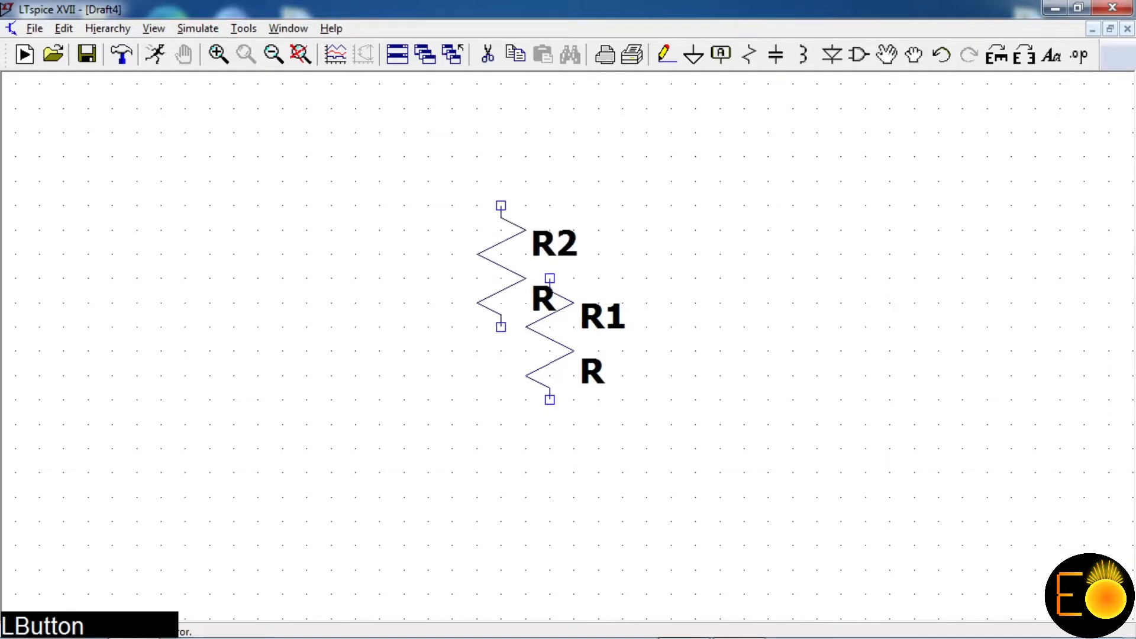
Step: Place resistor R2 horizontally, up and to the left of R1, and end resistor placement
{"action": "key", "text": "ctrl+r"}
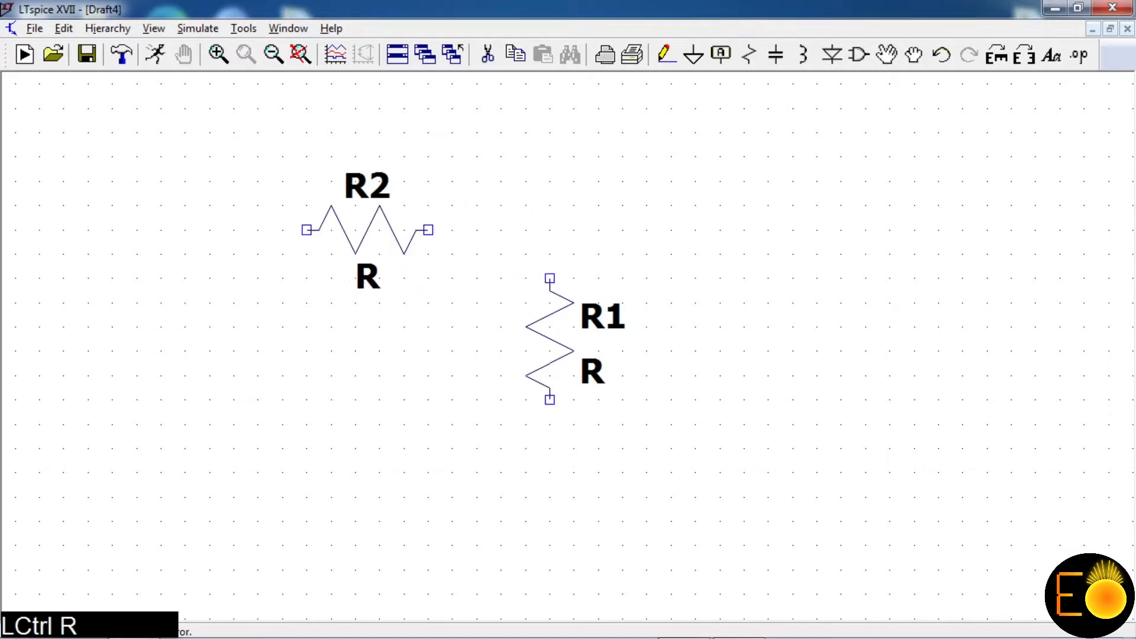
{"action": "left_click", "coordinate": [428, 230]}
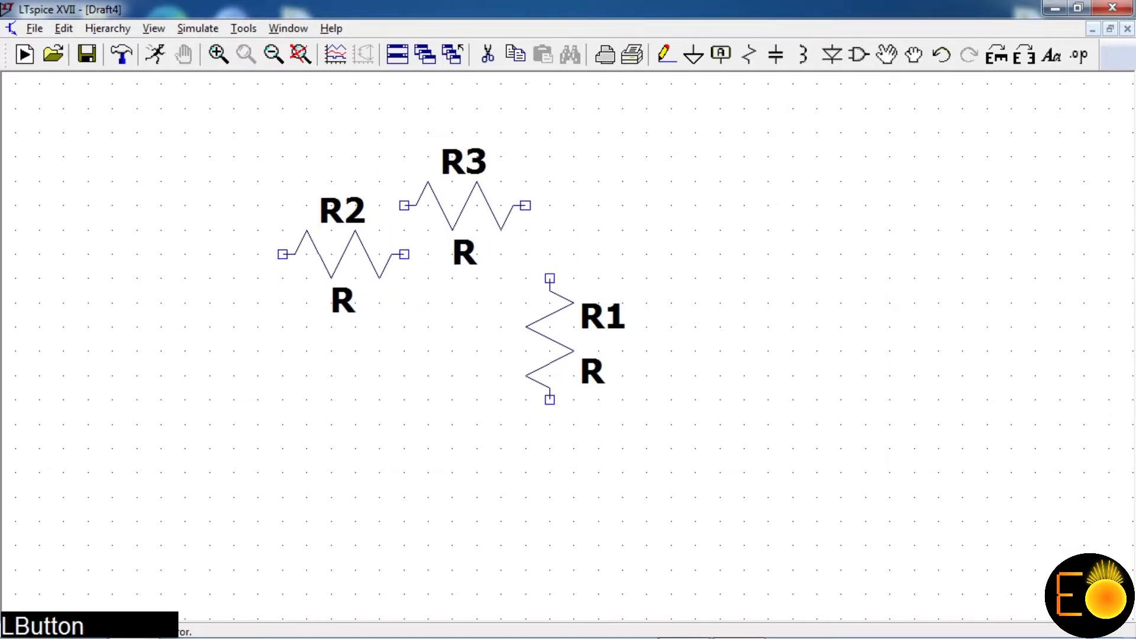
{"action": "right_click", "coordinate": [520, 178]}
Step: Wire the right end of R2 to the upper end of R1
{"action": "left_click", "coordinate": [666, 54]}
{"action": "left_click", "coordinate": [404, 254]}
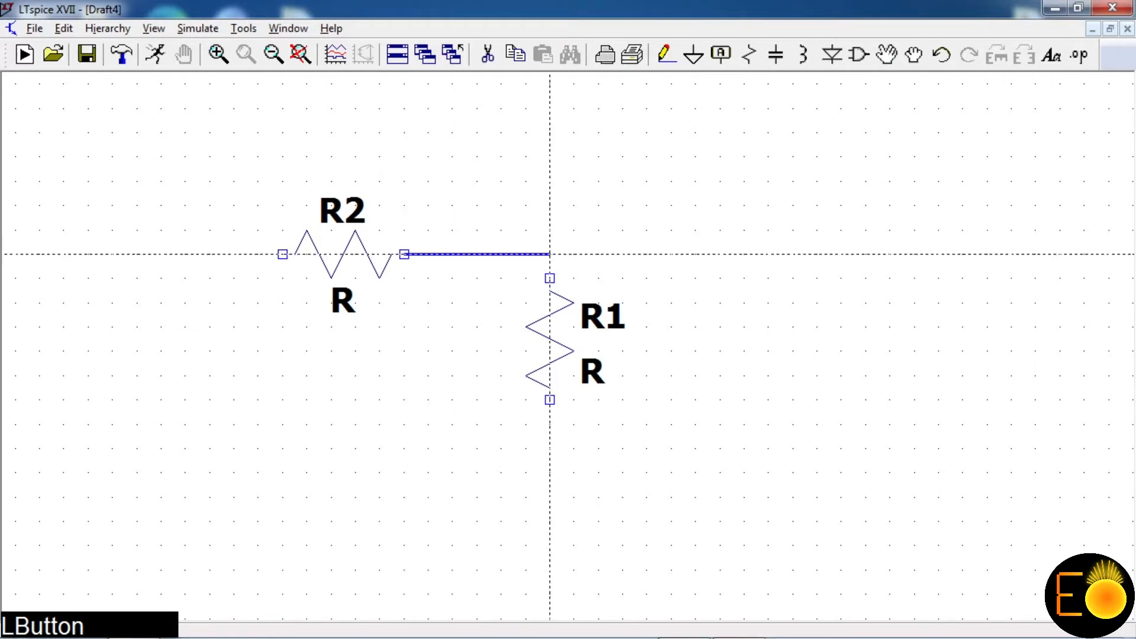
{"action": "left_click", "coordinate": [550, 278]}
{"action": "right_click", "coordinate": [553, 286]}
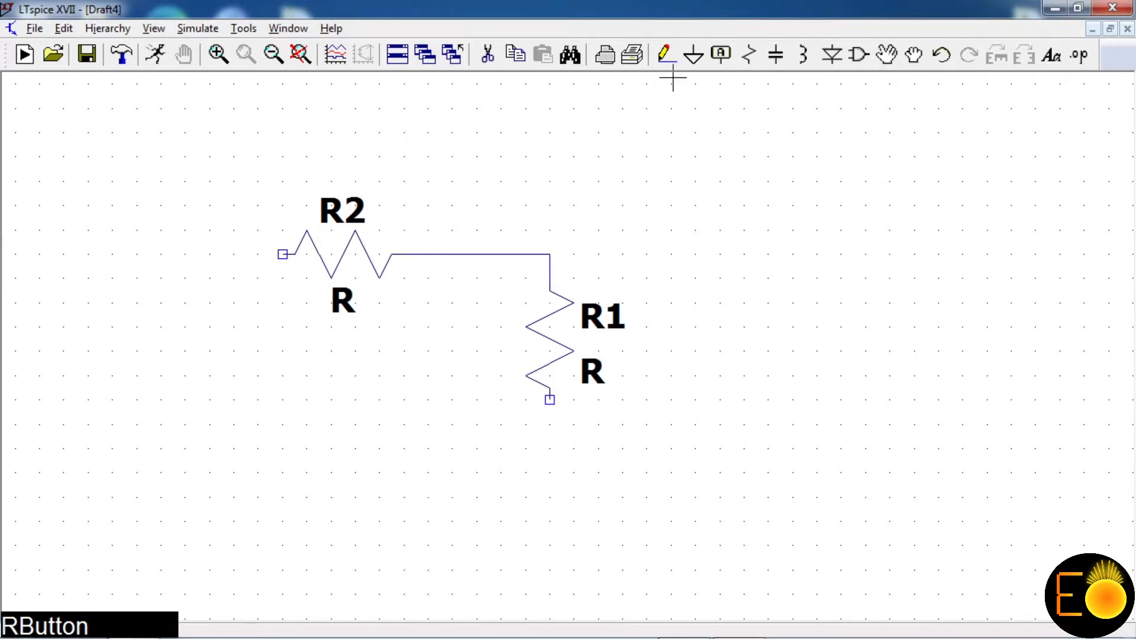
Step: Add a voltage source component to the left of R2, slightly lower in the schematic
{"action": "left_click", "coordinate": [859, 56]}
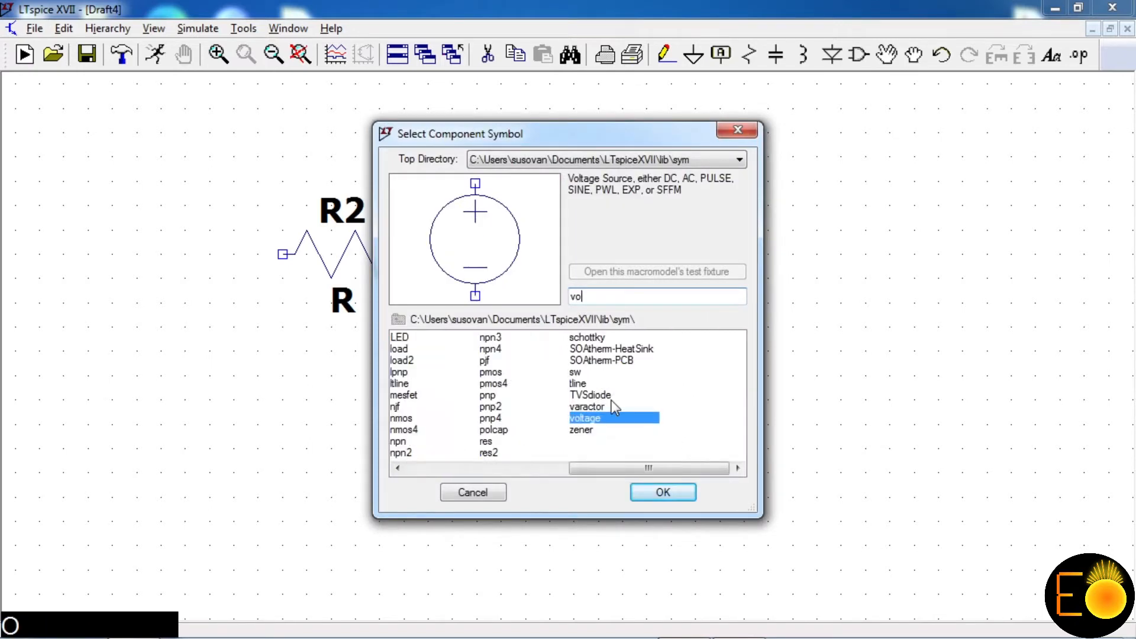
{"action": "left_click", "coordinate": [661, 491]}
{"action": "left_click", "coordinate": [136, 278]}
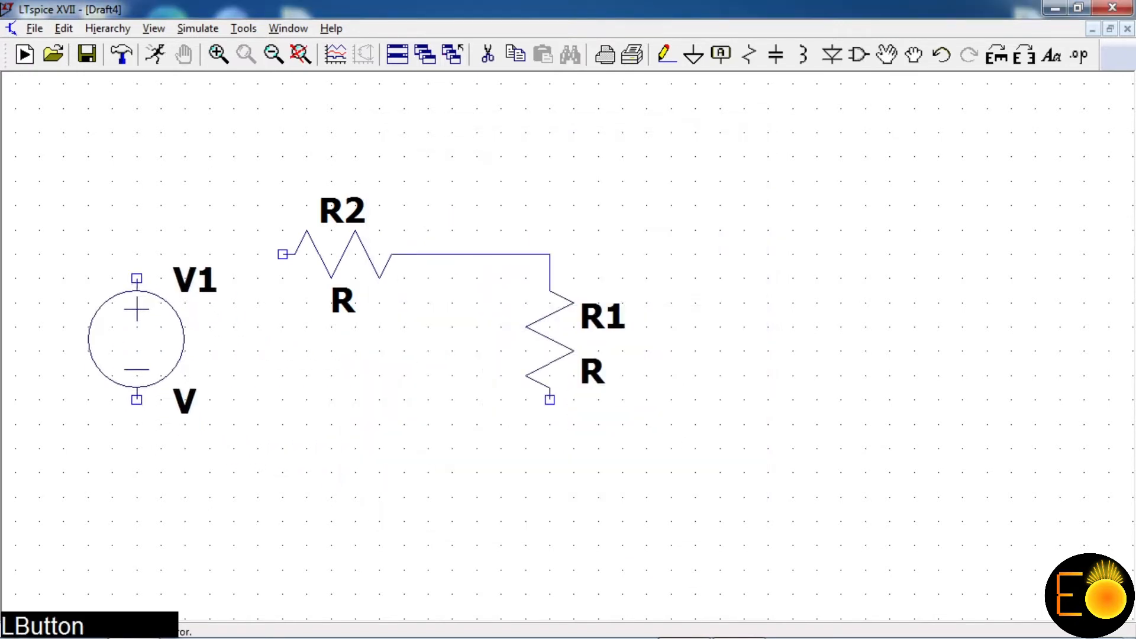
{"action": "right_click", "coordinate": [218, 350]}
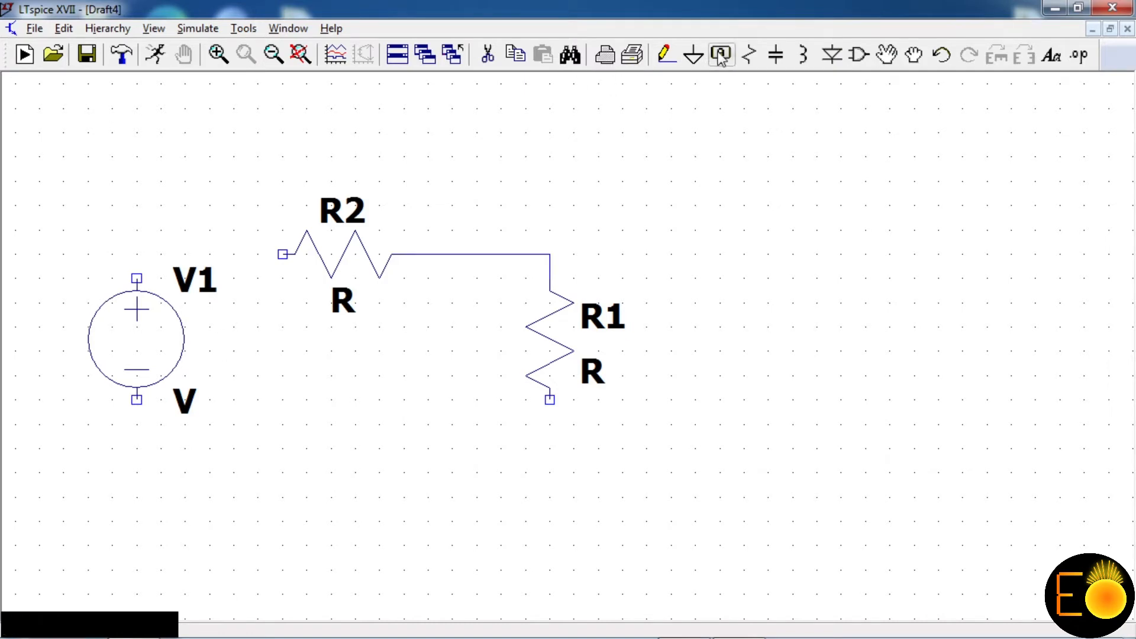
Step: Wire the positive terminal of V1 to the left end of R2
{"action": "left_click", "coordinate": [666, 54]}
{"action": "left_click", "coordinate": [136, 278]}
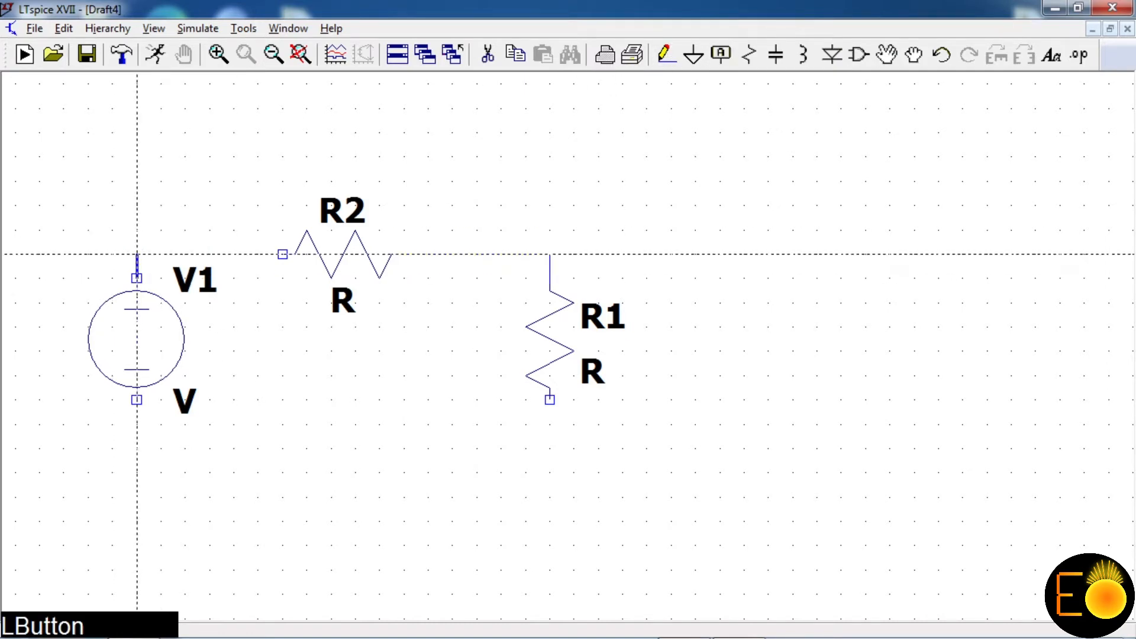
{"action": "left_click", "coordinate": [283, 254]}
{"action": "right_click", "coordinate": [274, 236]}
Step: Place ground symbols on the negative terminal of V1 and the lower end of R1
{"action": "left_click", "coordinate": [693, 55]}
{"action": "left_click", "coordinate": [136, 399]}
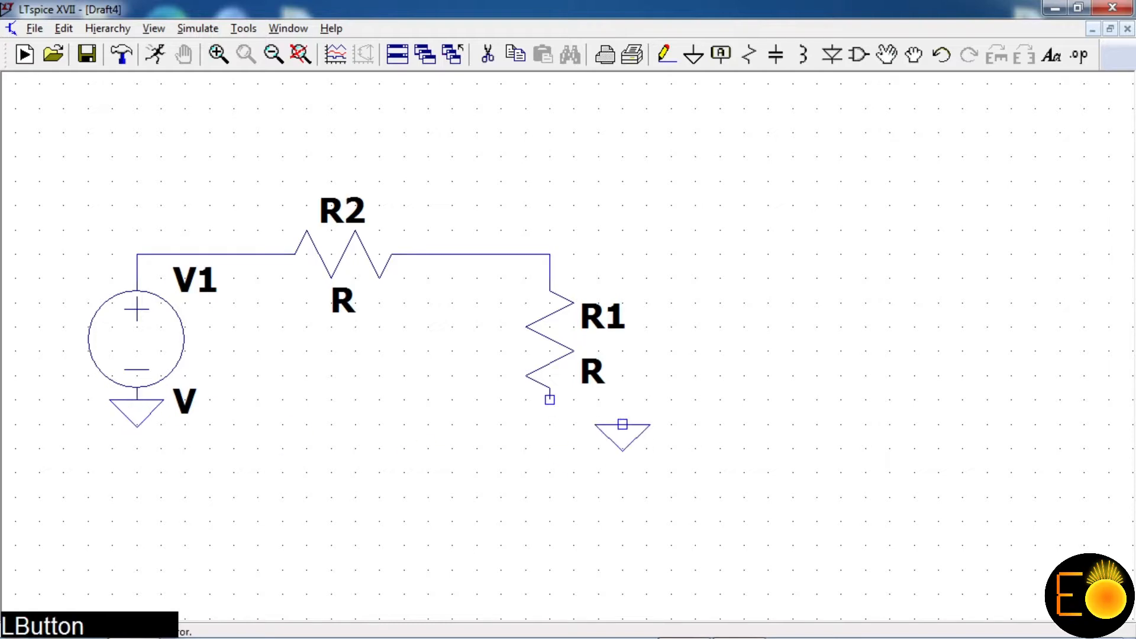
{"action": "left_click", "coordinate": [549, 399]}
{"action": "right_click", "coordinate": [557, 405]}
Step: Set the resistance of R1 to 4k and of R2 to 2k
{"action": "right_click", "coordinate": [563, 343]}
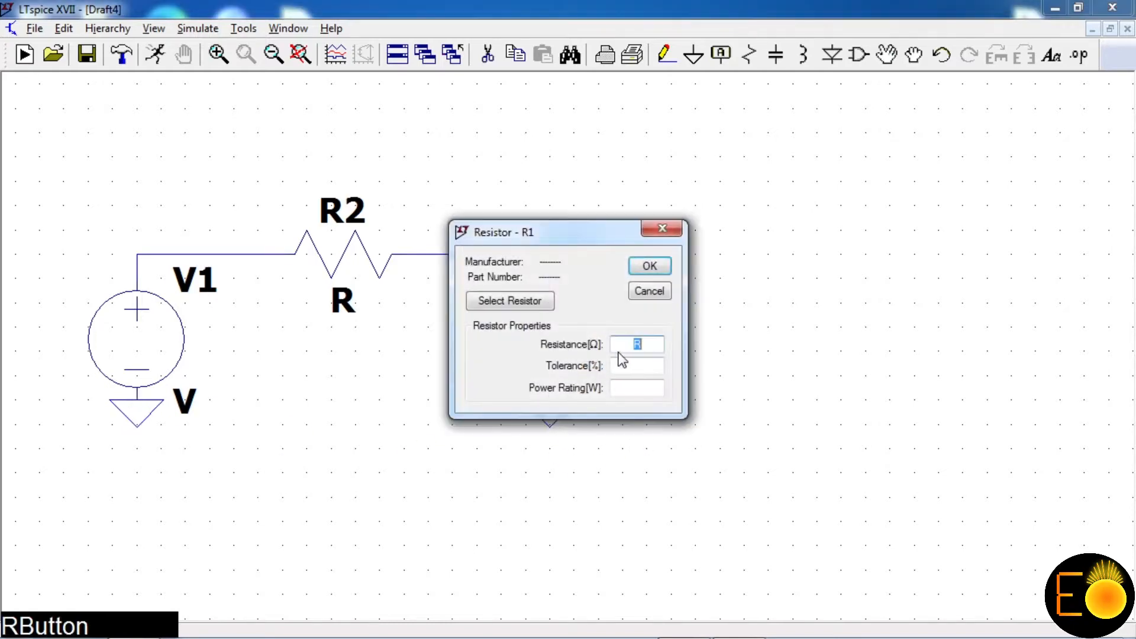
{"action": "type", "text": "4k"}
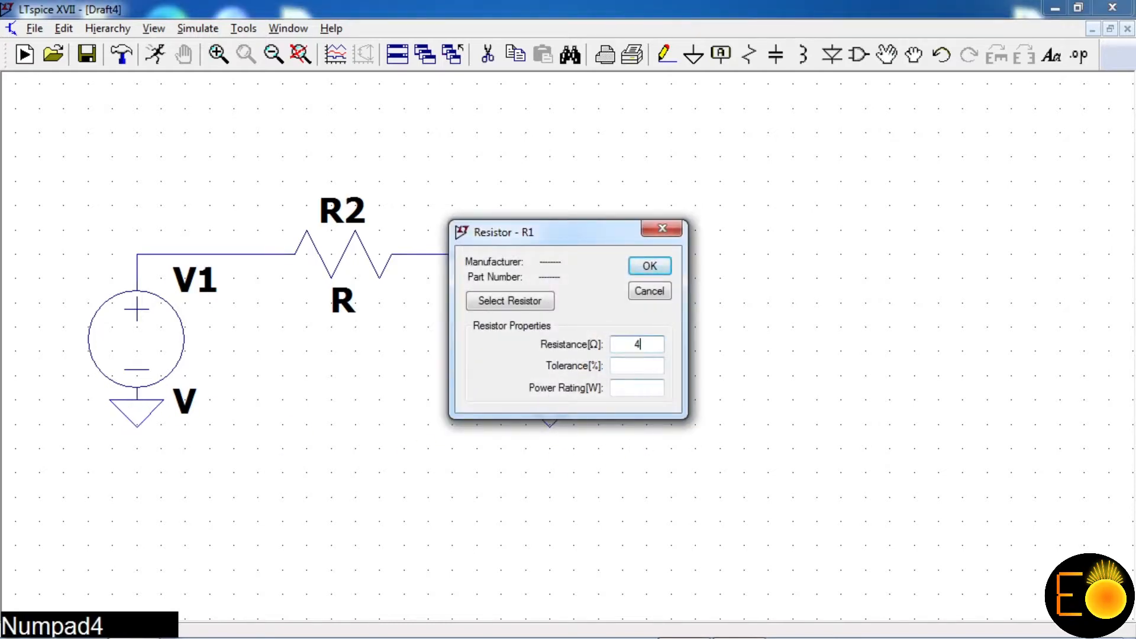
{"action": "key", "text": "KP_Enter"}
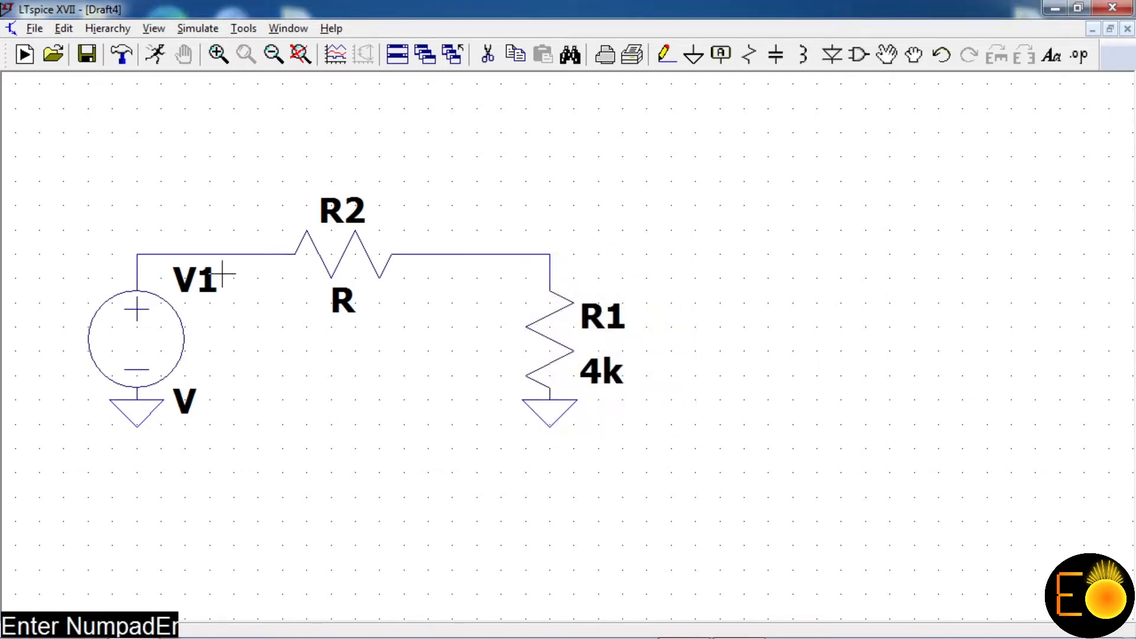
{"action": "right_click", "coordinate": [347, 248]}
{"action": "type", "text": "2k"}
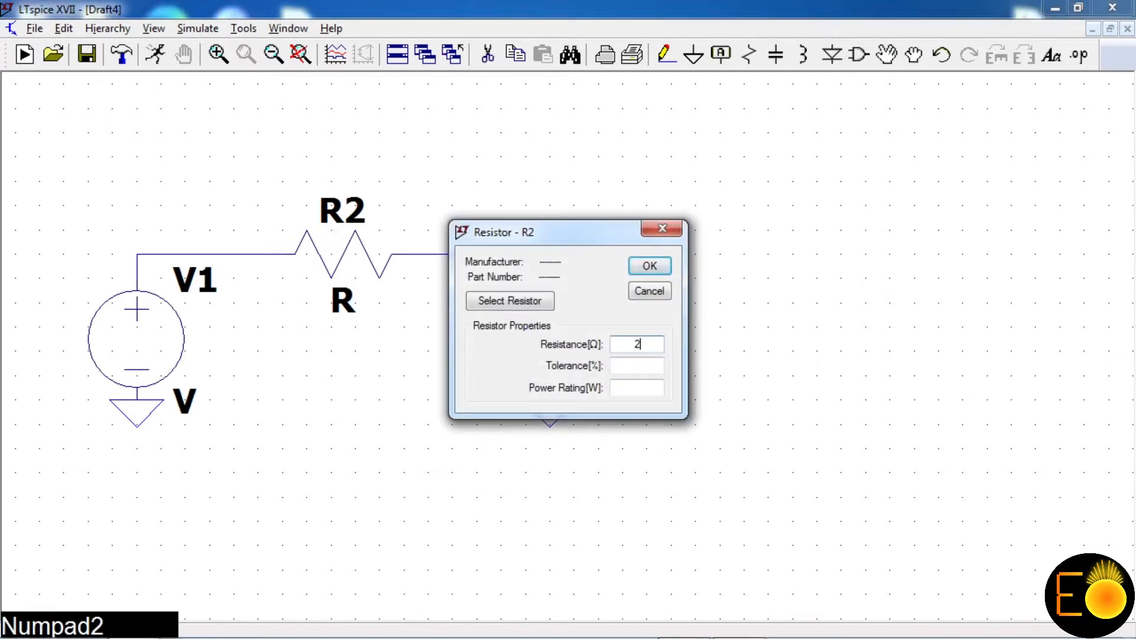
{"action": "key", "text": "KP_Enter"}
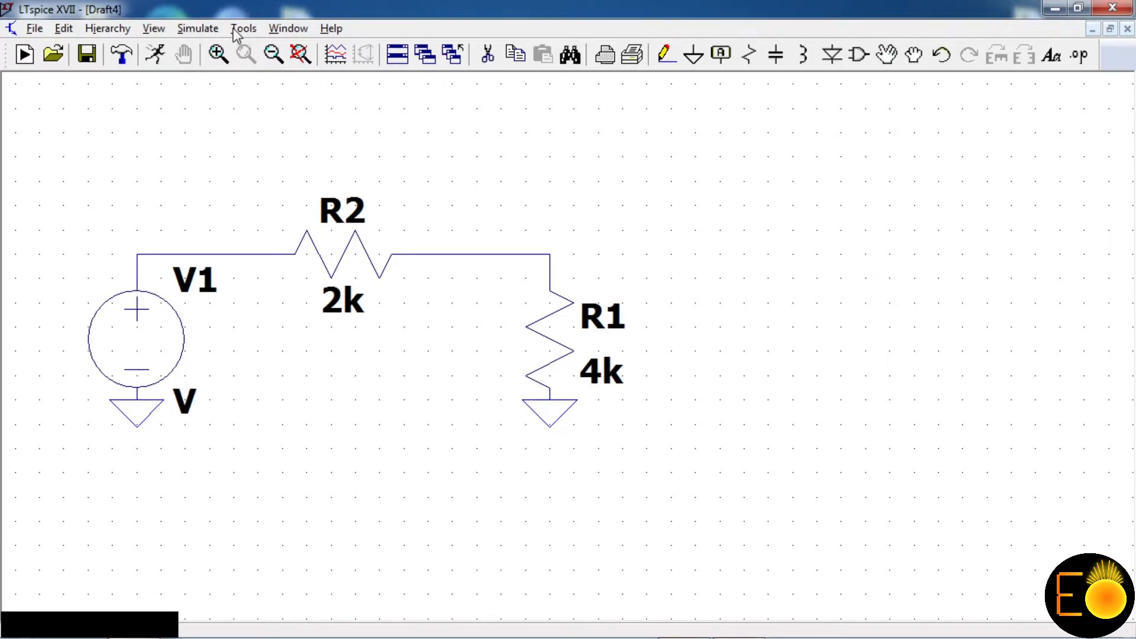
{"action": "left_click", "coordinate": [199, 30]}
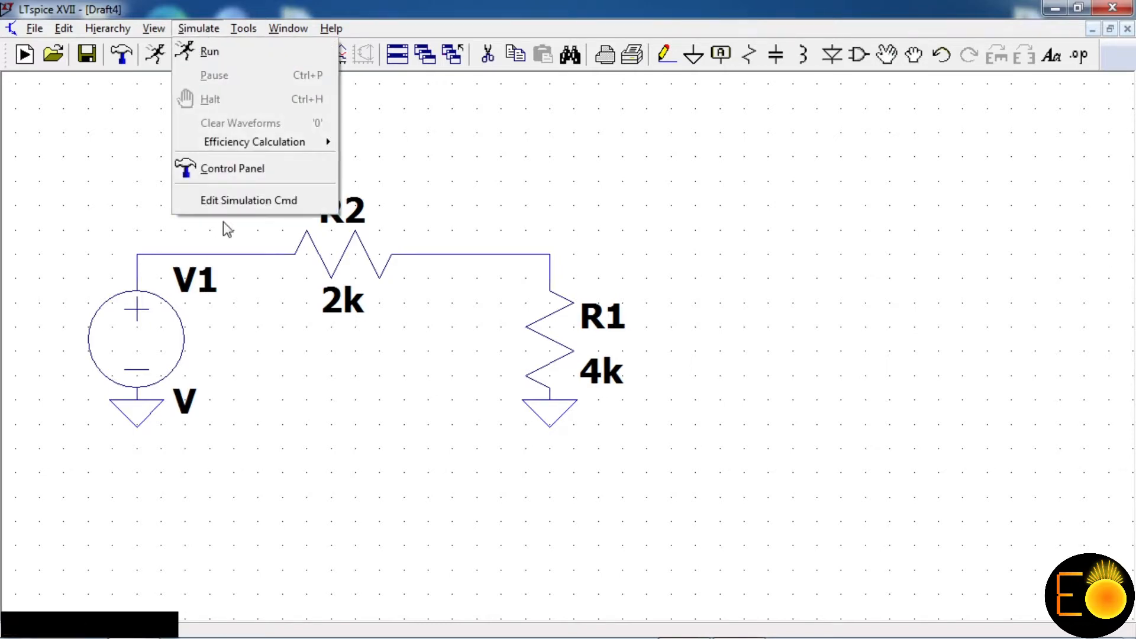
{"action": "left_click", "coordinate": [236, 201]}
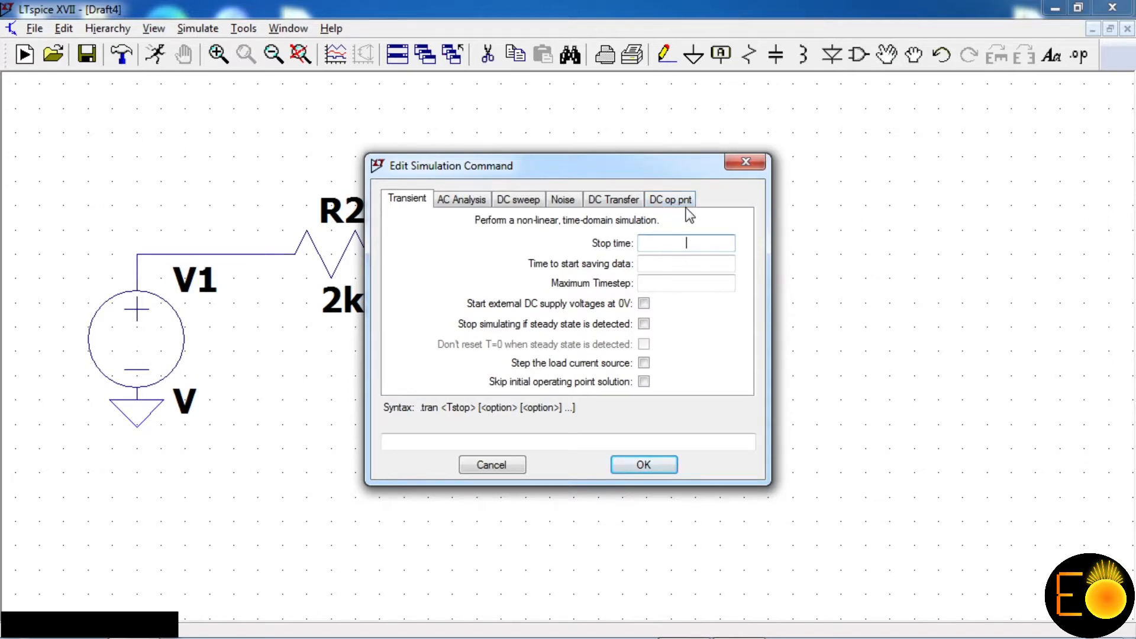
{"action": "left_click", "coordinate": [621, 206]}
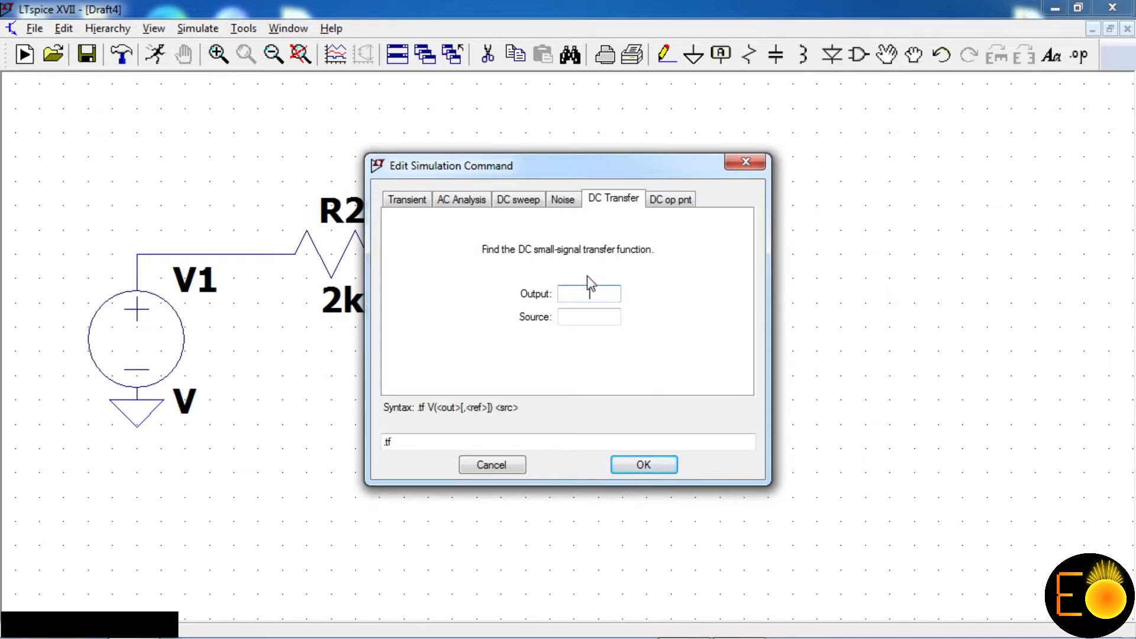
{"action": "left_click_drag", "start_coordinate": [580, 168], "coordinate": [897, 141]}
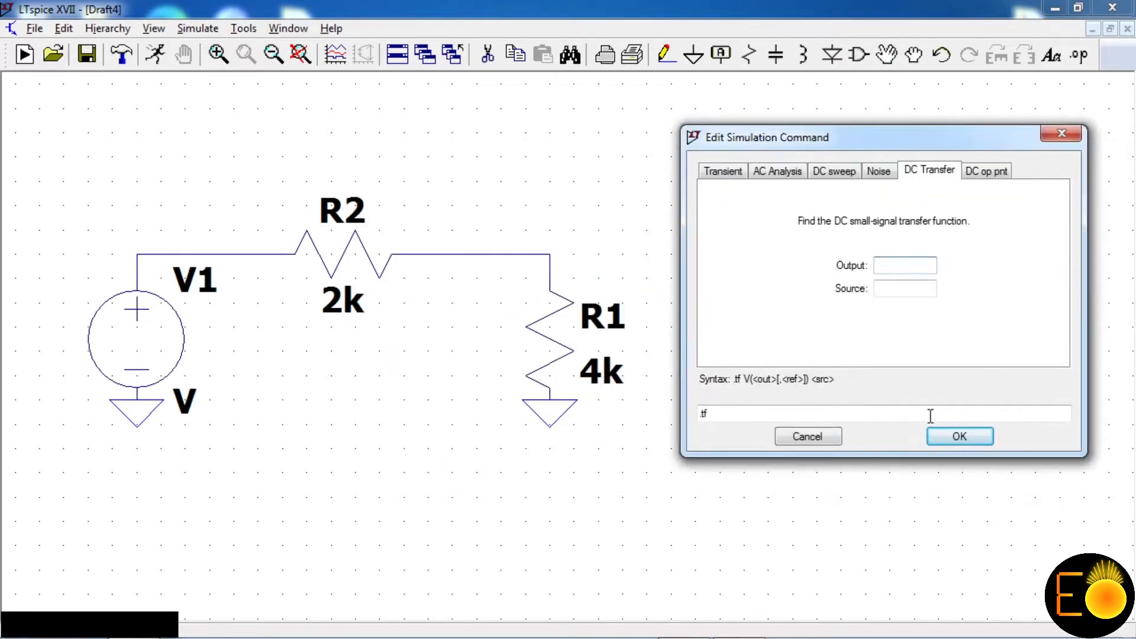
{"action": "left_click", "coordinate": [834, 436]}
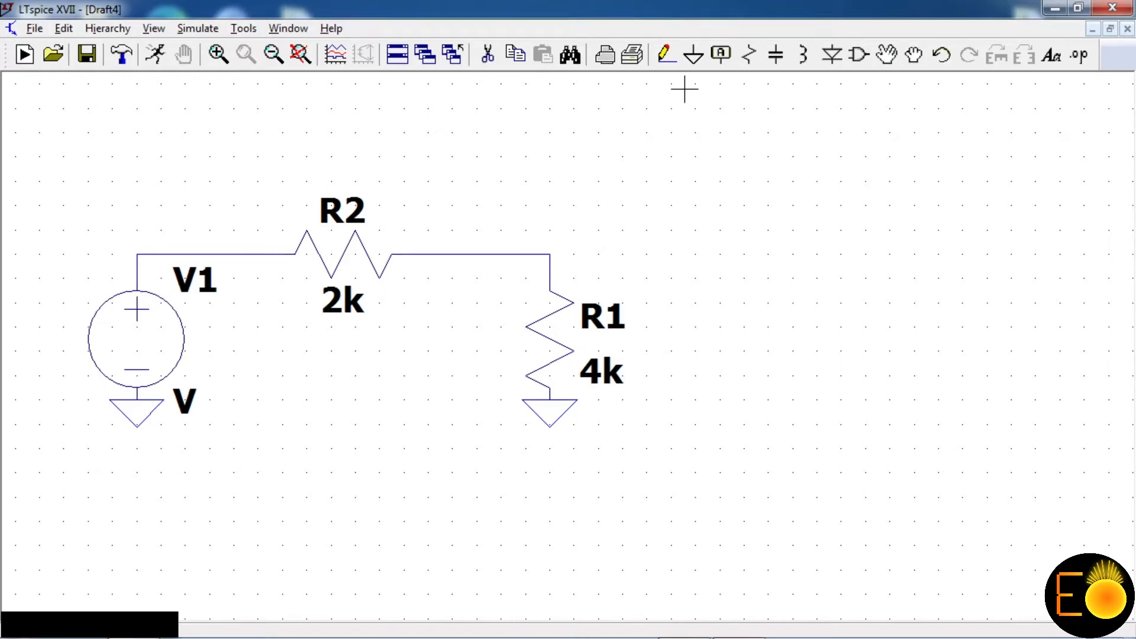
Step: Draw a short horizontal output wire to the right from the corner node joining R2 and R1
{"action": "left_click", "coordinate": [666, 54]}
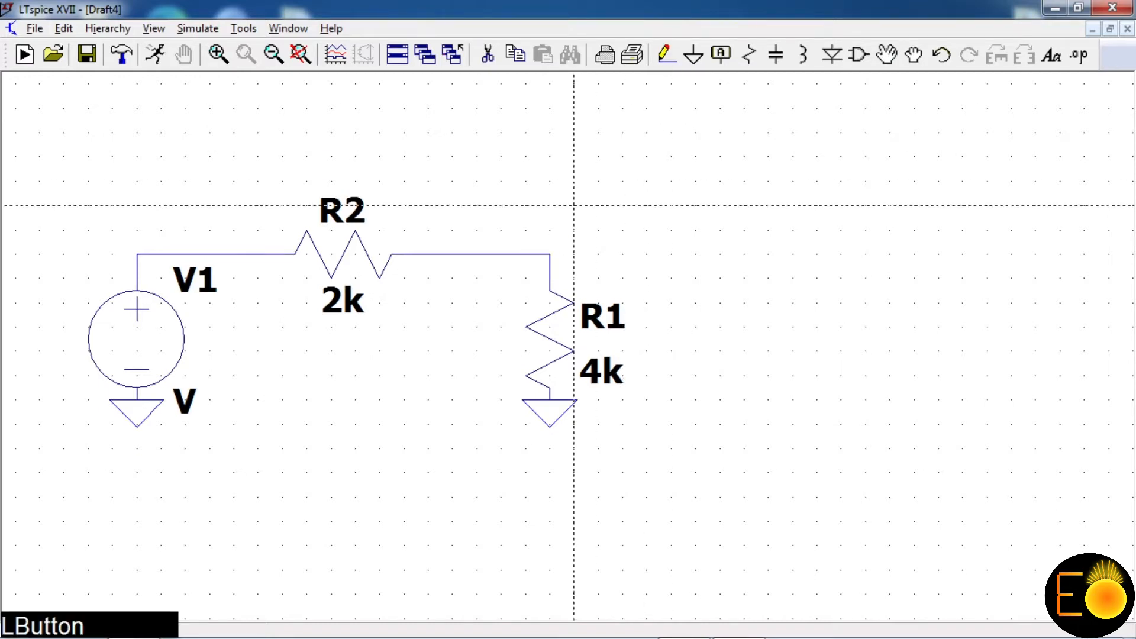
{"action": "left_click", "coordinate": [550, 254]}
{"action": "left_click", "coordinate": [671, 253]}
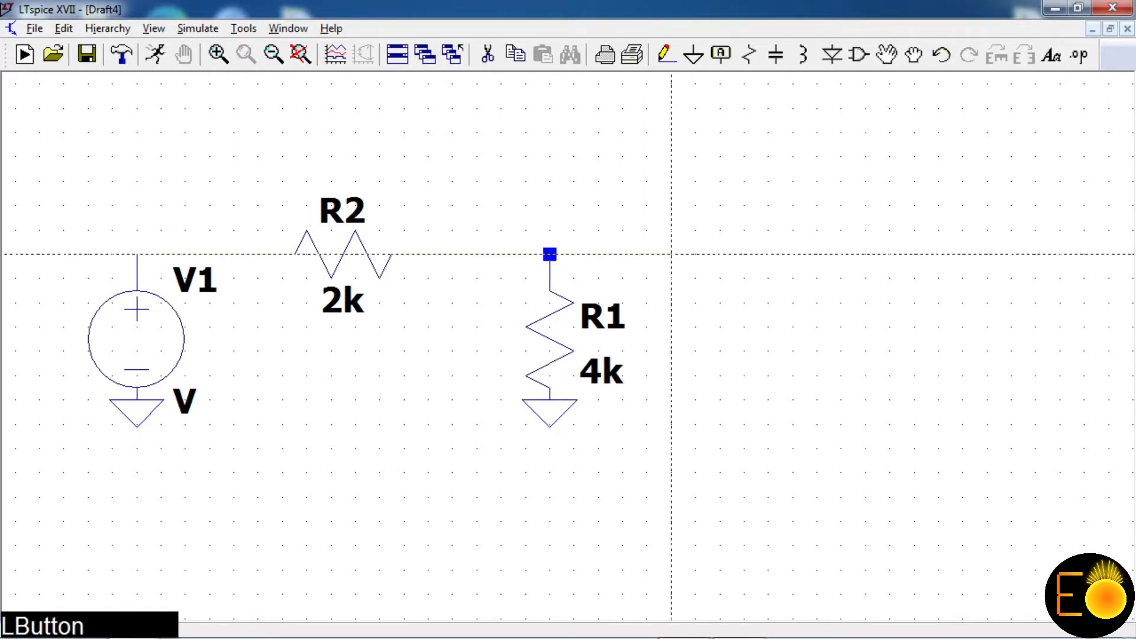
{"action": "right_click", "coordinate": [671, 253]}
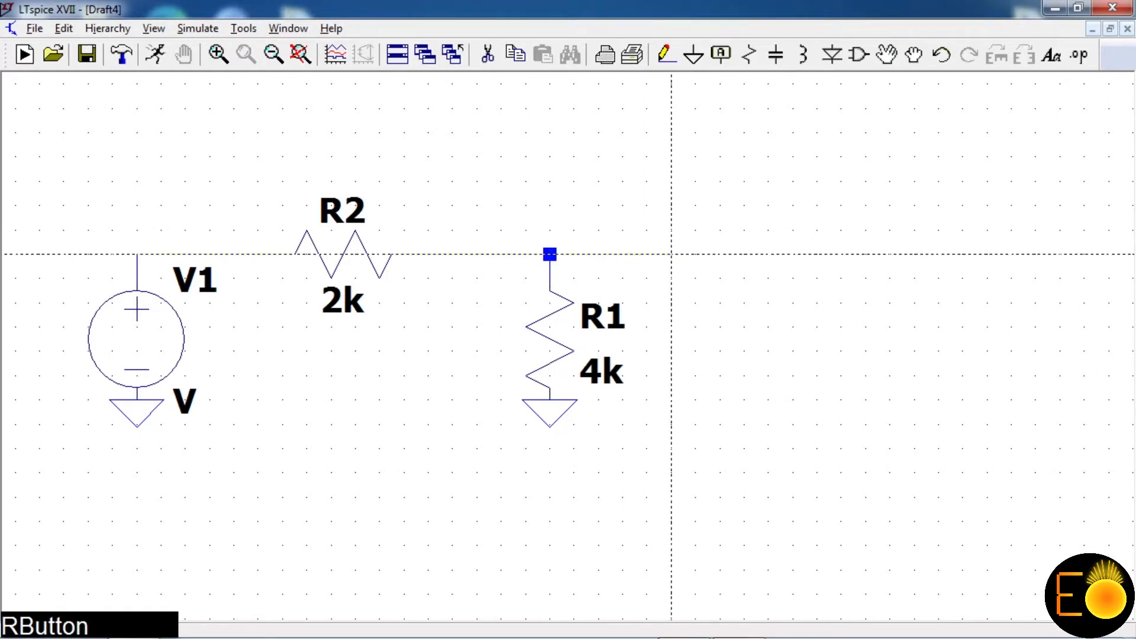
{"action": "left_click", "coordinate": [721, 54]}
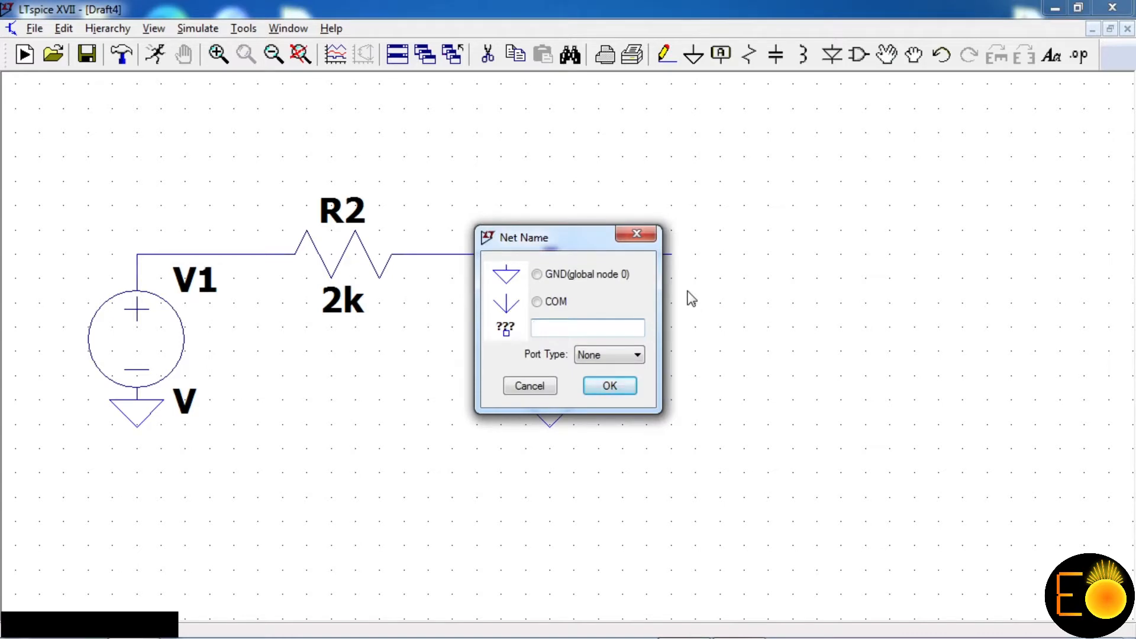
{"action": "type", "text": "V0"}
{"action": "key", "text": "Return"}
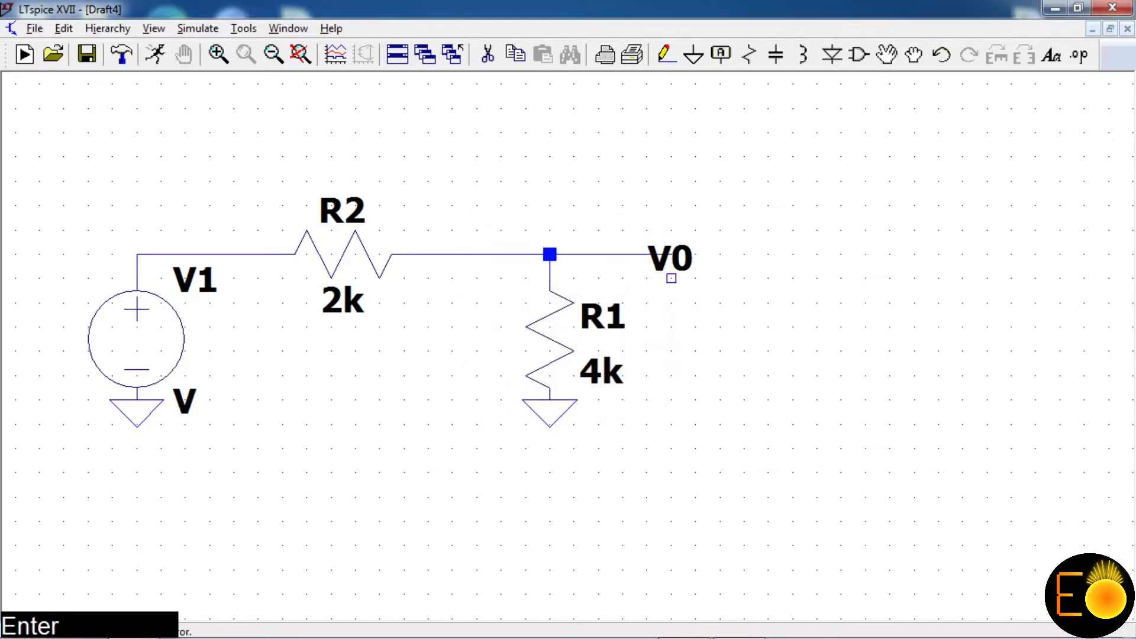
{"action": "right_click", "coordinate": [671, 255]}
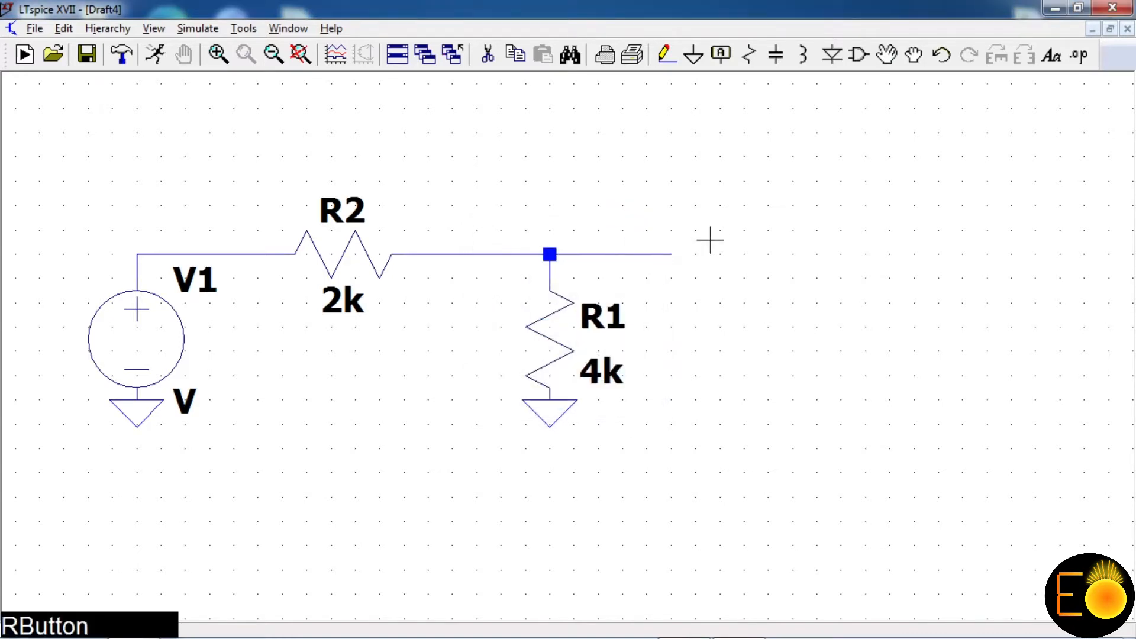
Step: Label the free end of the output wire V0 with an Output port type
{"action": "left_click", "coordinate": [720, 55]}
{"action": "type", "text": "V09"}
{"action": "key", "text": "BackSpace"}
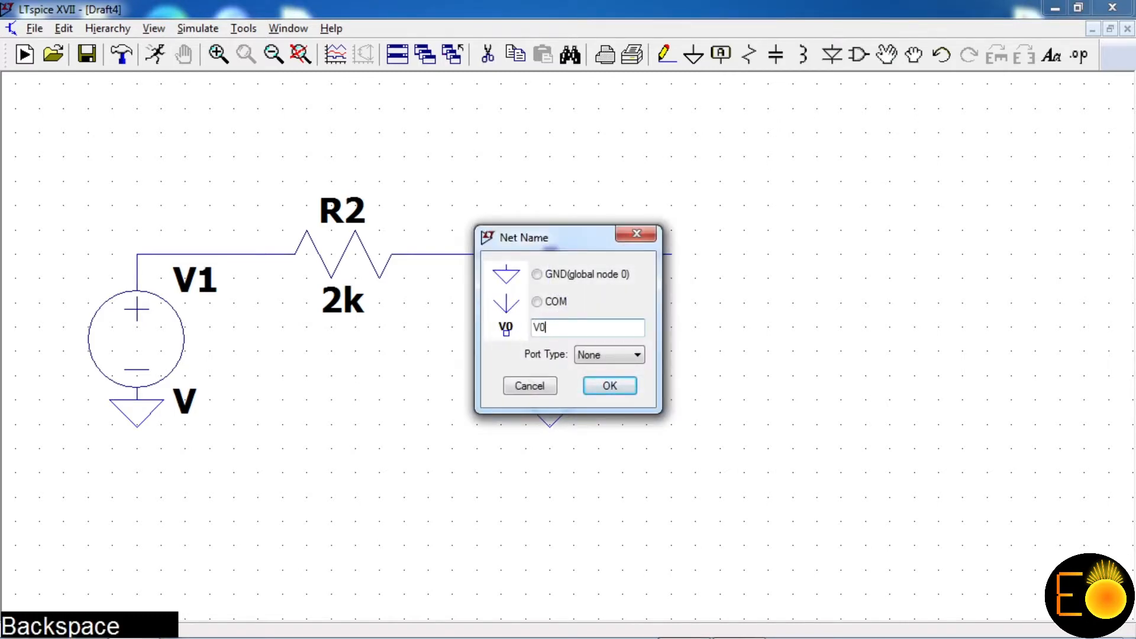
{"action": "left_click", "coordinate": [598, 357]}
{"action": "left_click", "coordinate": [601, 392]}
{"action": "left_click", "coordinate": [601, 386]}
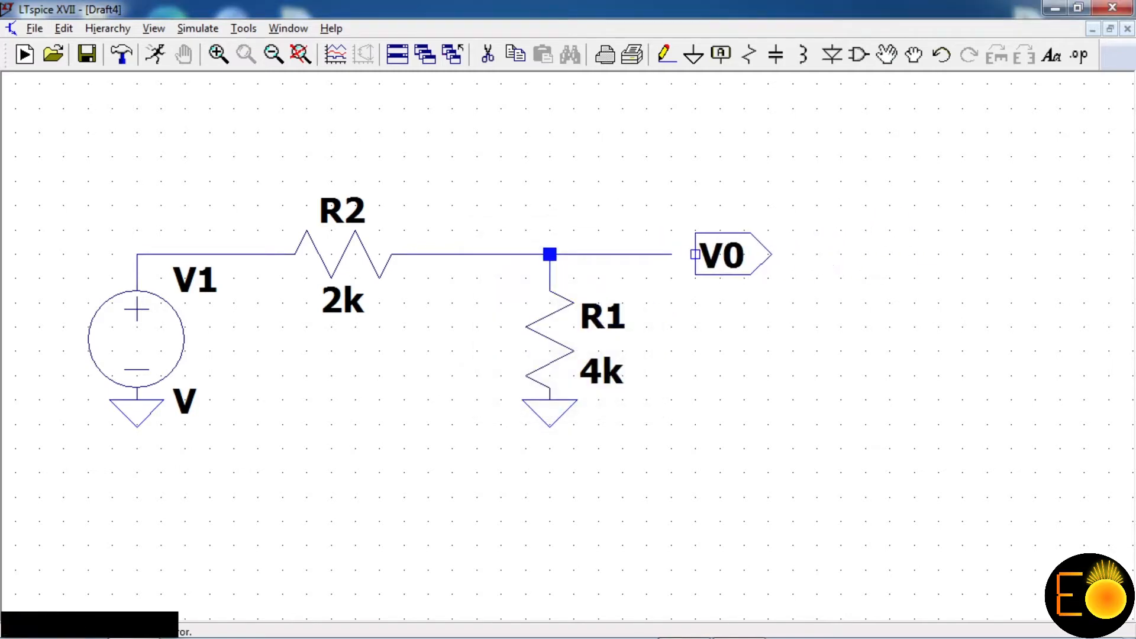
{"action": "left_click", "coordinate": [671, 254]}
{"action": "right_click", "coordinate": [633, 197]}
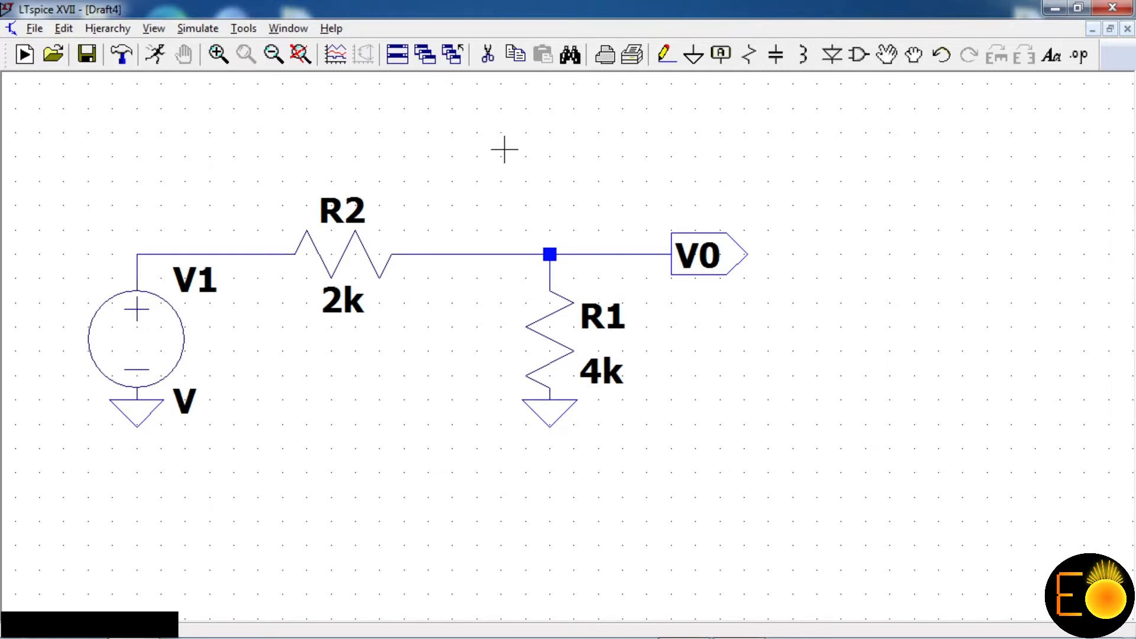
Step: Set up a DC transfer analysis with output v(V0) and source V1, and place its directive below the circuit
{"action": "left_click", "coordinate": [198, 29]}
{"action": "left_click", "coordinate": [258, 201]}
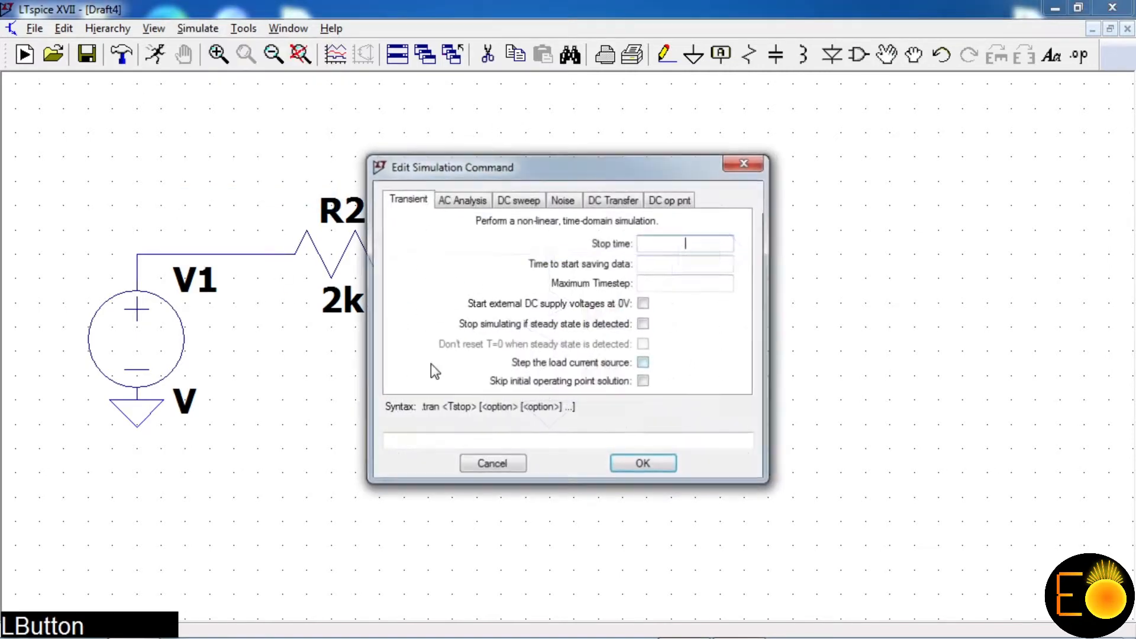
{"action": "left_click", "coordinate": [613, 200]}
{"action": "left_click_drag", "start_coordinate": [602, 171], "coordinate": [988, 134]}
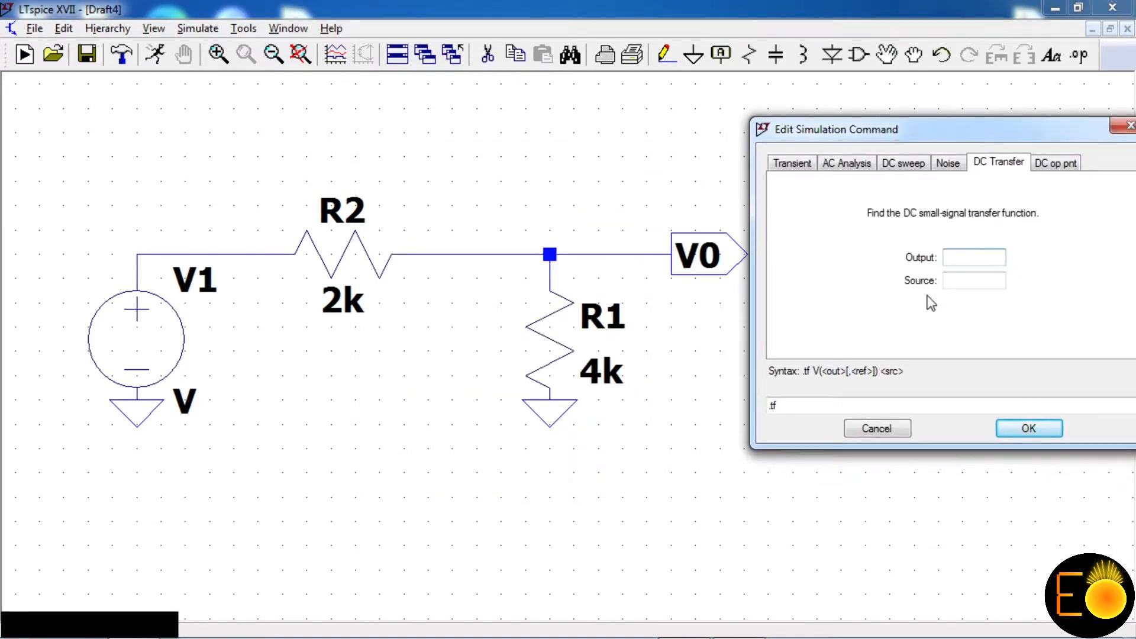
{"action": "type", "text": "v()"}
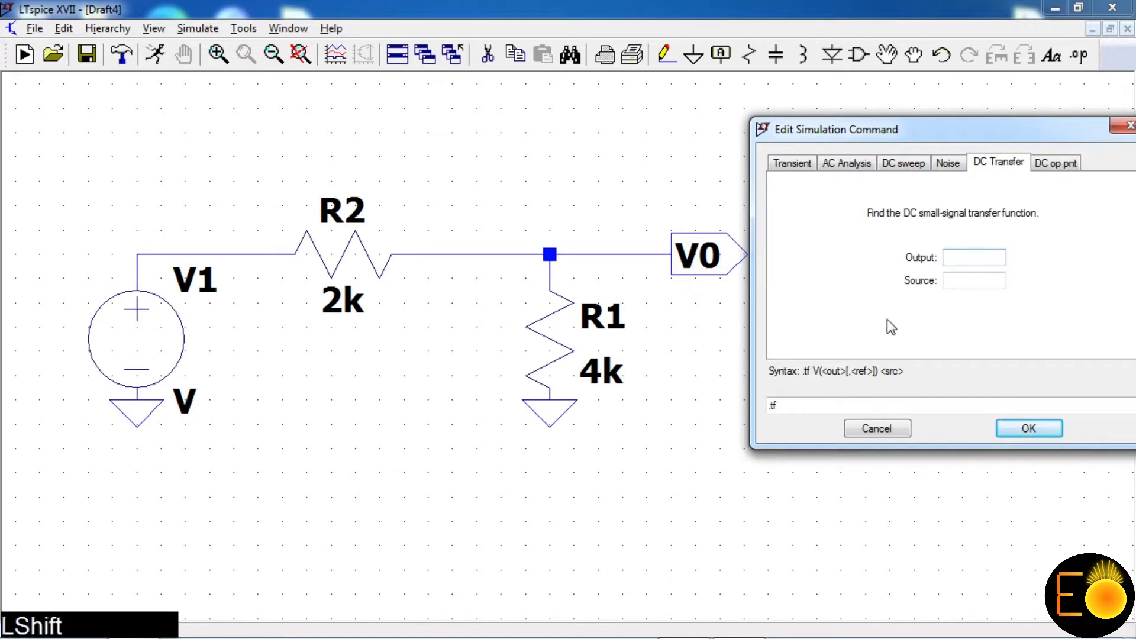
{"action": "key", "text": "Left"}
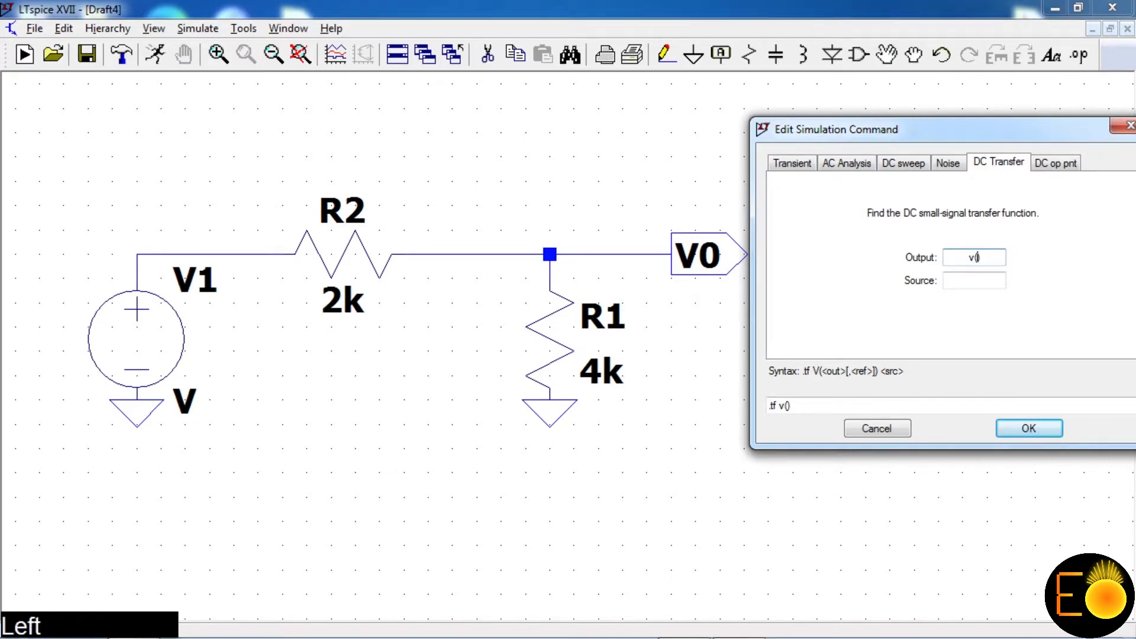
{"action": "type", "text": "V0"}
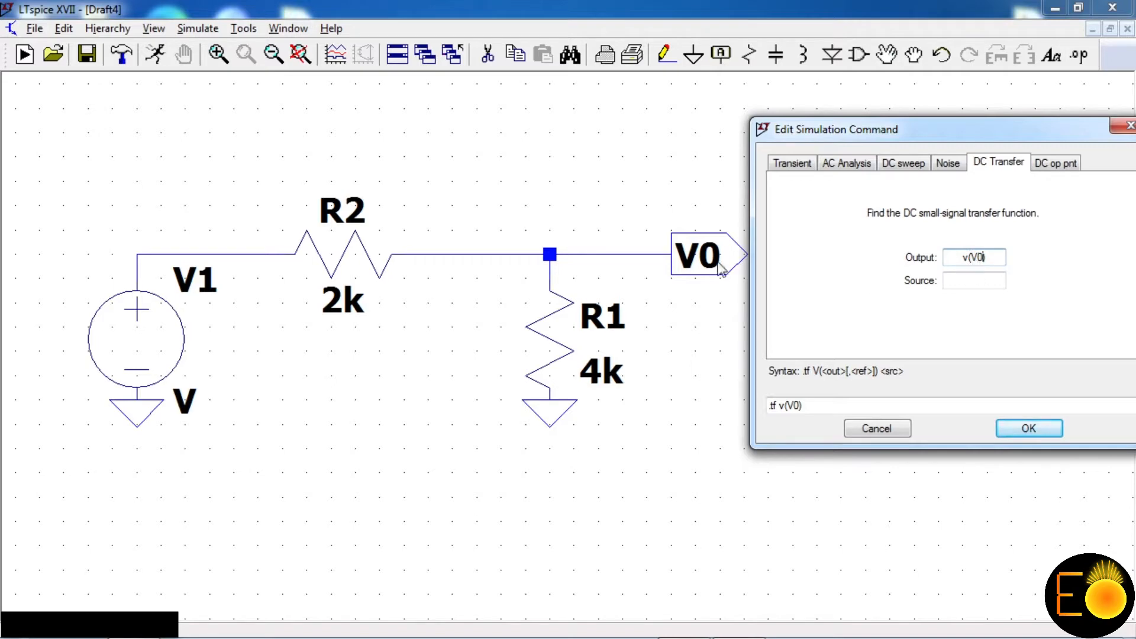
{"action": "left_click", "coordinate": [965, 282]}
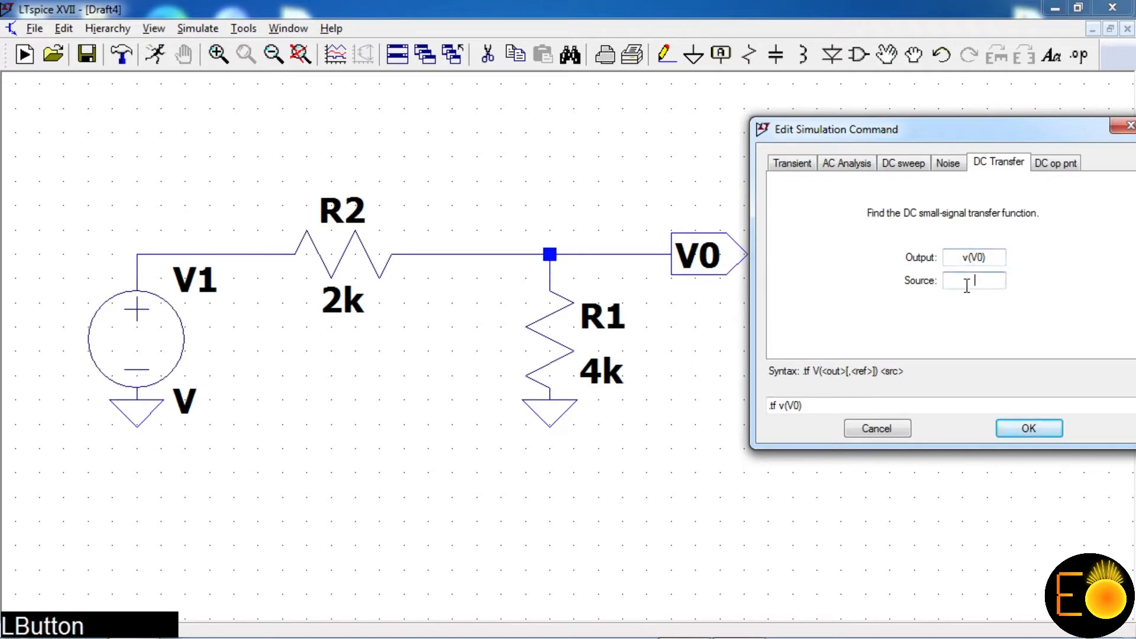
{"action": "type", "text": "V1"}
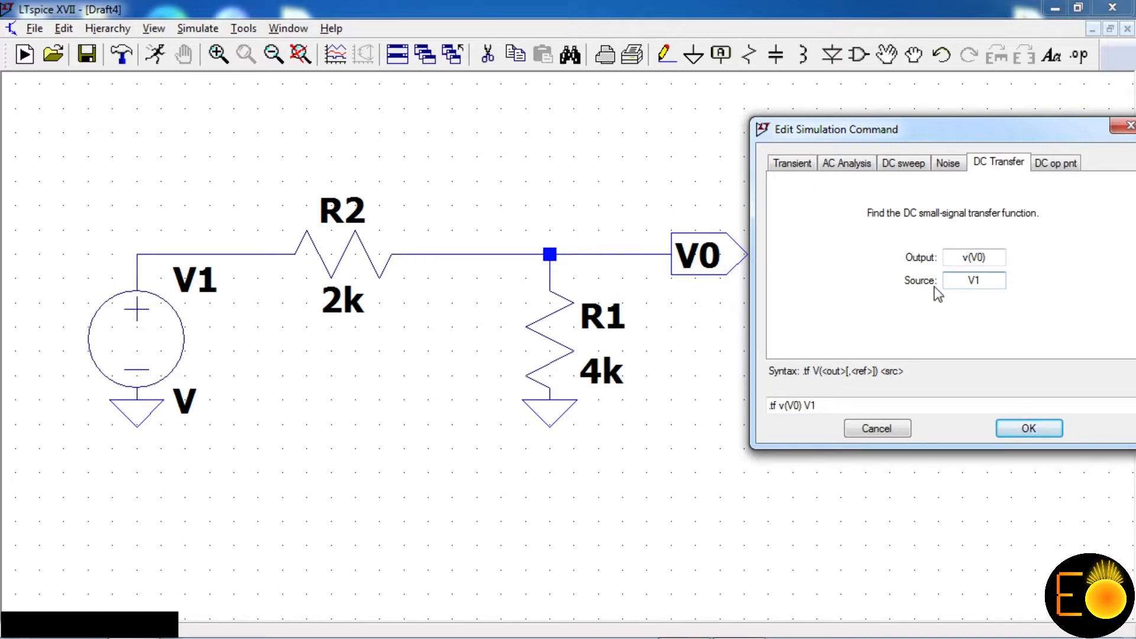
{"action": "left_click", "coordinate": [1028, 428]}
{"action": "left_click", "coordinate": [280, 463]}
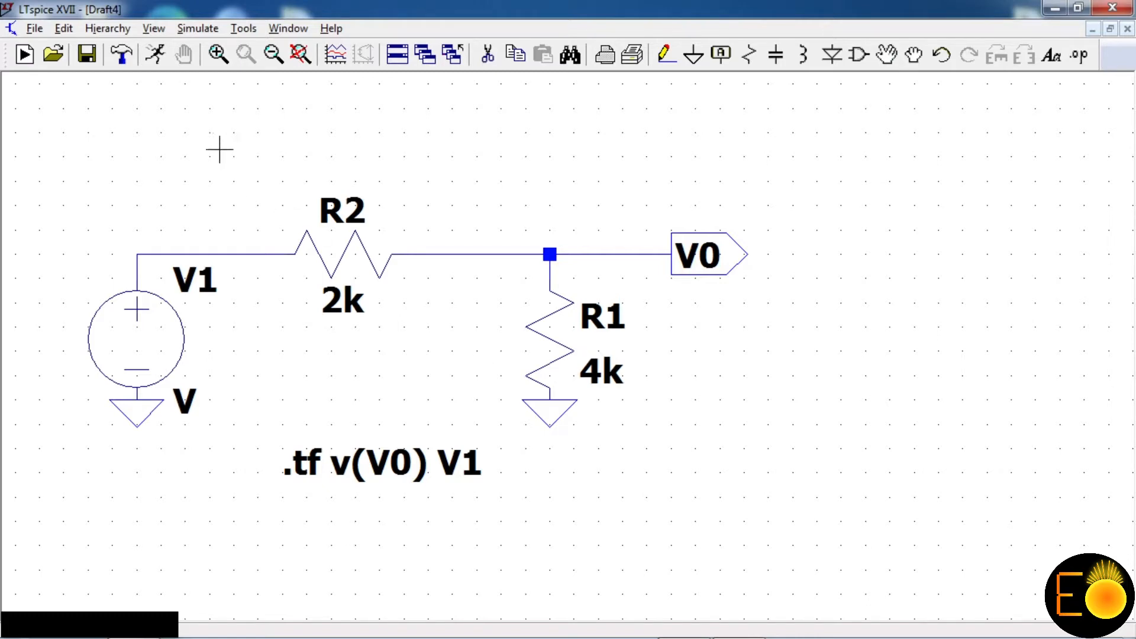
Step: Run the transfer function analysis, examine the gain and impedance results, and close the results and error log windows
{"action": "left_click", "coordinate": [154, 62]}
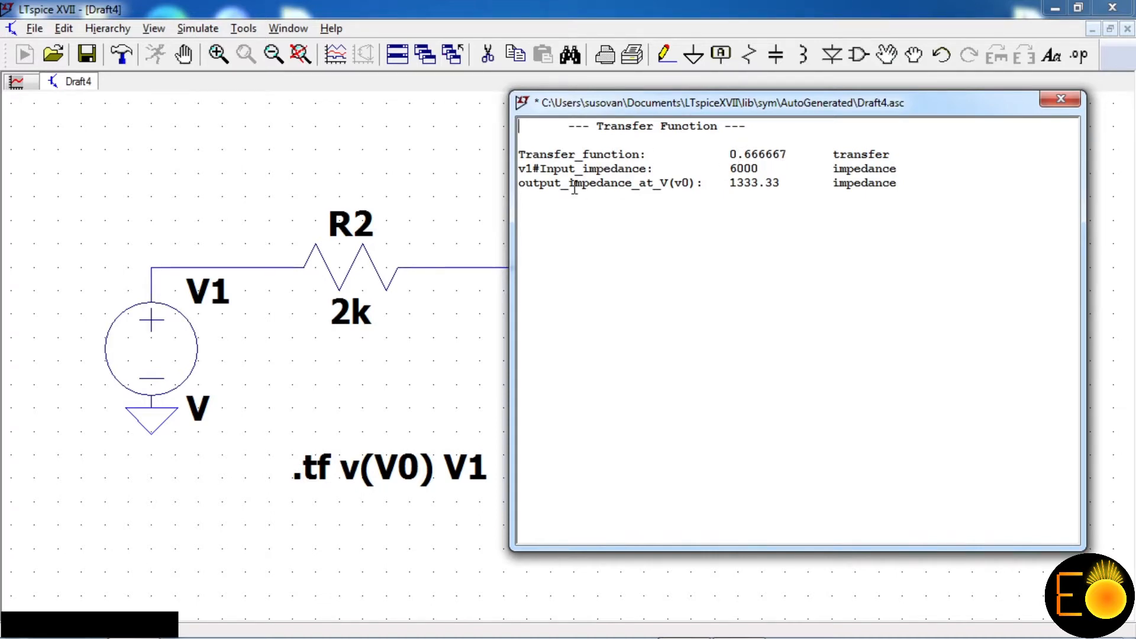
{"action": "left_click_drag", "start_coordinate": [734, 107], "coordinate": [876, 92]}
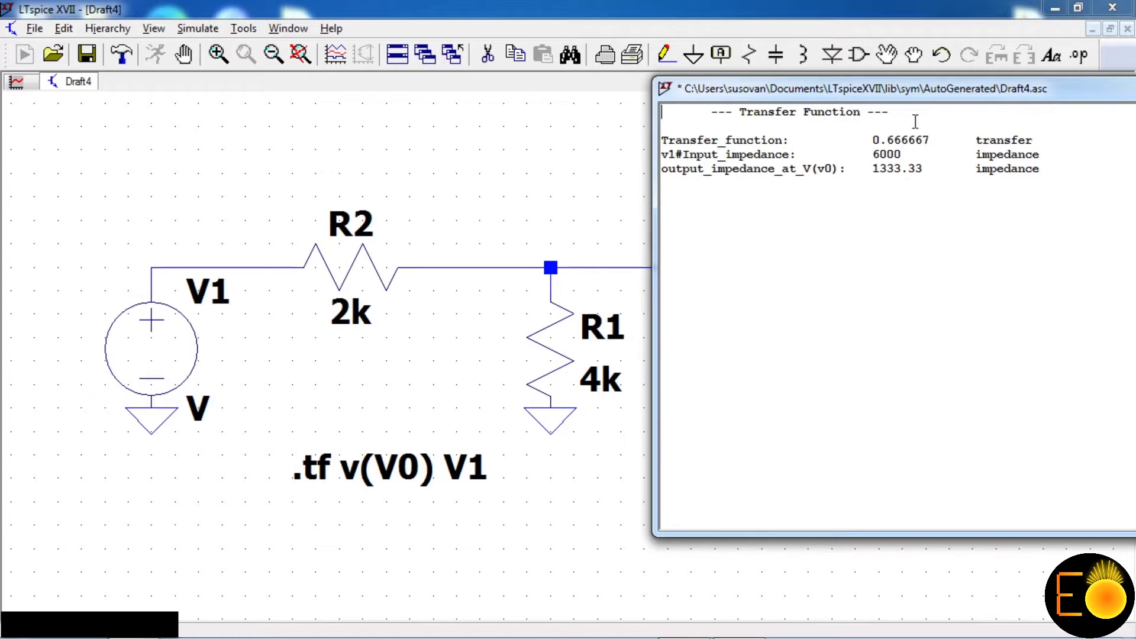
{"action": "left_click_drag", "start_coordinate": [915, 88], "coordinate": [645, 94]}
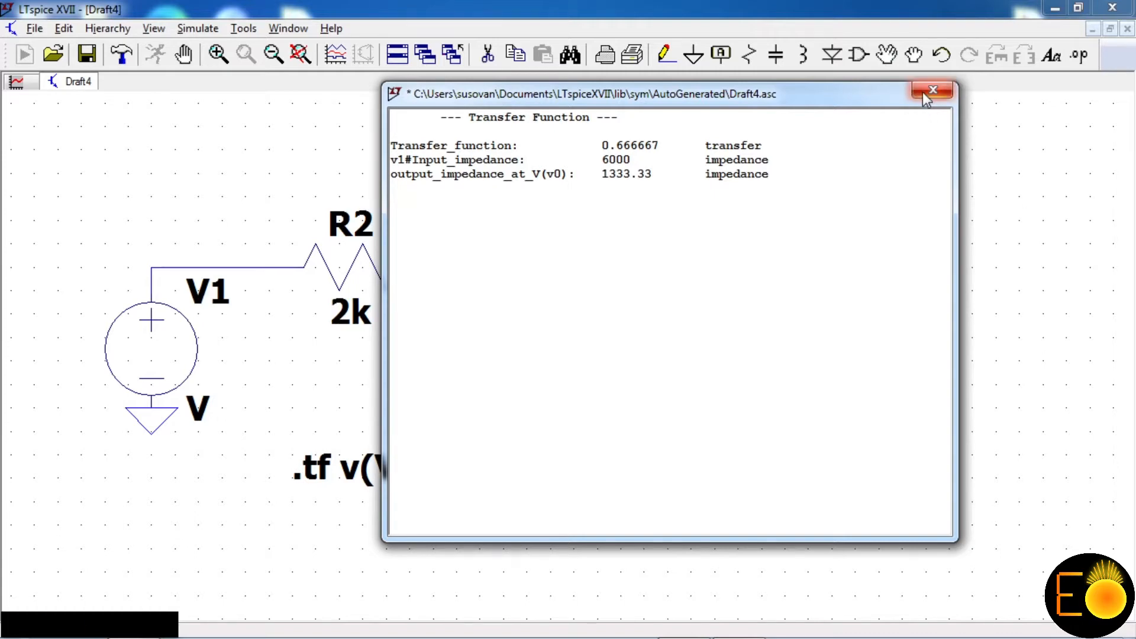
{"action": "left_click", "coordinate": [923, 91]}
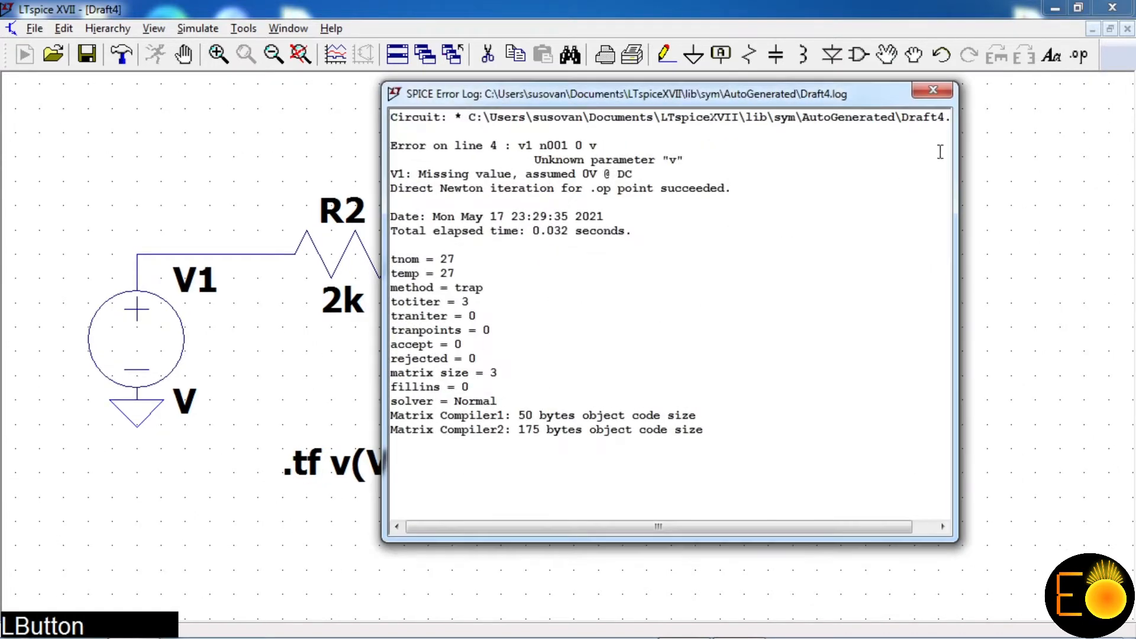
{"action": "left_click", "coordinate": [932, 89]}
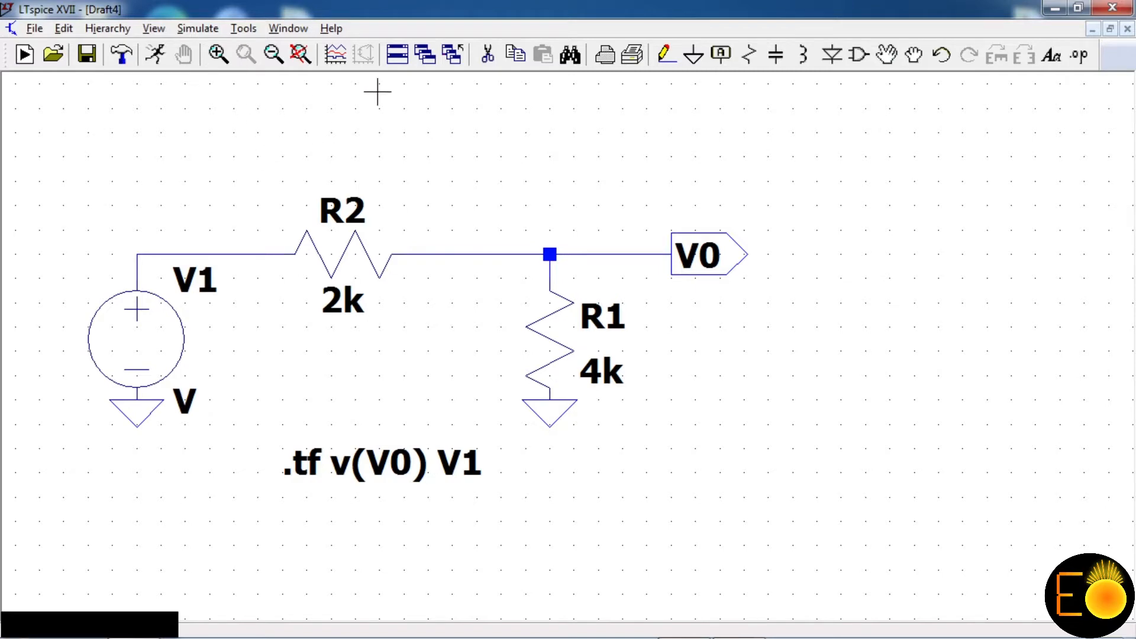
Step: Delete the entire resistor divider circuit together with its simulation directive
{"action": "left_click", "coordinate": [489, 54]}
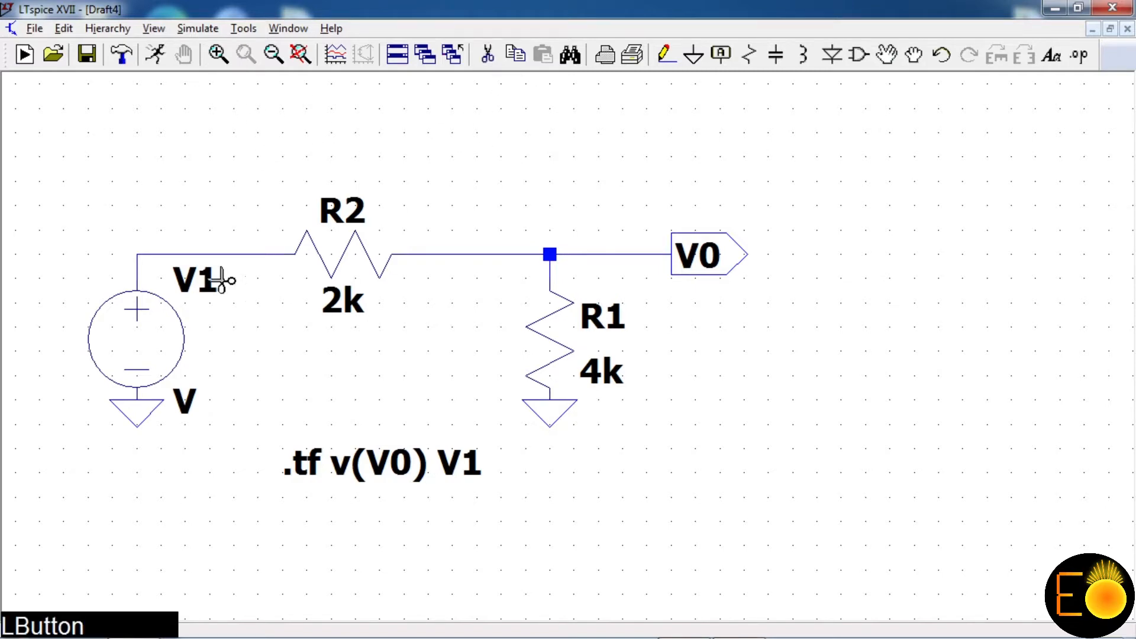
{"action": "left_click_drag", "start_coordinate": [55, 142], "coordinate": [832, 545]}
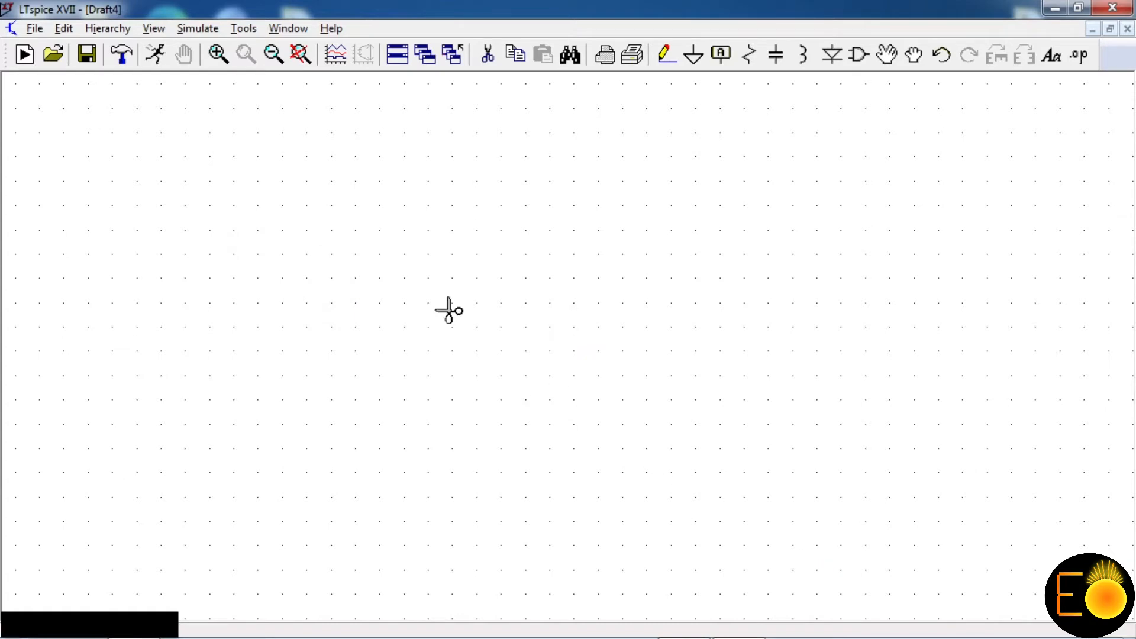
{"action": "right_click", "coordinate": [250, 148]}
Step: Place one npn bipolar transistor in the middle of the empty schematic
{"action": "left_click", "coordinate": [857, 57]}
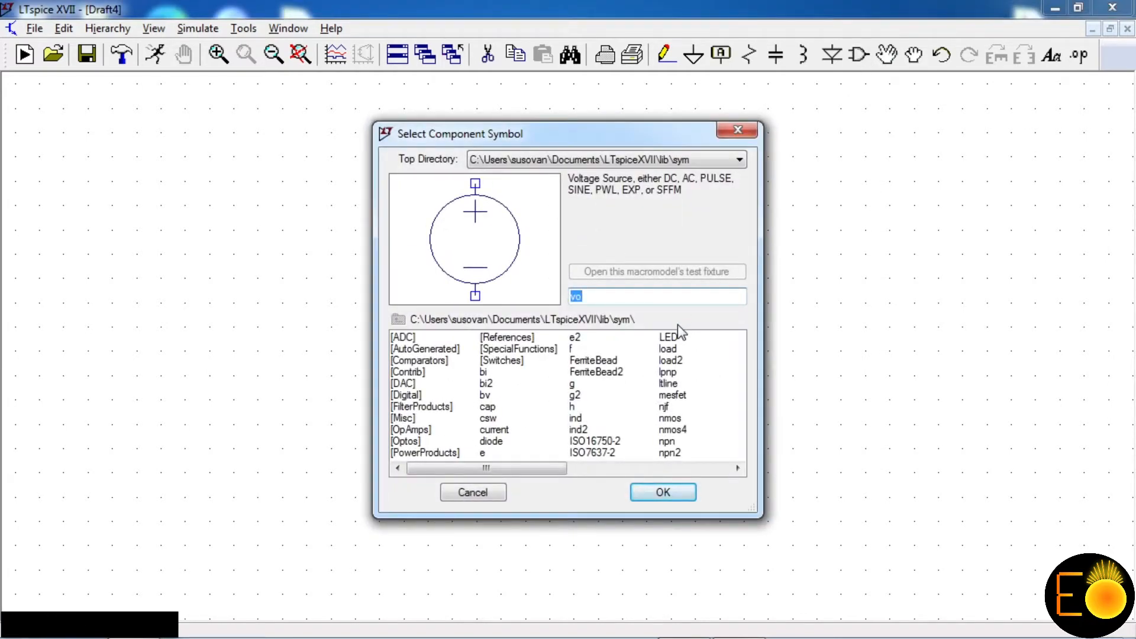
{"action": "type", "text": "npn"}
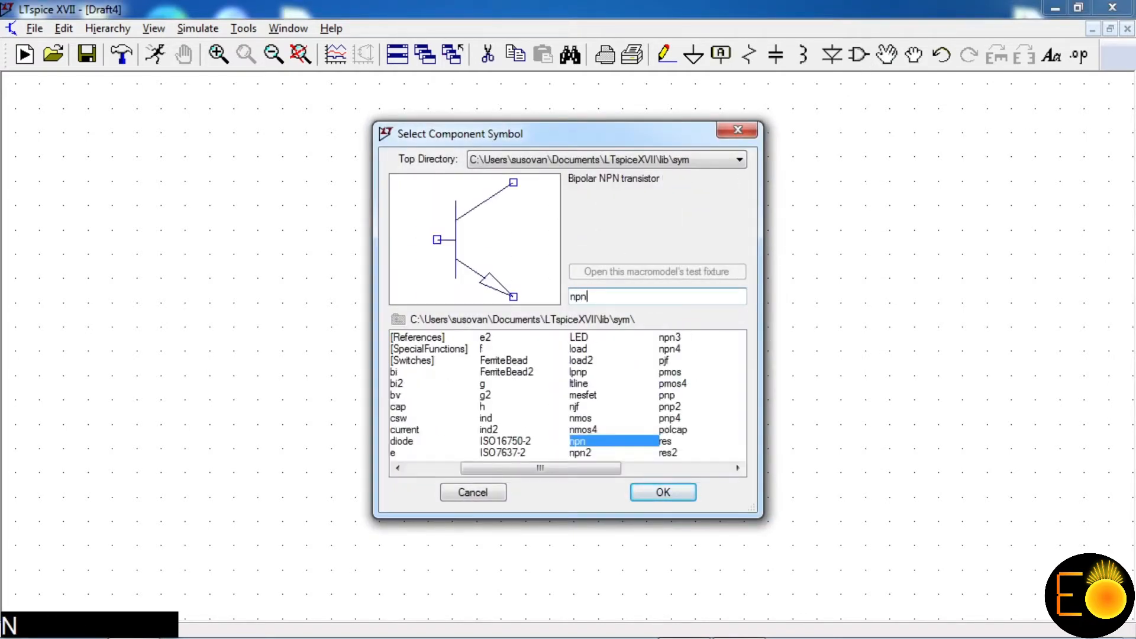
{"action": "left_click", "coordinate": [663, 492]}
{"action": "left_click", "coordinate": [515, 313]}
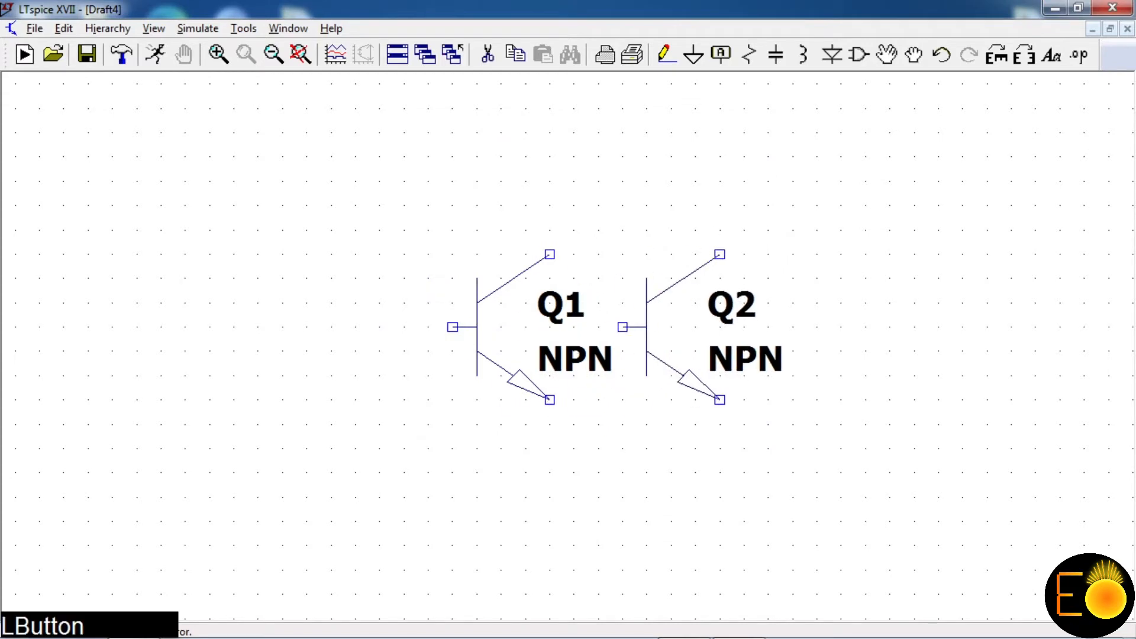
{"action": "right_click", "coordinate": [683, 312]}
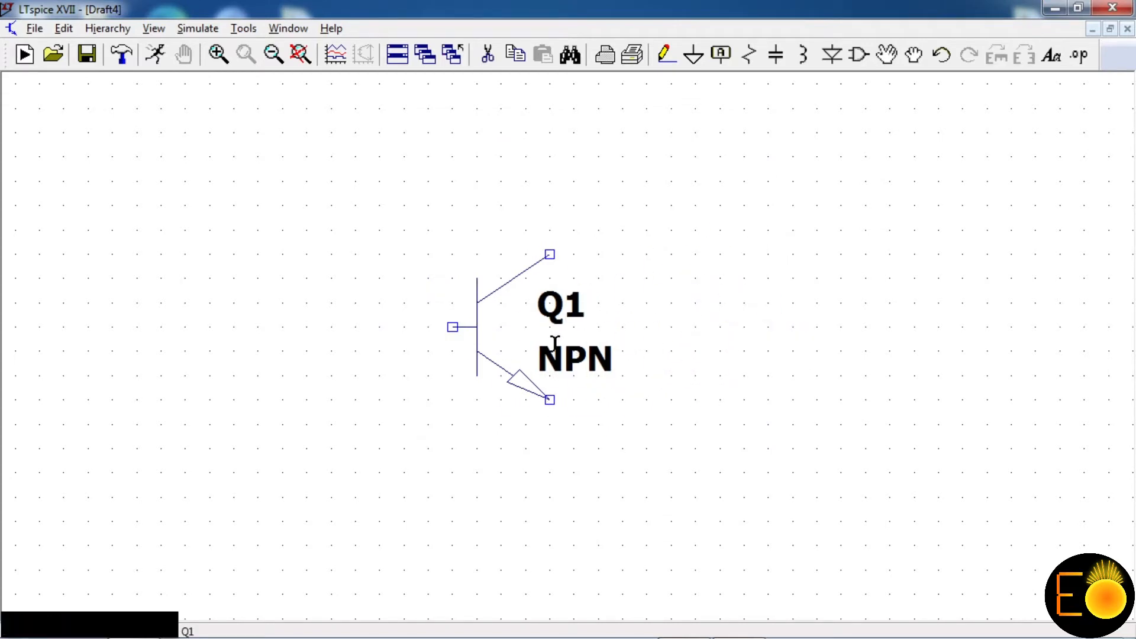
Step: Assign the NXP 2N2222 model to transistor Q1 from the bipolar transistor list
{"action": "right_click", "coordinate": [521, 328]}
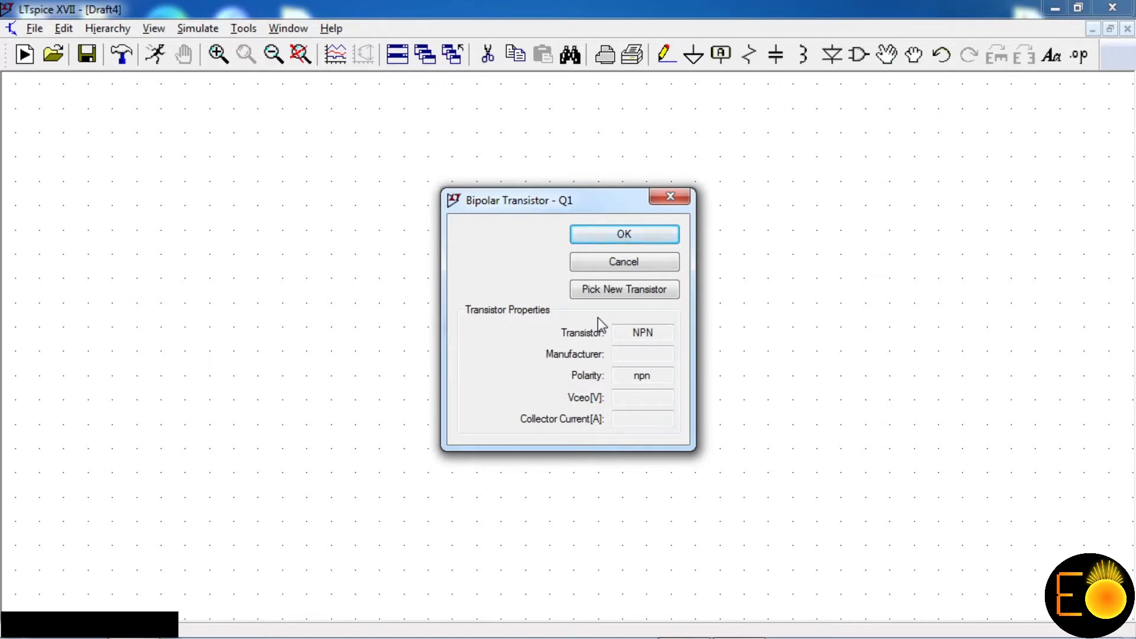
{"action": "left_click", "coordinate": [671, 197]}
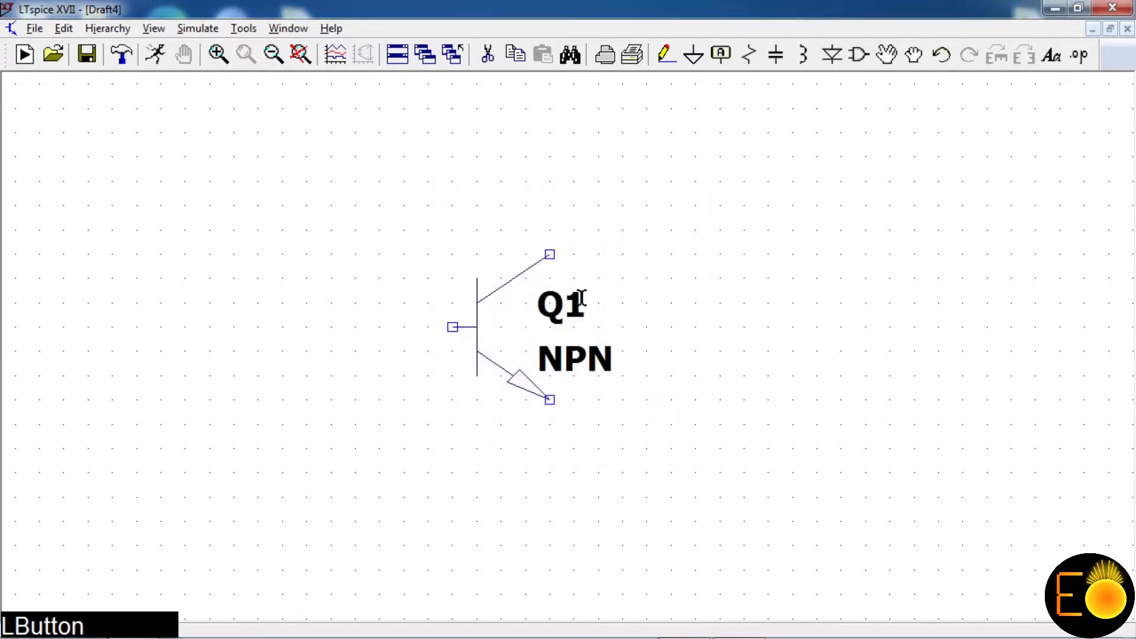
{"action": "right_click", "coordinate": [478, 331]}
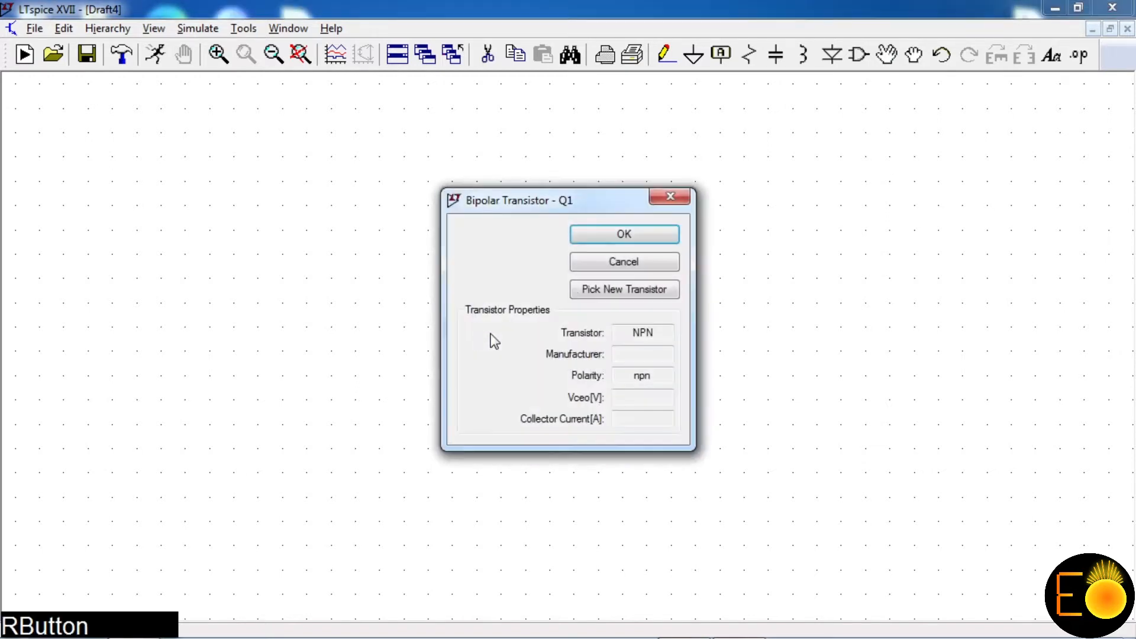
{"action": "left_click", "coordinate": [627, 290]}
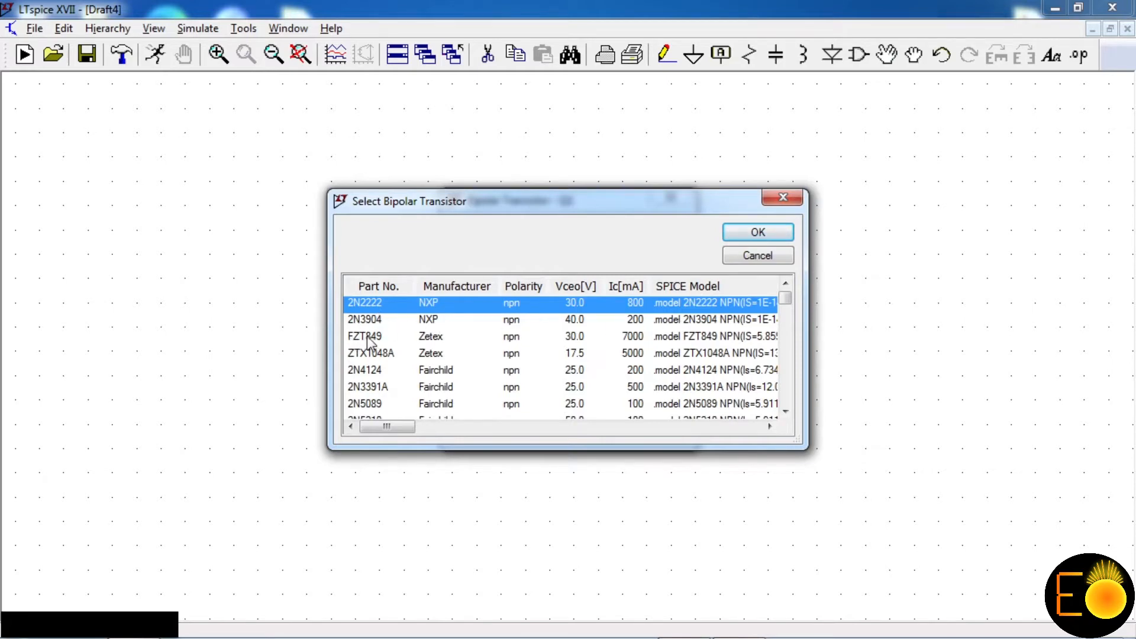
{"action": "scroll", "coordinate": [648, 330], "scroll_direction": "down", "scroll_amount": 15}
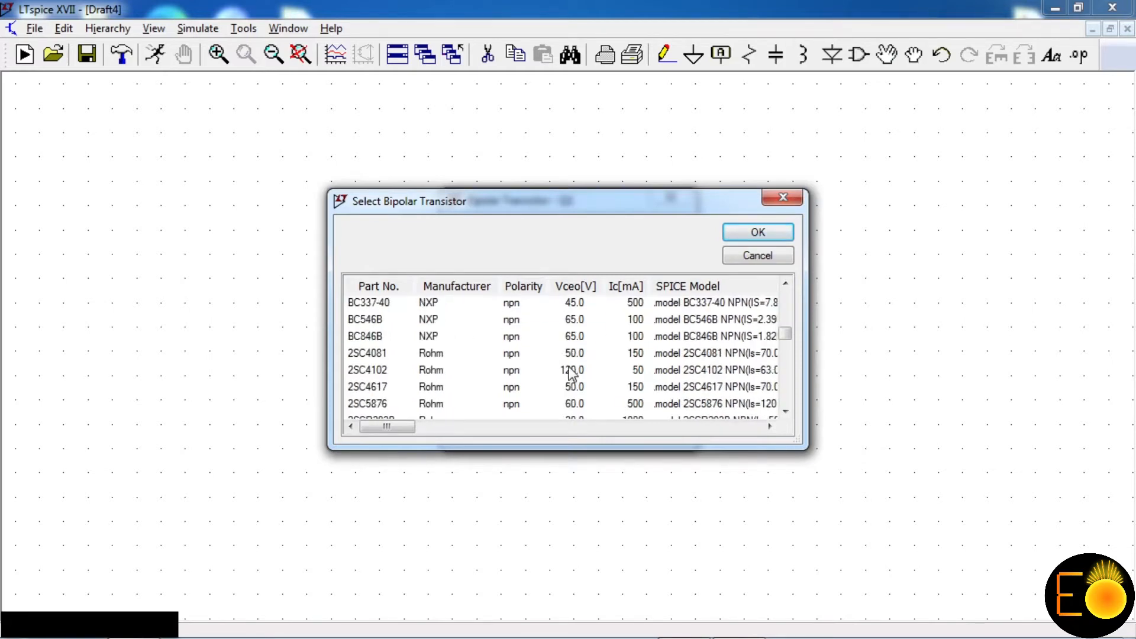
{"action": "scroll", "coordinate": [615, 383], "scroll_direction": "down", "scroll_amount": 5}
{"action": "scroll", "coordinate": [627, 387], "scroll_direction": "up", "scroll_amount": 7}
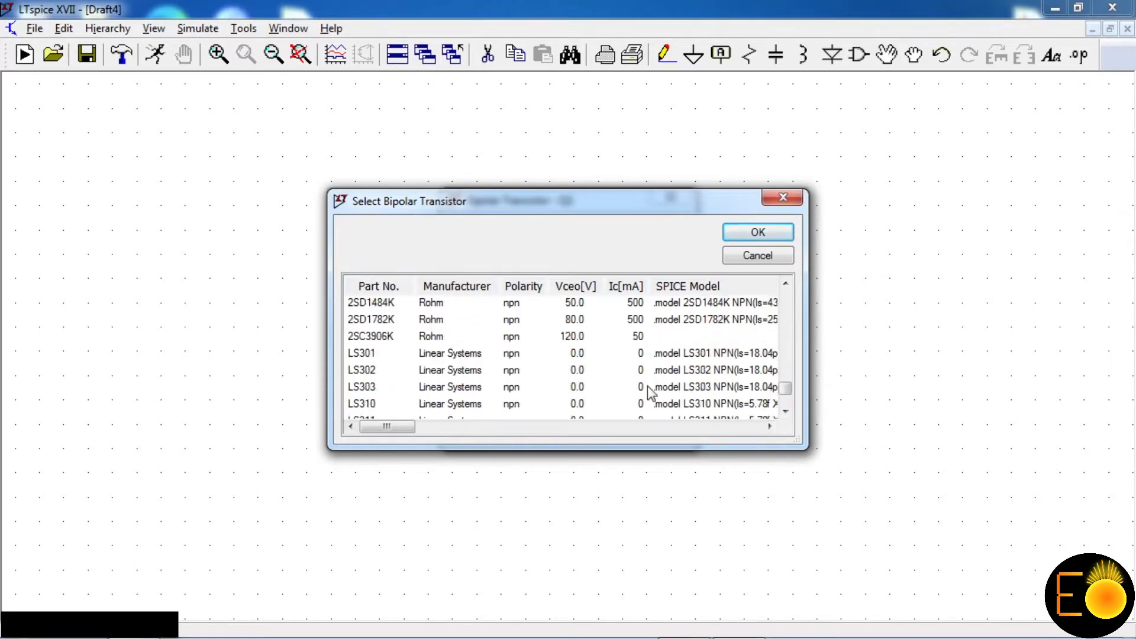
{"action": "left_click_drag", "start_coordinate": [786, 356], "coordinate": [785, 296]}
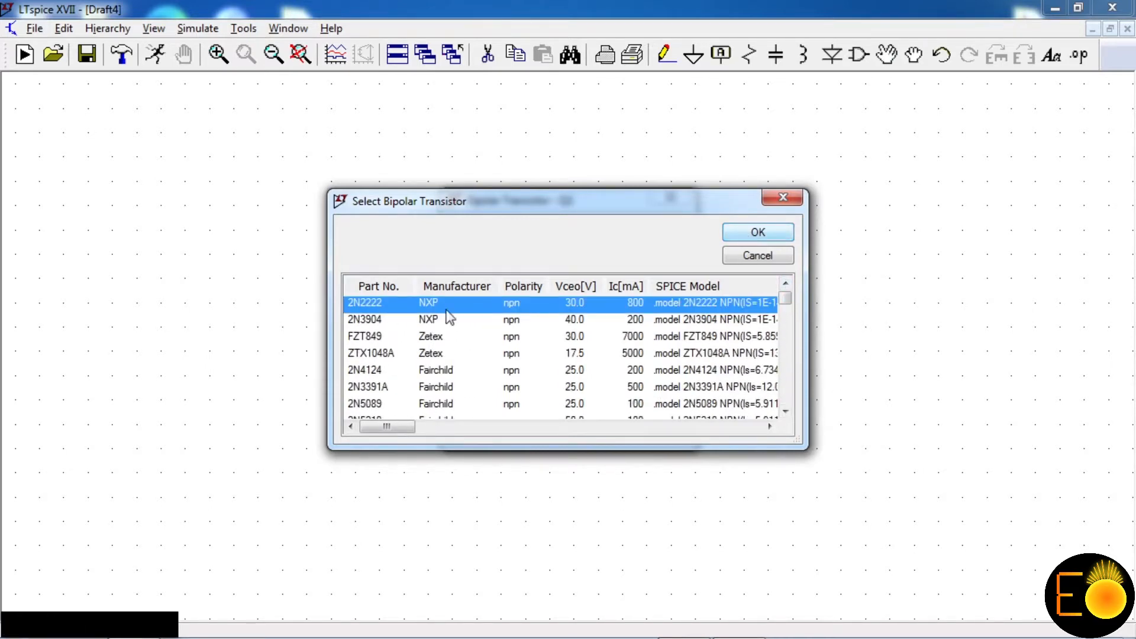
{"action": "left_click", "coordinate": [758, 231]}
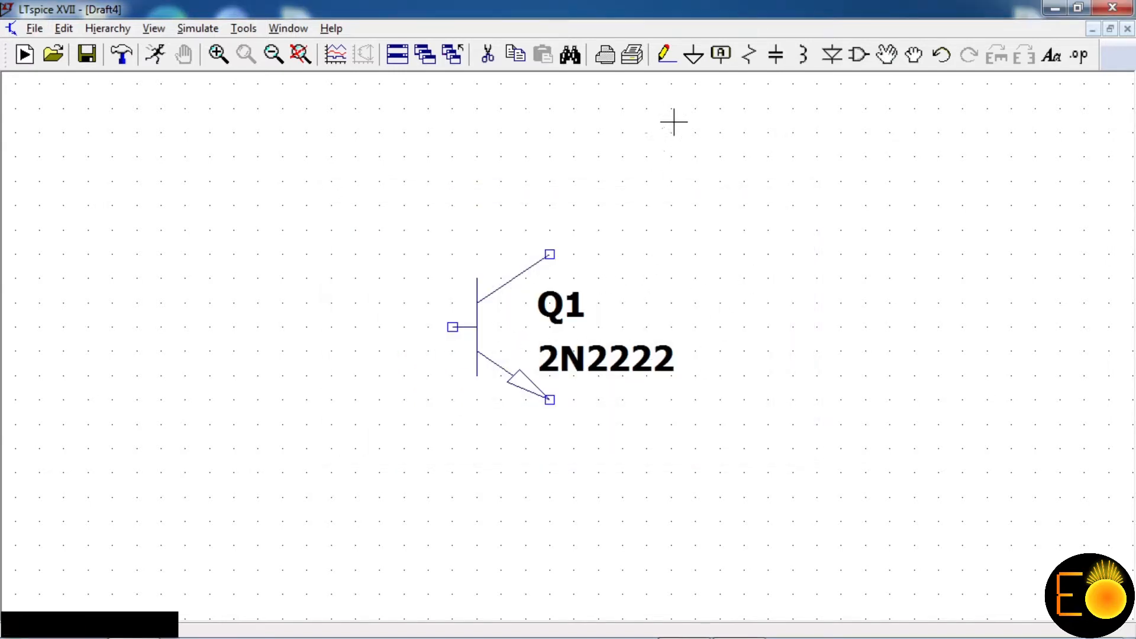
Step: Place a vertical resistor below Q1's emitter, another above its collector, and a horizontal one to the left of its base
{"action": "left_click", "coordinate": [749, 54]}
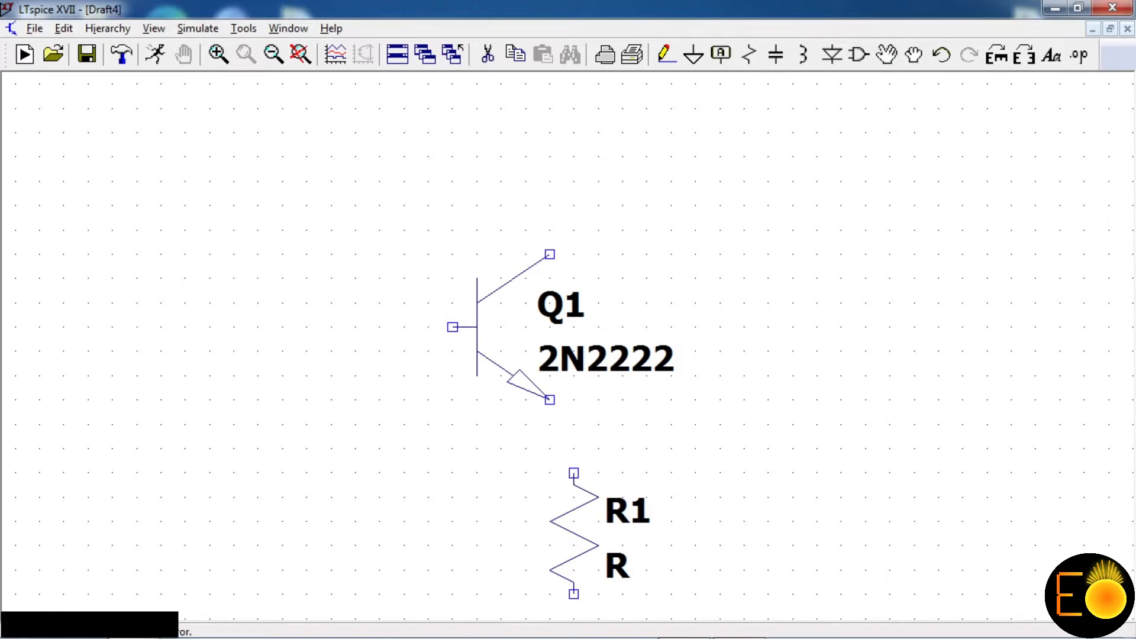
{"action": "left_click", "coordinate": [550, 474]}
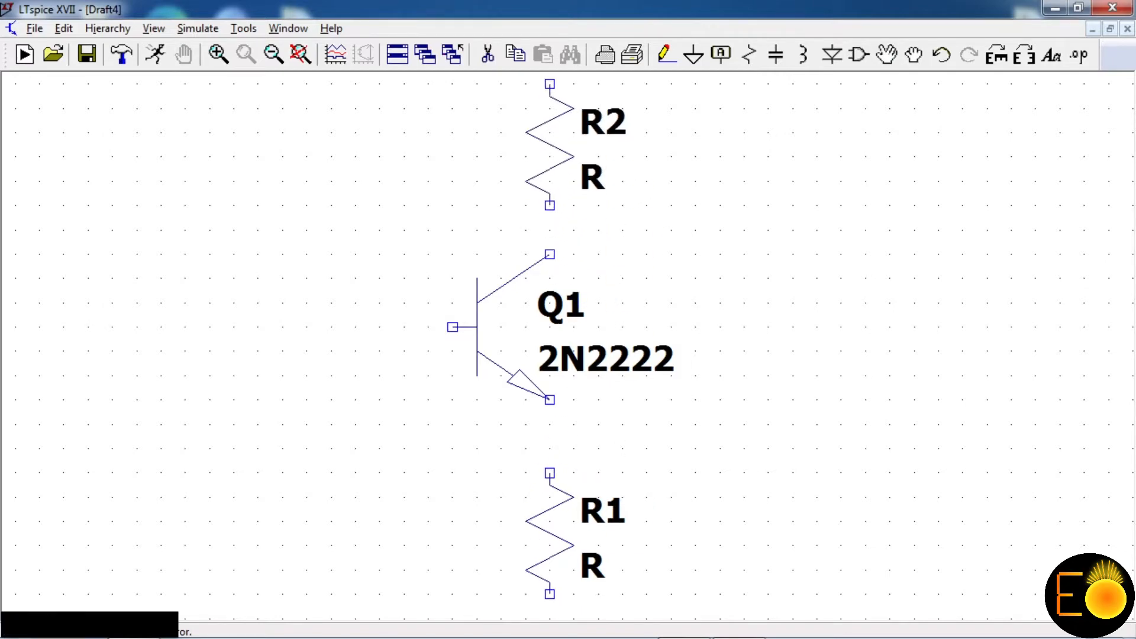
{"action": "left_click", "coordinate": [550, 84]}
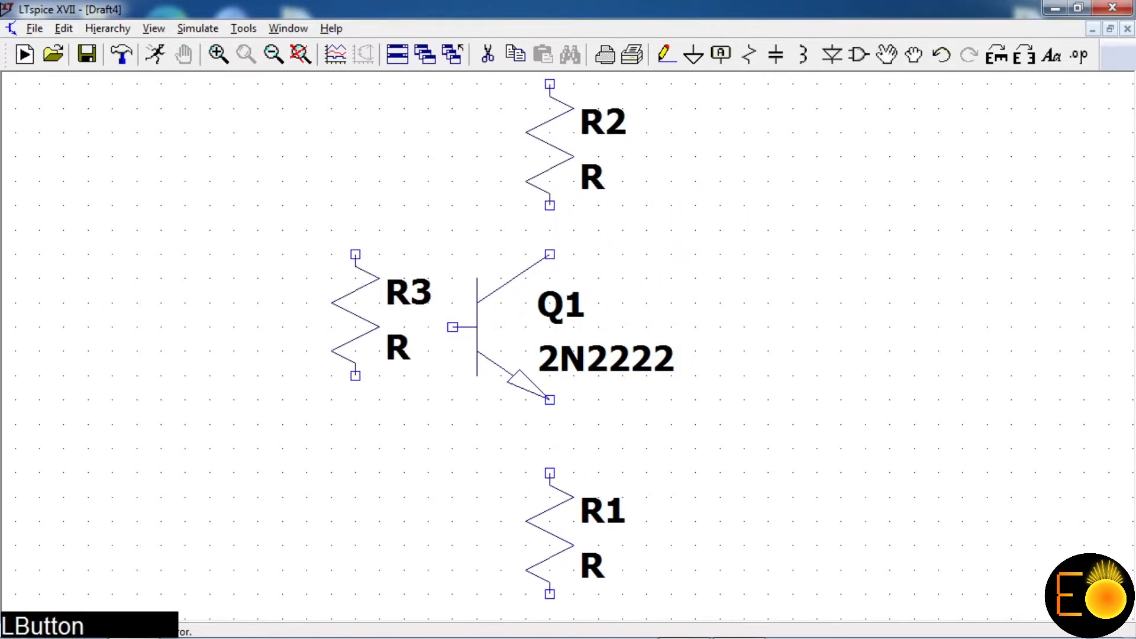
{"action": "key", "text": "ctrl+r"}
{"action": "left_click", "coordinate": [355, 327]}
{"action": "right_click", "coordinate": [944, 276]}
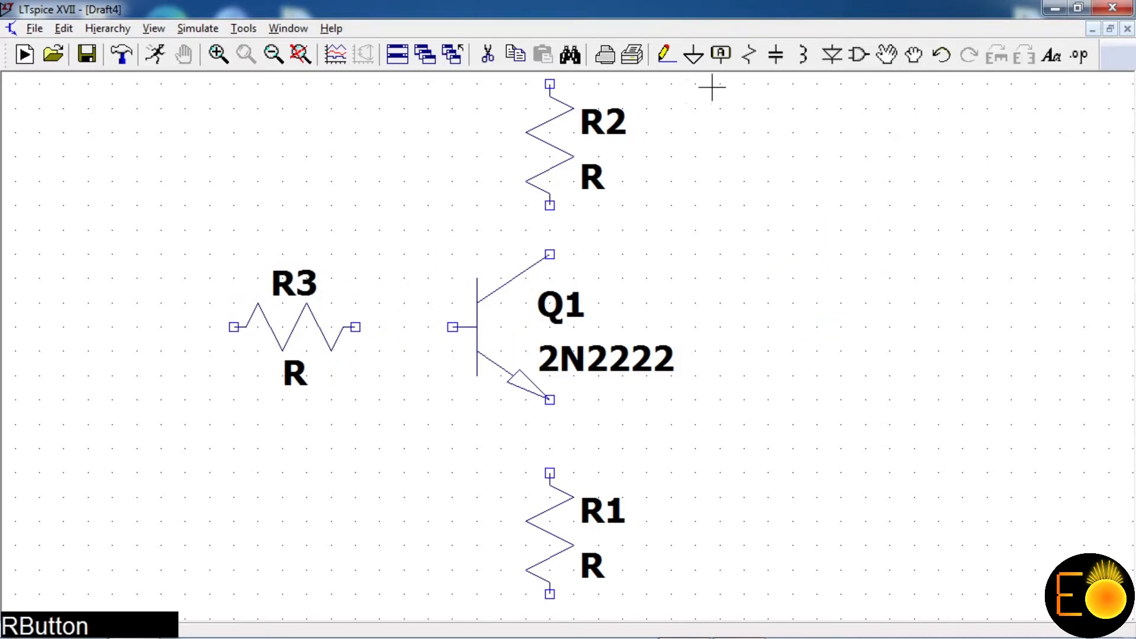
Step: Wire R3 to Q1's base, R2 to its collector and R1 to its emitter
{"action": "left_click", "coordinate": [665, 54]}
{"action": "left_click", "coordinate": [355, 326]}
{"action": "left_click", "coordinate": [452, 327]}
{"action": "left_click", "coordinate": [549, 205]}
{"action": "left_click", "coordinate": [549, 254]}
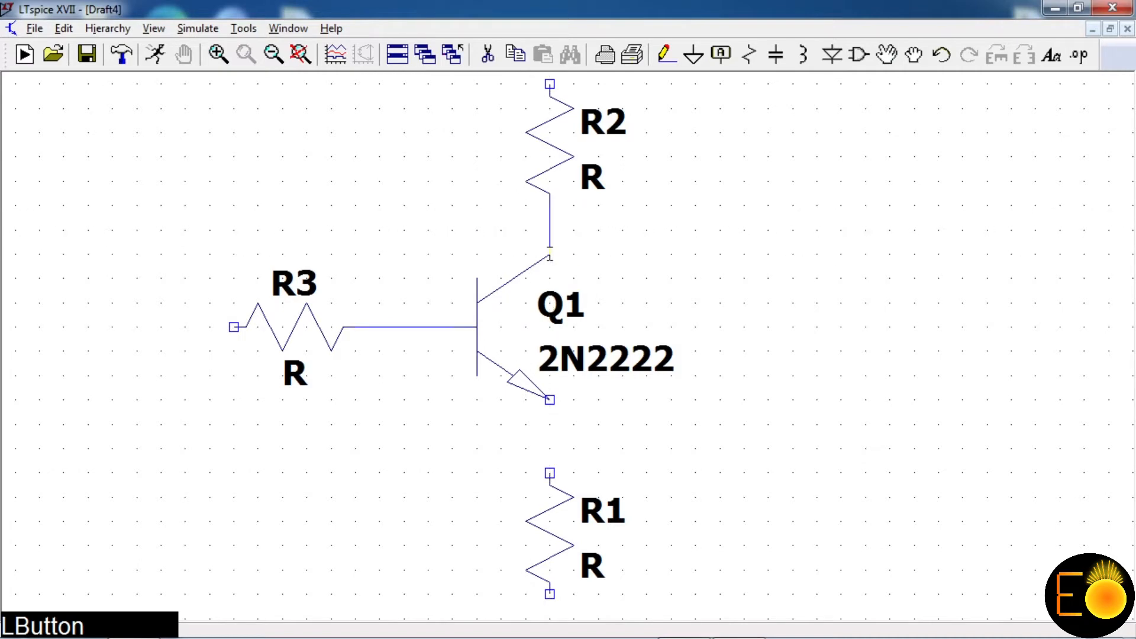
{"action": "left_click", "coordinate": [550, 400]}
{"action": "left_click", "coordinate": [550, 472]}
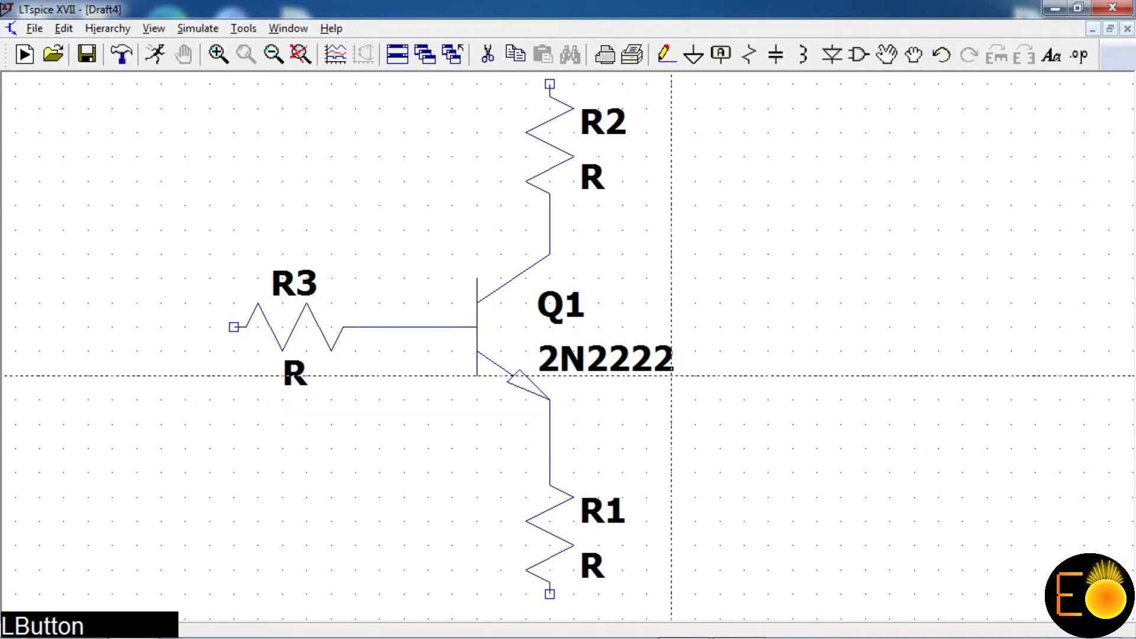
{"action": "right_click", "coordinate": [707, 352]}
Step: Place a ground symbol on the lower end of emitter resistor R1
{"action": "scroll", "coordinate": [748, 307], "scroll_direction": "down", "scroll_amount": 2}
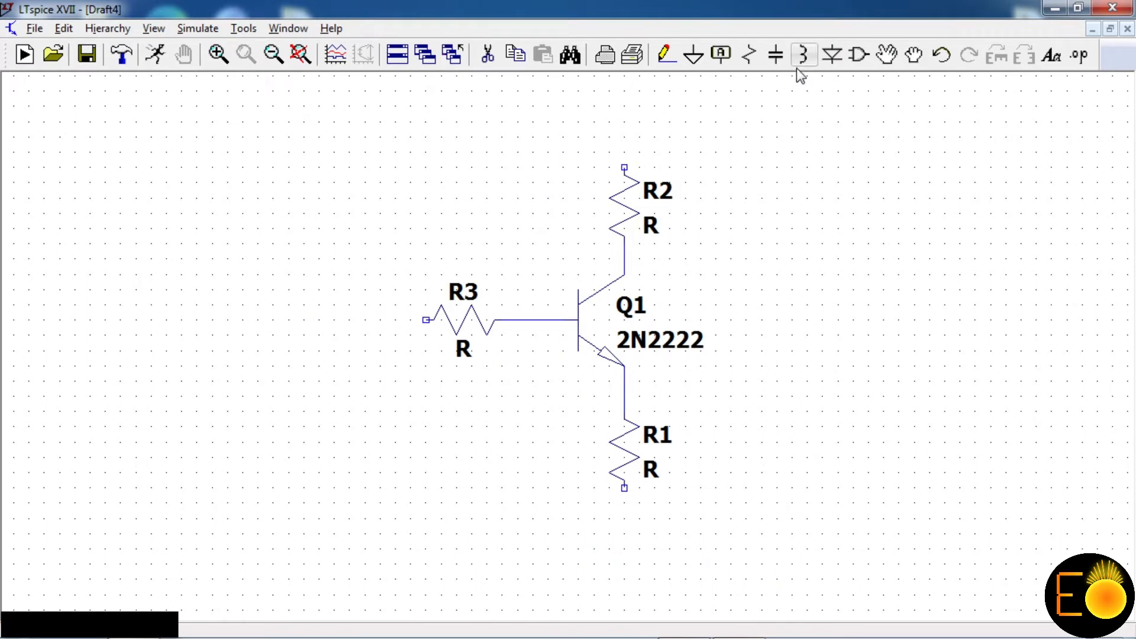
{"action": "left_click", "coordinate": [693, 55]}
{"action": "left_click", "coordinate": [624, 450]}
{"action": "right_click", "coordinate": [701, 454]}
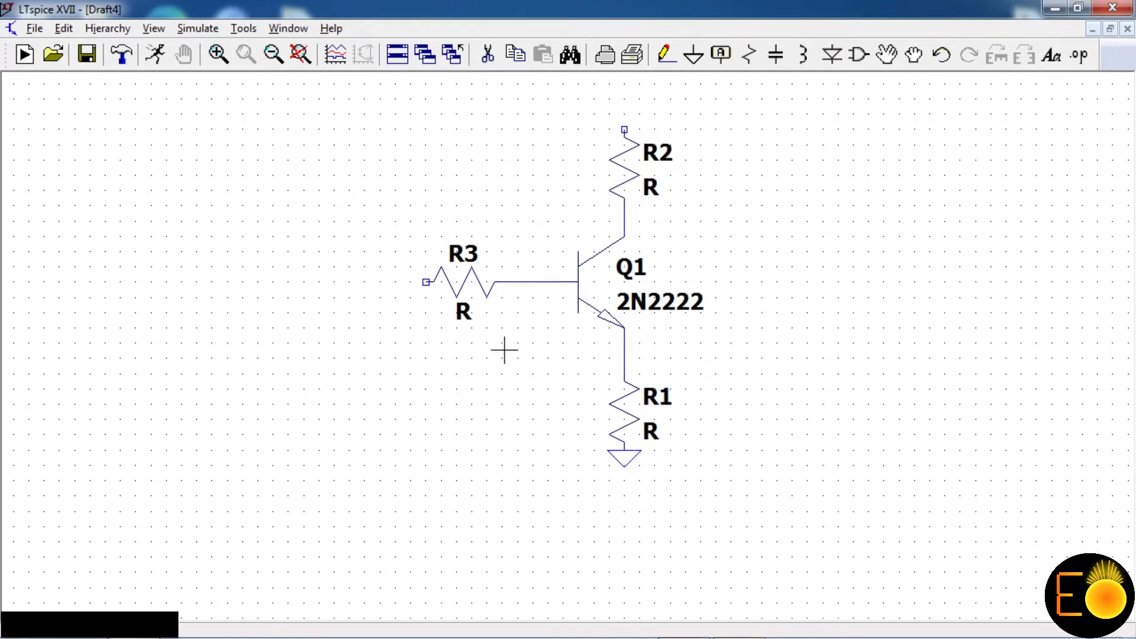
Step: Set collector resistor R2 and emitter resistor R1 to 2k each
{"action": "right_click", "coordinate": [627, 180]}
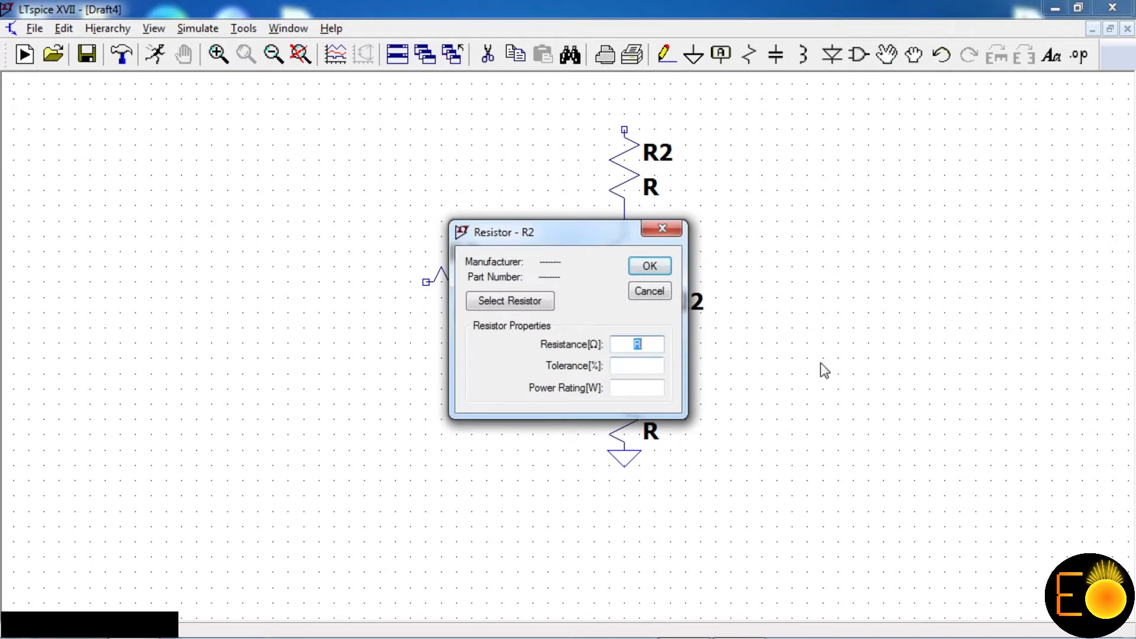
{"action": "type", "text": "1"}
{"action": "key", "text": "BackSpace"}
{"action": "type", "text": "2k"}
{"action": "key", "text": "Return"}
{"action": "right_click", "coordinate": [617, 396]}
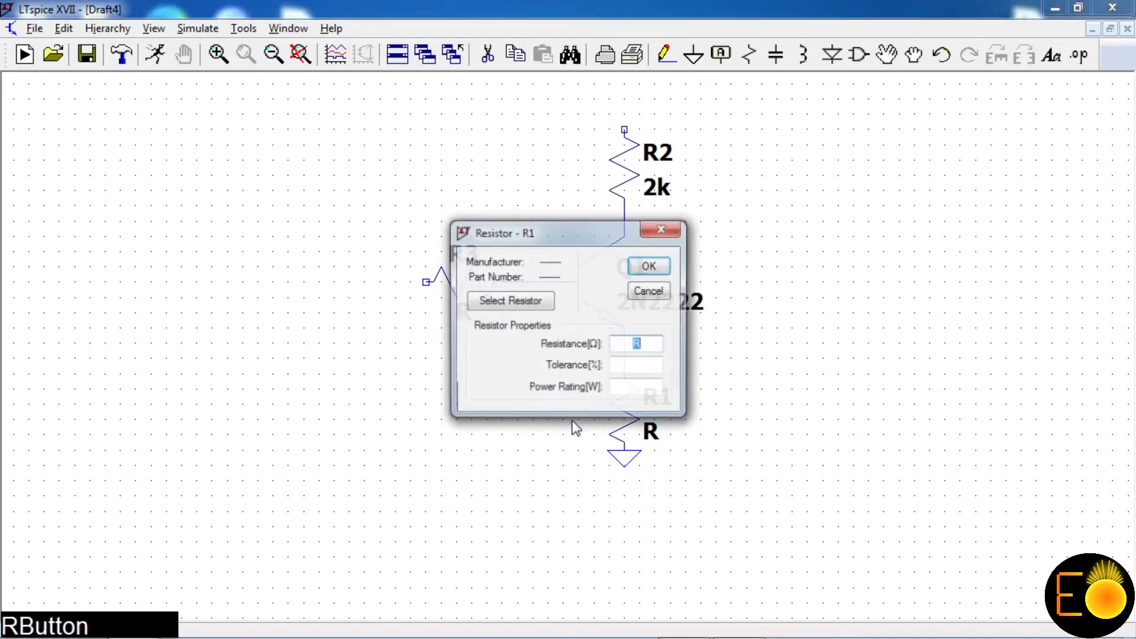
{"action": "type", "text": "2k"}
{"action": "key", "text": "Return"}
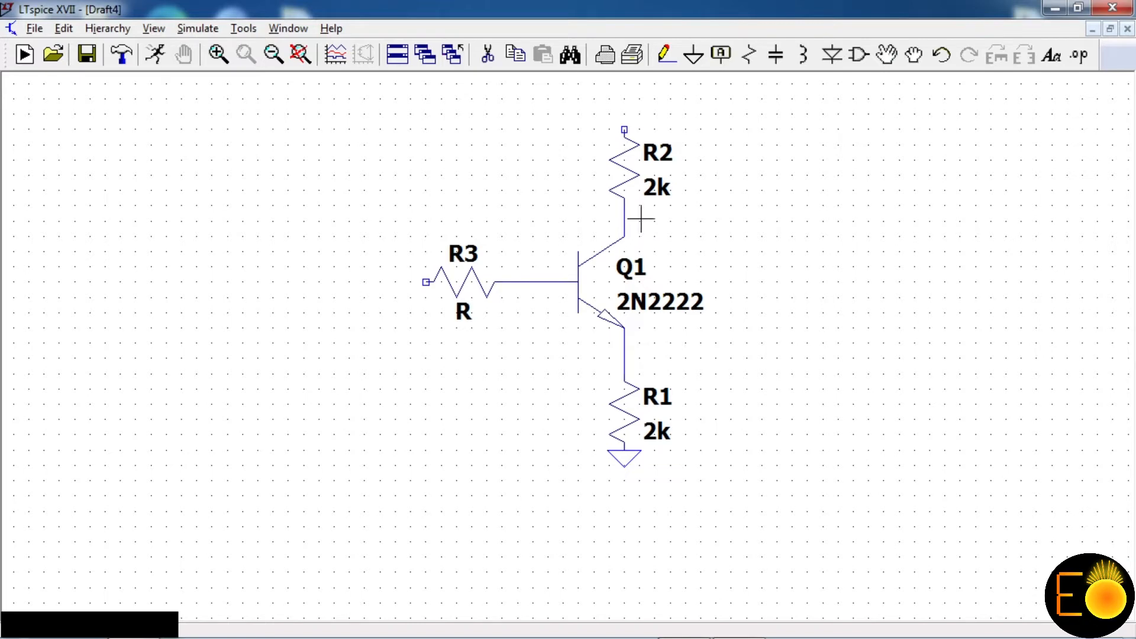
Step: Set base resistor R3 to 100k
{"action": "right_click", "coordinate": [469, 286]}
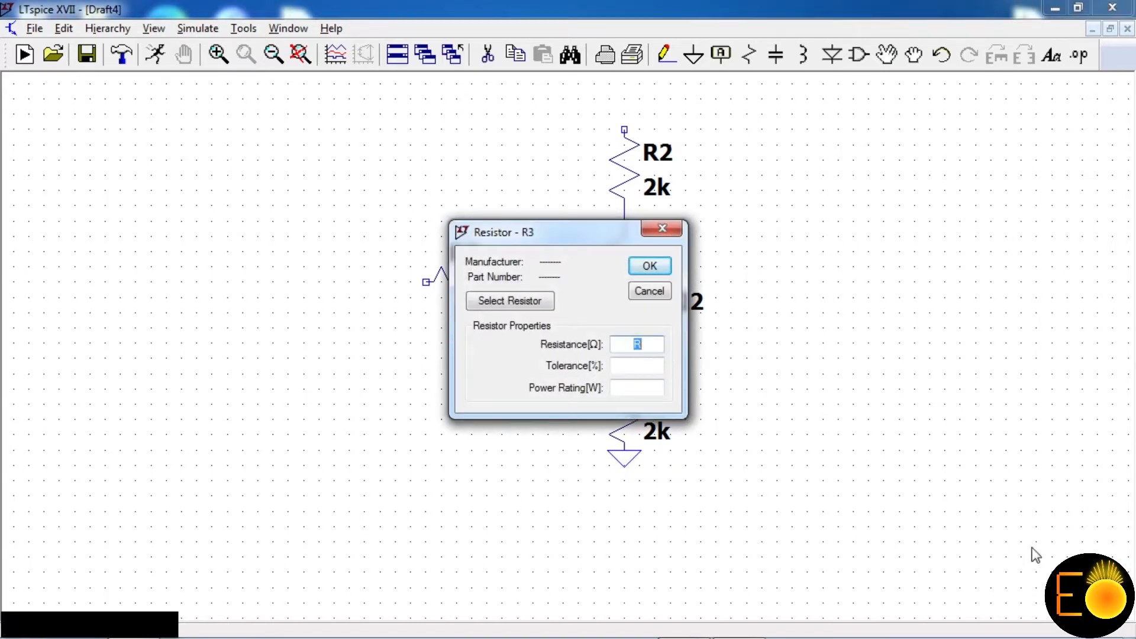
{"action": "type", "text": "10"}
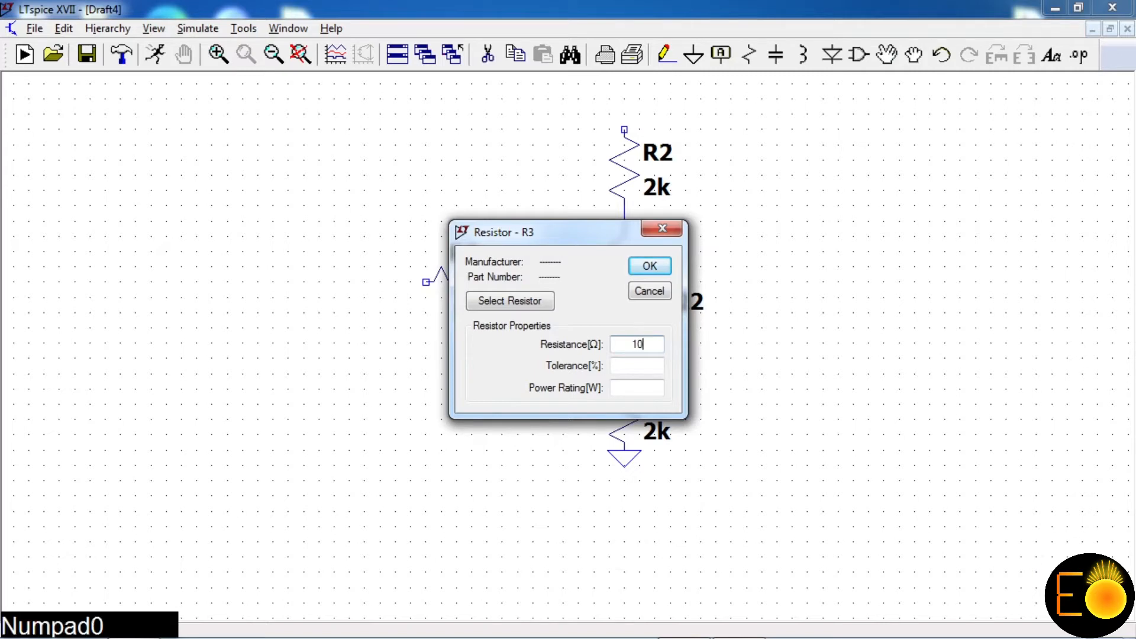
{"action": "type", "text": "0k"}
{"action": "key", "text": "Return"}
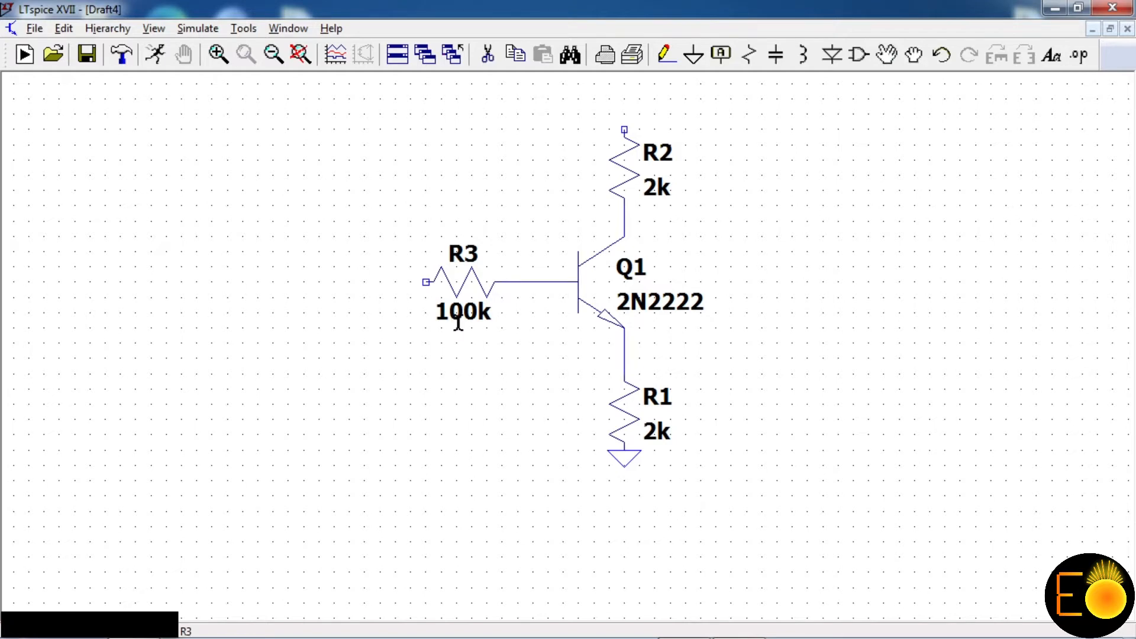
Step: Place two voltage sources, one to the right of Q1 and one below and left of R3
{"action": "left_click", "coordinate": [854, 58]}
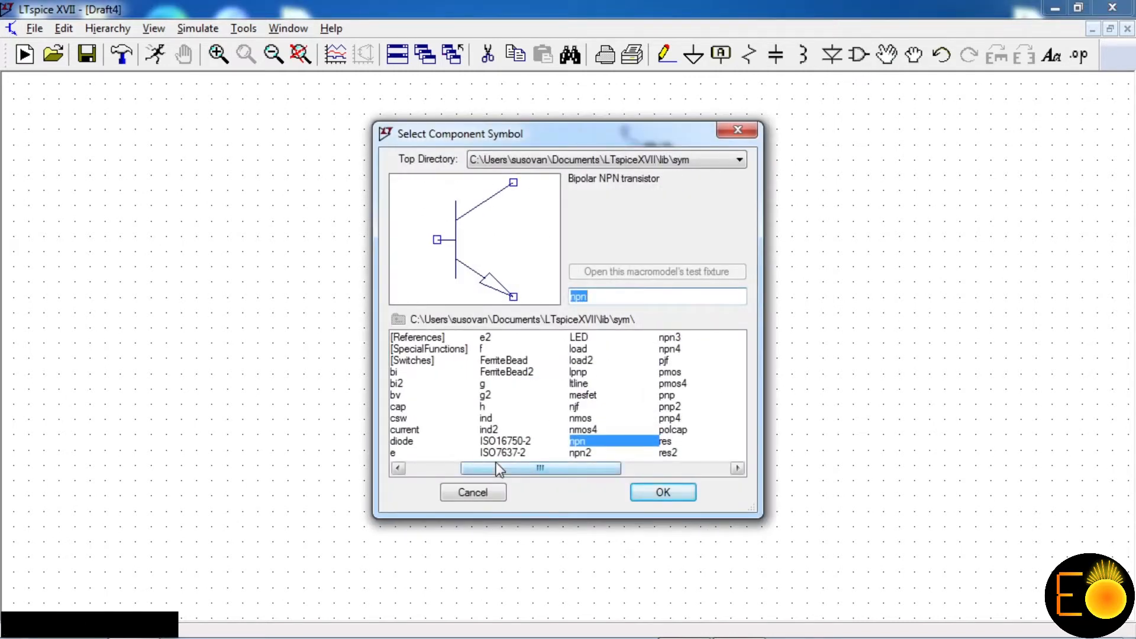
{"action": "type", "text": "vol"}
{"action": "left_click", "coordinate": [663, 492]}
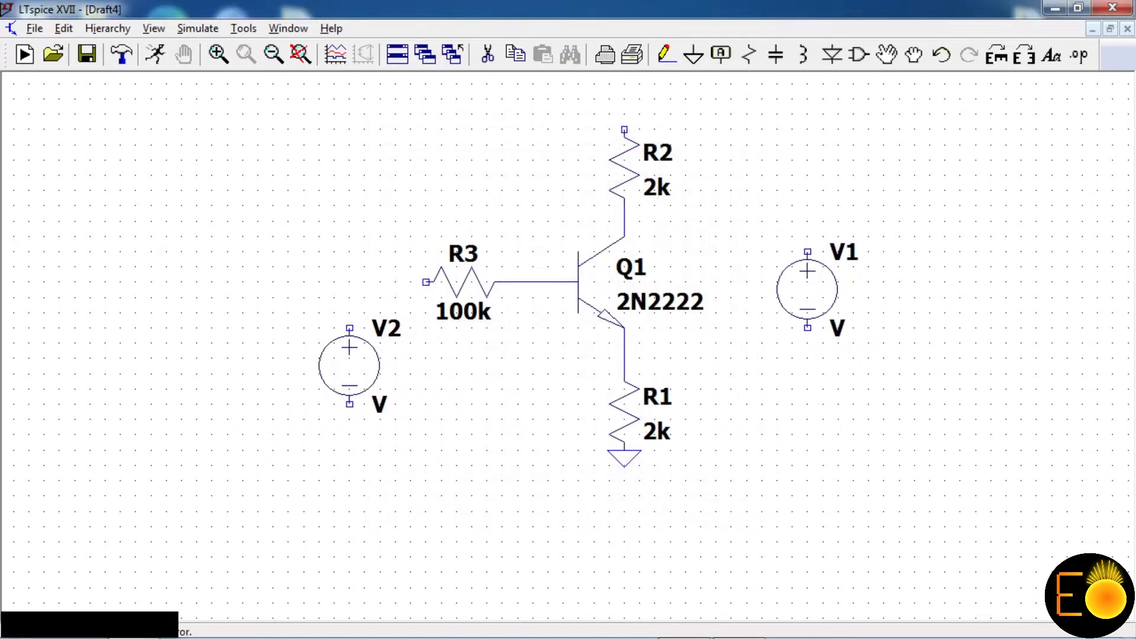
{"action": "left_click", "coordinate": [373, 370]}
{"action": "right_click", "coordinate": [373, 370]}
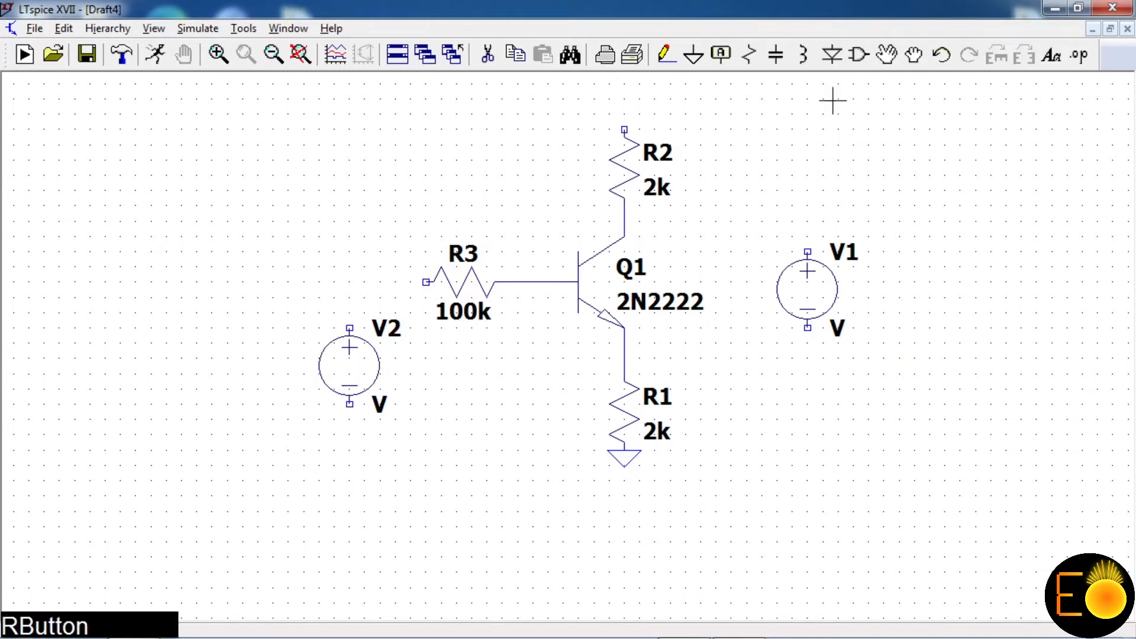
Step: Place ground symbols on the negative terminals of both voltage sources
{"action": "left_click", "coordinate": [692, 55]}
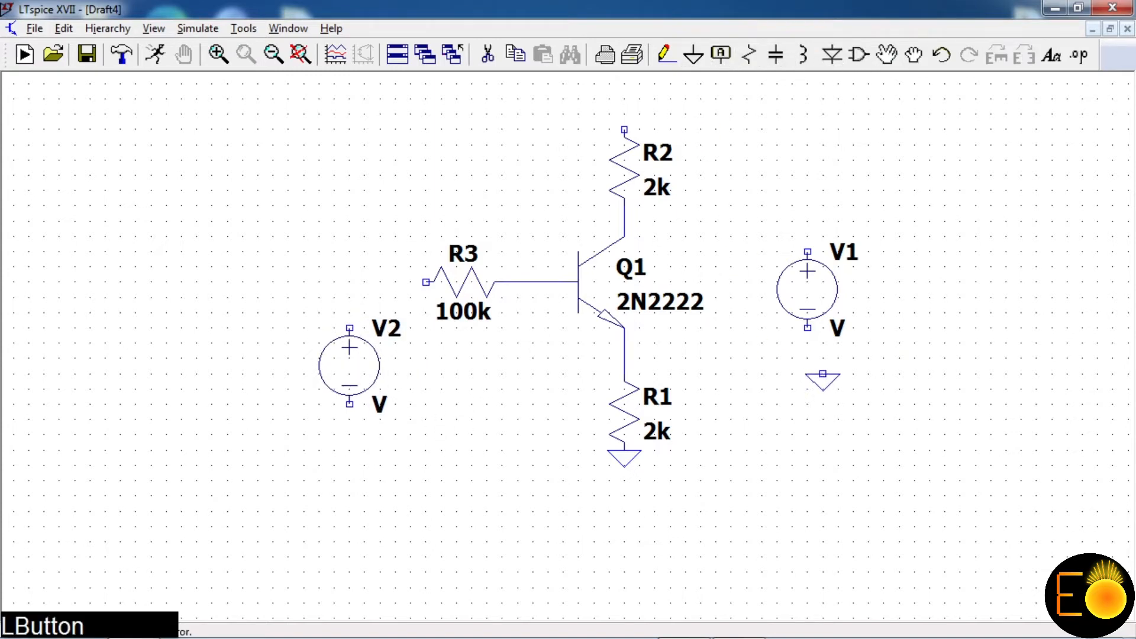
{"action": "left_click", "coordinate": [808, 327]}
{"action": "left_click", "coordinate": [350, 404]}
{"action": "right_click", "coordinate": [406, 464]}
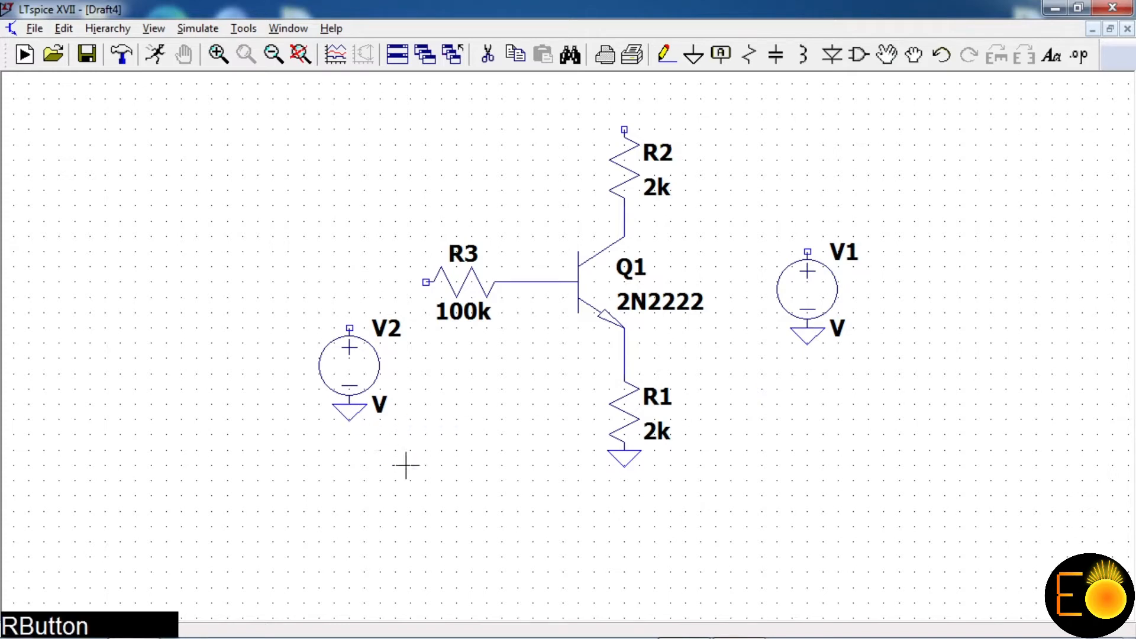
Step: Rename the voltage source on the base side as Vbb and the one on the collector side as Vcc
{"action": "right_click", "coordinate": [392, 334]}
{"action": "type", "text": "V"}
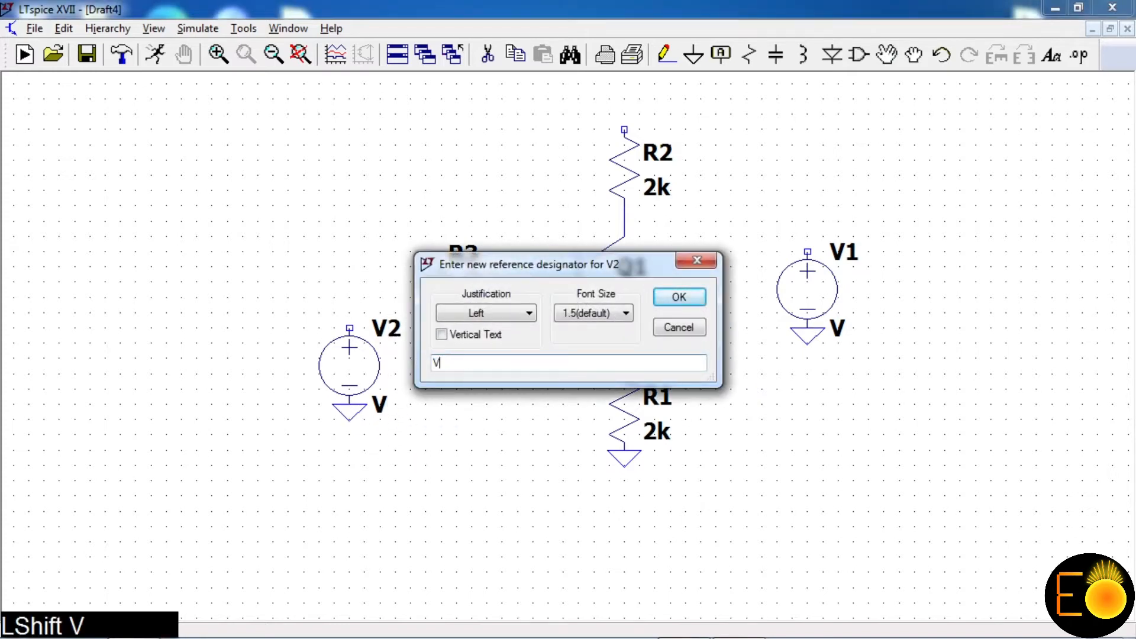
{"action": "type", "text": "bb"}
{"action": "key", "text": "Return"}
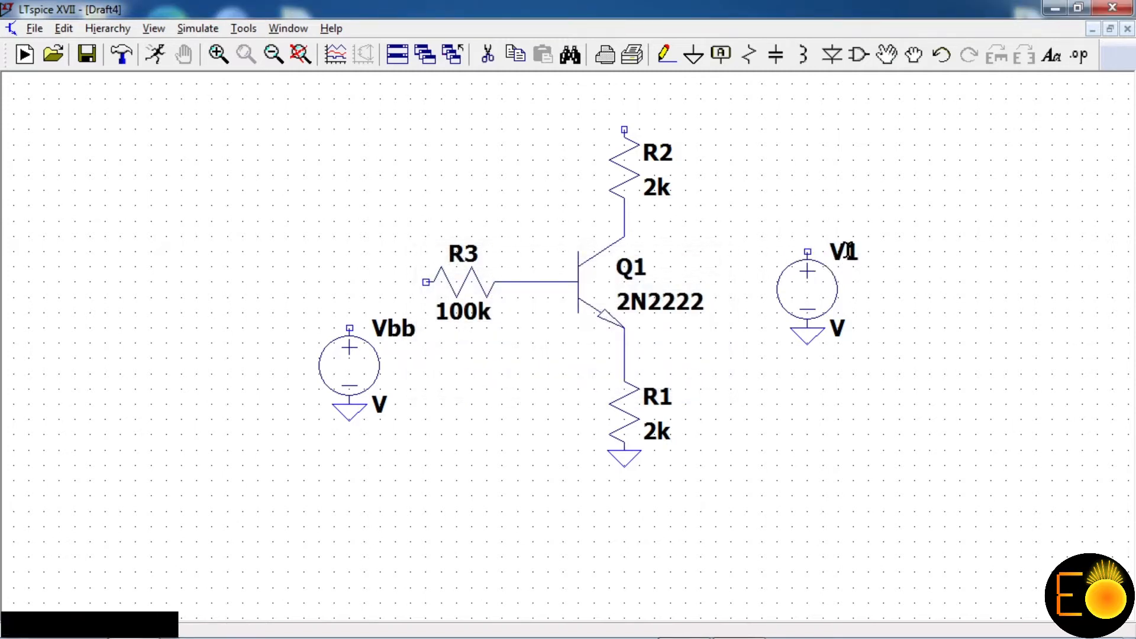
{"action": "right_click", "coordinate": [847, 251]}
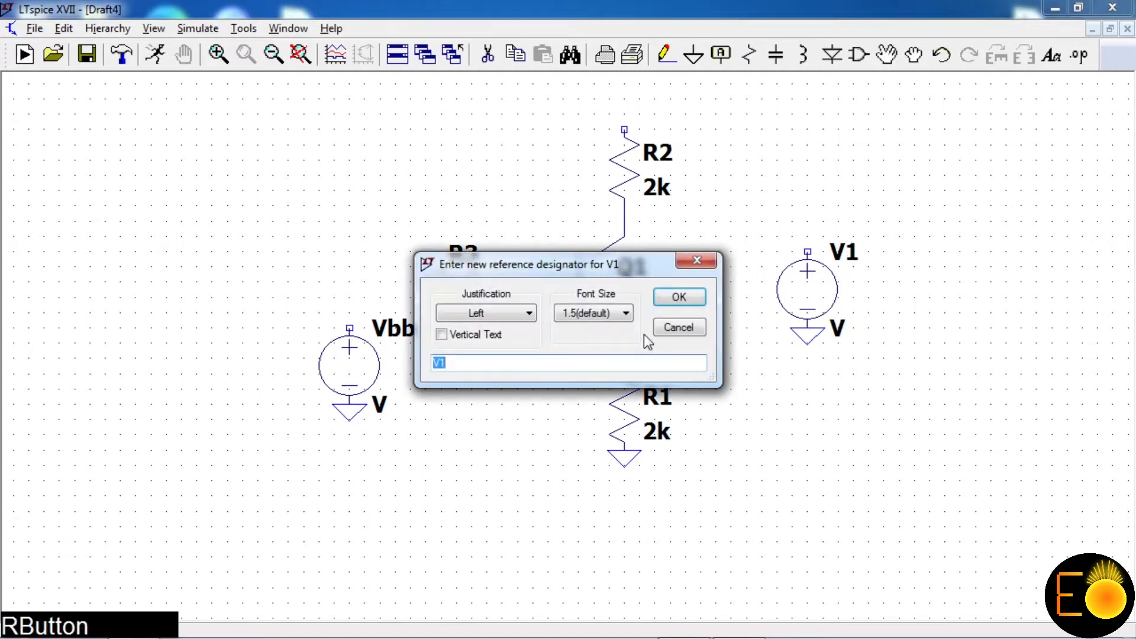
{"action": "type", "text": "Vc"}
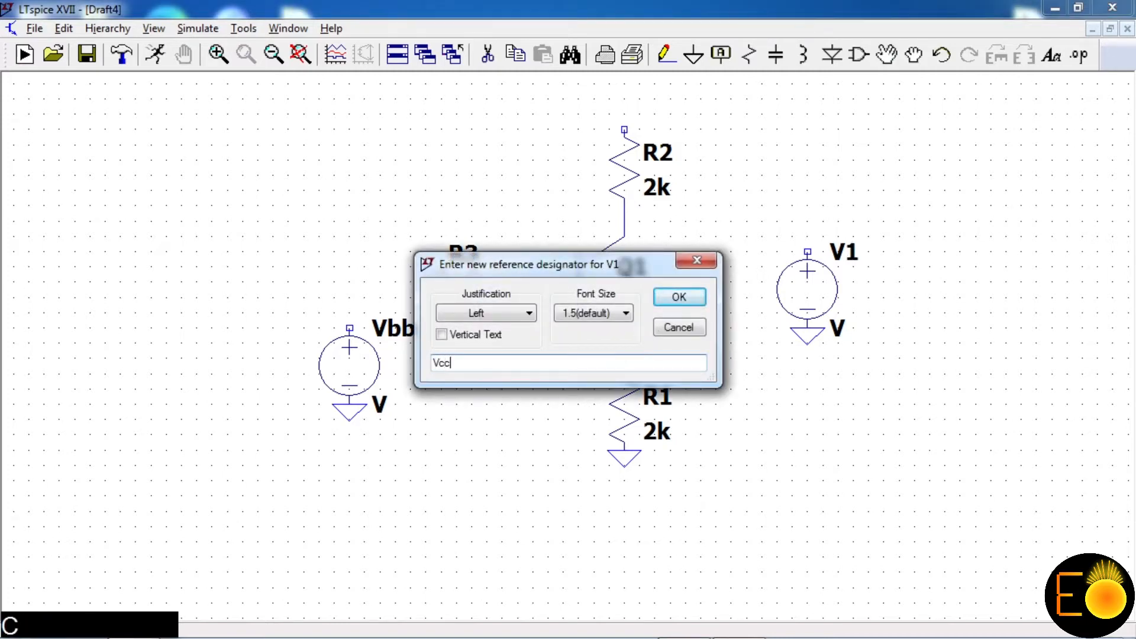
{"action": "type", "text": "c"}
{"action": "key", "text": "Return"}
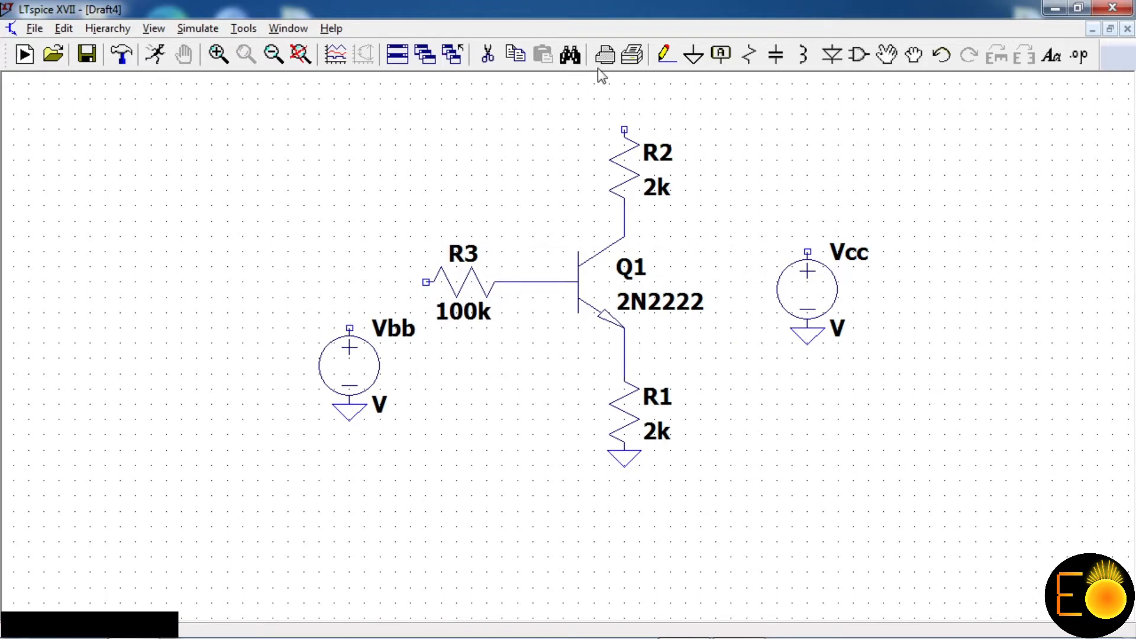
Step: Wire Vbb's positive terminal to the free end of R3 and Vcc's positive terminal to the upper end of R2
{"action": "left_click", "coordinate": [667, 55]}
{"action": "left_click", "coordinate": [350, 328]}
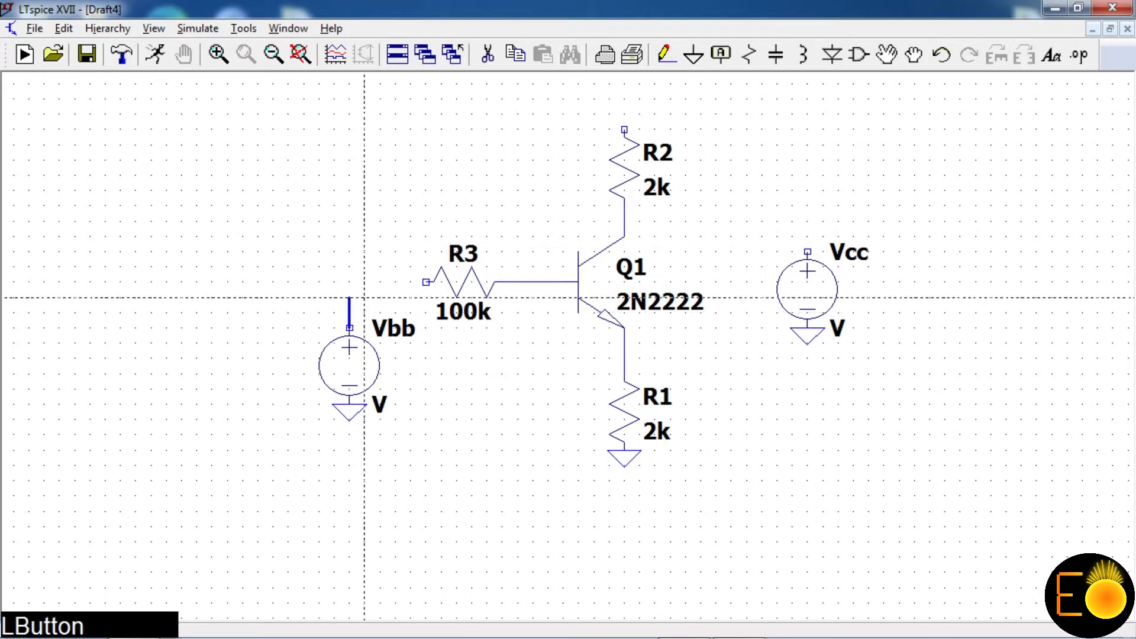
{"action": "left_click", "coordinate": [426, 282]}
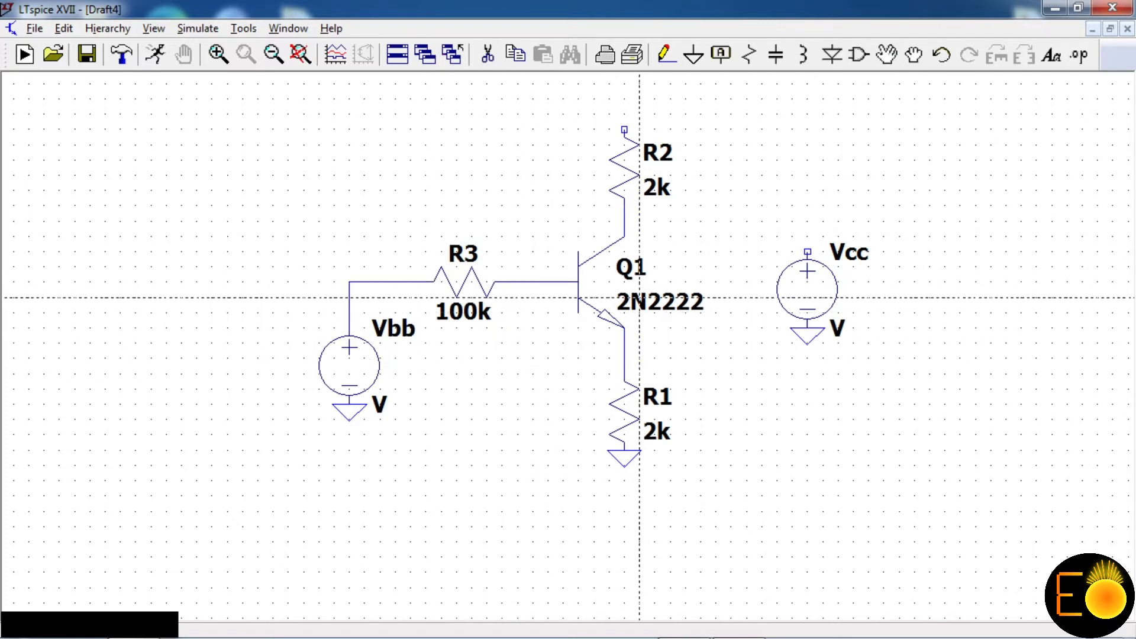
{"action": "left_click", "coordinate": [807, 251]}
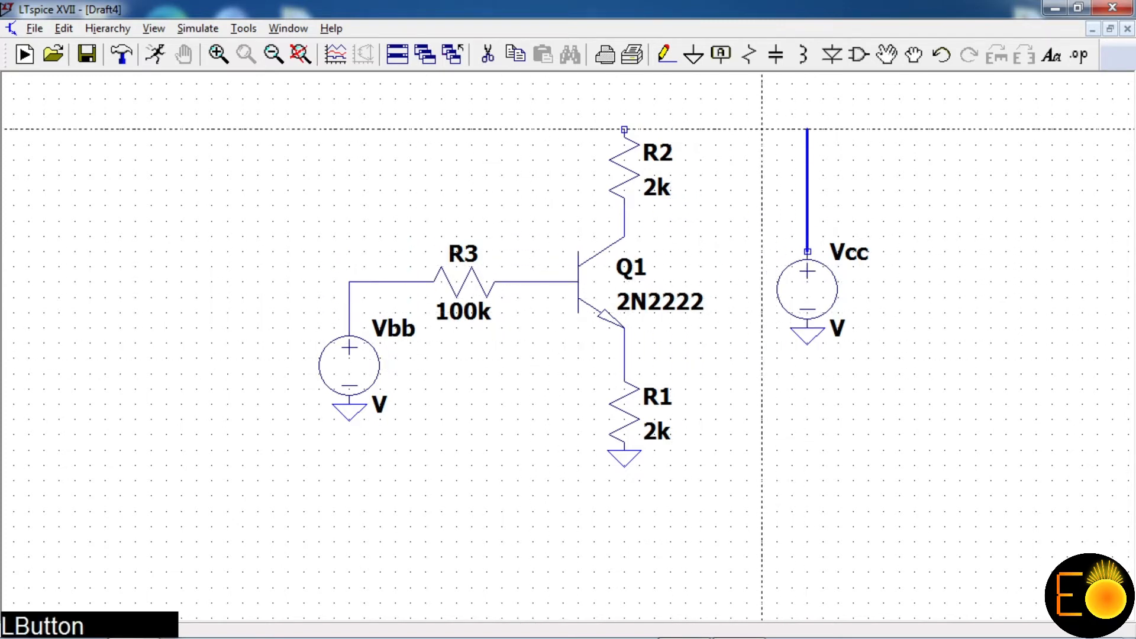
{"action": "left_click", "coordinate": [625, 128]}
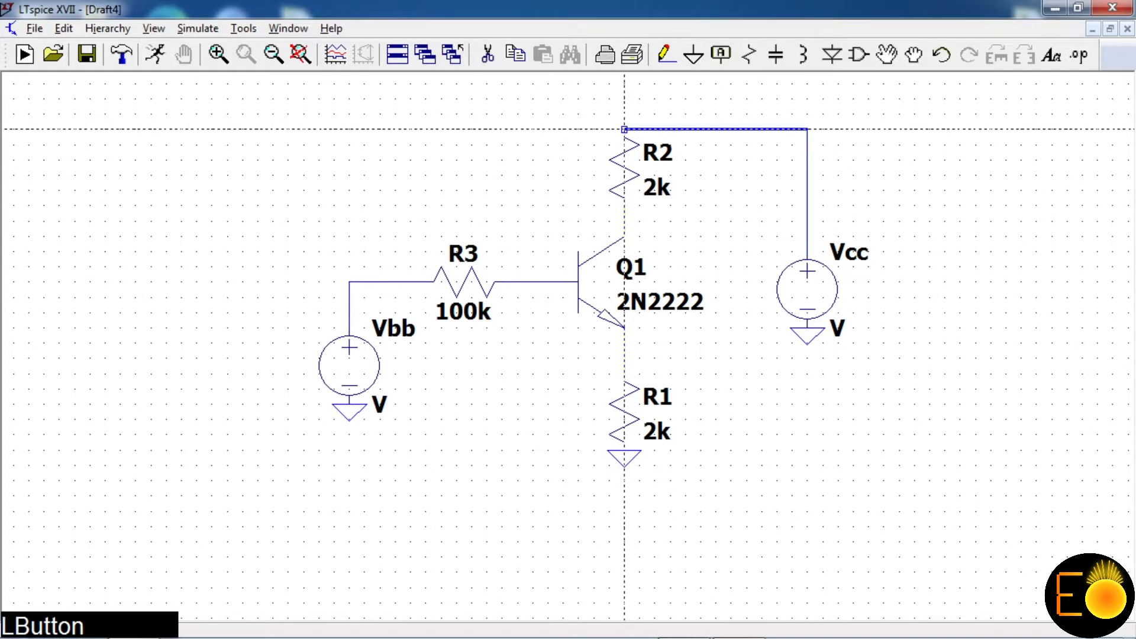
{"action": "right_click", "coordinate": [904, 218]}
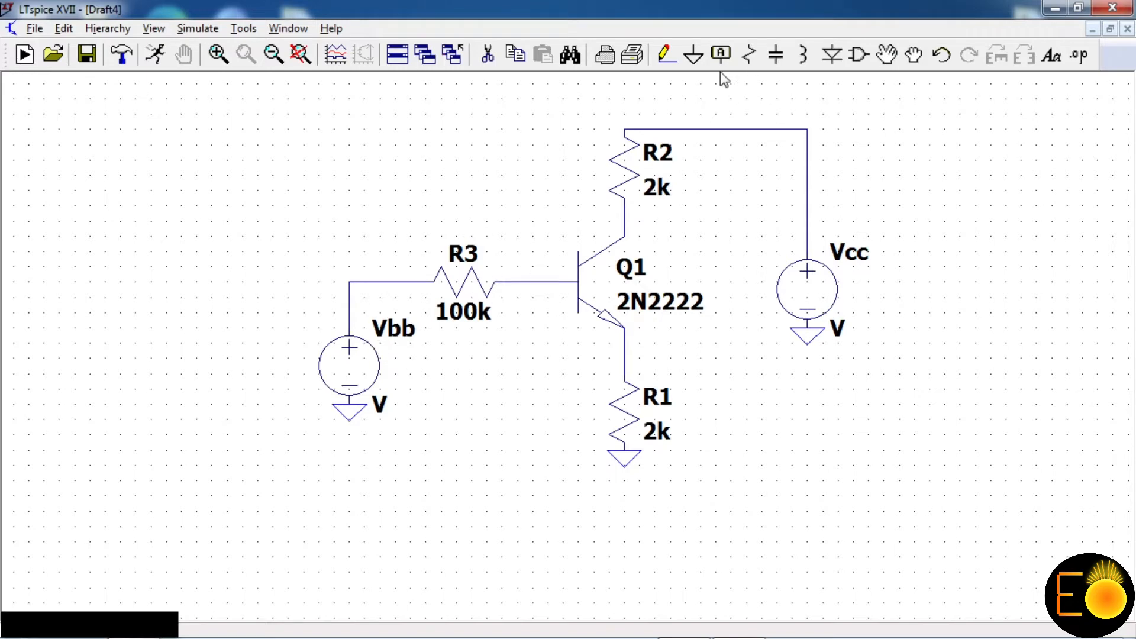
Step: Draw short stub wires outward from Q1's collector and emitter nodes and downward from its base node
{"action": "left_click", "coordinate": [667, 54]}
{"action": "left_click", "coordinate": [624, 220]}
{"action": "left_click", "coordinate": [715, 220]}
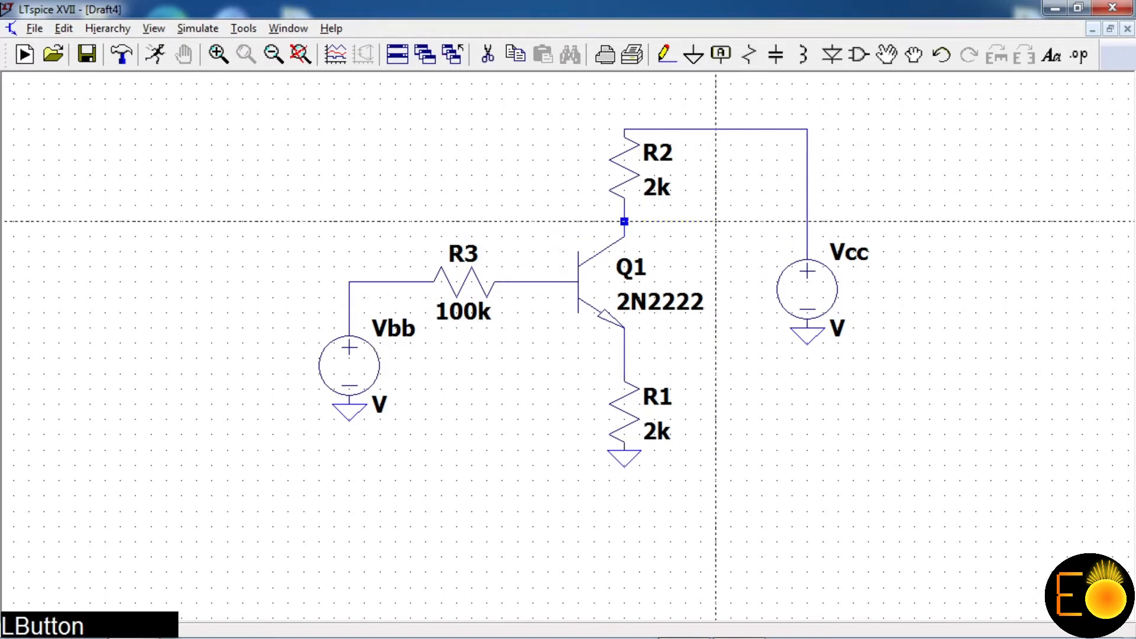
{"action": "right_click", "coordinate": [727, 221]}
{"action": "left_click", "coordinate": [624, 358]}
{"action": "left_click", "coordinate": [716, 358]}
{"action": "right_click", "coordinate": [717, 358]}
{"action": "left_click", "coordinate": [533, 282]}
{"action": "right_click", "coordinate": [532, 328]}
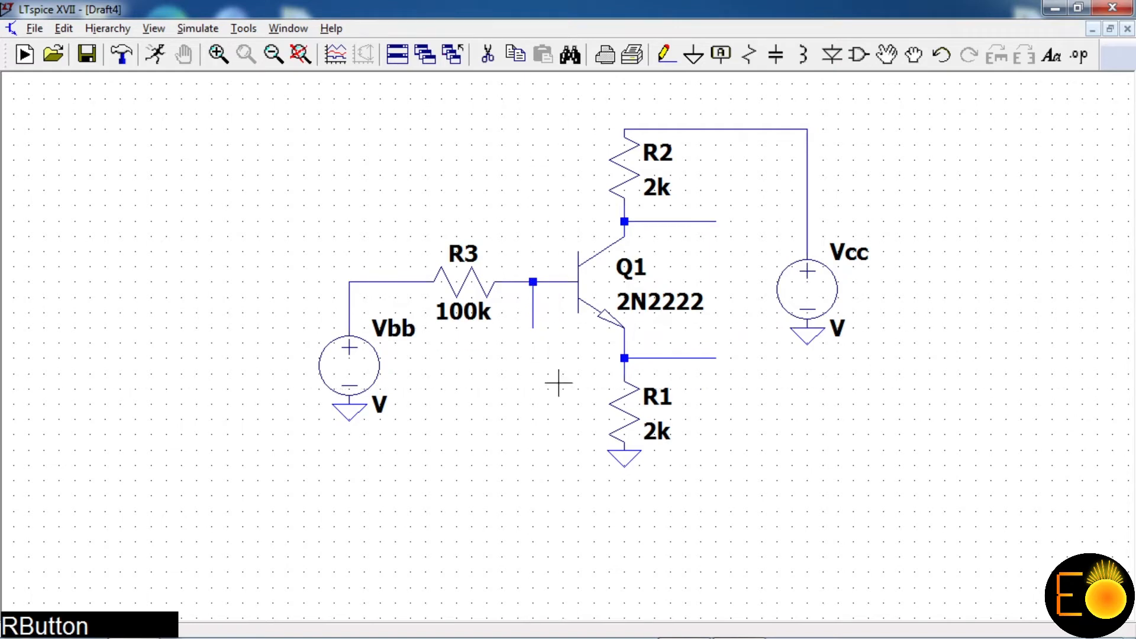
Step: Label the end of the collector stub wire as net Vc
{"action": "left_click", "coordinate": [729, 64]}
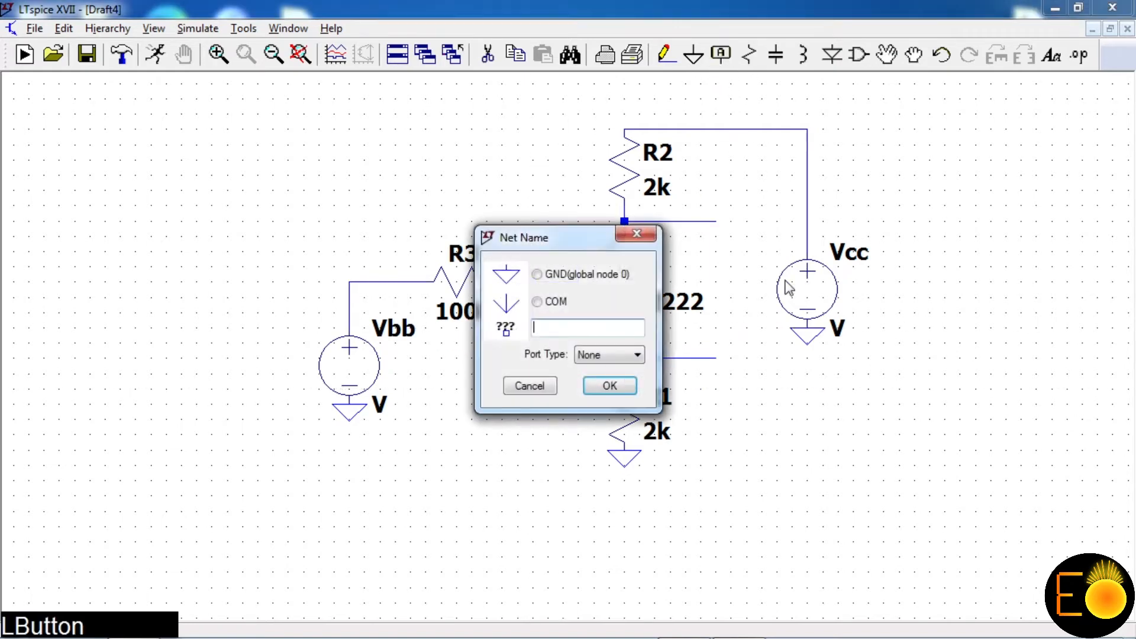
{"action": "type", "text": "Vc"}
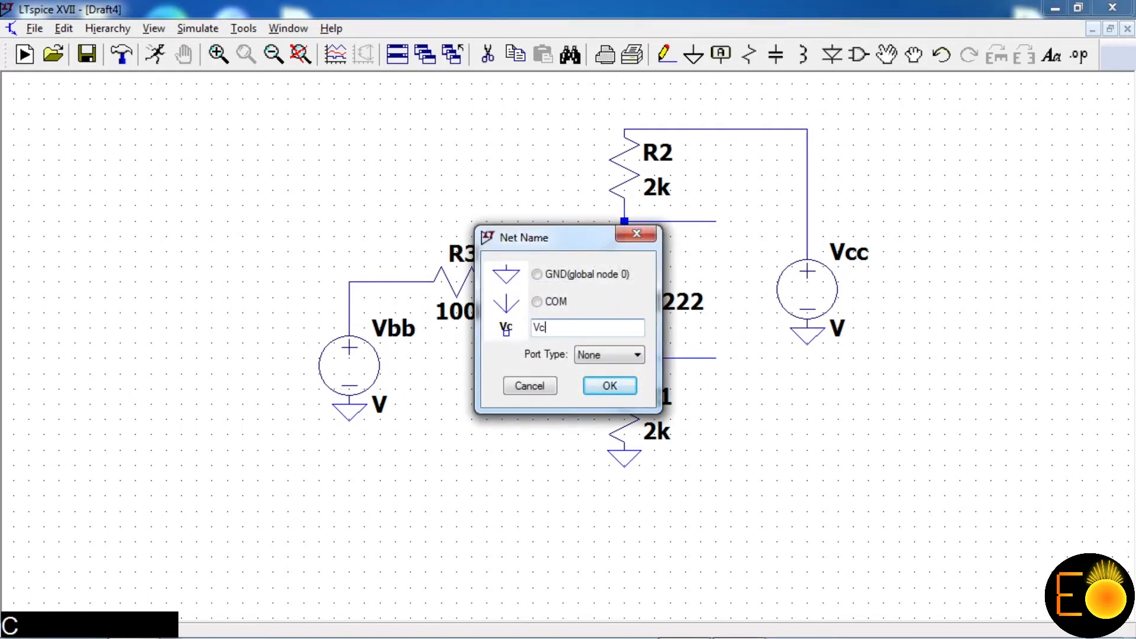
{"action": "left_click", "coordinate": [610, 386]}
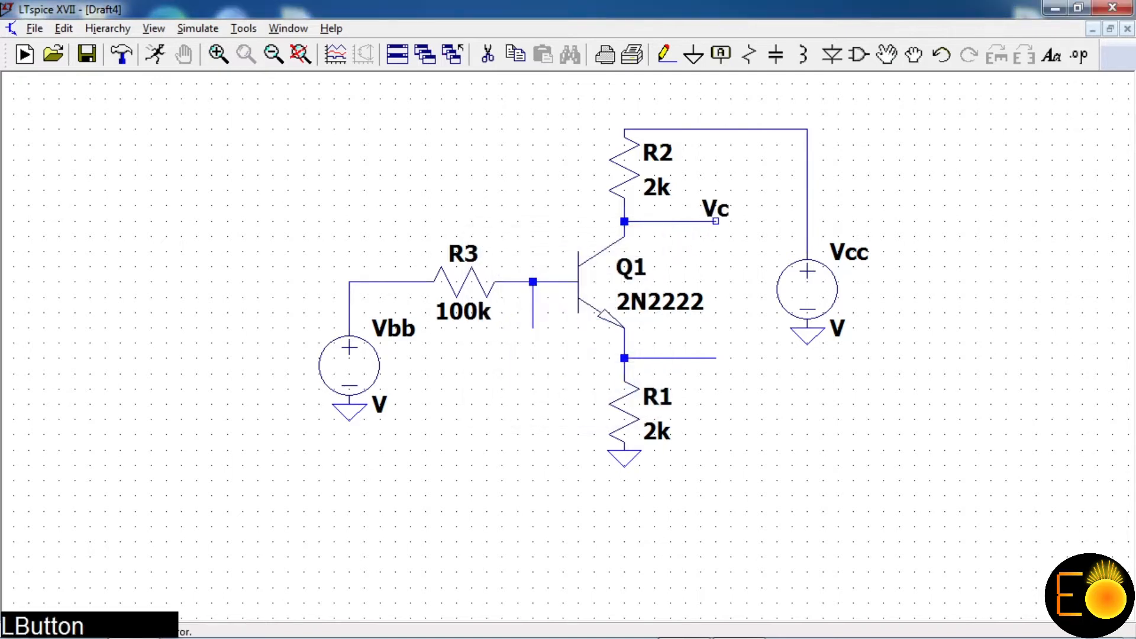
{"action": "left_click", "coordinate": [716, 221]}
{"action": "right_click", "coordinate": [730, 325]}
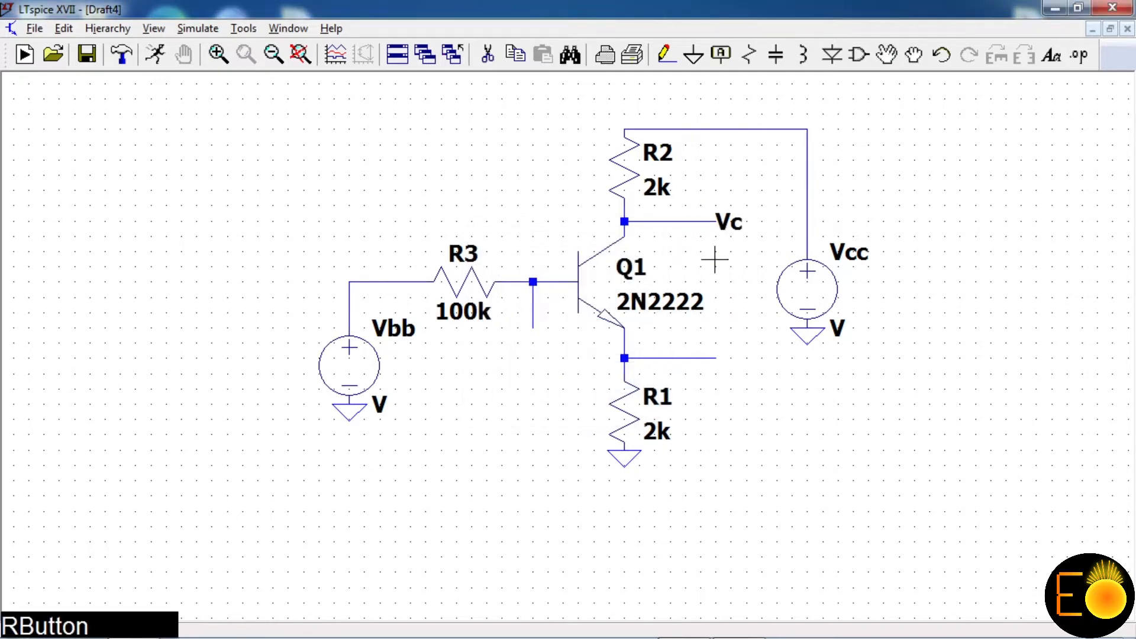
Step: Label the end of the emitter stub wire as net Ve
{"action": "left_click", "coordinate": [746, 58]}
{"action": "type", "text": "V"}
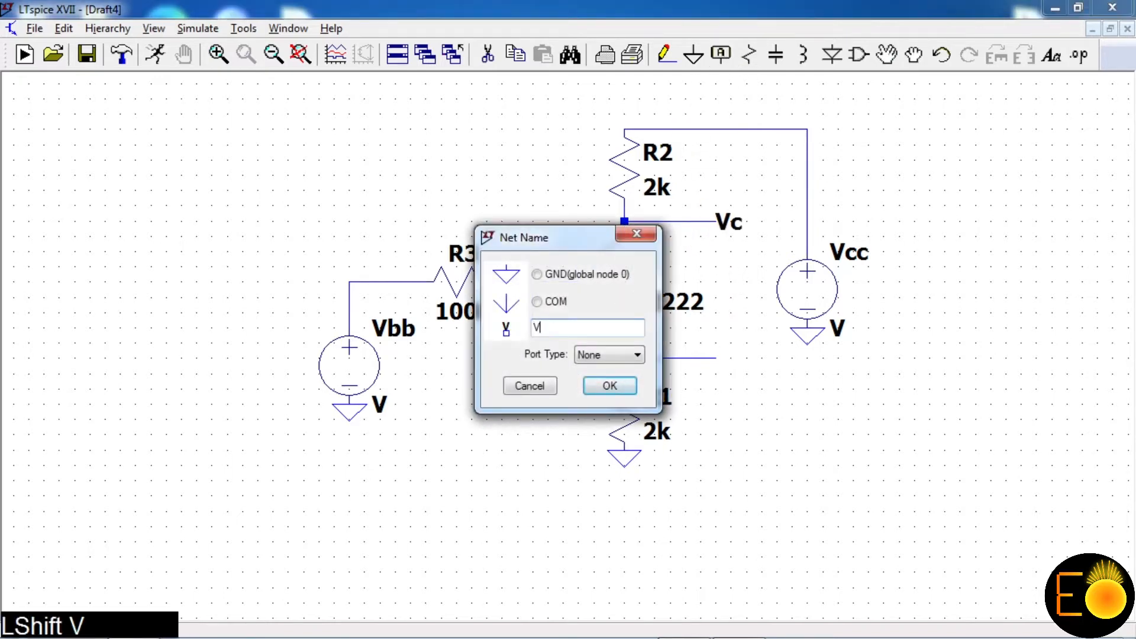
{"action": "type", "text": "e"}
{"action": "left_click", "coordinate": [628, 388]}
{"action": "left_click", "coordinate": [716, 358]}
{"action": "right_click", "coordinate": [545, 379]}
Step: Label the end of the base stub wire as net Vb, with the label rotated vertically
{"action": "left_click", "coordinate": [733, 71]}
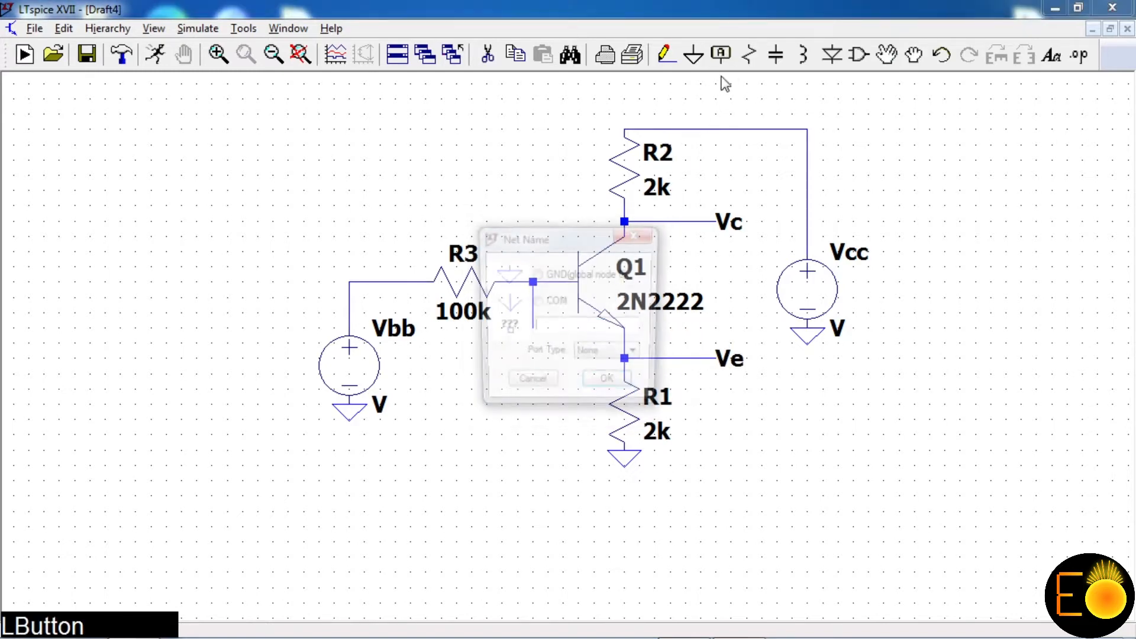
{"action": "type", "text": "Vb"}
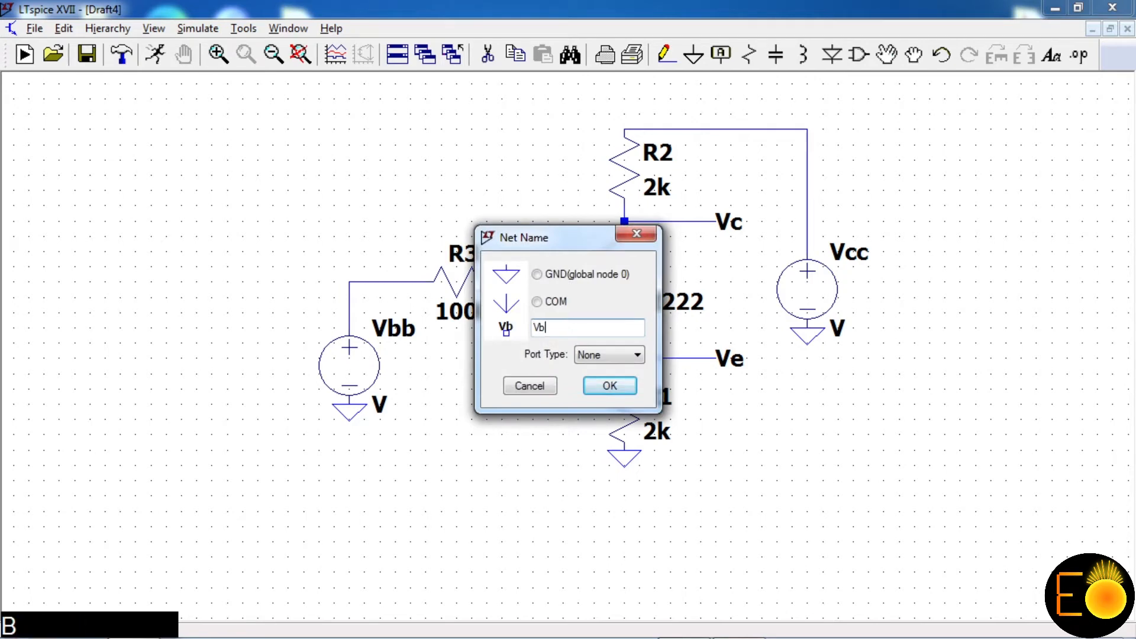
{"action": "left_click", "coordinate": [609, 385]}
{"action": "key", "text": "ctrl+r"}
{"action": "left_click", "coordinate": [533, 327]}
{"action": "right_click", "coordinate": [507, 411]}
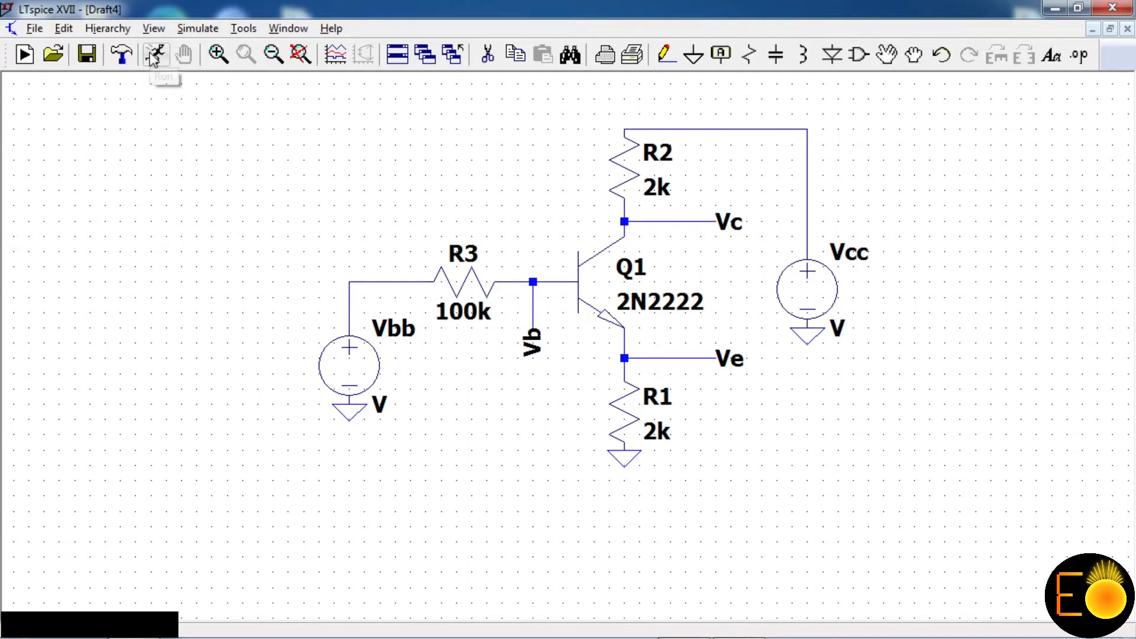
Step: Set up a DC sweep simulation command with Vbb as the first source and Linear as its sweep type
{"action": "left_click", "coordinate": [198, 28]}
{"action": "left_click", "coordinate": [247, 201]}
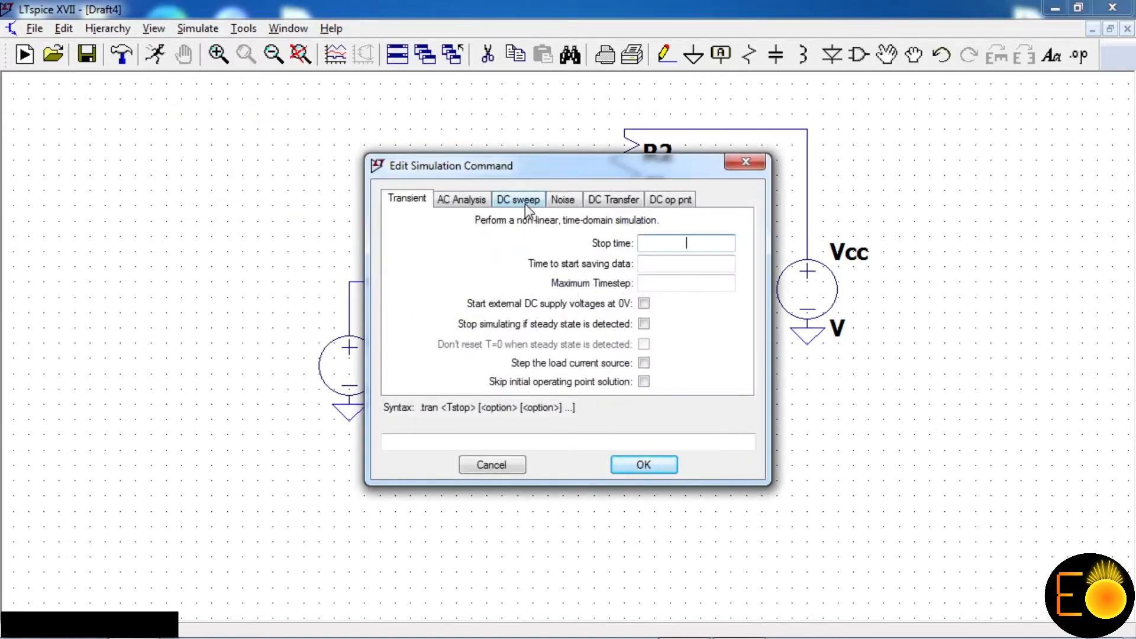
{"action": "left_click", "coordinate": [524, 203]}
{"action": "left_click_drag", "start_coordinate": [550, 166], "coordinate": [222, 121]}
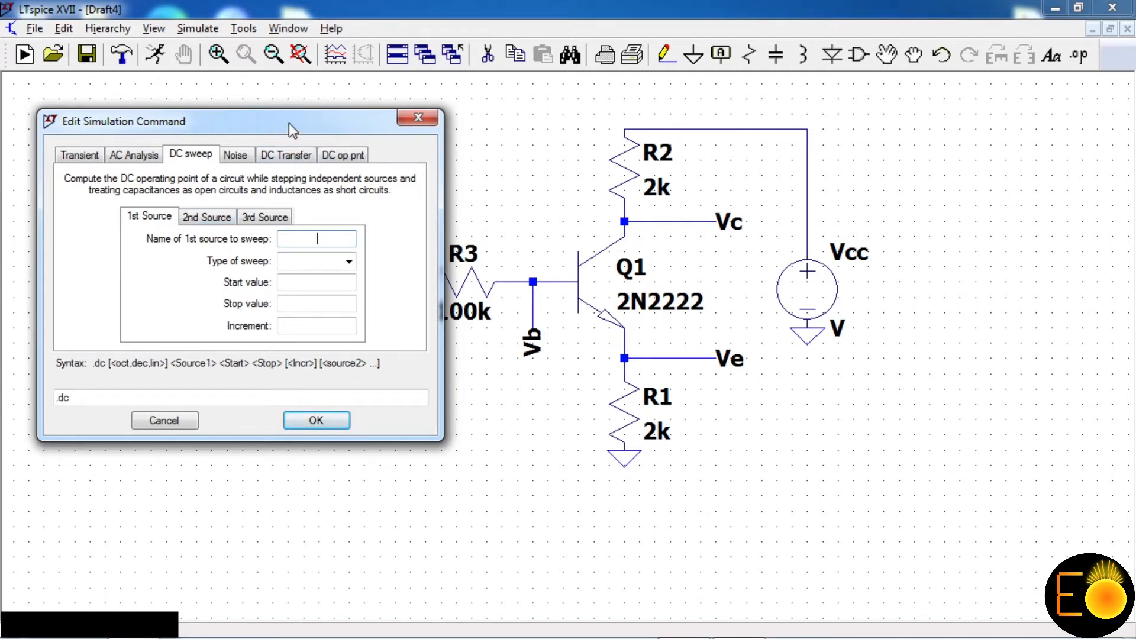
{"action": "left_click_drag", "start_coordinate": [288, 123], "coordinate": [285, 145]}
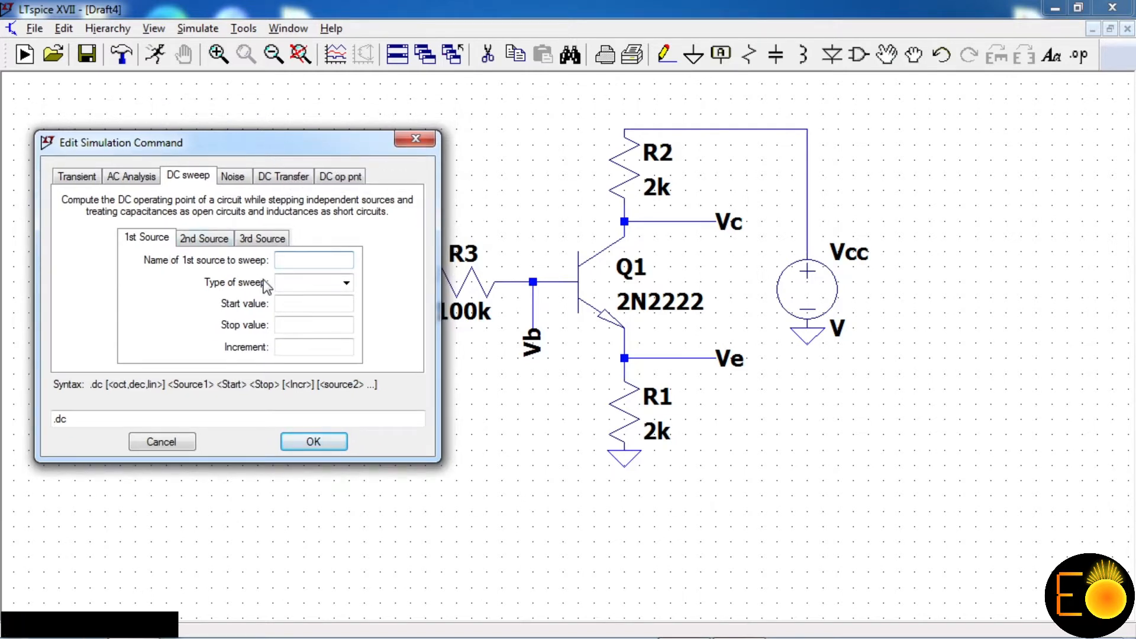
{"action": "left_click_drag", "start_coordinate": [257, 150], "coordinate": [725, 336]}
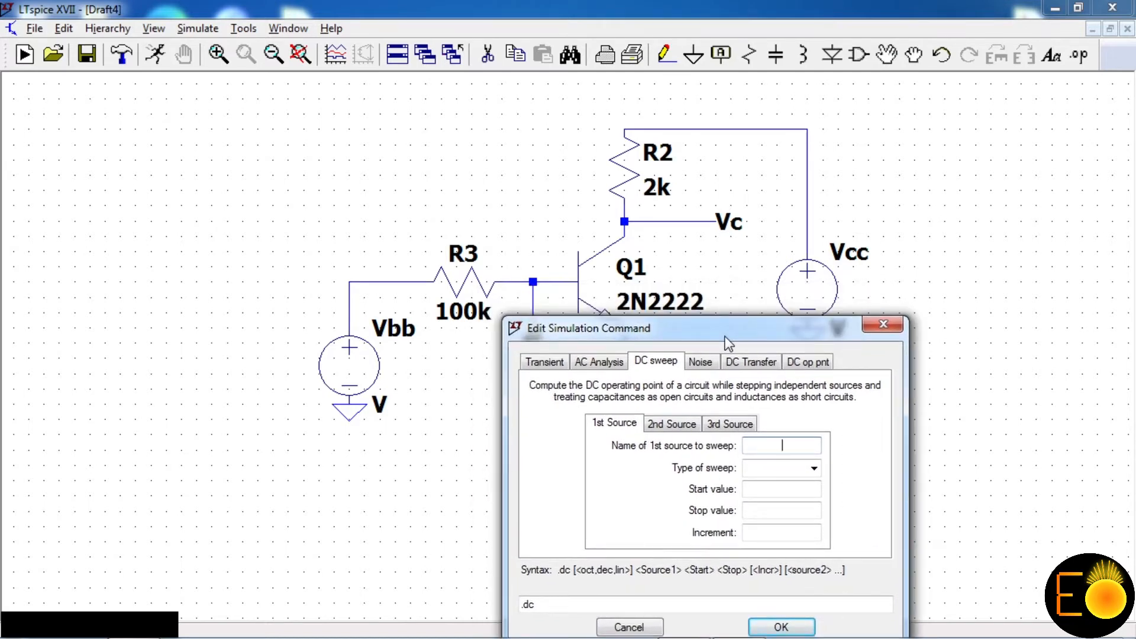
{"action": "left_click_drag", "start_coordinate": [725, 336], "coordinate": [704, 244]}
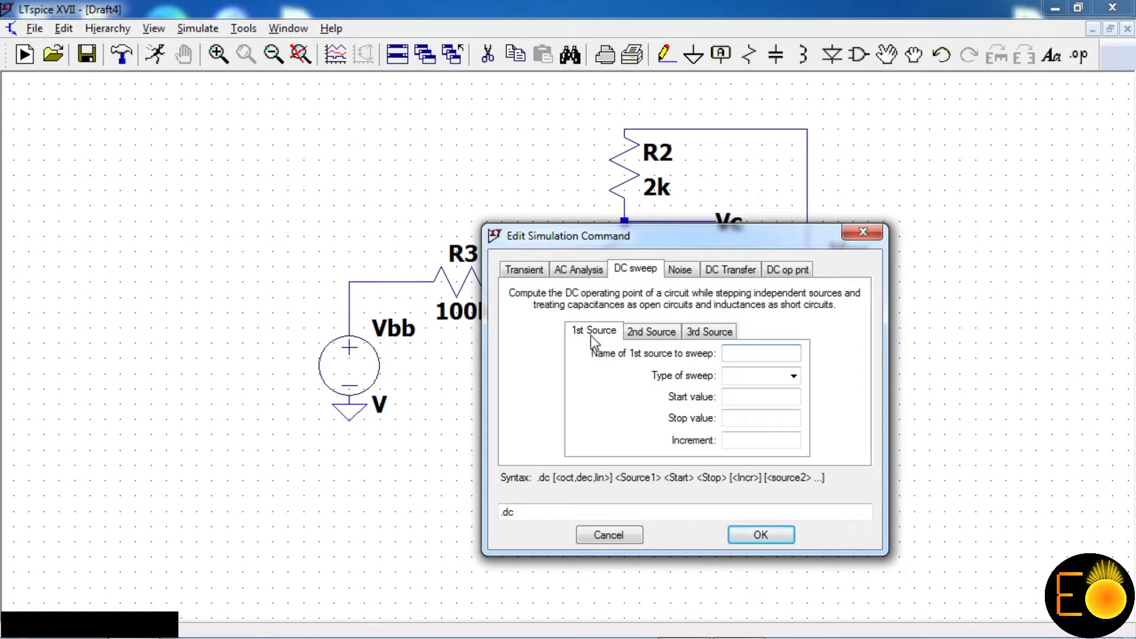
{"action": "left_click_drag", "start_coordinate": [762, 235], "coordinate": [994, 367]}
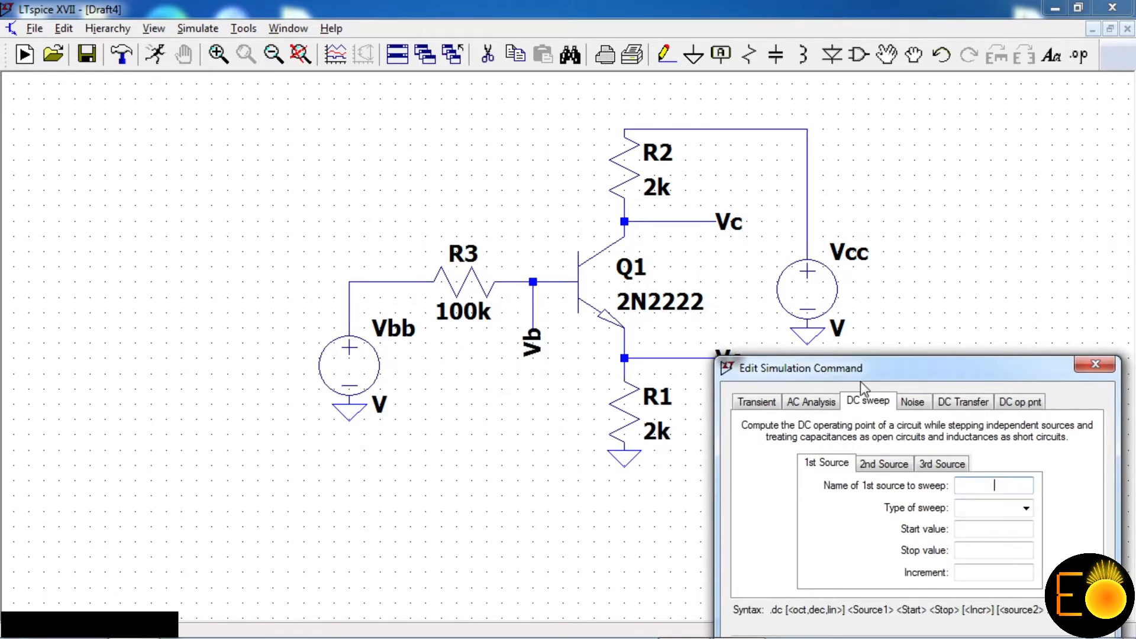
{"action": "left_click_drag", "start_coordinate": [861, 377], "coordinate": [730, 267]}
{"action": "type", "text": "Vbb"}
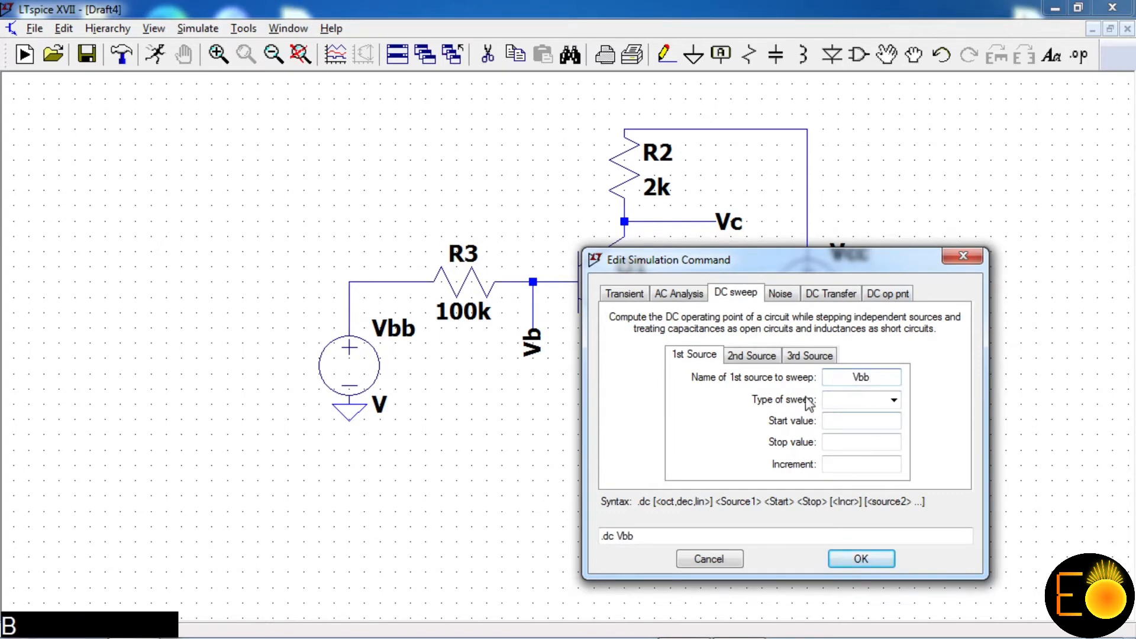
{"action": "left_click", "coordinate": [893, 400]}
{"action": "left_click", "coordinate": [892, 417]}
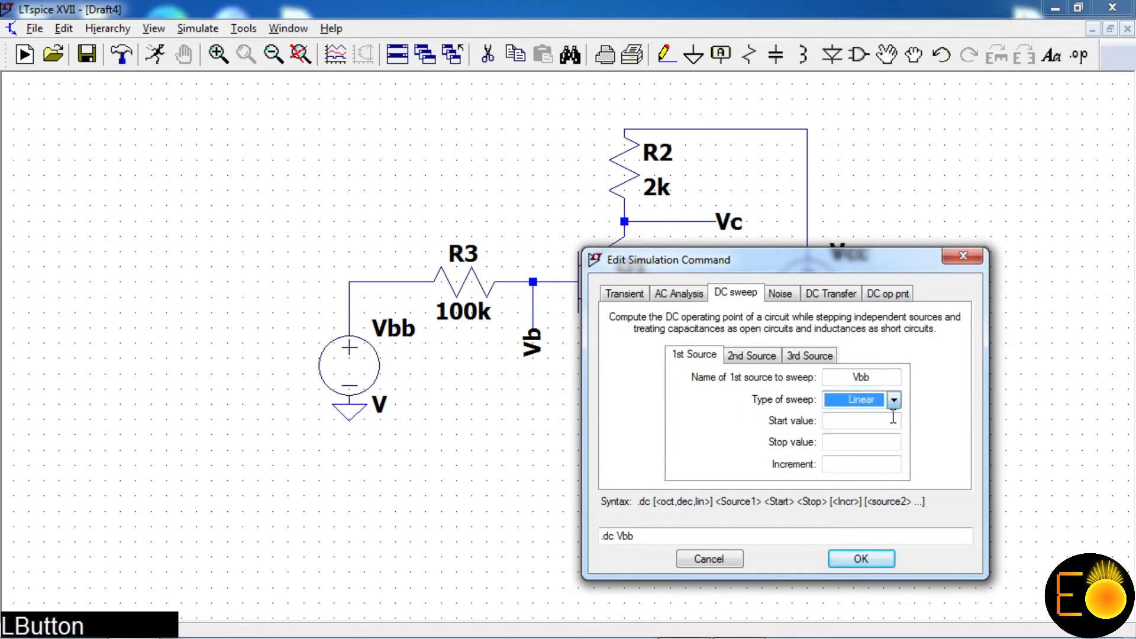
Step: Set the Vbb sweep to start at 0 and stop at 7 with an increment of 0.01
{"action": "left_click", "coordinate": [857, 420]}
{"action": "type", "text": "0"}
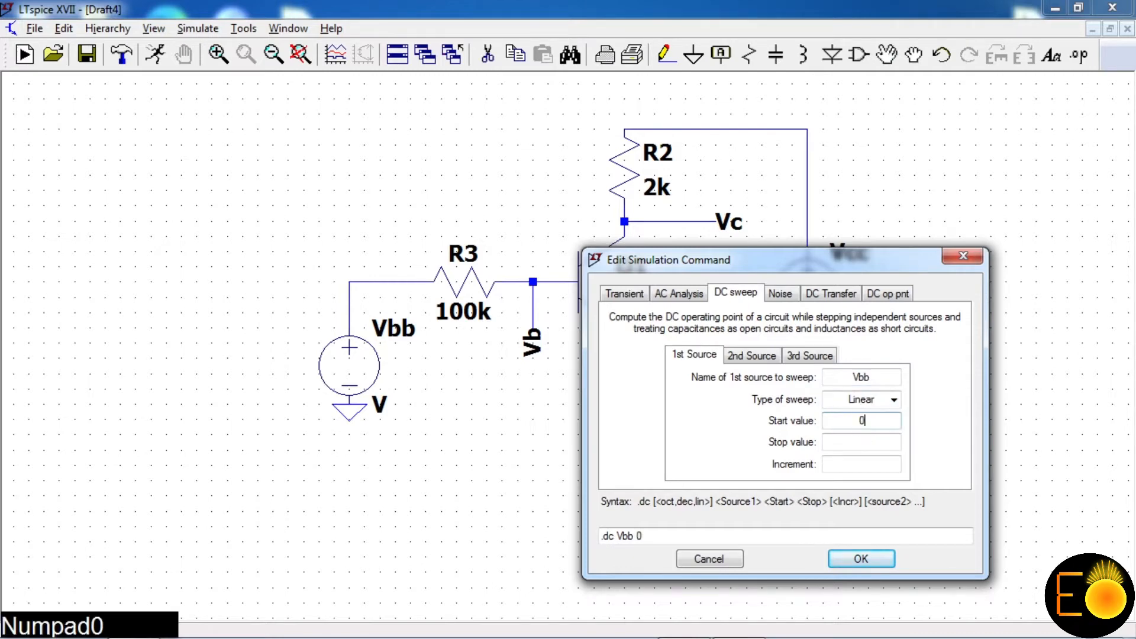
{"action": "left_click", "coordinate": [858, 446]}
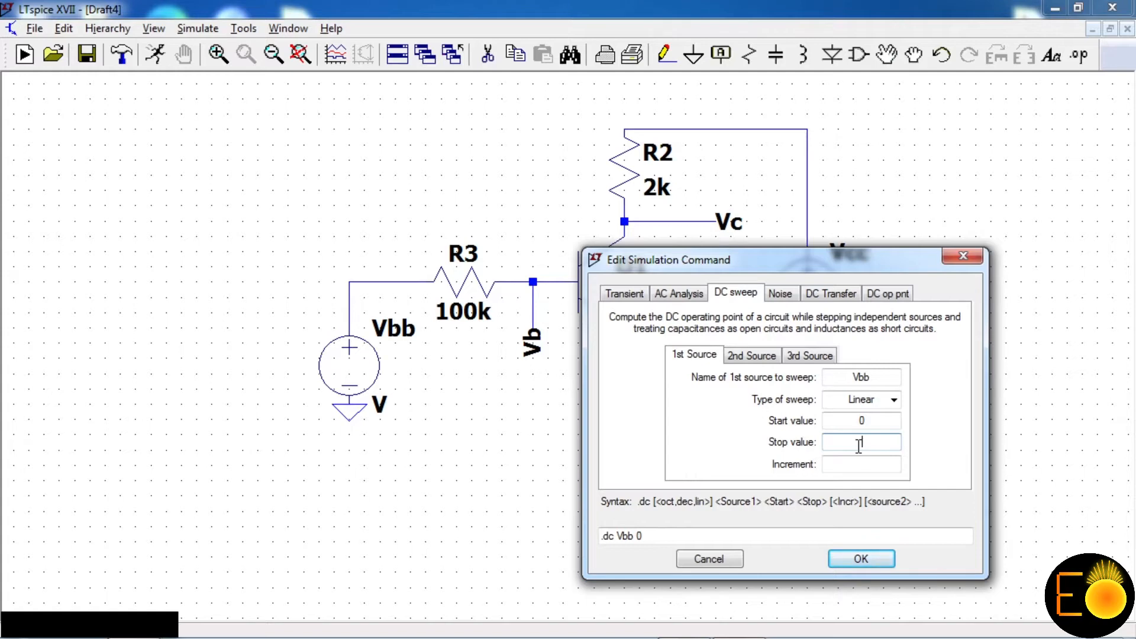
{"action": "type", "text": "6"}
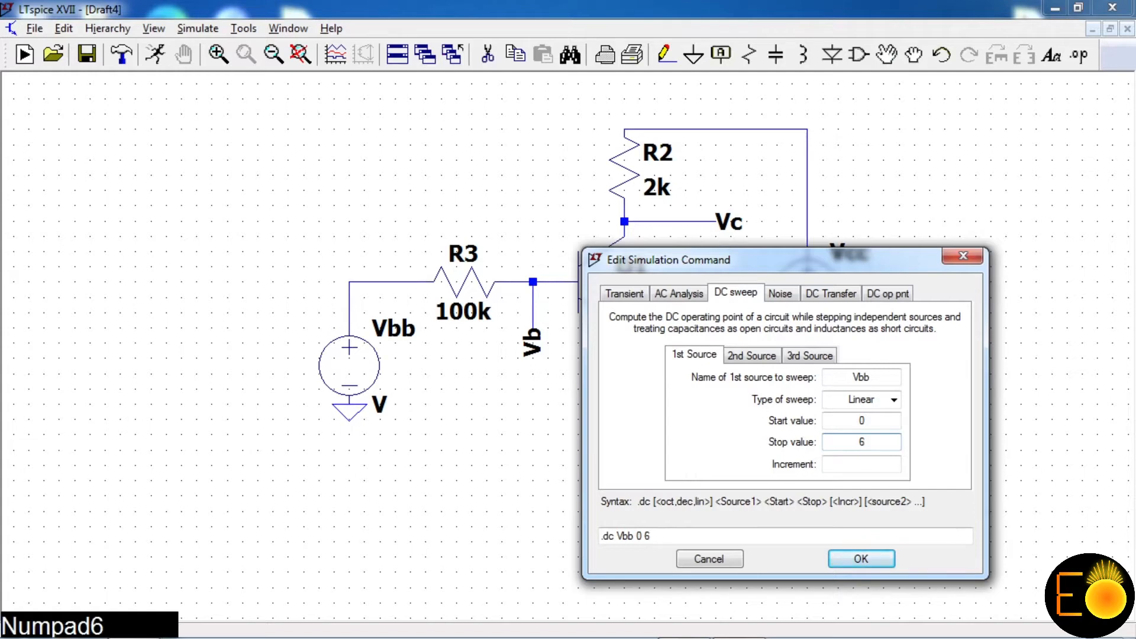
{"action": "key", "text": "BackSpace"}
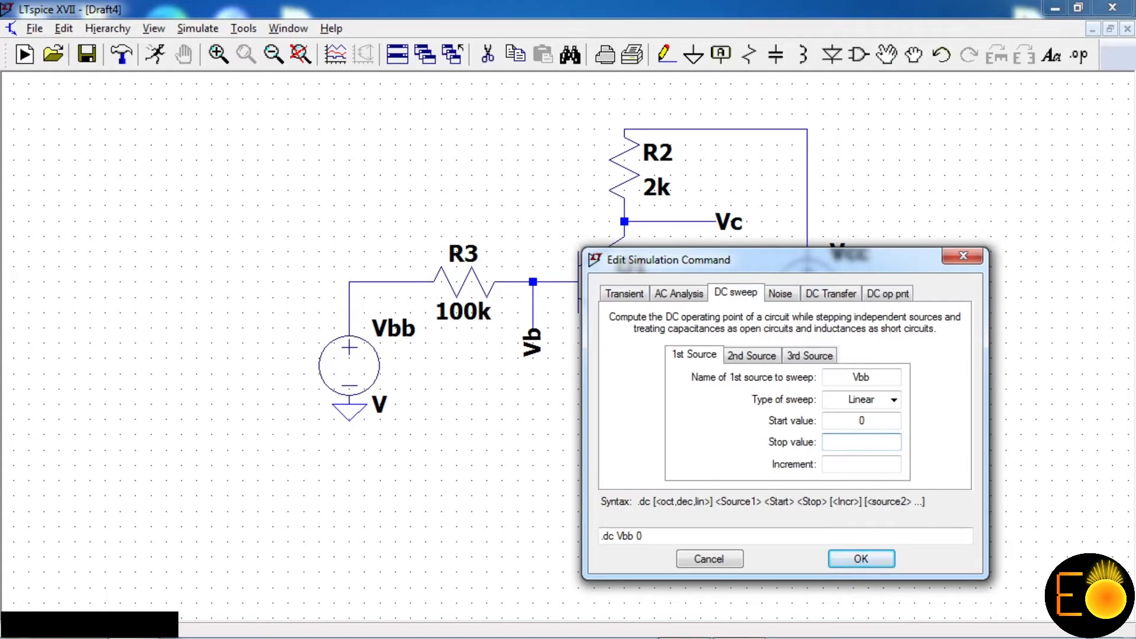
{"action": "type", "text": "7"}
{"action": "left_click", "coordinate": [863, 465]}
{"action": "type", "text": "0.01"}
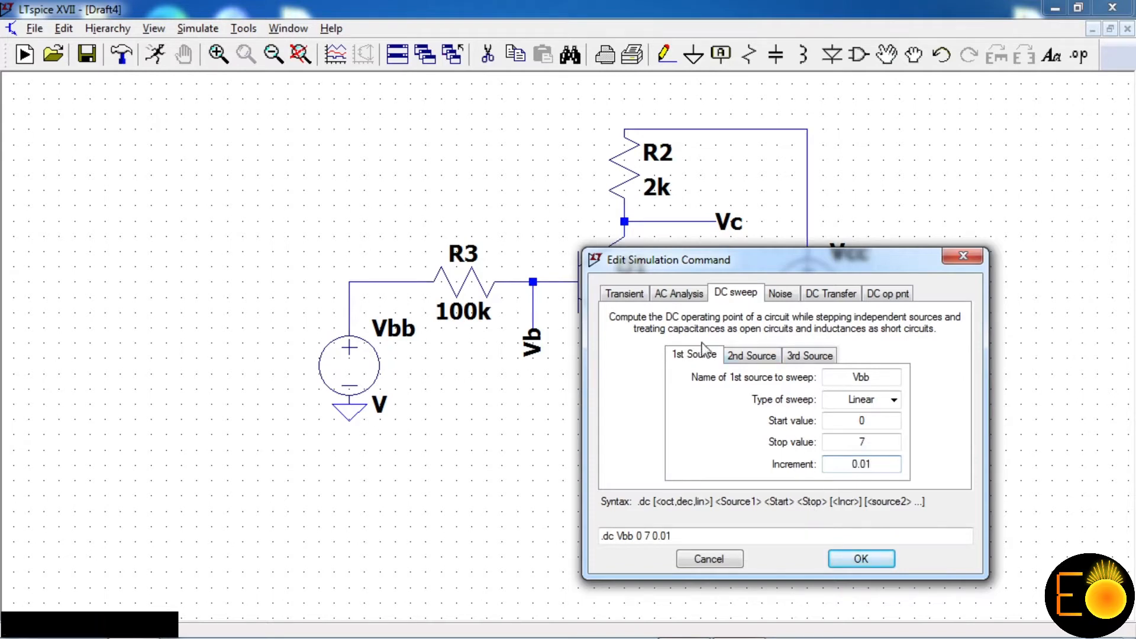
Step: Define Vcc as the second linear sweep source, from 0 to 6 with an increment of 1
{"action": "left_click_drag", "start_coordinate": [758, 272], "coordinate": [516, 282]}
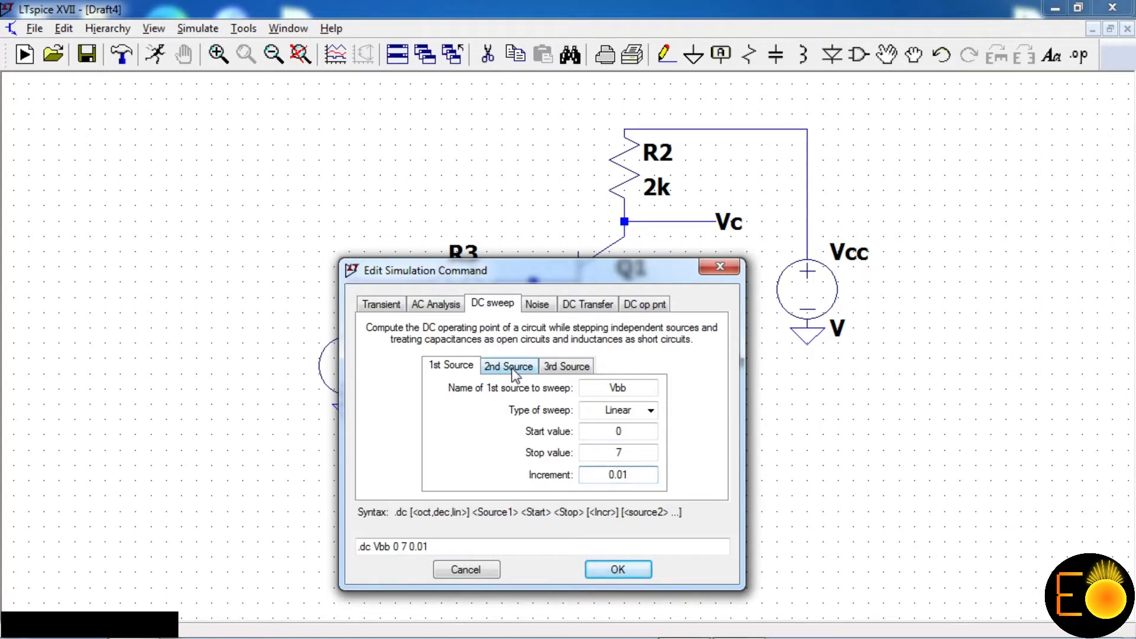
{"action": "left_click", "coordinate": [512, 371]}
{"action": "left_click", "coordinate": [617, 386]}
{"action": "type", "text": "Vcc"}
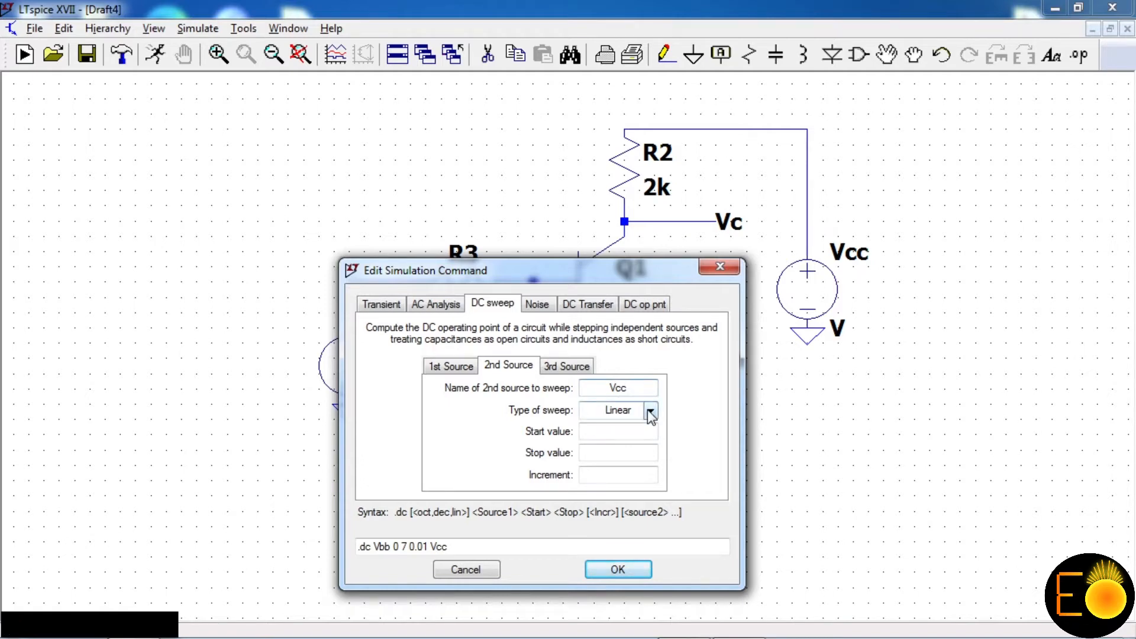
{"action": "left_click", "coordinate": [615, 430]}
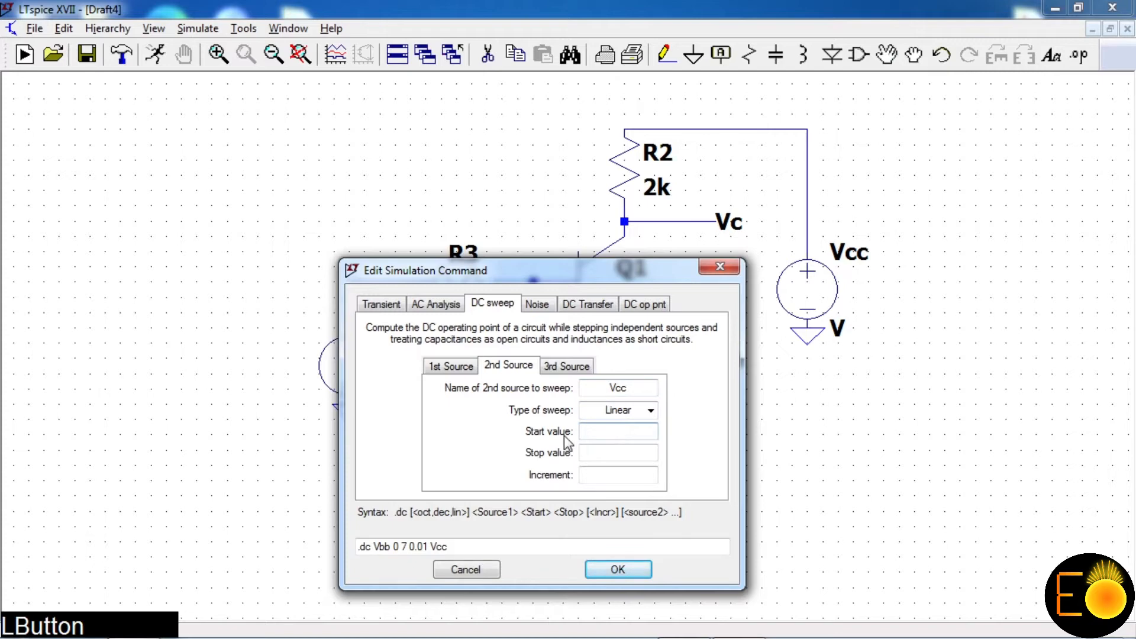
{"action": "type", "text": "0"}
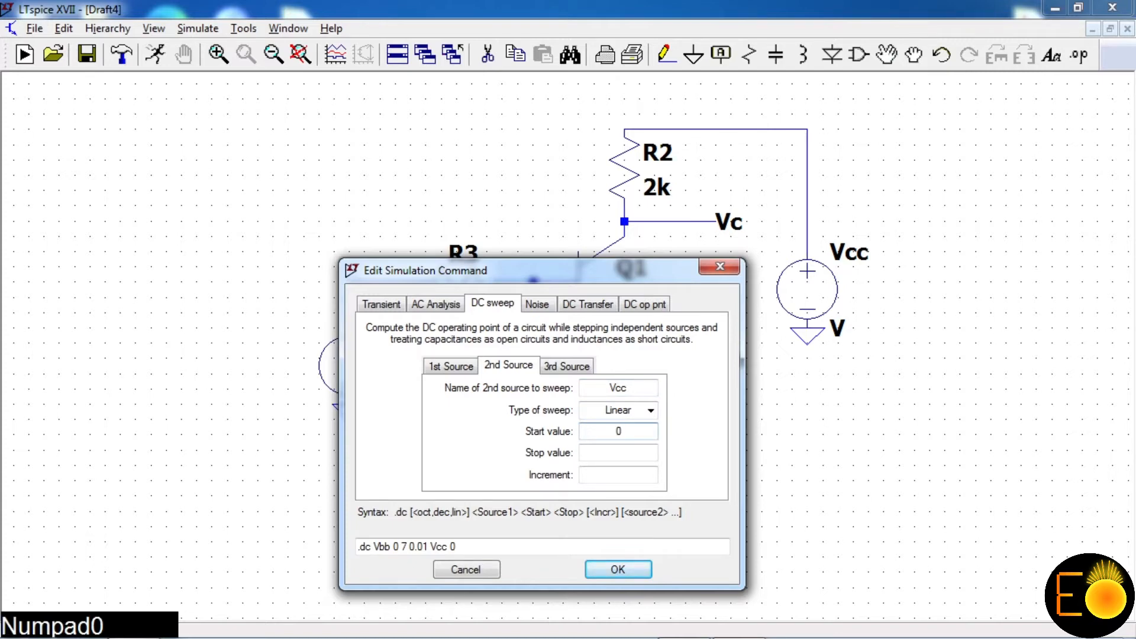
{"action": "left_click", "coordinate": [607, 459]}
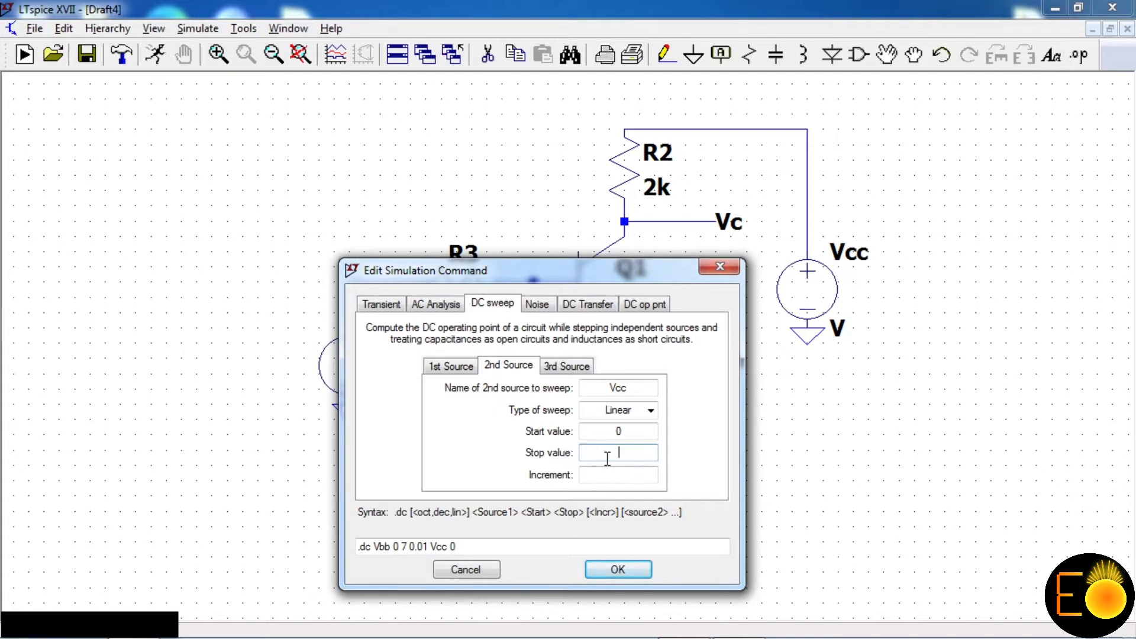
{"action": "type", "text": "6"}
{"action": "left_click", "coordinate": [620, 475]}
{"action": "type", "text": "1"}
Step: Review both sweep sources, accept the command and place the .dc directive below the circuit
{"action": "left_click", "coordinate": [456, 371]}
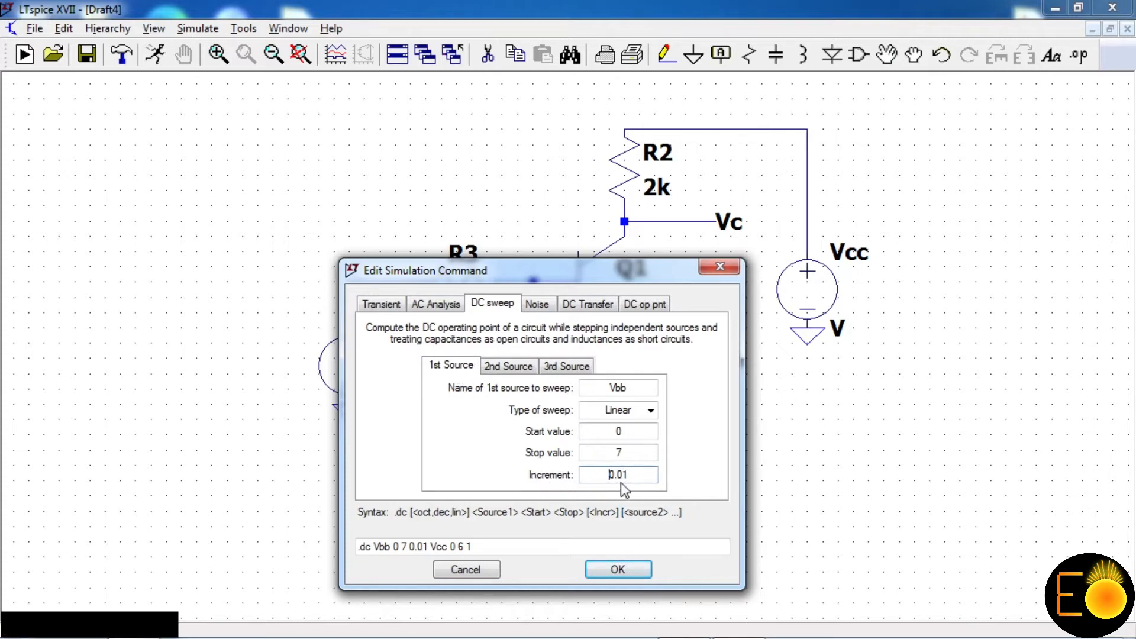
{"action": "left_click", "coordinate": [506, 365]}
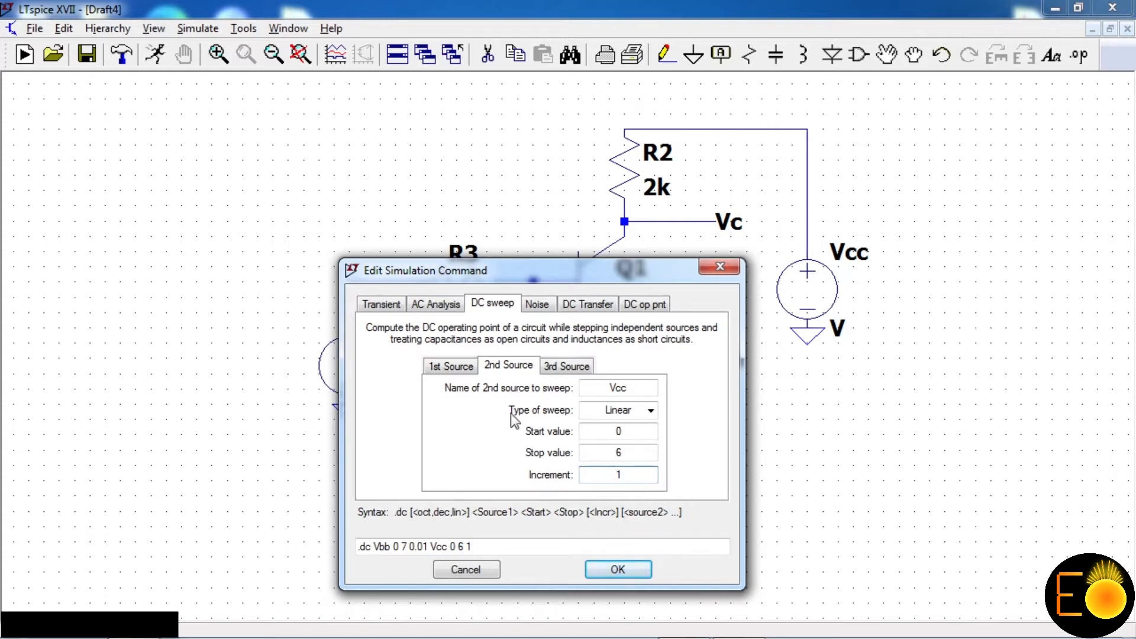
{"action": "left_click", "coordinate": [617, 570]}
{"action": "left_click", "coordinate": [376, 506]}
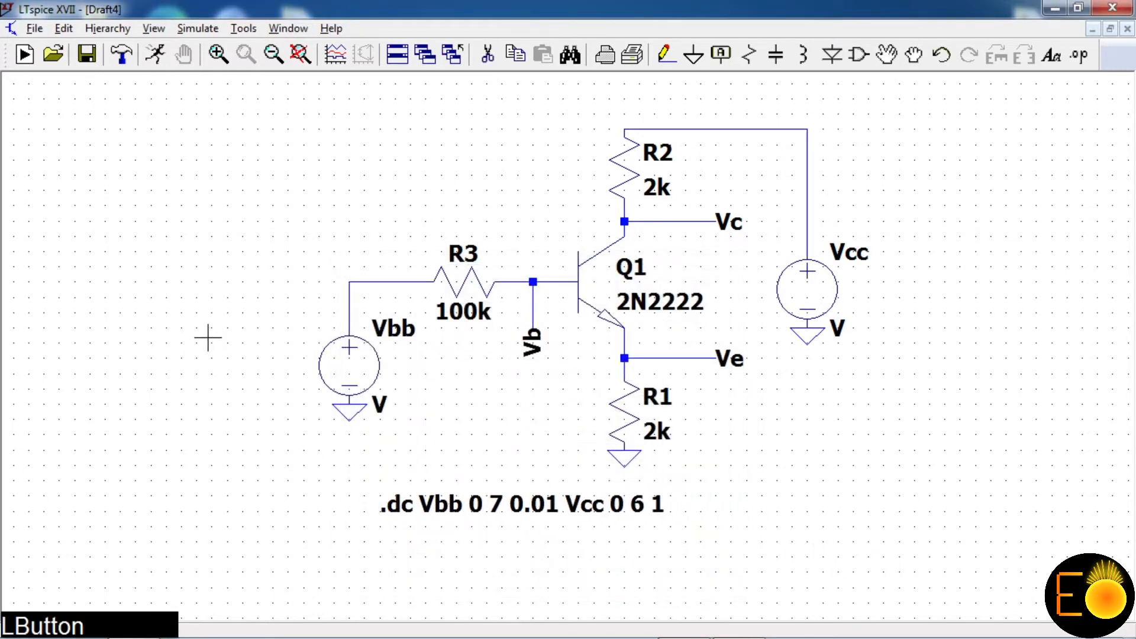
Step: Run the DC sweep, close the error log and the plot window, and maximize the schematic
{"action": "left_click", "coordinate": [156, 55]}
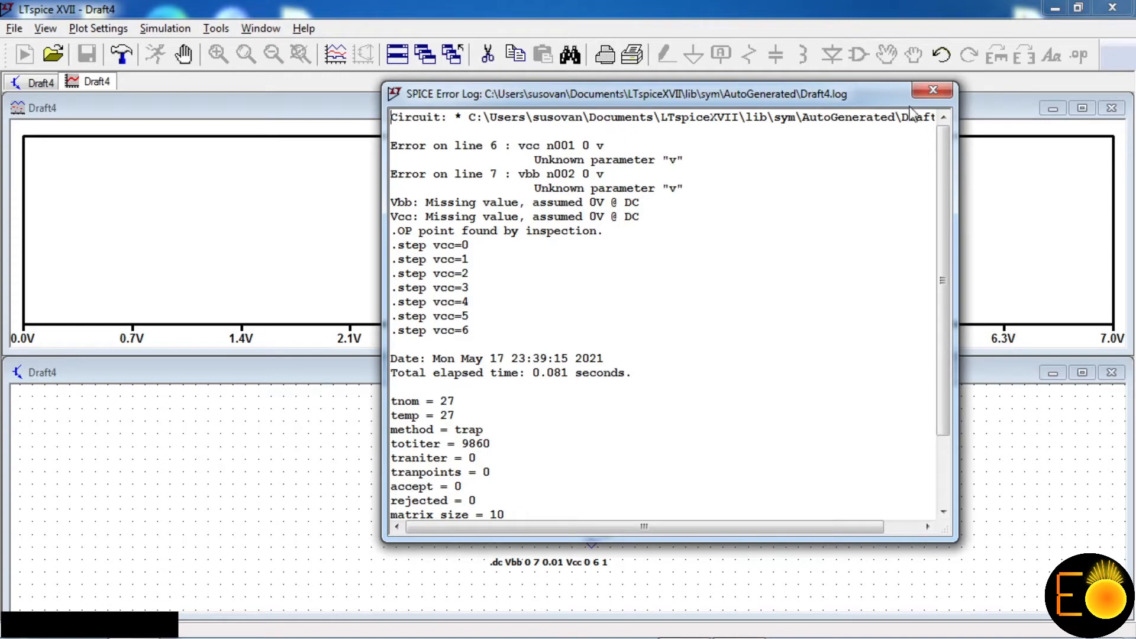
{"action": "left_click", "coordinate": [933, 90]}
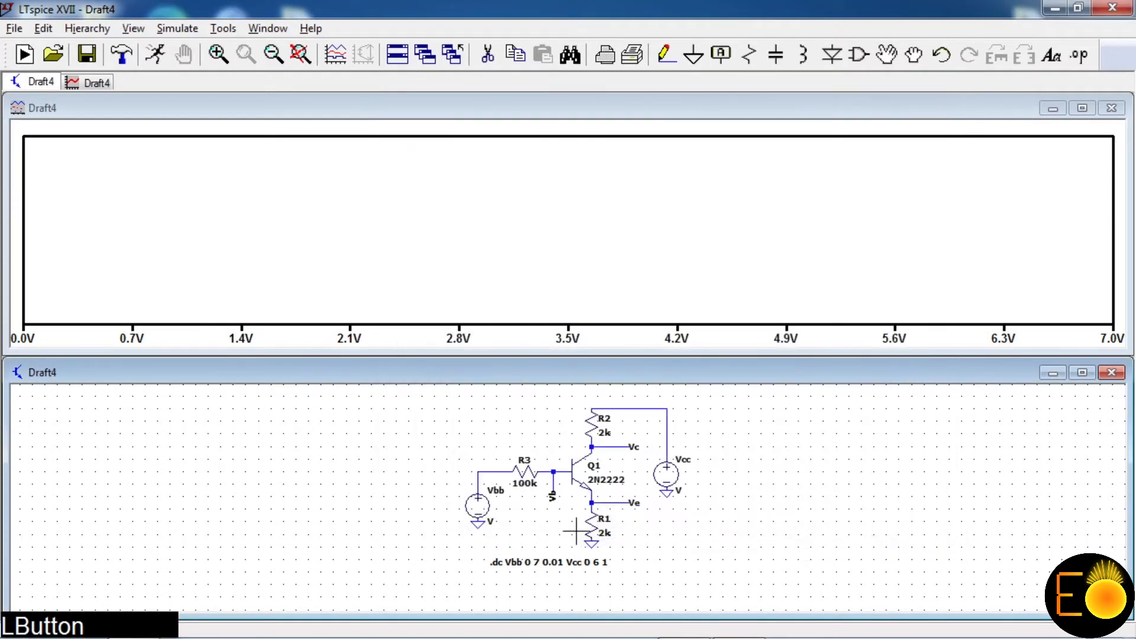
{"action": "left_click", "coordinate": [1111, 108]}
{"action": "double_click", "coordinate": [594, 350]}
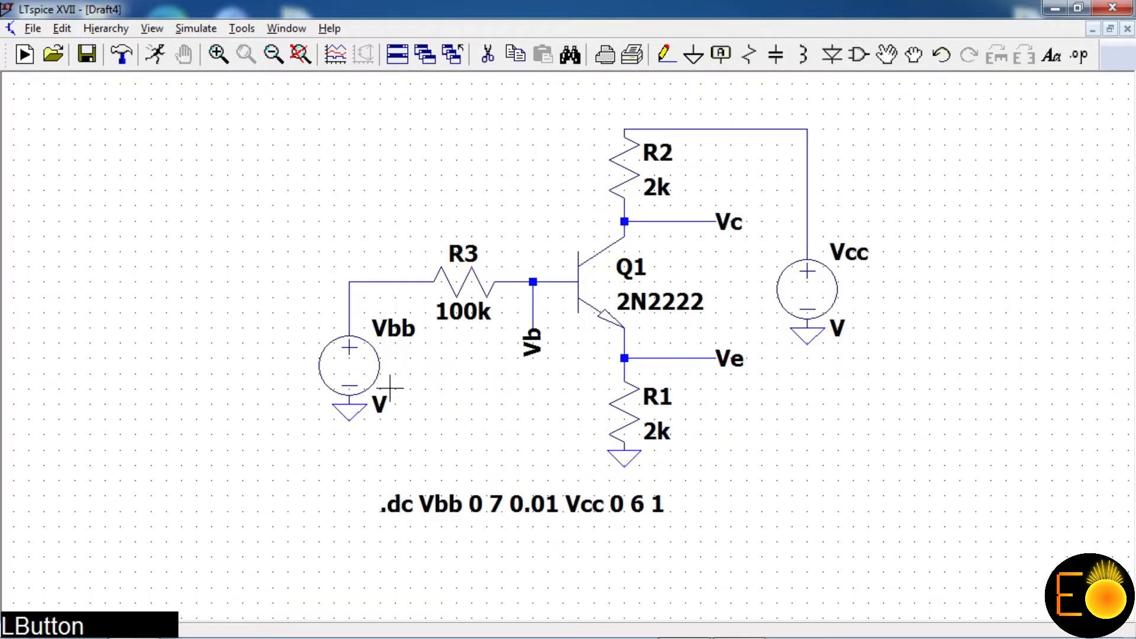
Step: Set the DC value of both Vbb and Vcc to 0 and run the simulation again
{"action": "right_click", "coordinate": [362, 381]}
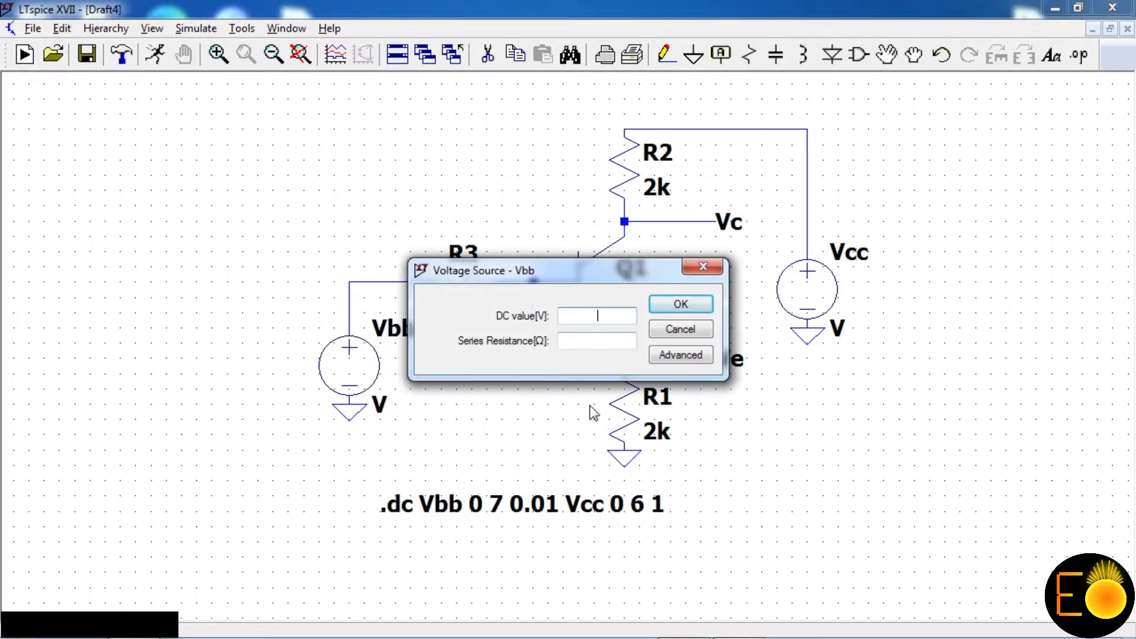
{"action": "type", "text": "0"}
{"action": "key", "text": "Return"}
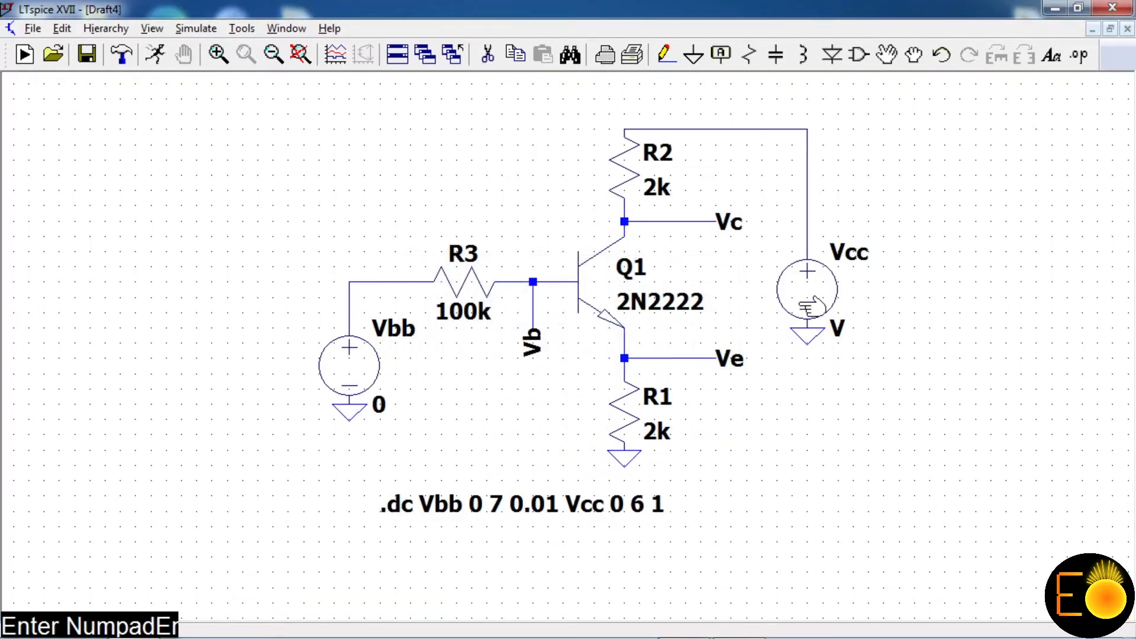
{"action": "right_click", "coordinate": [820, 278]}
{"action": "type", "text": "0"}
{"action": "key", "text": "Return"}
{"action": "left_click", "coordinate": [161, 64]}
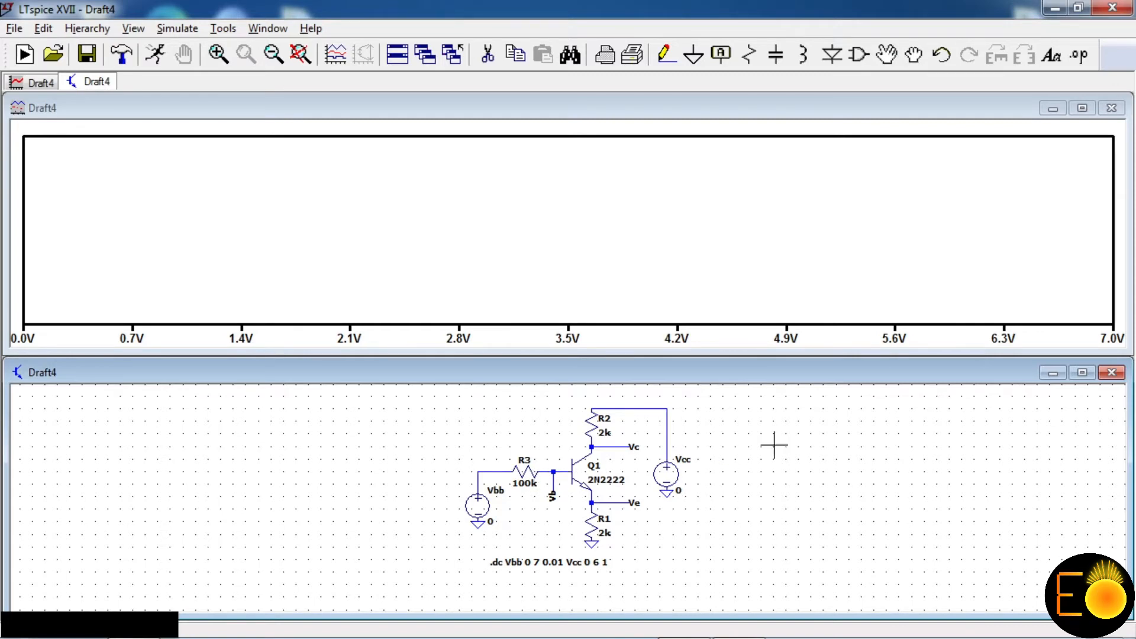
Step: Maximize the schematic and rotate resistor R3 by 180 degrees, keeping it in line between Vbb and Q1's base
{"action": "left_click", "coordinate": [1082, 373]}
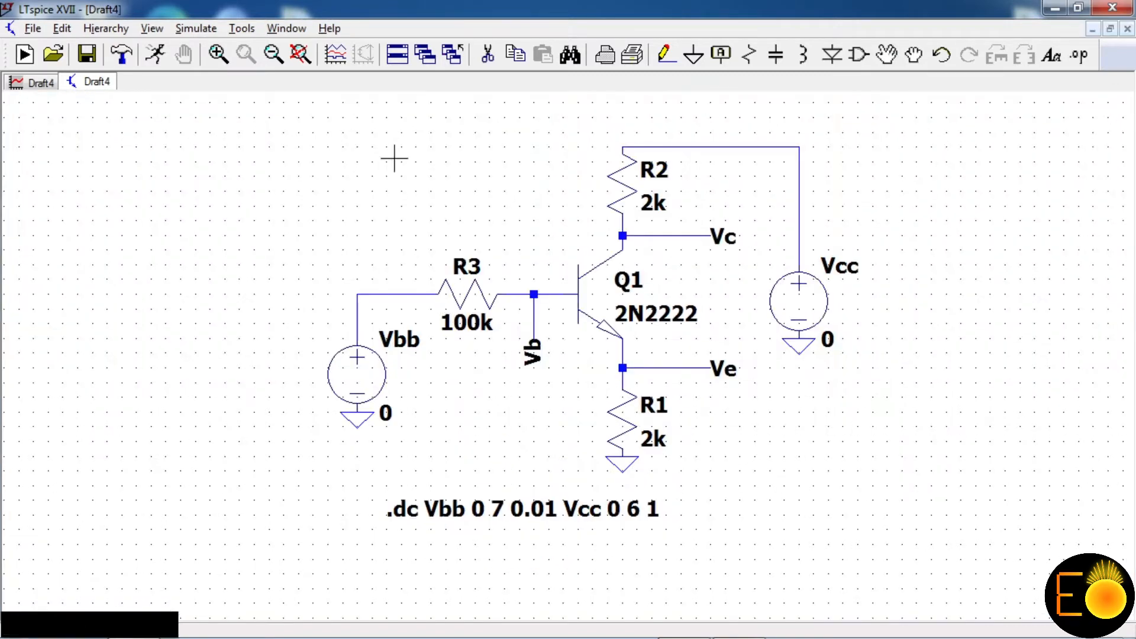
{"action": "left_click", "coordinate": [886, 55]}
{"action": "left_click", "coordinate": [467, 293]}
{"action": "key", "text": "ctrl+r"}
{"action": "key", "text": "ctrl+r"}
{"action": "left_click", "coordinate": [451, 239]}
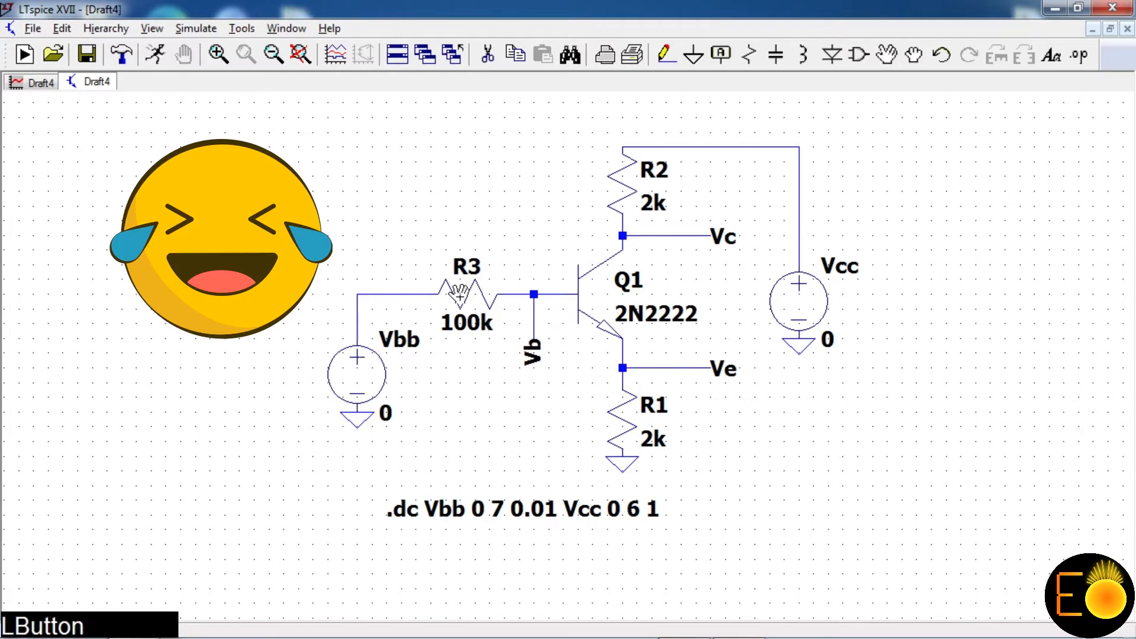
{"action": "right_click", "coordinate": [451, 239]}
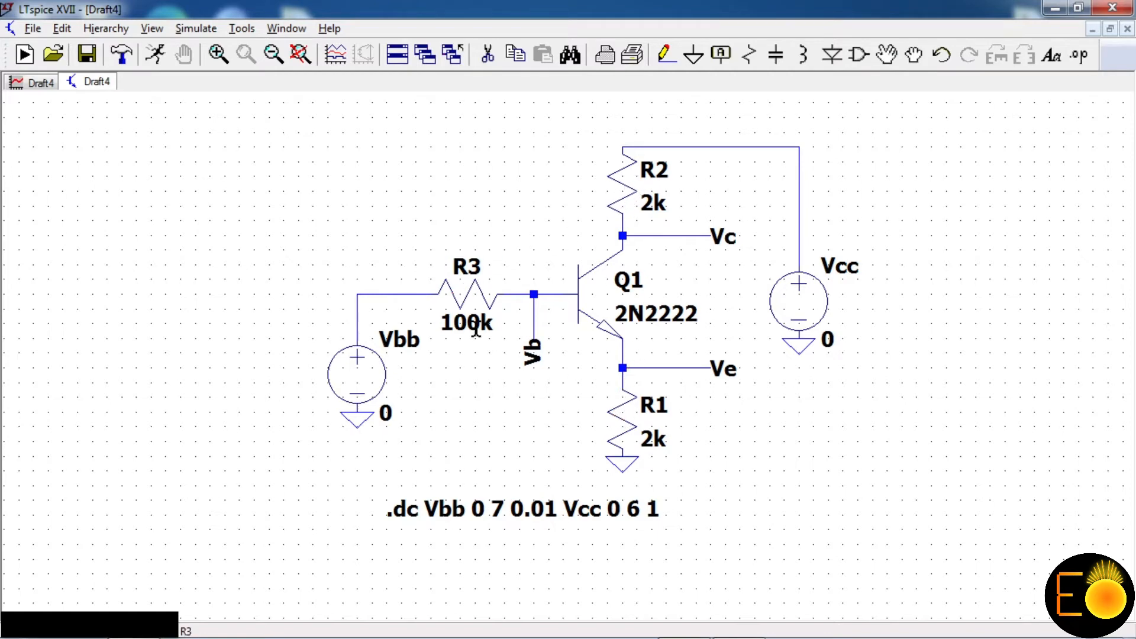
{"action": "right_click", "coordinate": [175, 207]}
{"action": "left_click", "coordinate": [175, 207]}
Step: Rerun the DC sweep from the schematic and plot the current through resistor R3
{"action": "left_click", "coordinate": [36, 82]}
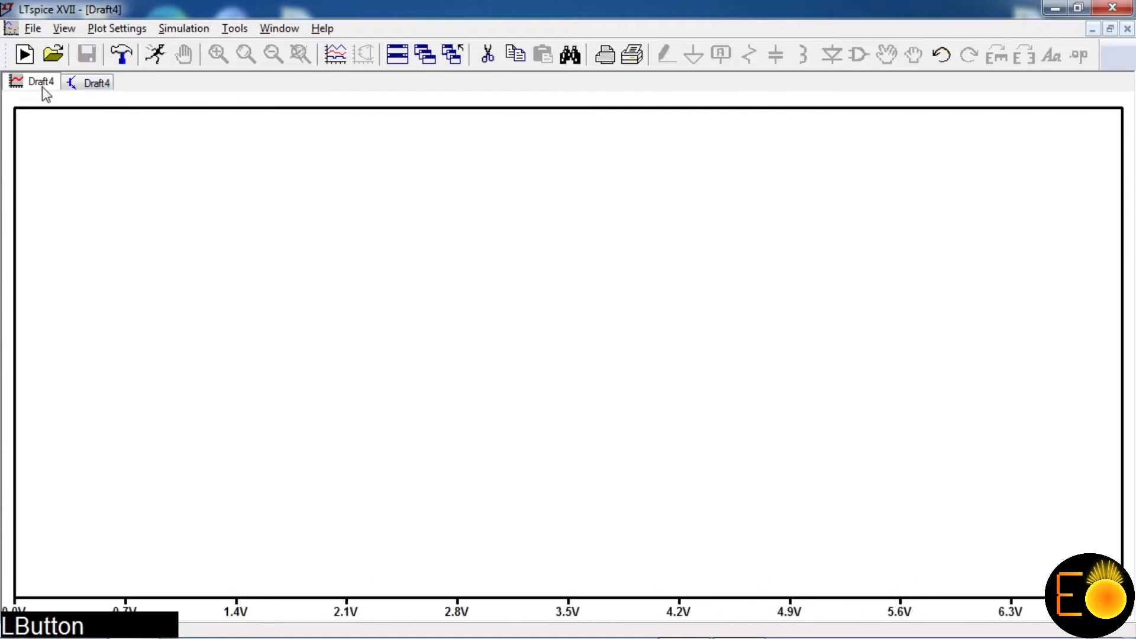
{"action": "left_click", "coordinate": [92, 85]}
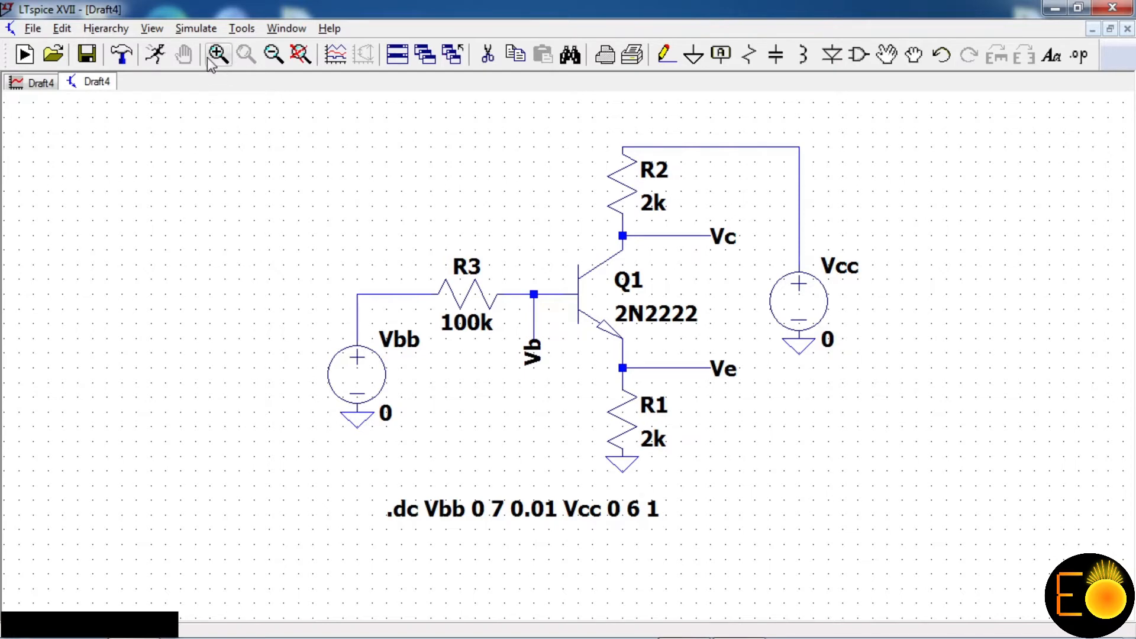
{"action": "left_click", "coordinate": [156, 55]}
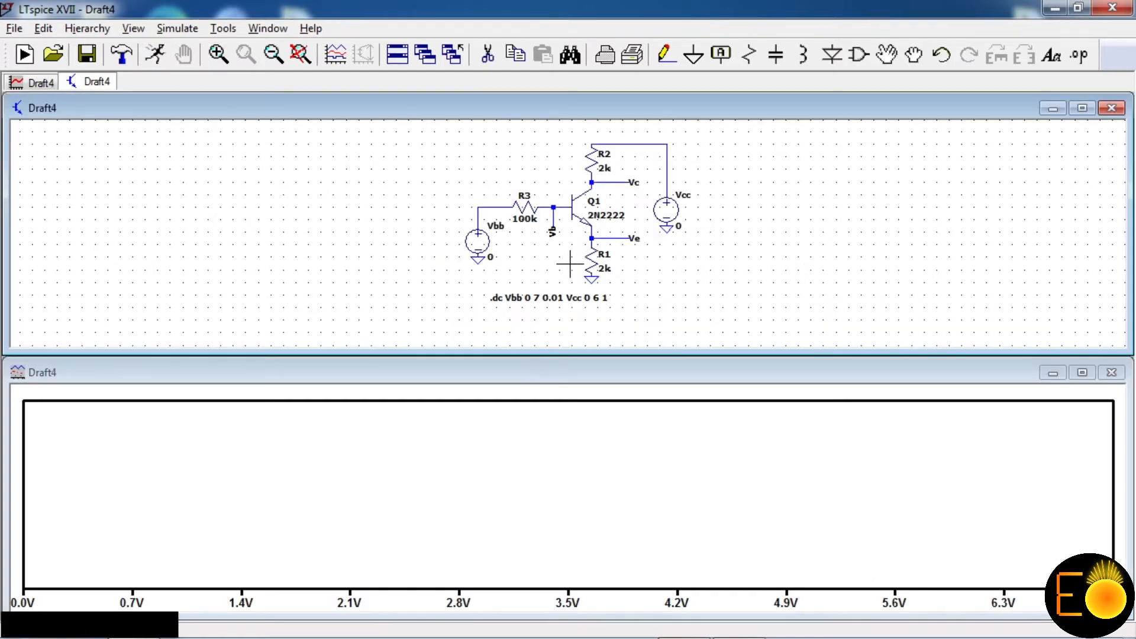
{"action": "left_click", "coordinate": [530, 203]}
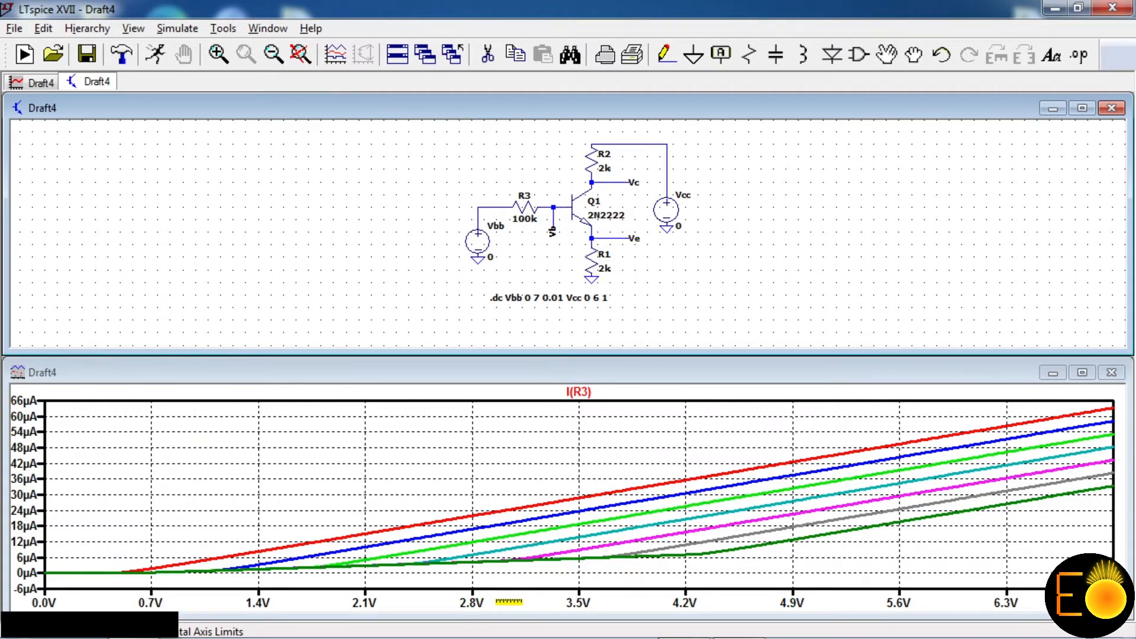
Step: Set the horizontal axis quantity of the R3 current plot to v(Vb)-v(Ve) and maximize the plot window
{"action": "right_click", "coordinate": [509, 601]}
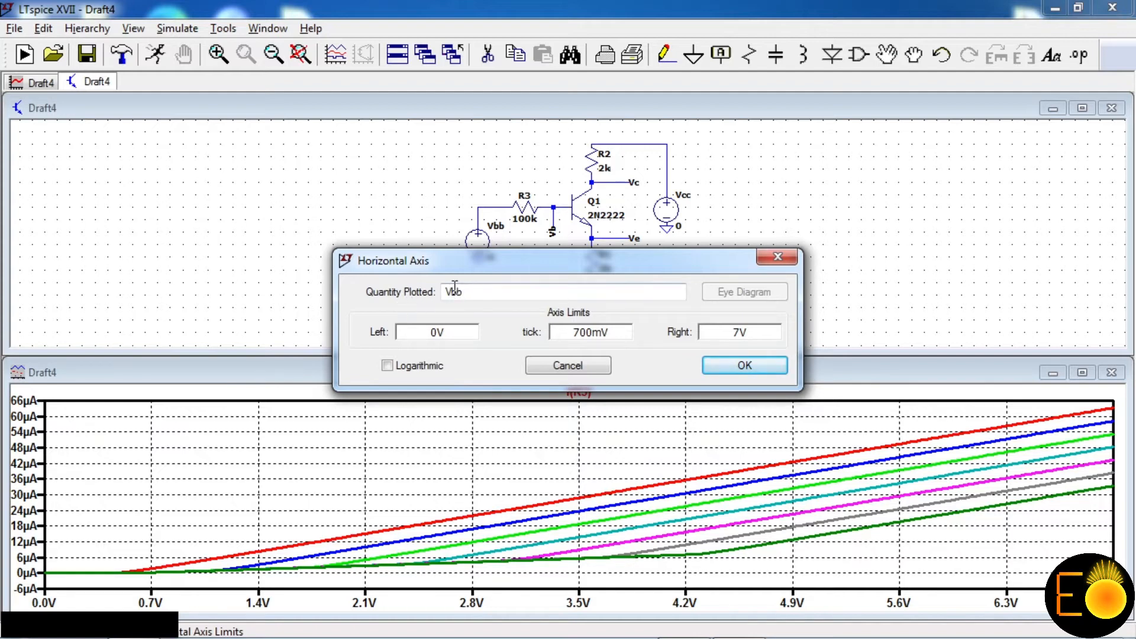
{"action": "left_click_drag", "start_coordinate": [545, 267], "coordinate": [880, 213]}
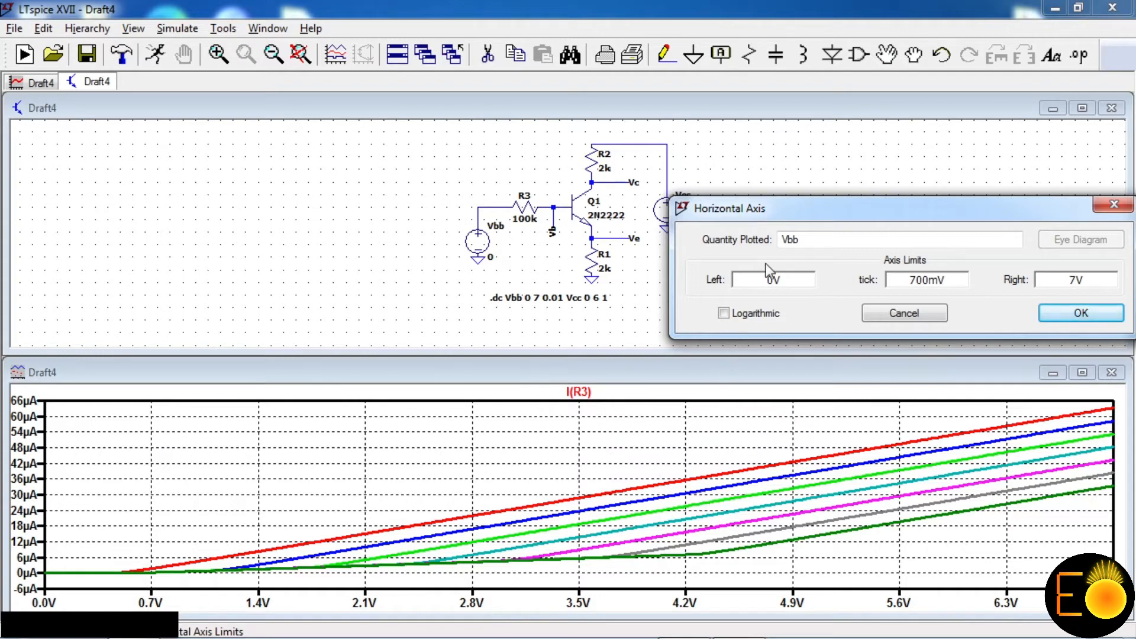
{"action": "left_click", "coordinate": [810, 239]}
{"action": "key", "text": "BackSpace"}
{"action": "key", "text": "BackSpace"}
{"action": "key", "text": "BackSpace"}
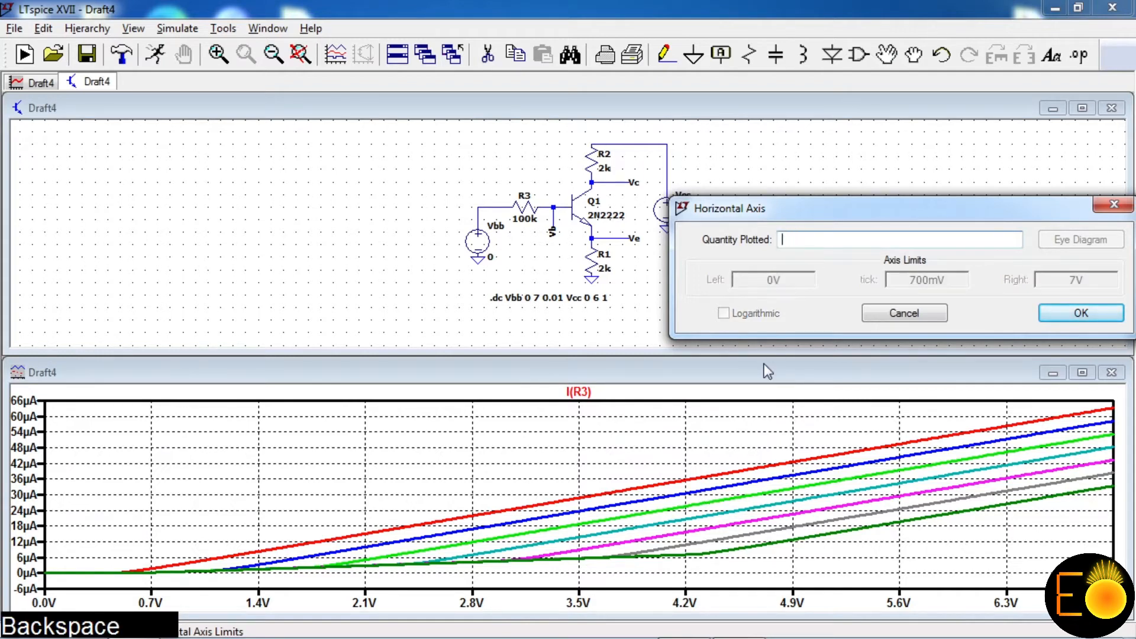
{"action": "type", "text": "v()"}
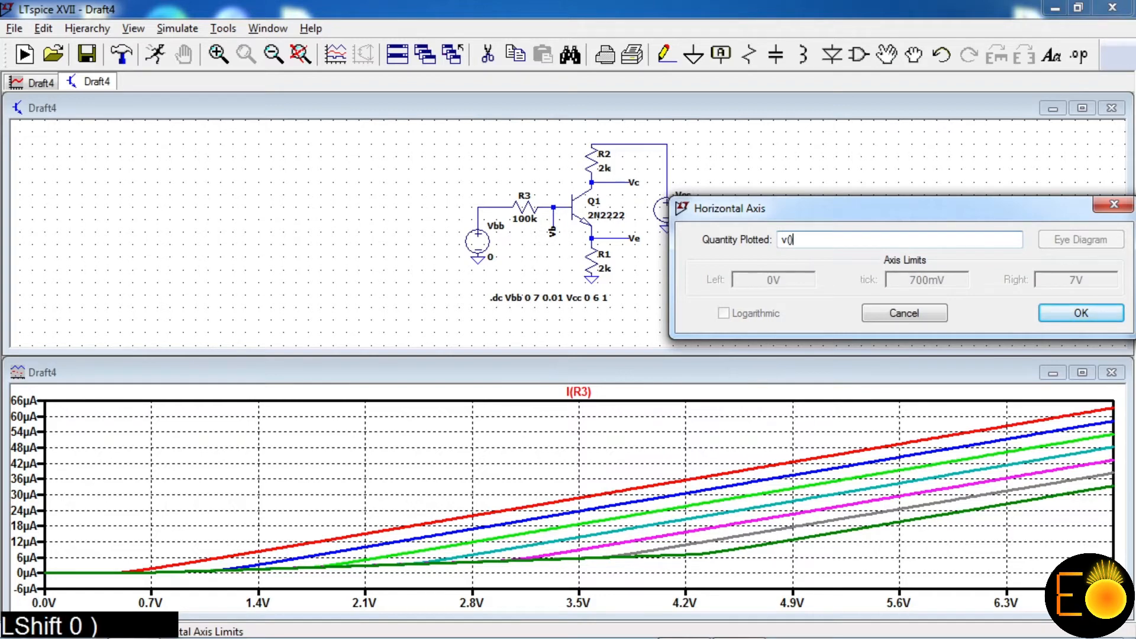
{"action": "key", "text": "Left"}
{"action": "type", "text": "Vb"}
{"action": "key", "text": "End"}
{"action": "type", "text": "-v()"}
{"action": "key", "text": "Left"}
{"action": "type", "text": "Ve"}
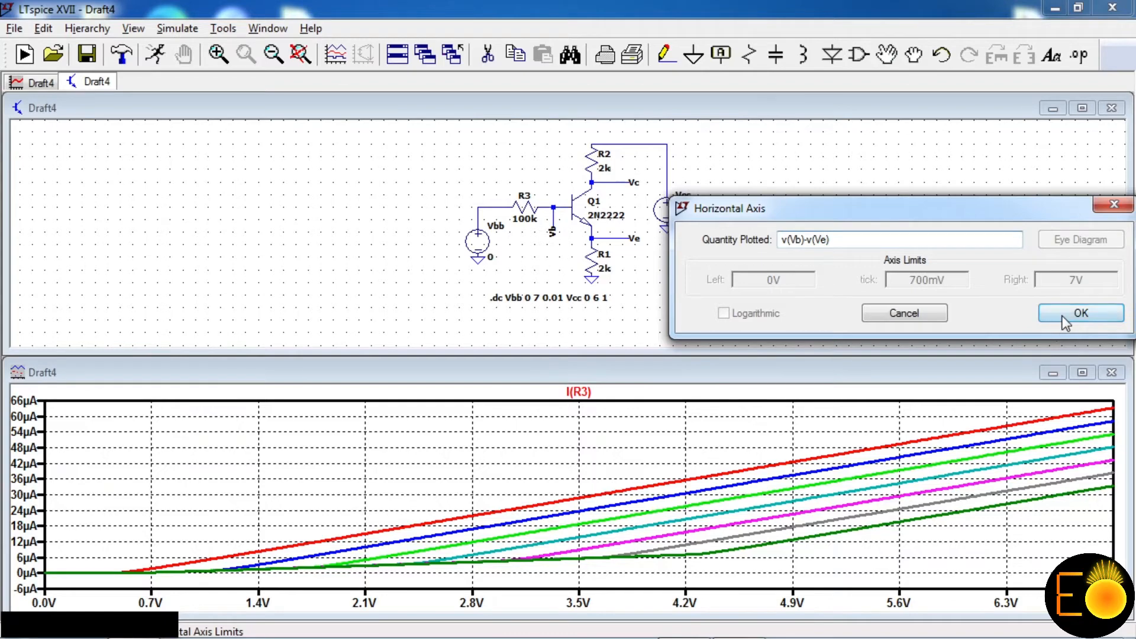
{"action": "left_click", "coordinate": [1081, 313]}
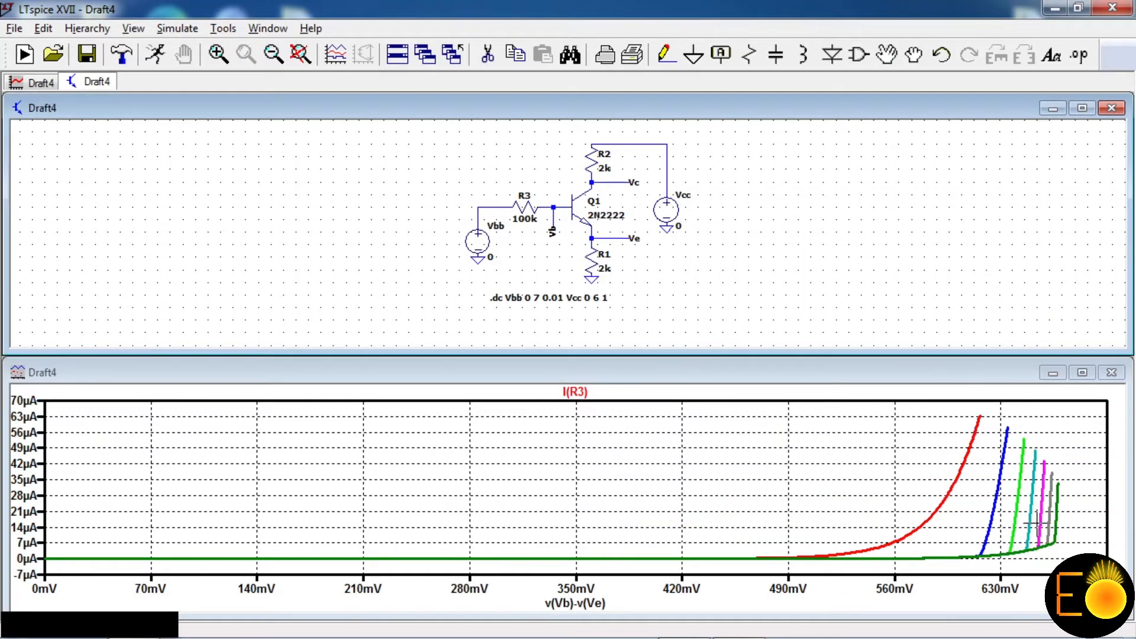
{"action": "left_click", "coordinate": [1081, 372]}
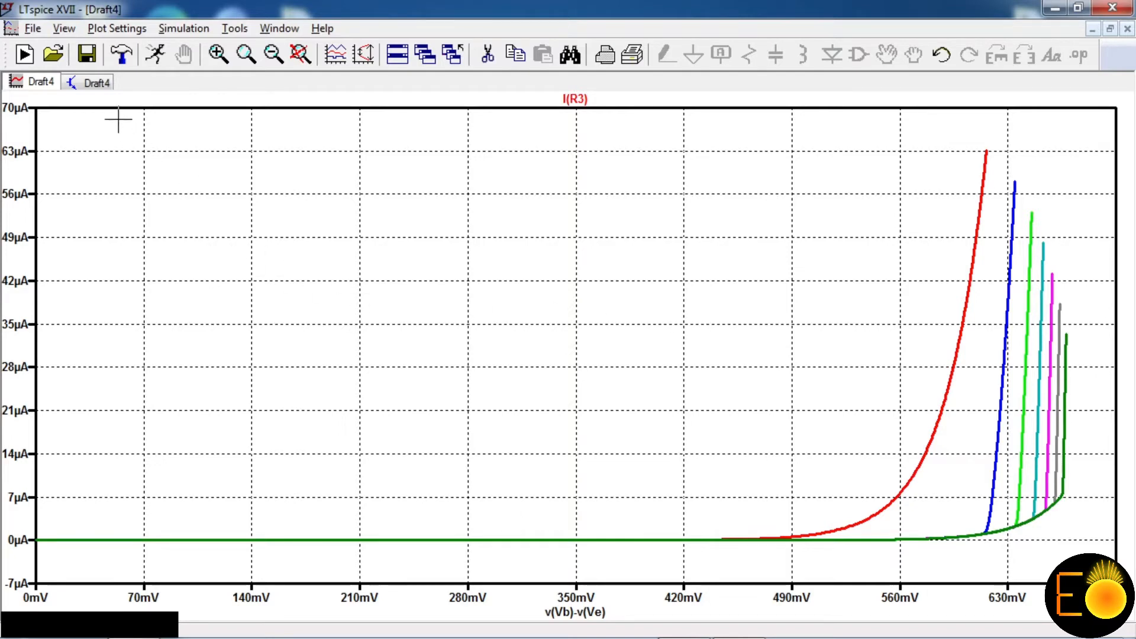
Step: Edit the schematic's DC sweep command so that Vcc is the first source and Vbb is the second source
{"action": "left_click", "coordinate": [97, 82]}
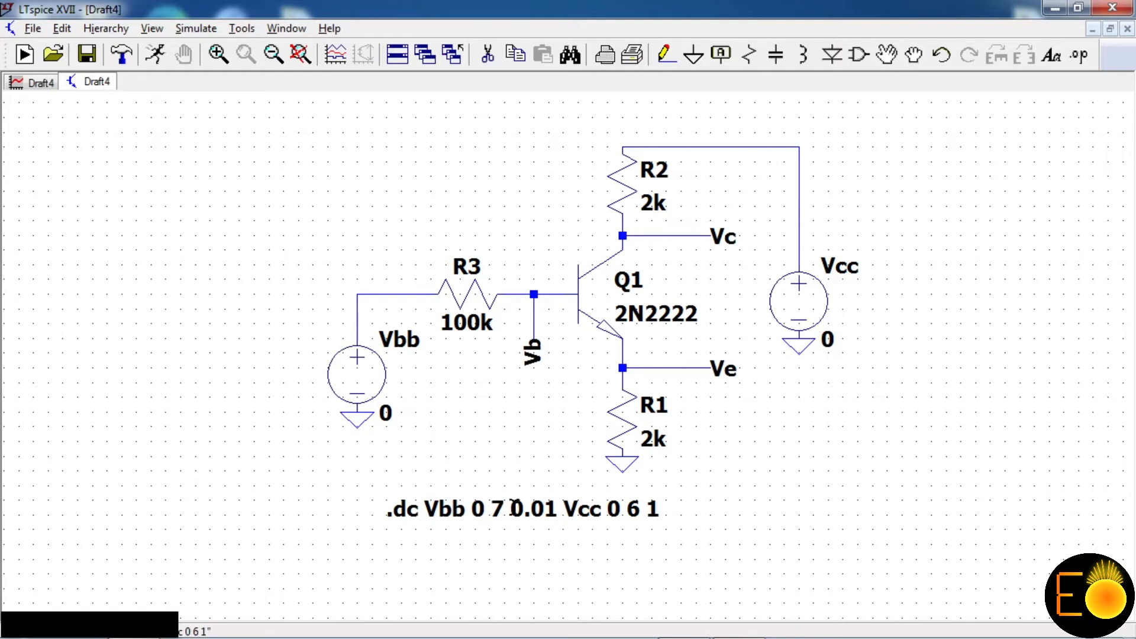
{"action": "right_click", "coordinate": [512, 508]}
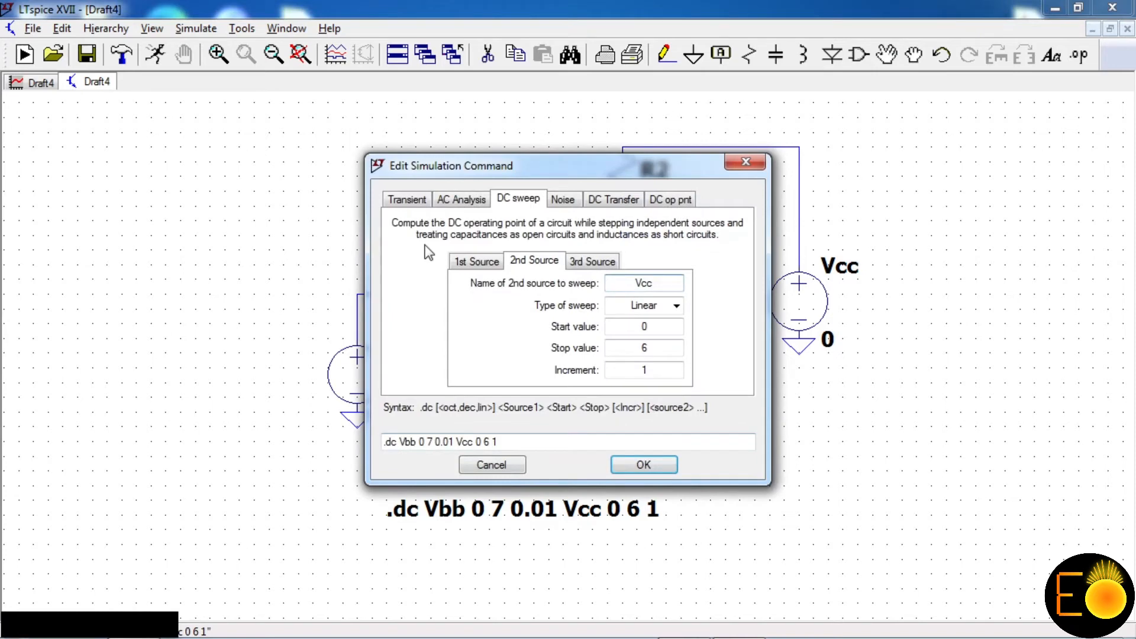
{"action": "left_click", "coordinate": [481, 260]}
{"action": "double_click", "coordinate": [644, 283]}
{"action": "type", "text": "V"}
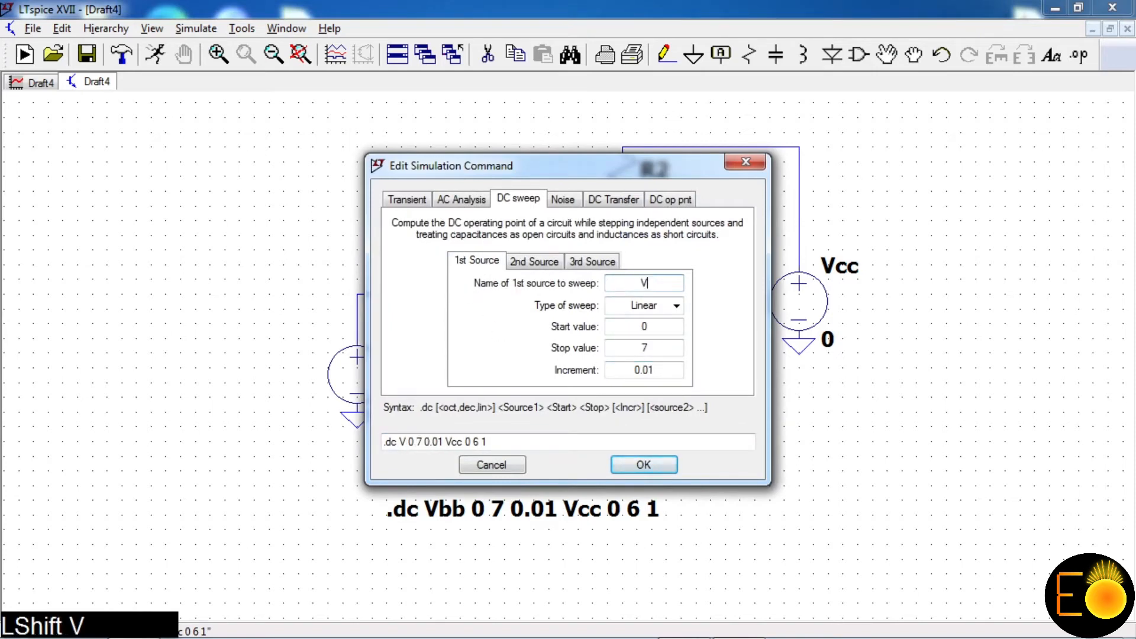
{"action": "type", "text": "cc"}
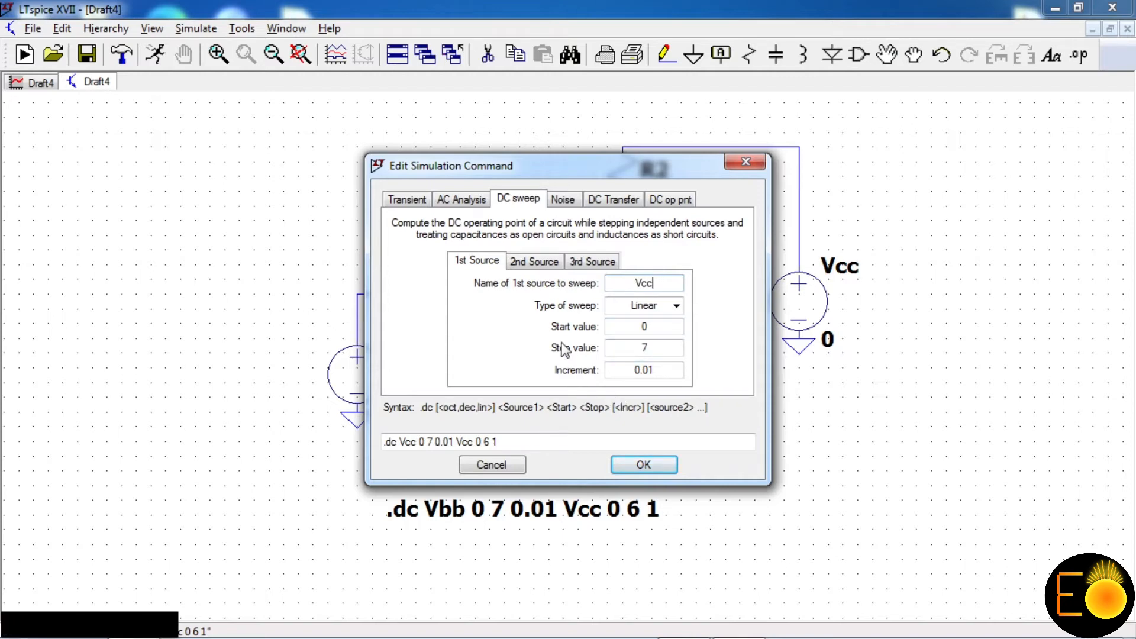
{"action": "left_click", "coordinate": [531, 260]}
{"action": "double_click", "coordinate": [654, 283]}
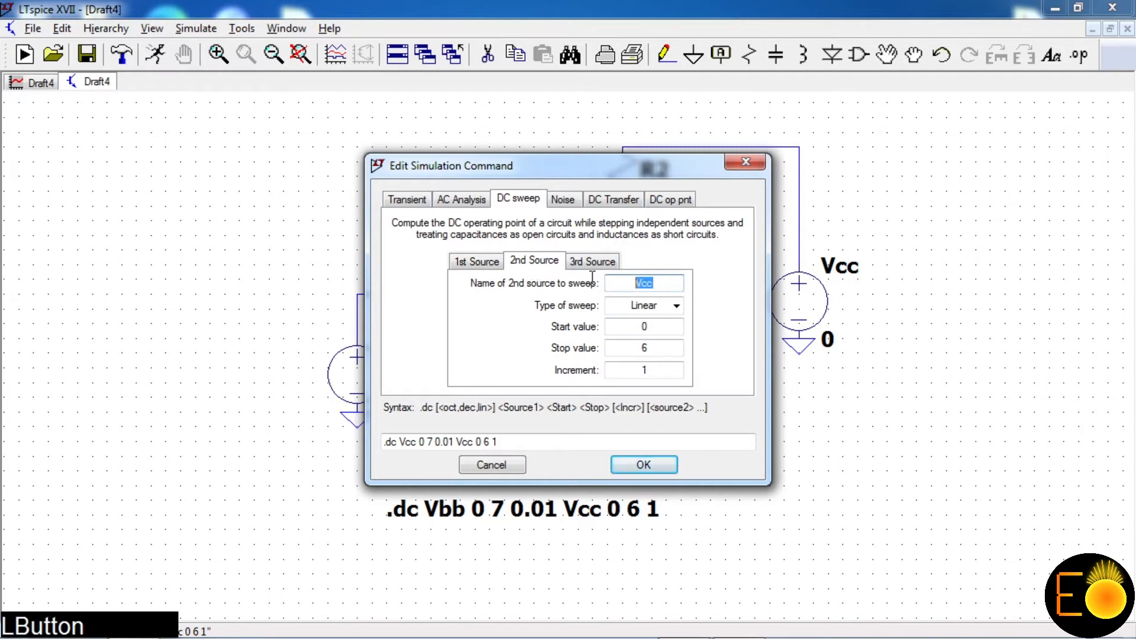
{"action": "type", "text": "V"}
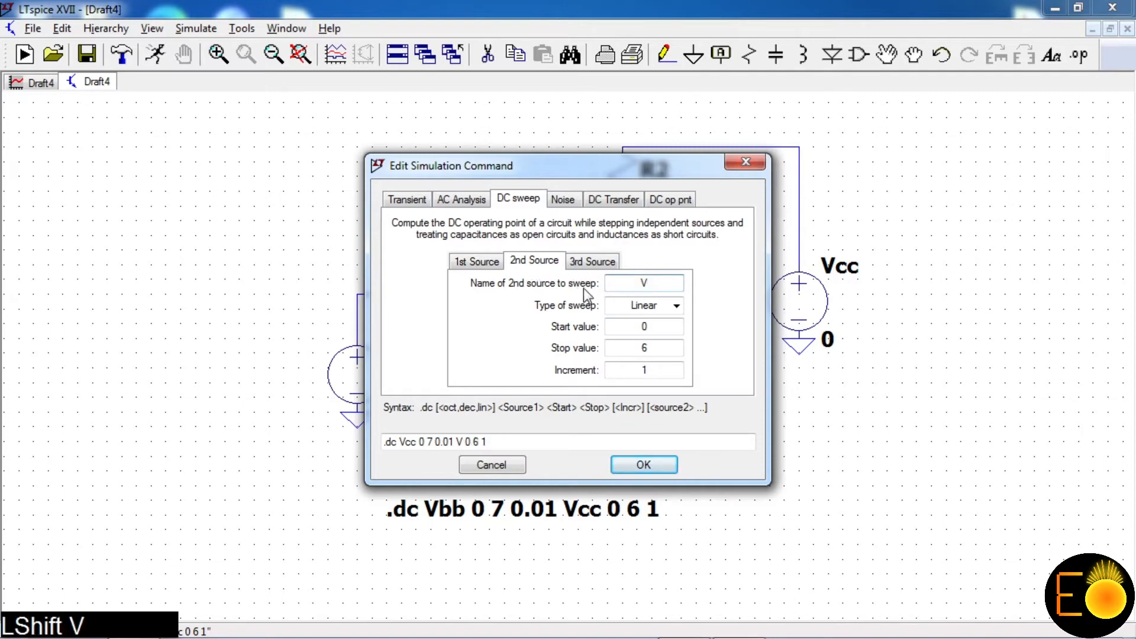
{"action": "type", "text": "bb"}
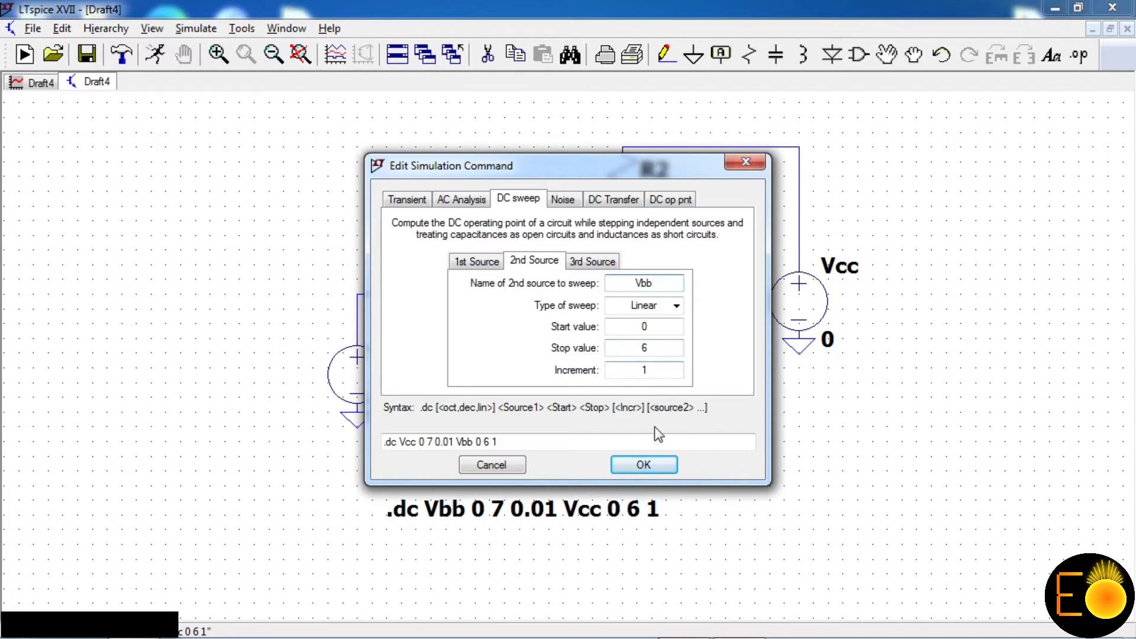
{"action": "left_click", "coordinate": [645, 465]}
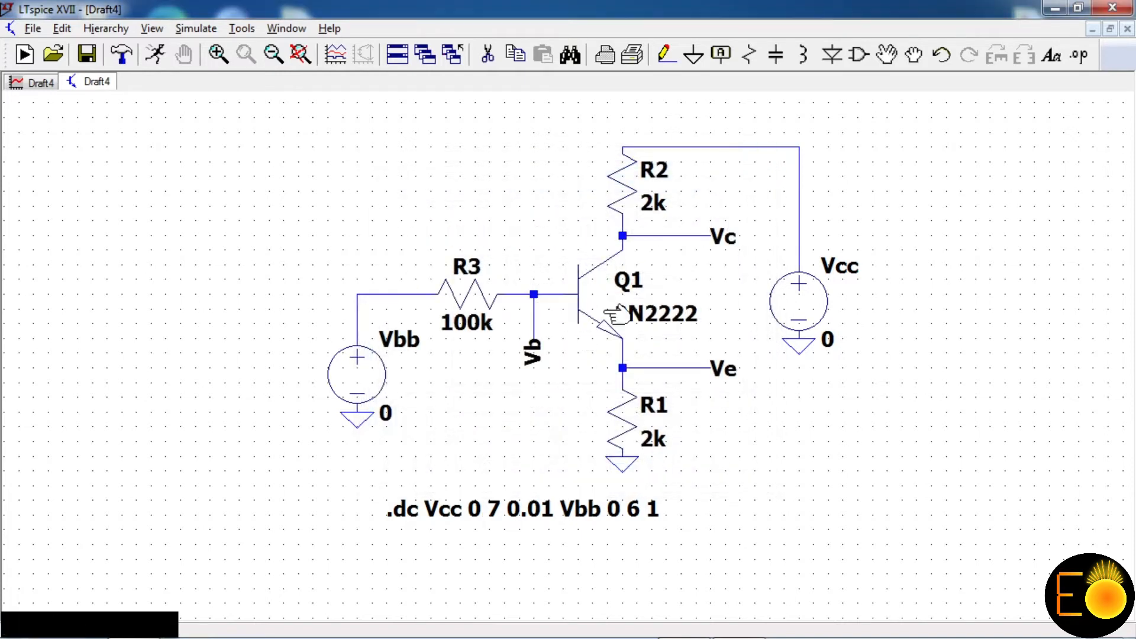
Step: Run the DC sweep, replace the old plot window with a fresh one, and plot the current through resistor R2
{"action": "left_click", "coordinate": [156, 55]}
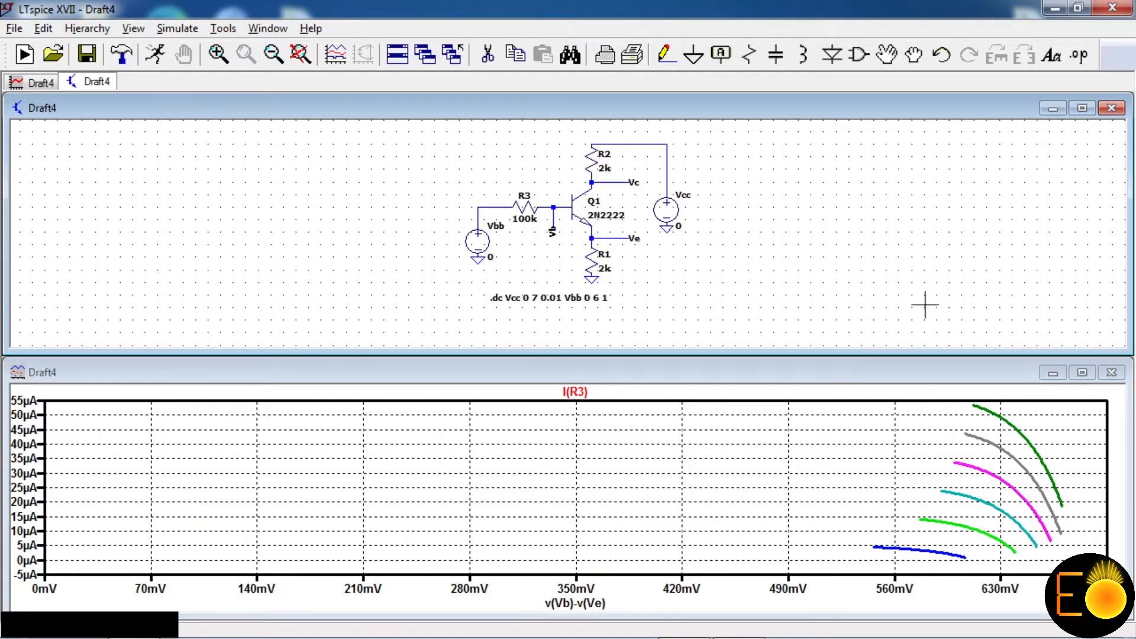
{"action": "left_click", "coordinate": [1111, 372]}
{"action": "left_click", "coordinate": [1082, 88]}
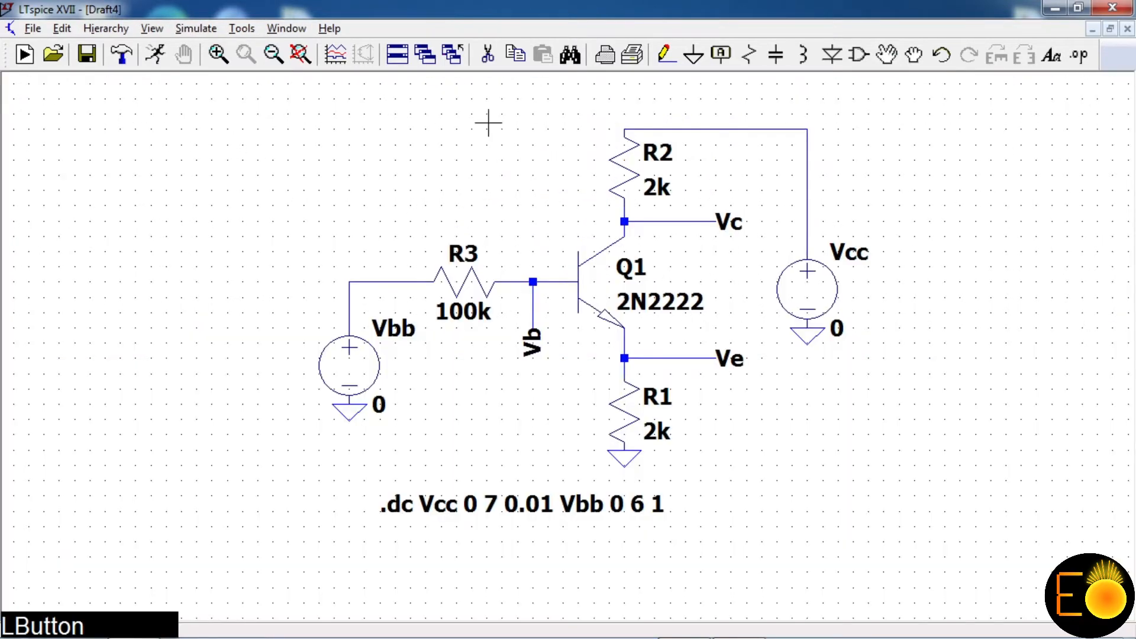
{"action": "left_click", "coordinate": [156, 55]}
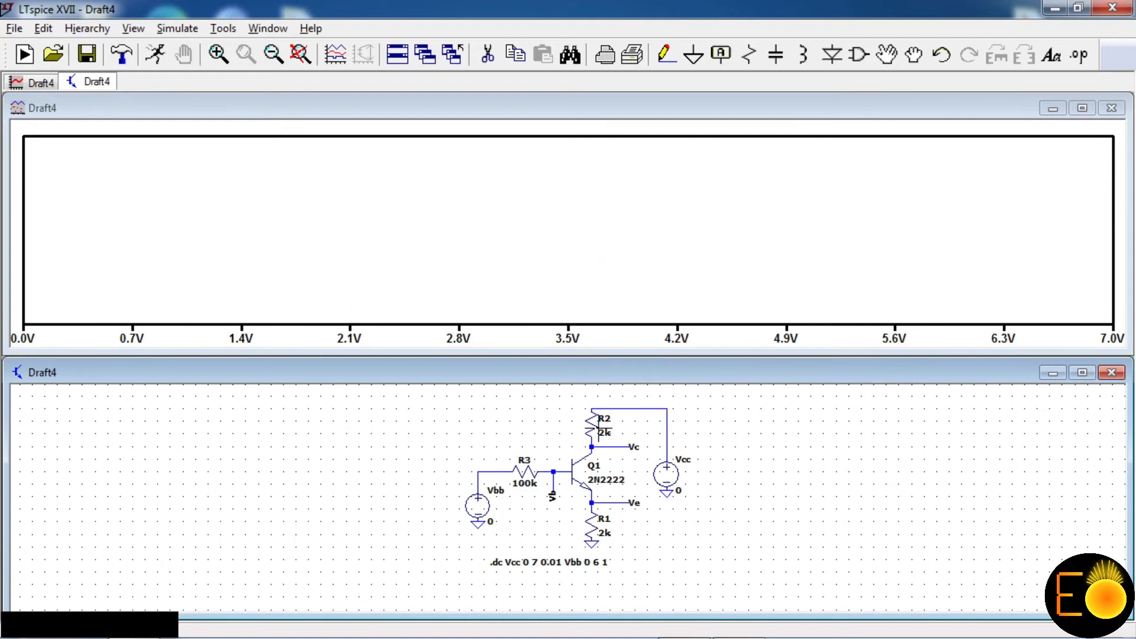
{"action": "left_click", "coordinate": [592, 423]}
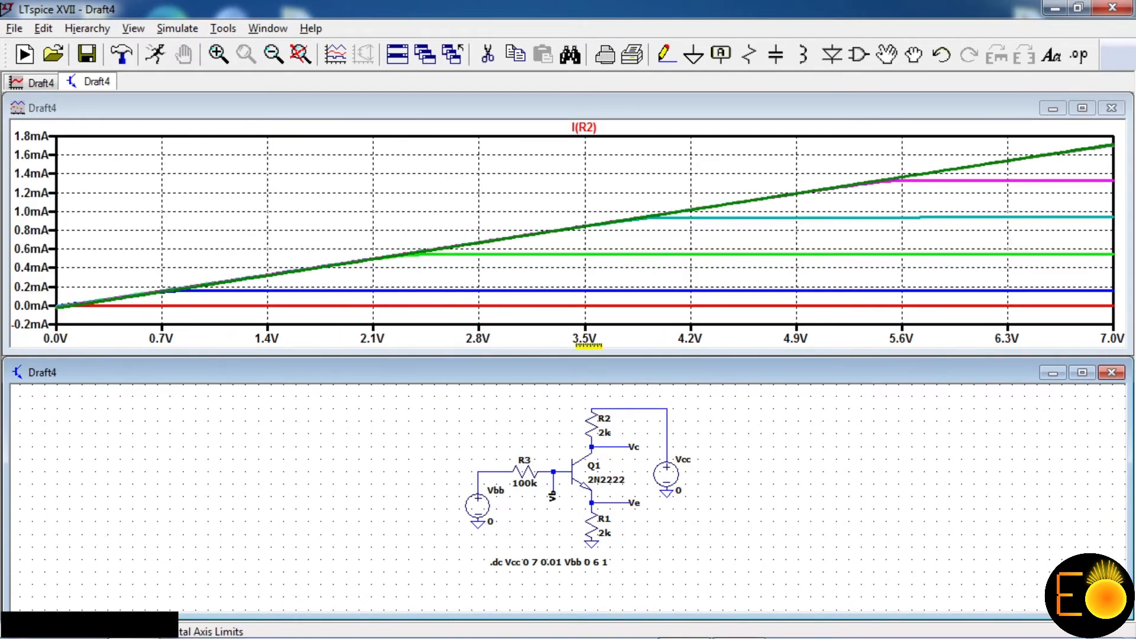
{"action": "left_click", "coordinate": [1082, 108]}
{"action": "left_click", "coordinate": [1110, 29]}
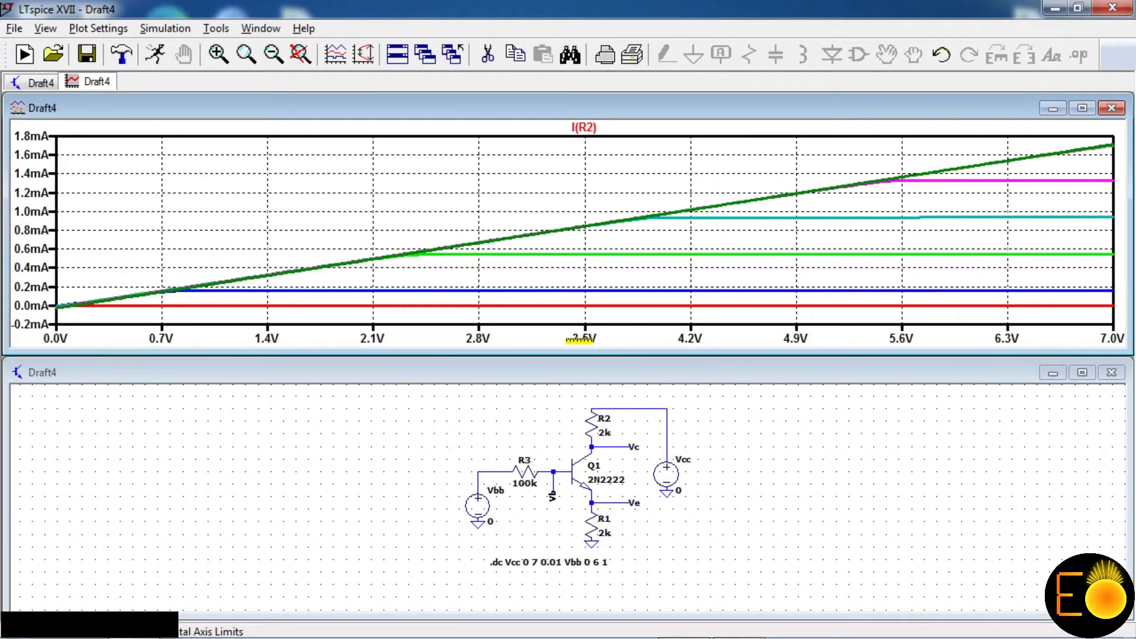
Step: Set the horizontal axis quantity of the R2 current plot to v(Vc)-v(Ve) and maximize the plot window
{"action": "right_click", "coordinate": [566, 339]}
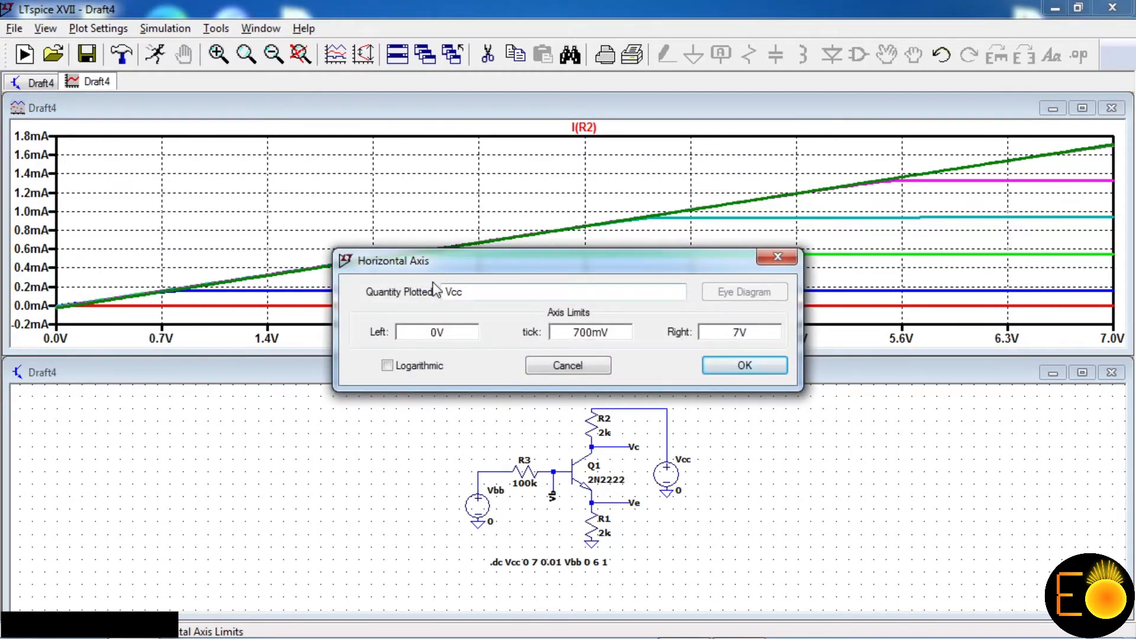
{"action": "left_click_drag", "start_coordinate": [503, 267], "coordinate": [624, 237]}
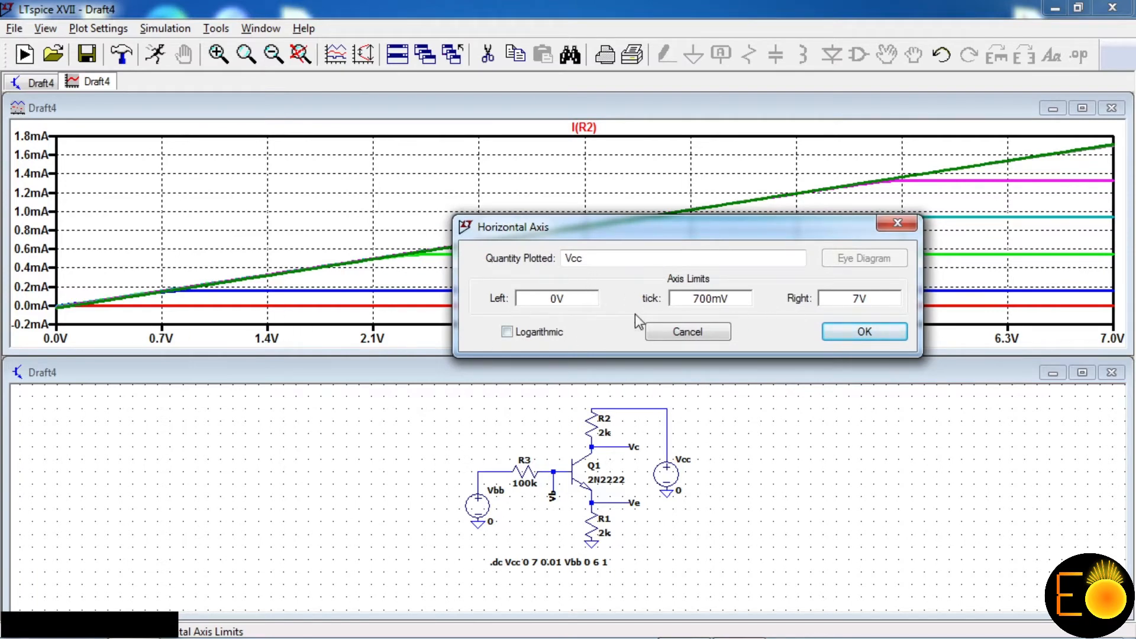
{"action": "left_click", "coordinate": [608, 259]}
{"action": "key", "text": "BackSpace"}
{"action": "key", "text": "BackSpace"}
{"action": "key", "text": "BackSpace"}
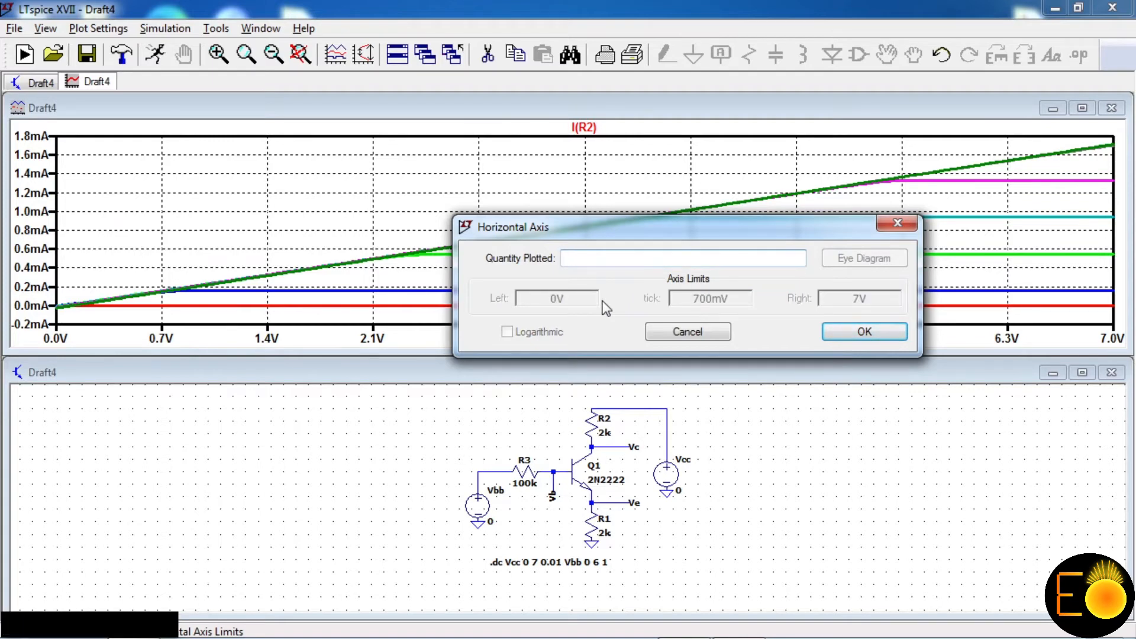
{"action": "type", "text": "v()"}
{"action": "key", "text": "Left"}
{"action": "type", "text": "Vc"}
{"action": "key", "text": "End"}
{"action": "type", "text": "-v()"}
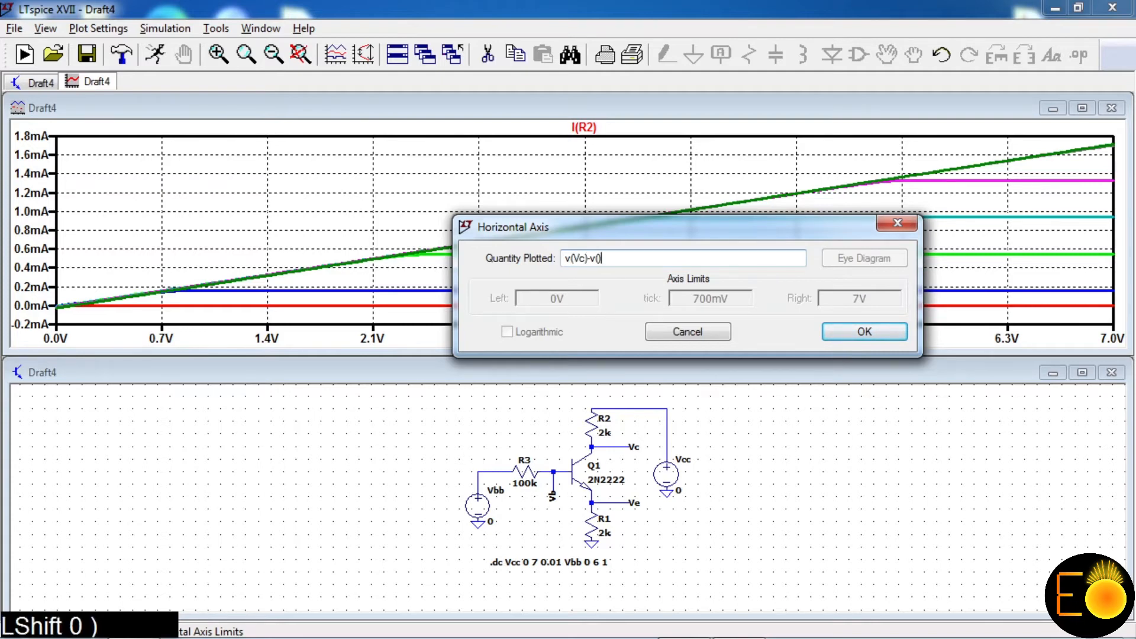
{"action": "type", "text": "Ve"}
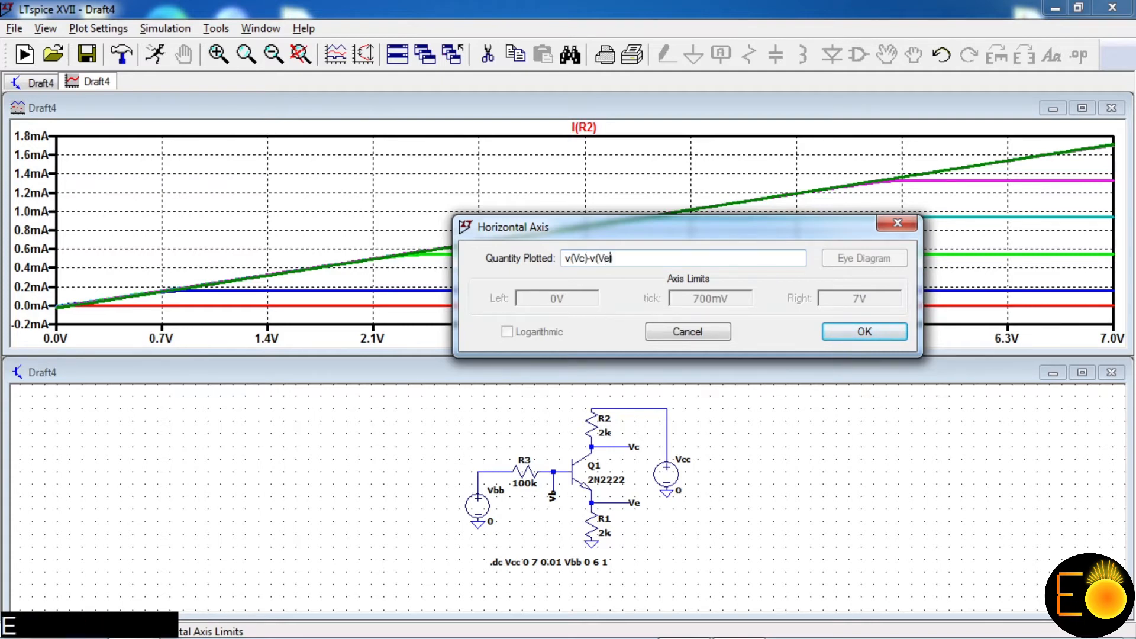
{"action": "left_click", "coordinate": [864, 331]}
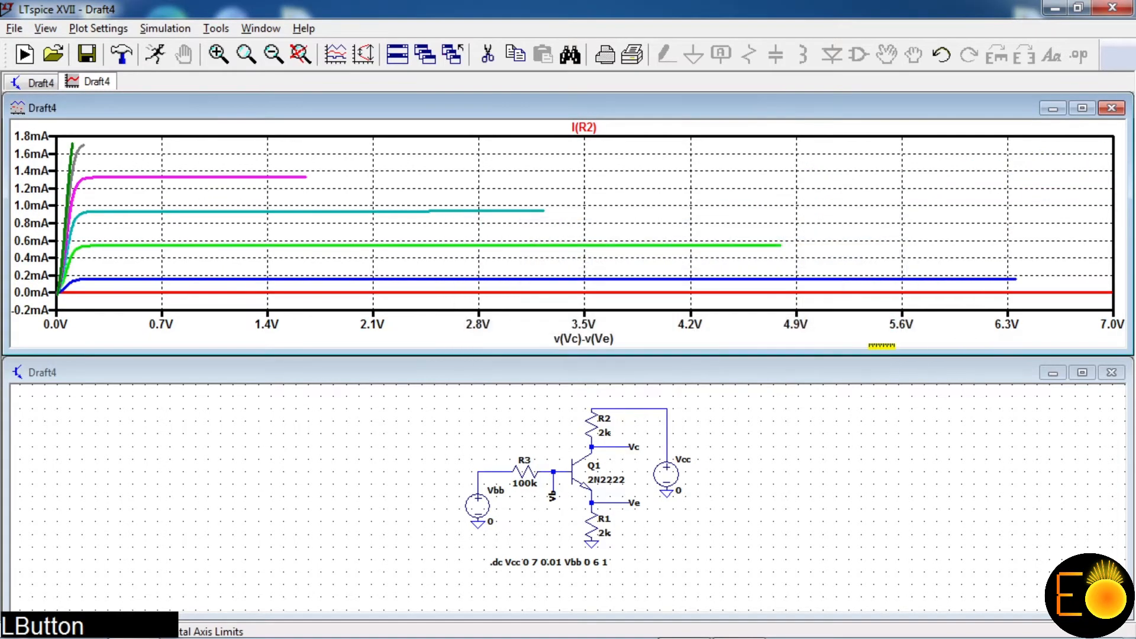
{"action": "left_click", "coordinate": [1082, 107]}
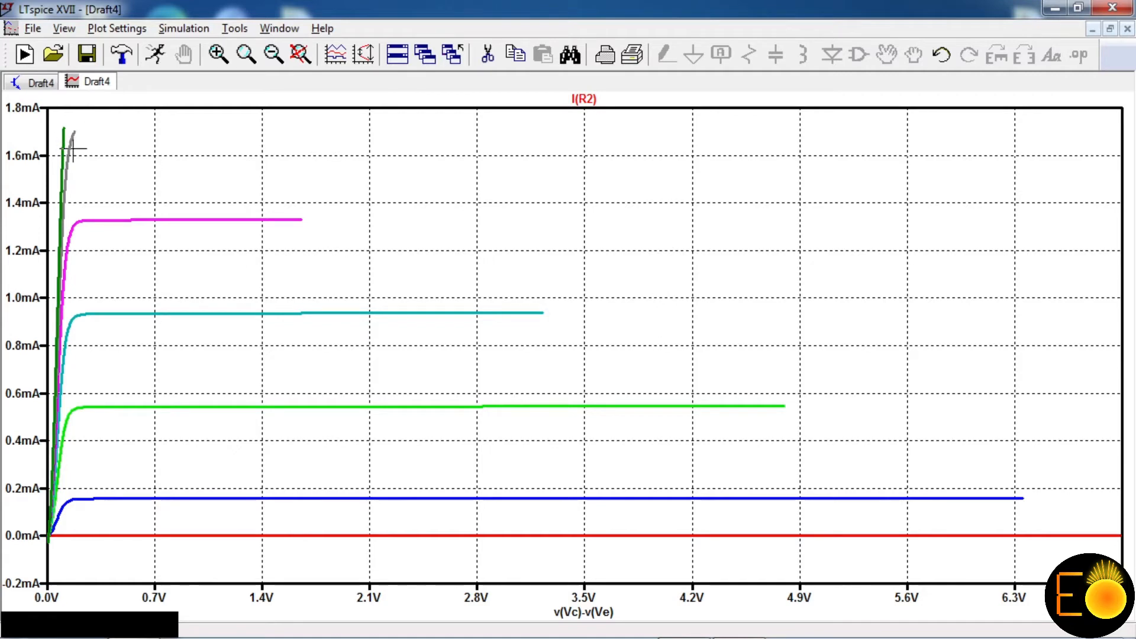
Step: Set the Vcc sweep's stop value to 12, then rerun the simulation with the plot window maximized
{"action": "left_click", "coordinate": [35, 82]}
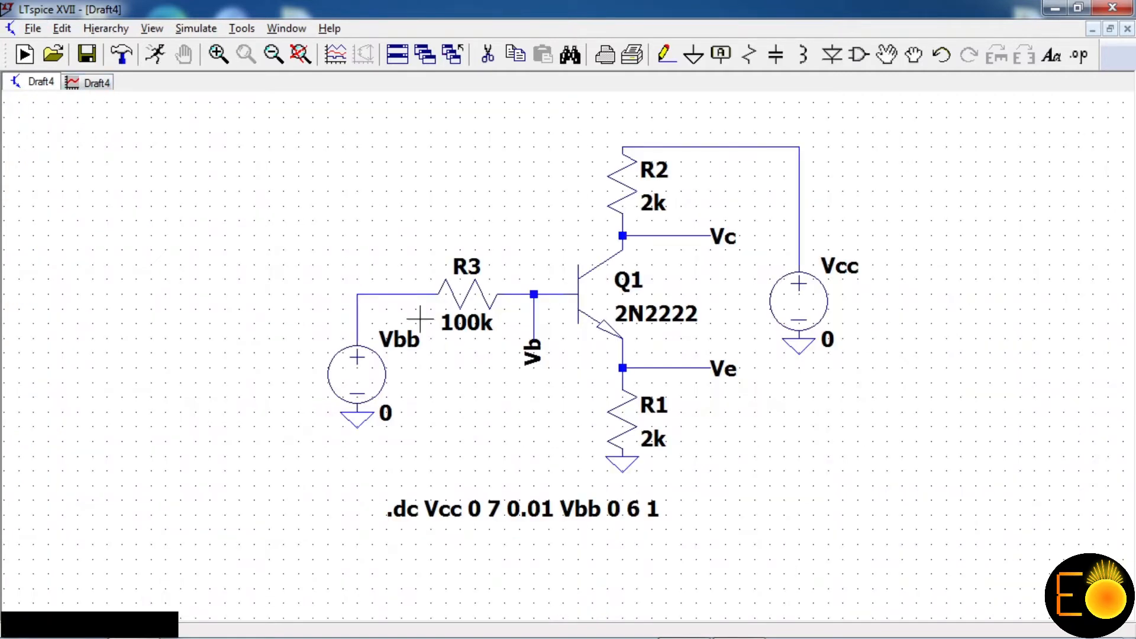
{"action": "right_click", "coordinate": [547, 509]}
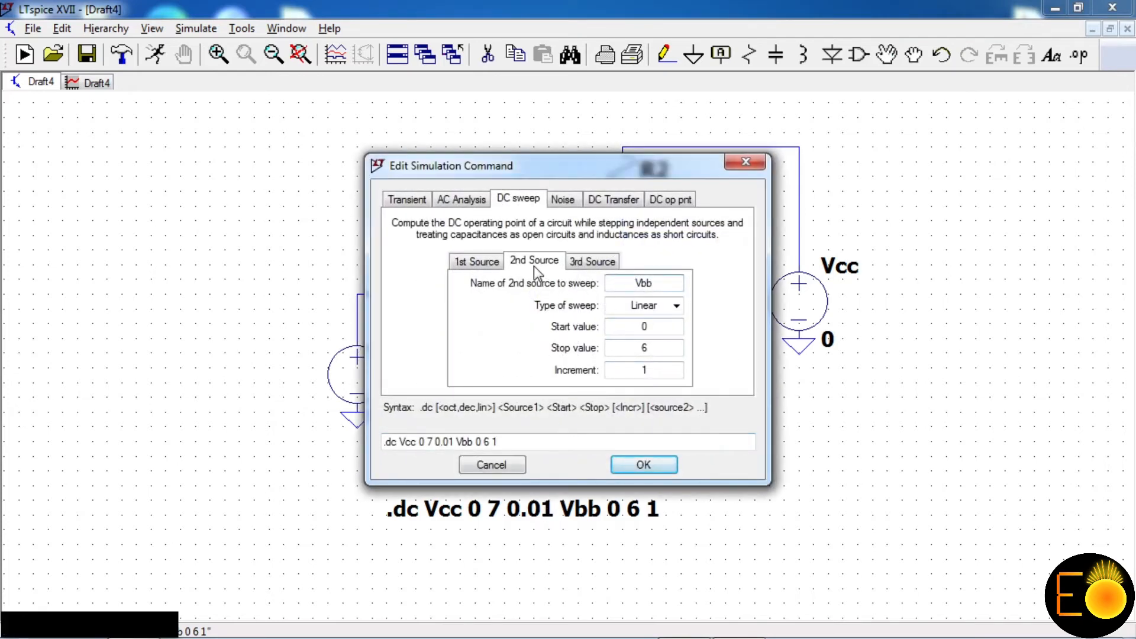
{"action": "left_click", "coordinate": [481, 267]}
{"action": "left_click", "coordinate": [651, 348]}
{"action": "type", "text": "12"}
{"action": "key", "text": "Return"}
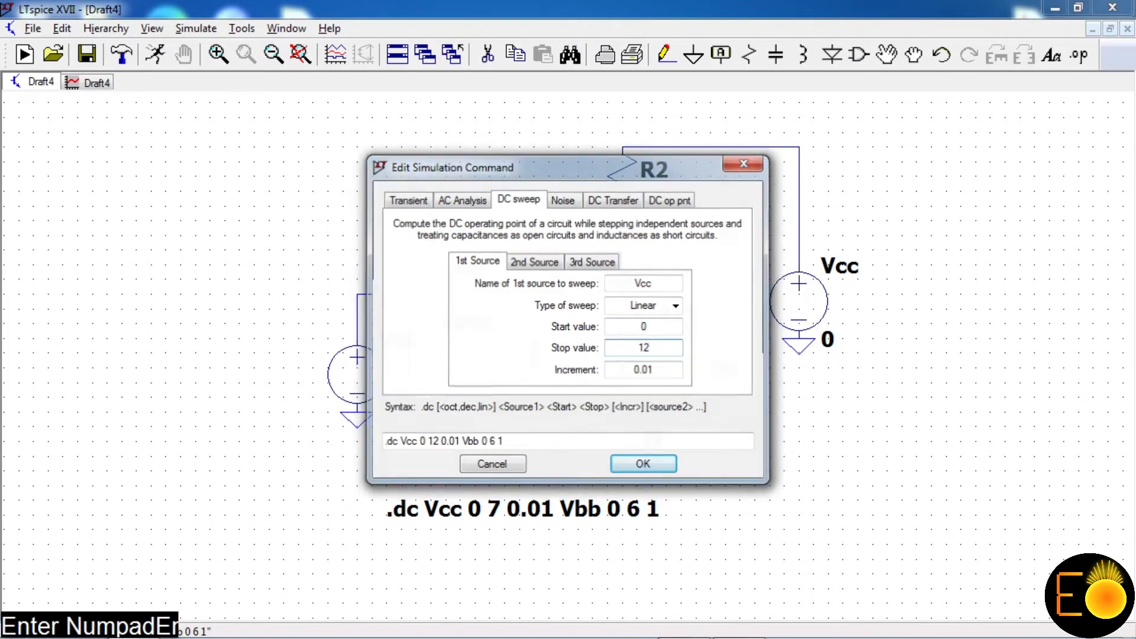
{"action": "left_click", "coordinate": [155, 55]}
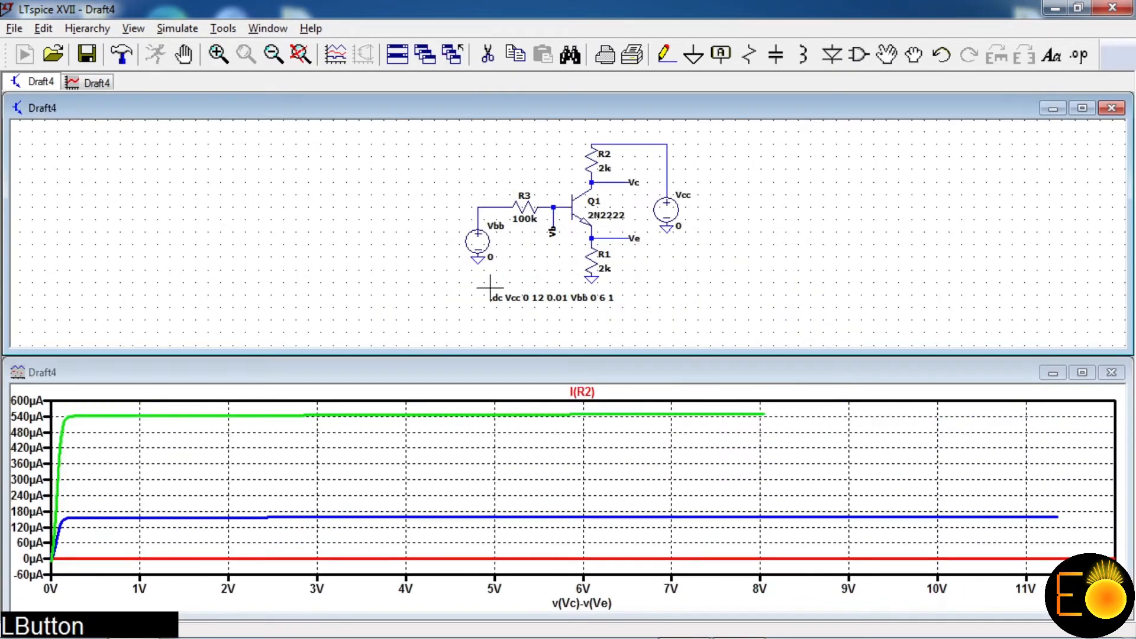
{"action": "left_click", "coordinate": [1082, 374]}
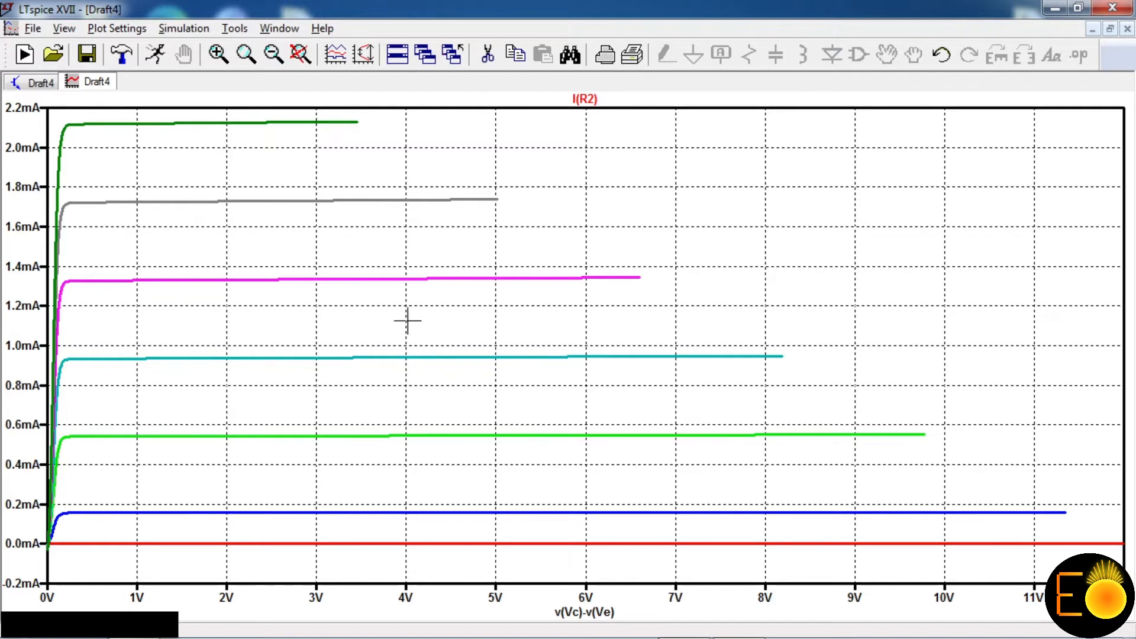
Step: Return to the schematic and review the noise analysis settings in the simulation command, then cancel without changes
{"action": "left_click", "coordinate": [39, 83]}
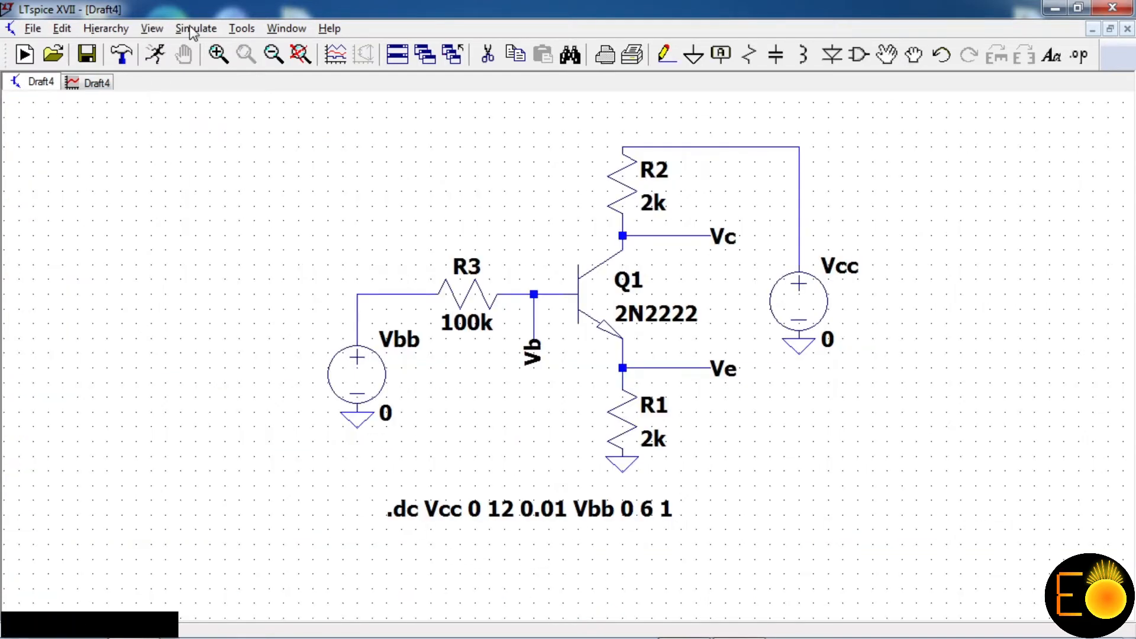
{"action": "left_click", "coordinate": [192, 30]}
{"action": "left_click", "coordinate": [235, 195]}
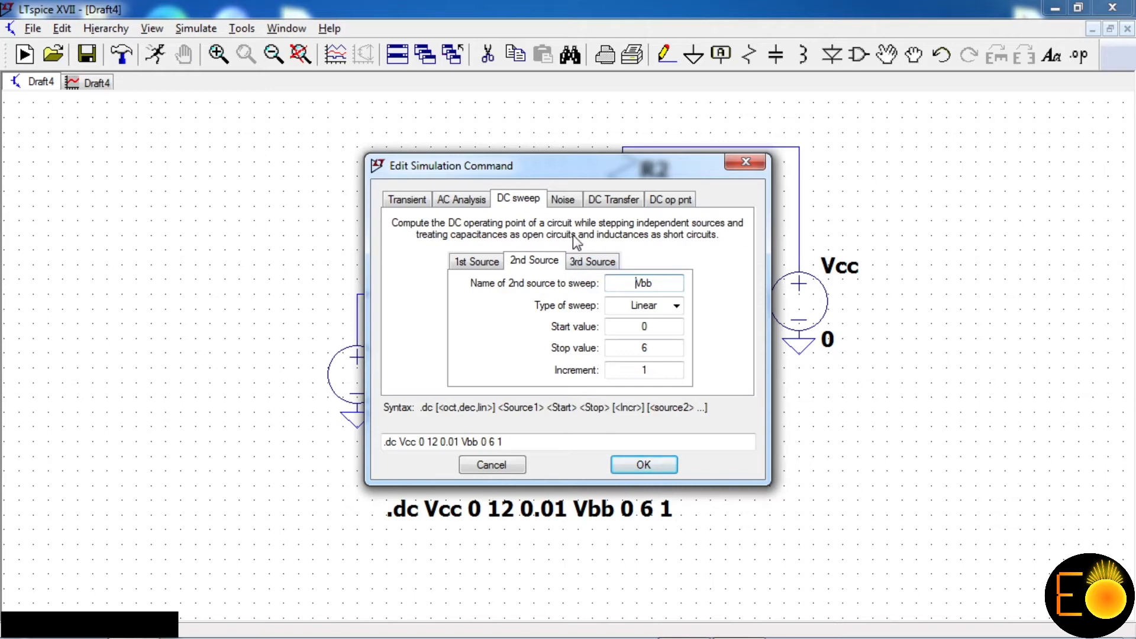
{"action": "left_click", "coordinate": [563, 199]}
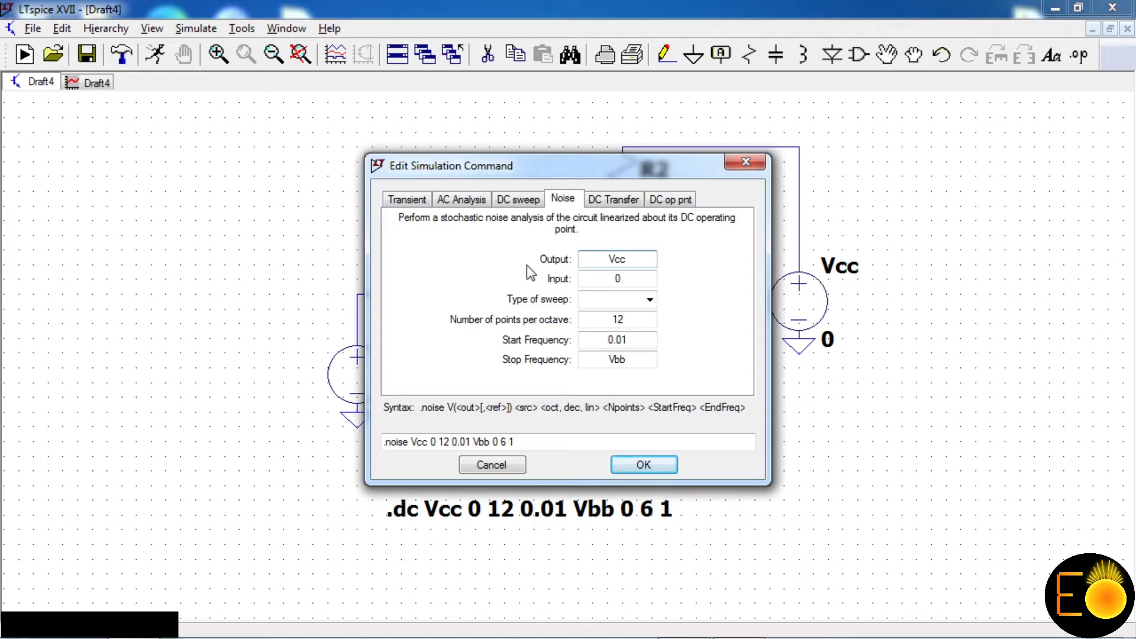
{"action": "left_click_drag", "start_coordinate": [573, 176], "coordinate": [269, 127]}
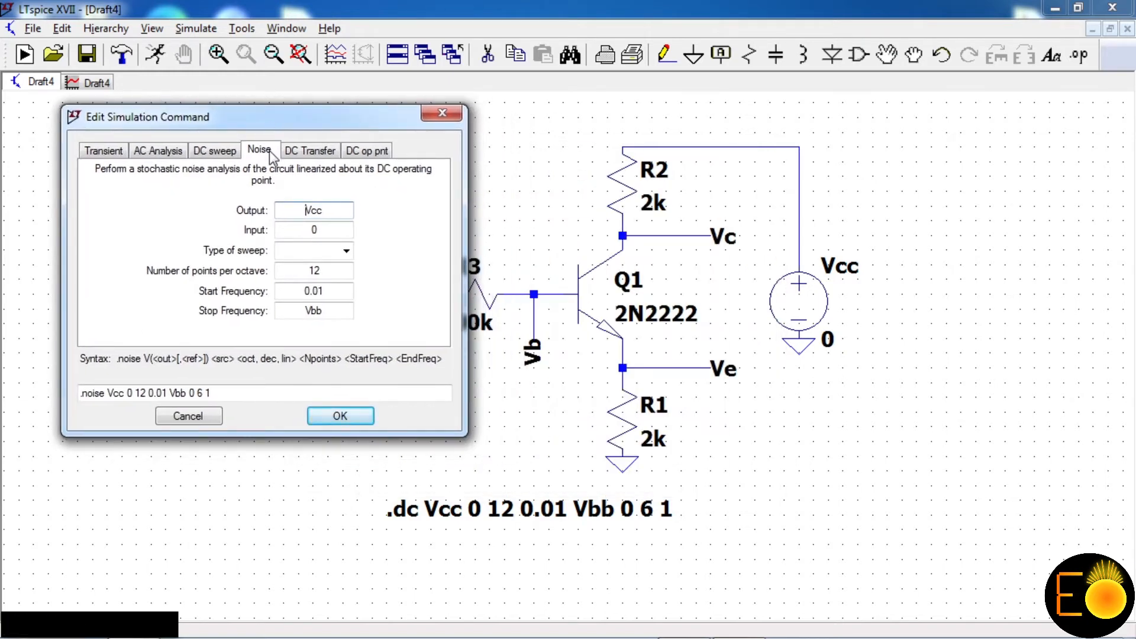
{"action": "left_click", "coordinate": [197, 411]}
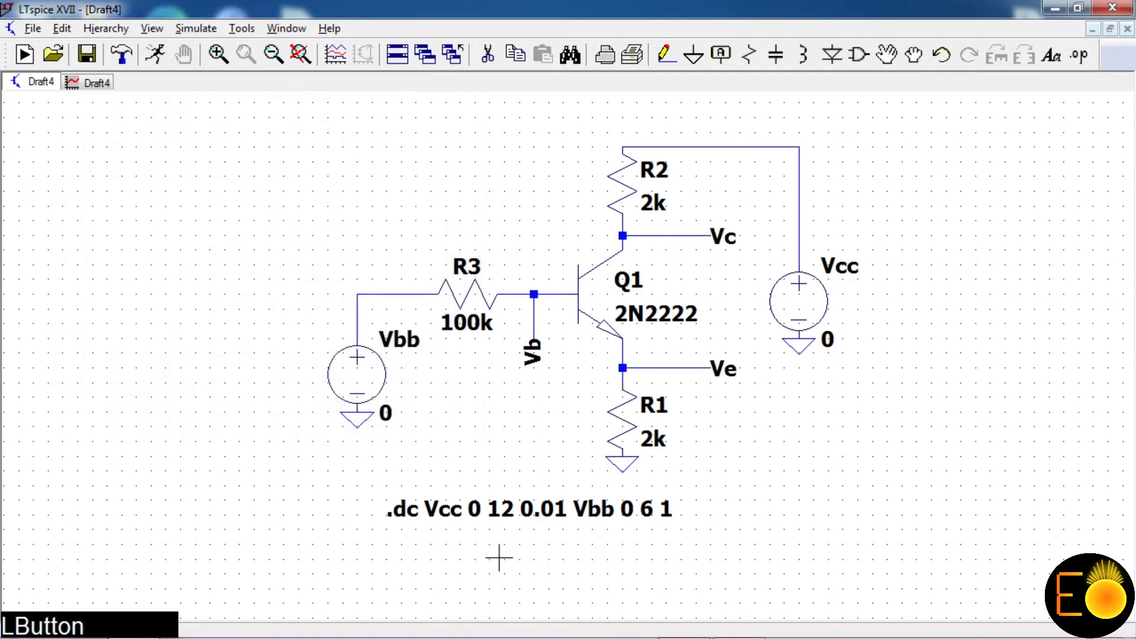
Step: Delete the .dc sweep command from the schematic
{"action": "left_click", "coordinate": [488, 54]}
{"action": "left_click", "coordinate": [542, 515]}
{"action": "right_click", "coordinate": [246, 256]}
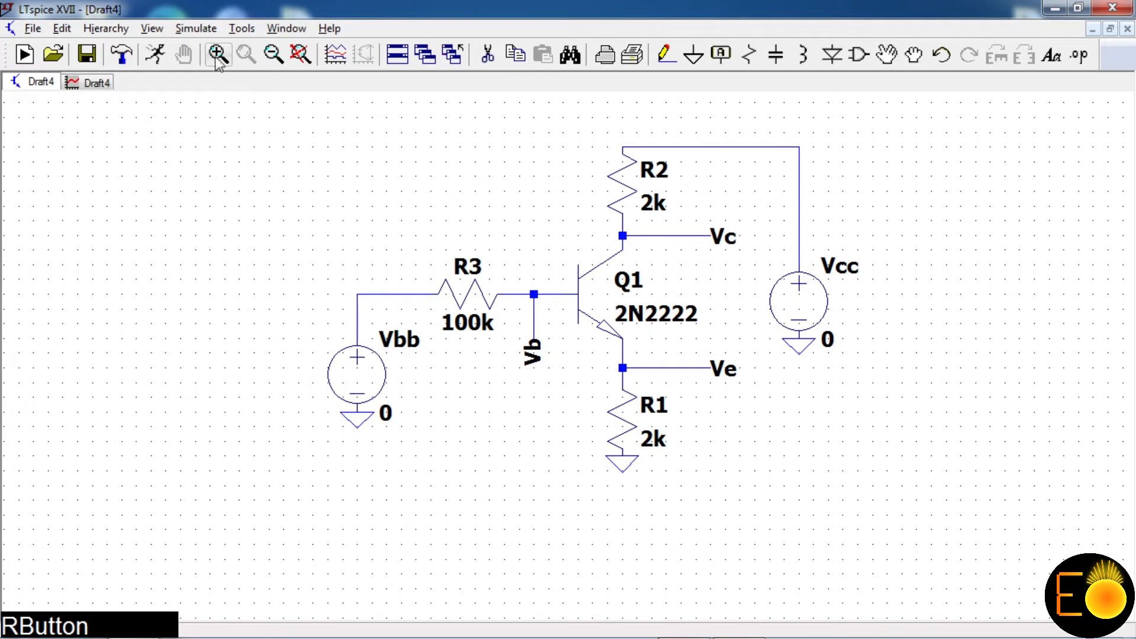
Step: Start a new noise analysis command with v(Vc) as the output and Vbb as the input
{"action": "left_click", "coordinate": [197, 28]}
{"action": "left_click", "coordinate": [246, 201]}
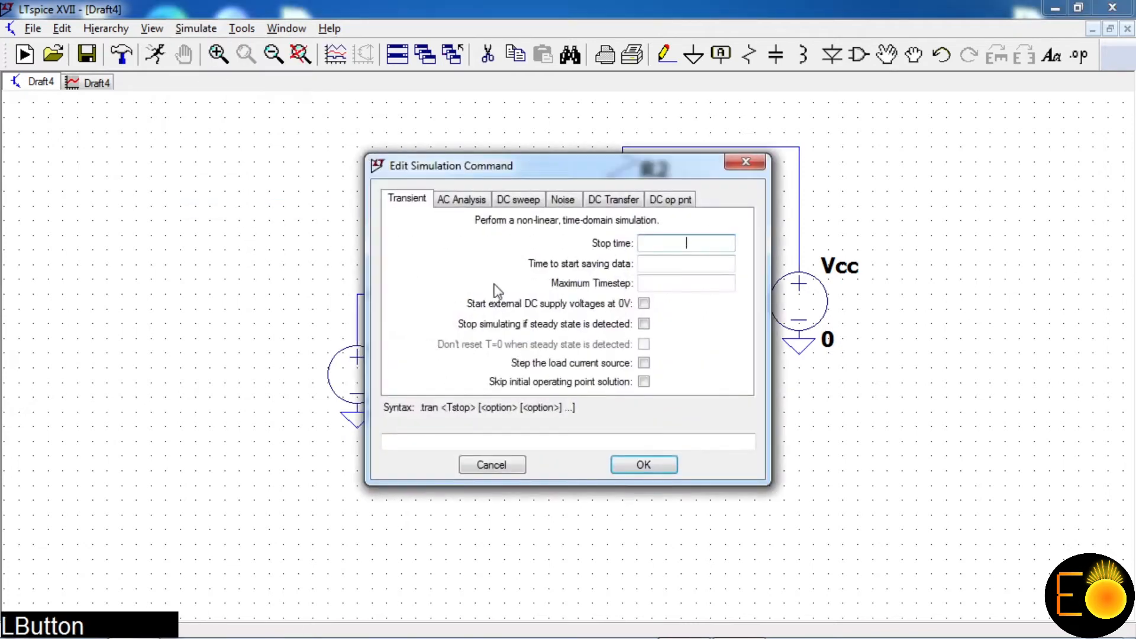
{"action": "left_click", "coordinate": [564, 201]}
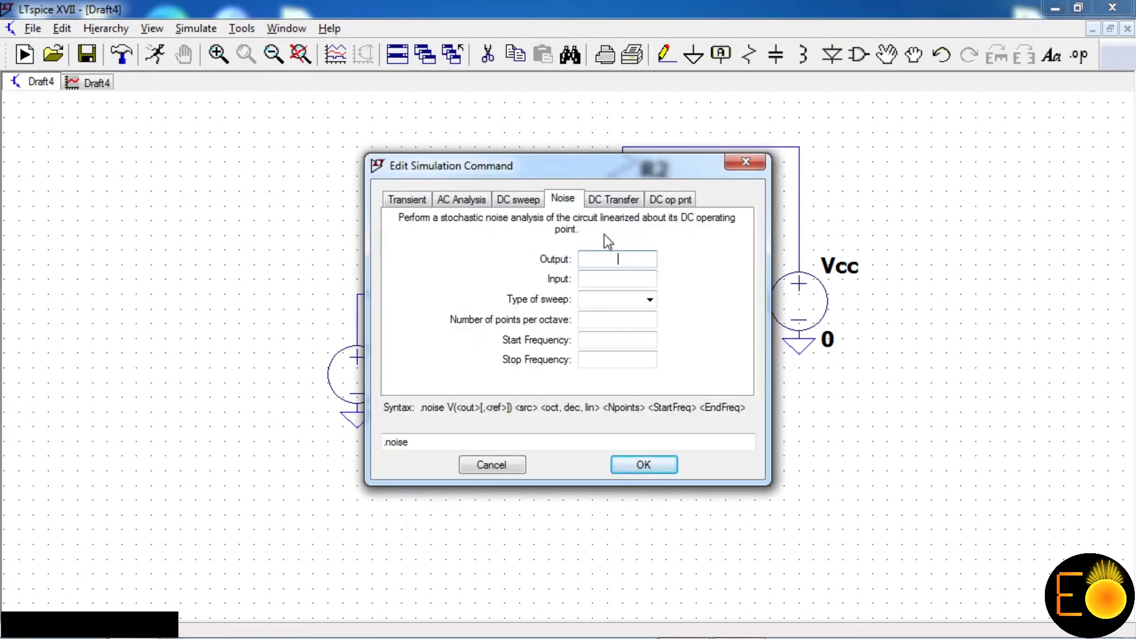
{"action": "left_click_drag", "start_coordinate": [606, 171], "coordinate": [626, 292]}
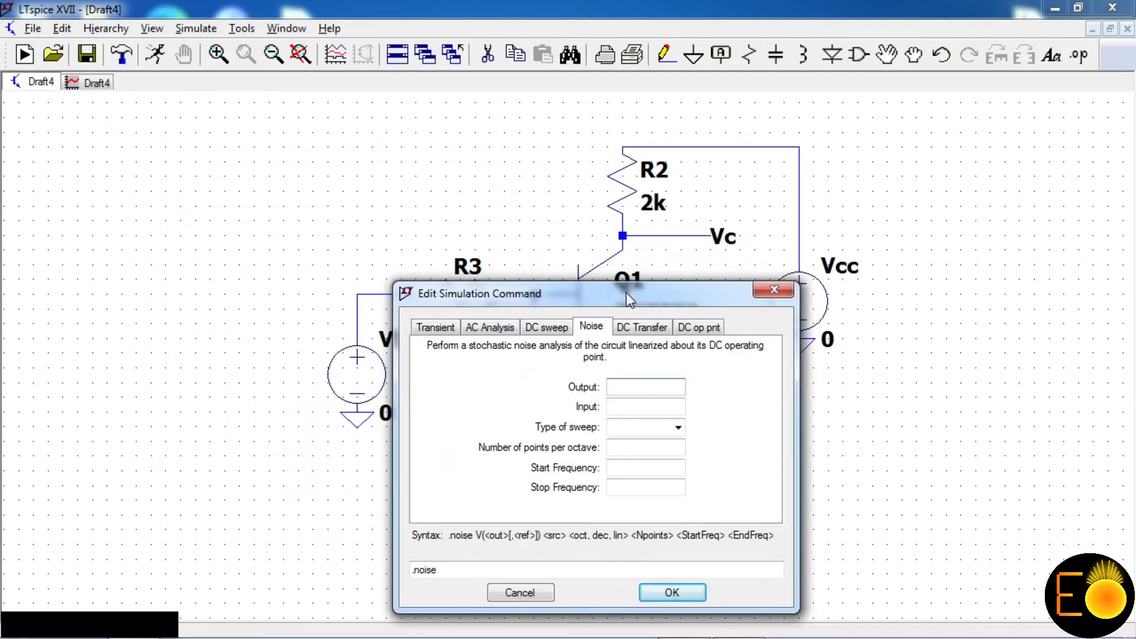
{"action": "type", "text": "v()"}
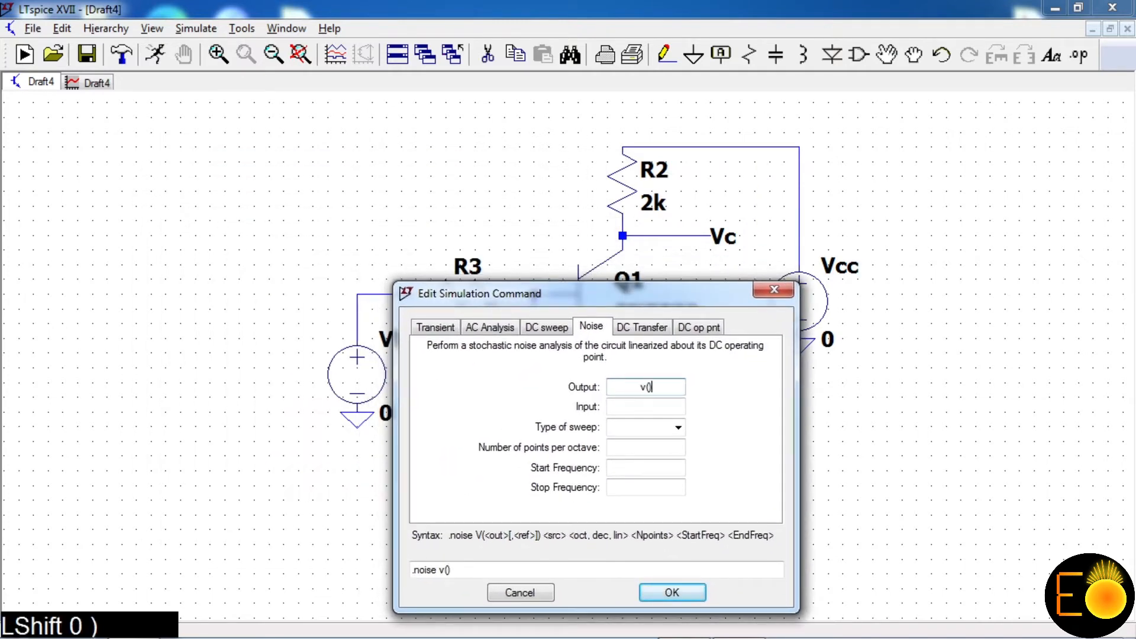
{"action": "type", "text": "Vc"}
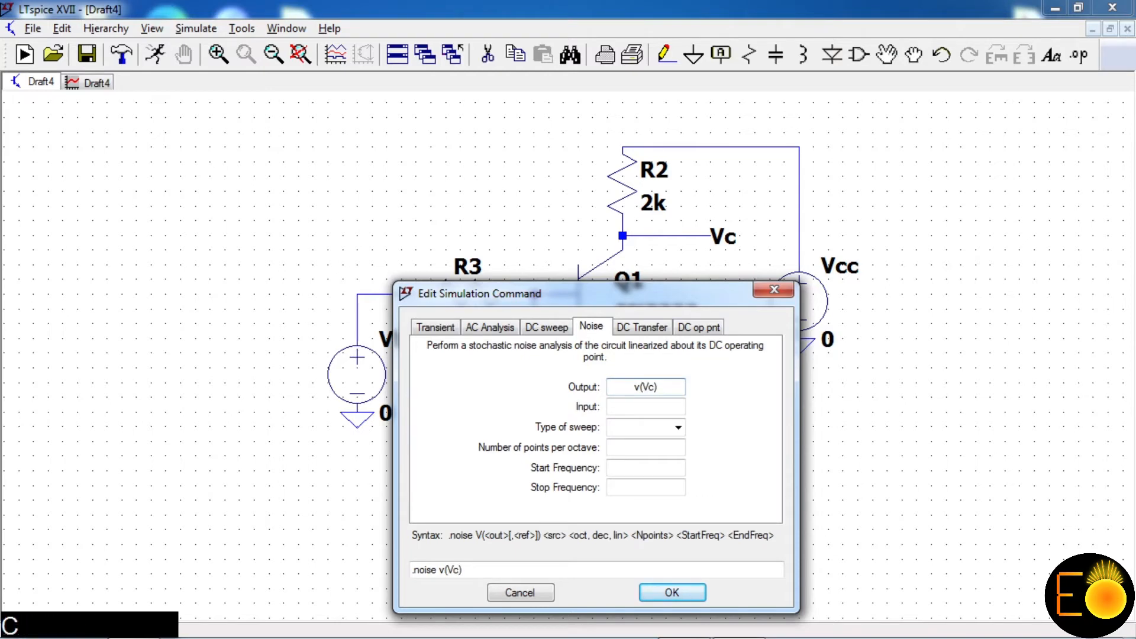
{"action": "left_click", "coordinate": [642, 407]}
{"action": "left_click_drag", "start_coordinate": [629, 297], "coordinate": [797, 229]}
{"action": "type", "text": "V"}
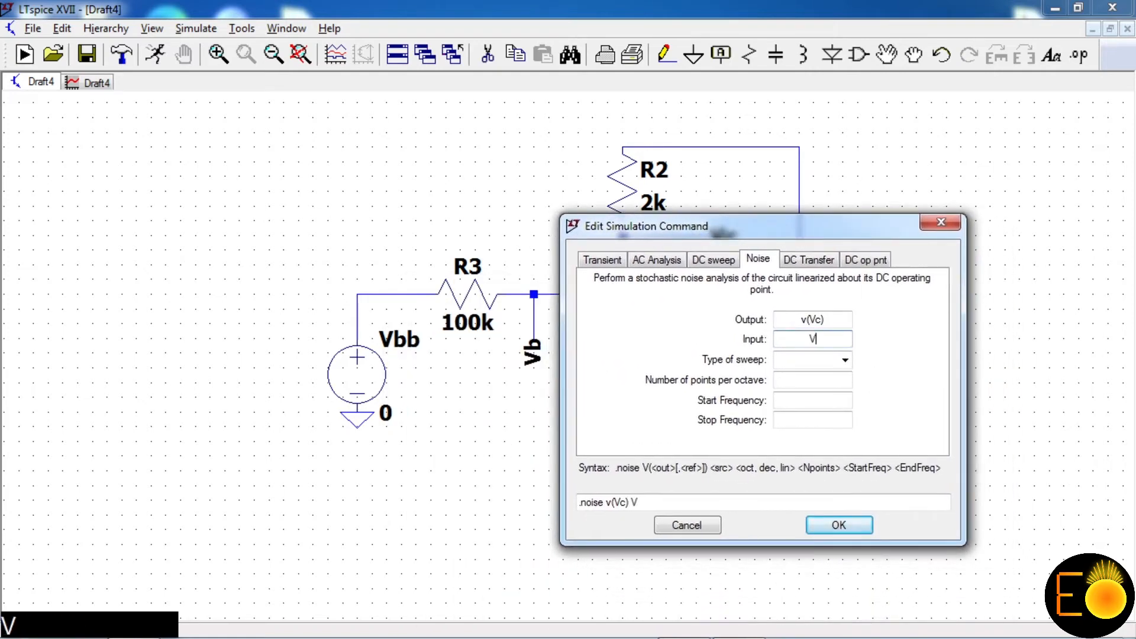
{"action": "type", "text": "bb"}
Step: Set a decade sweep with 100 points per decade from 10 to 10Meg and place the noise command below the circuit
{"action": "left_click", "coordinate": [843, 359]}
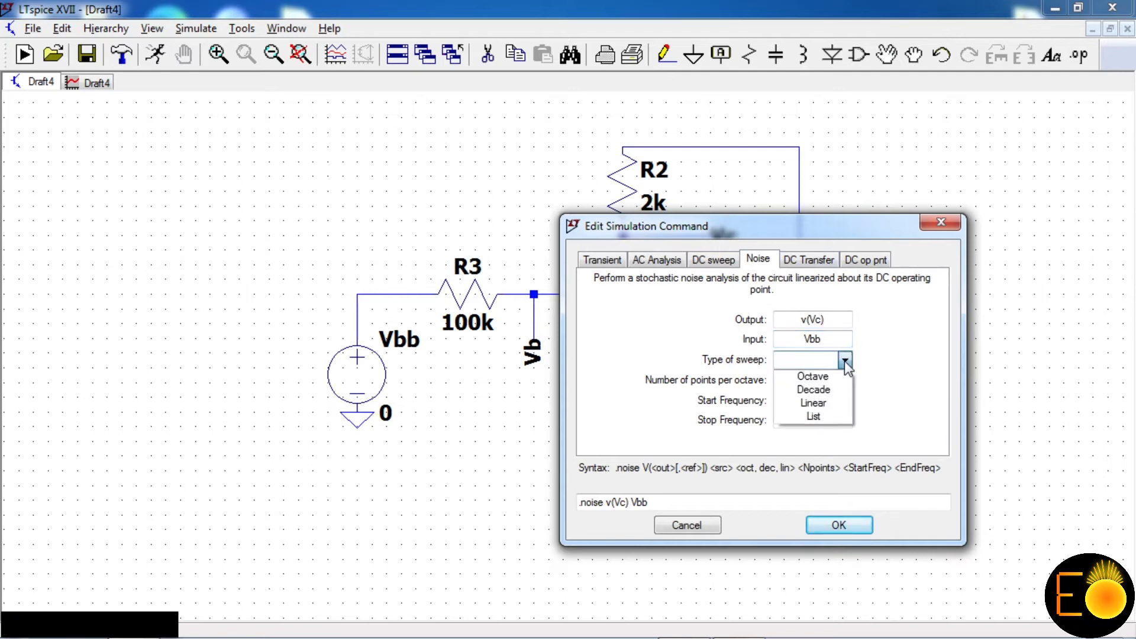
{"action": "left_click", "coordinate": [835, 389]}
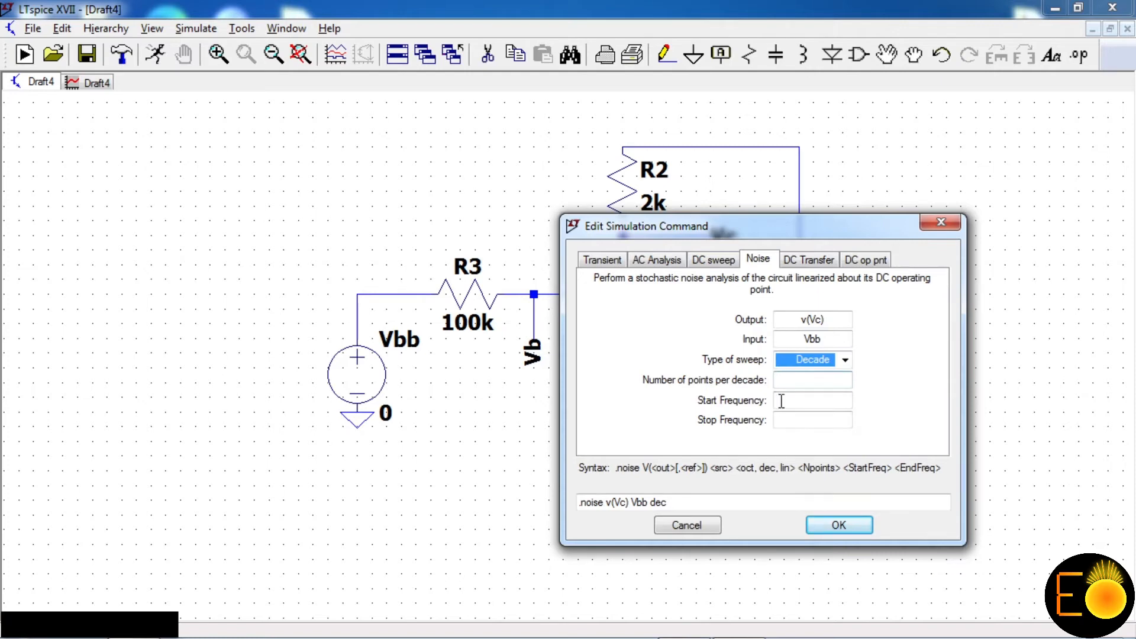
{"action": "left_click", "coordinate": [803, 377]}
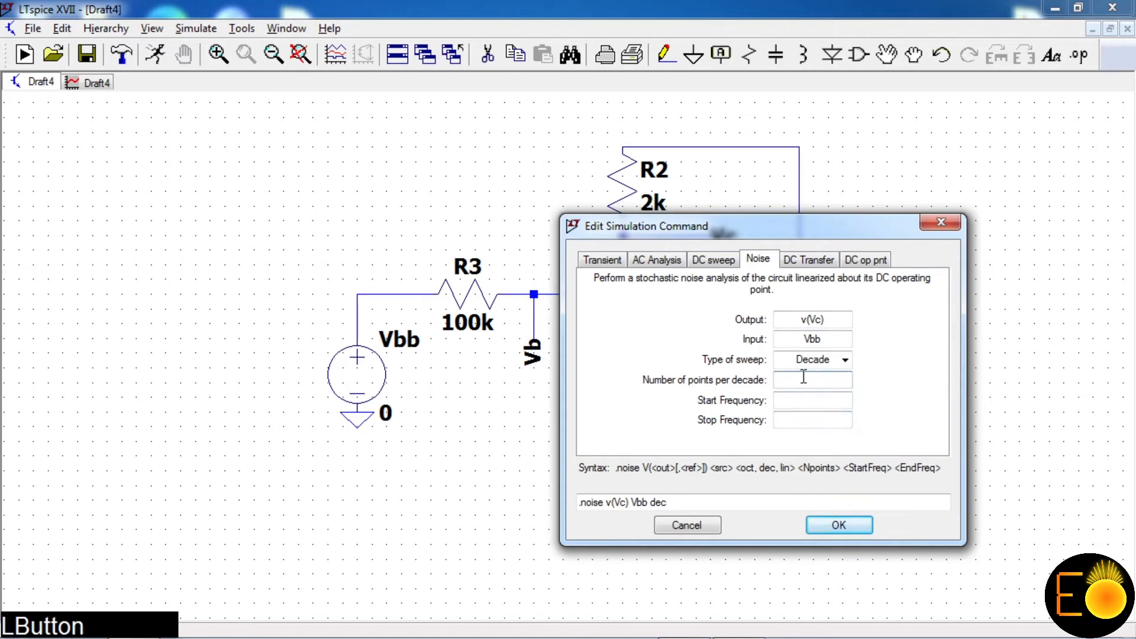
{"action": "type", "text": "100"}
{"action": "left_click", "coordinate": [827, 402]}
{"action": "type", "text": "10"}
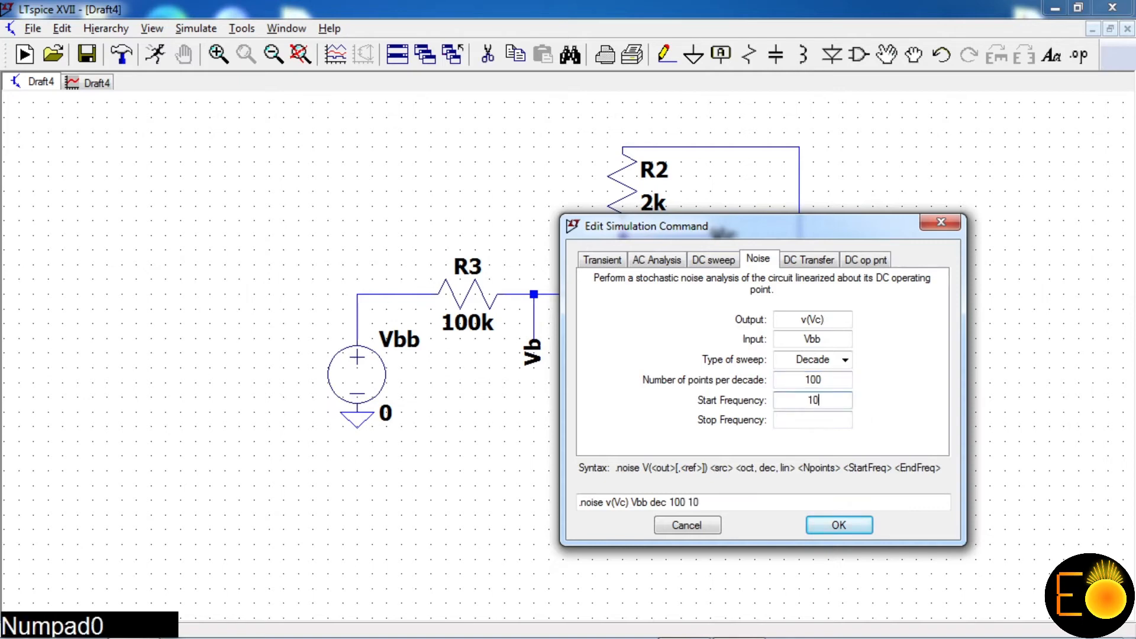
{"action": "left_click", "coordinate": [791, 419]}
{"action": "type", "text": "10Meg"}
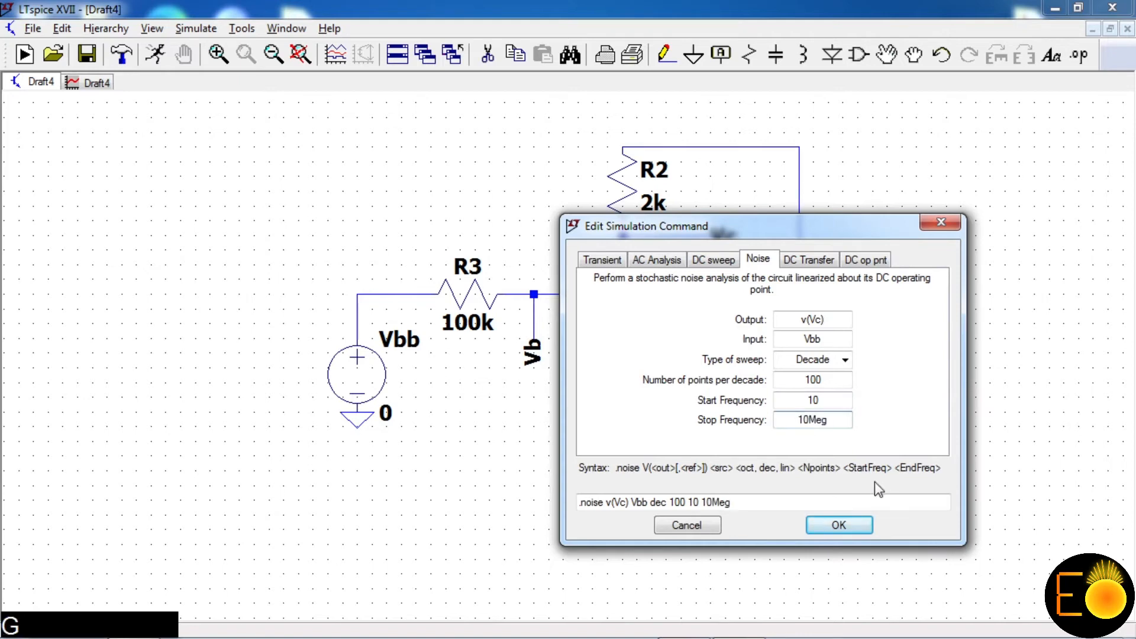
{"action": "left_click", "coordinate": [839, 525]}
{"action": "left_click", "coordinate": [387, 494]}
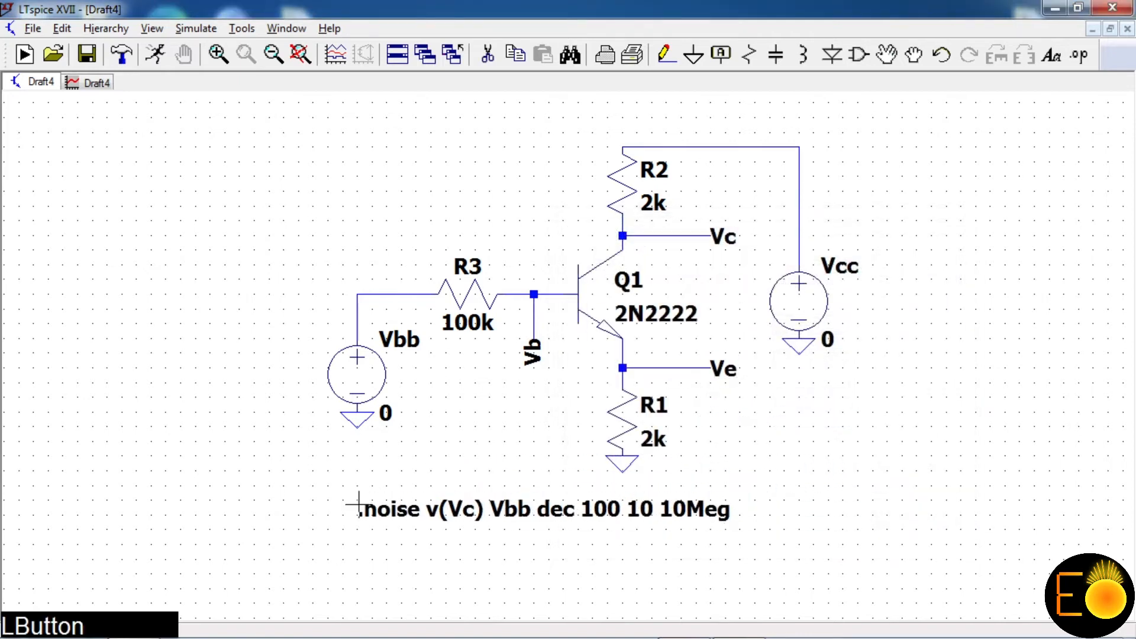
Step: Run the noise simulation and probe nodes Vc and Ve, then close the plot window and maximize the schematic
{"action": "left_click", "coordinate": [156, 54]}
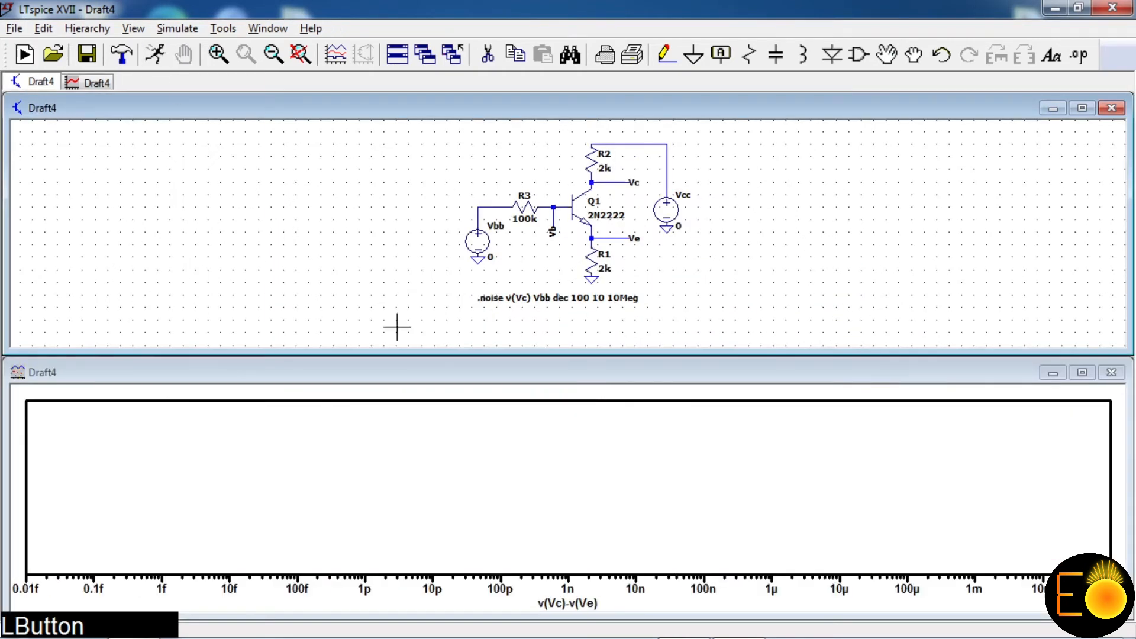
{"action": "left_click", "coordinate": [623, 179]}
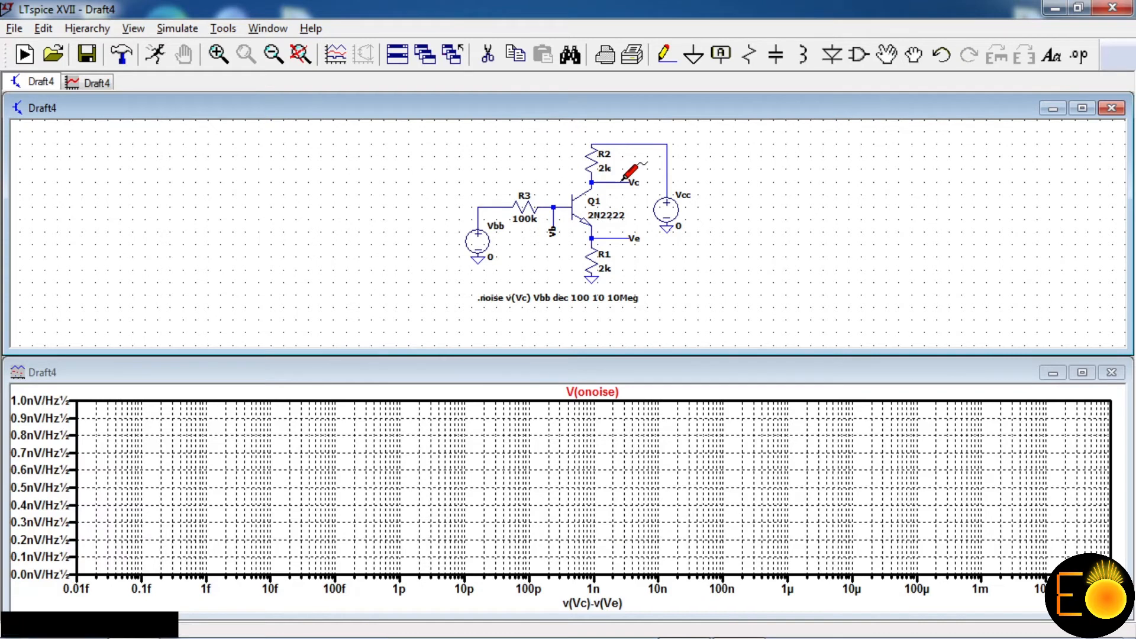
{"action": "left_click", "coordinate": [621, 236]}
{"action": "left_click", "coordinate": [621, 238]}
{"action": "left_click", "coordinate": [1111, 372]}
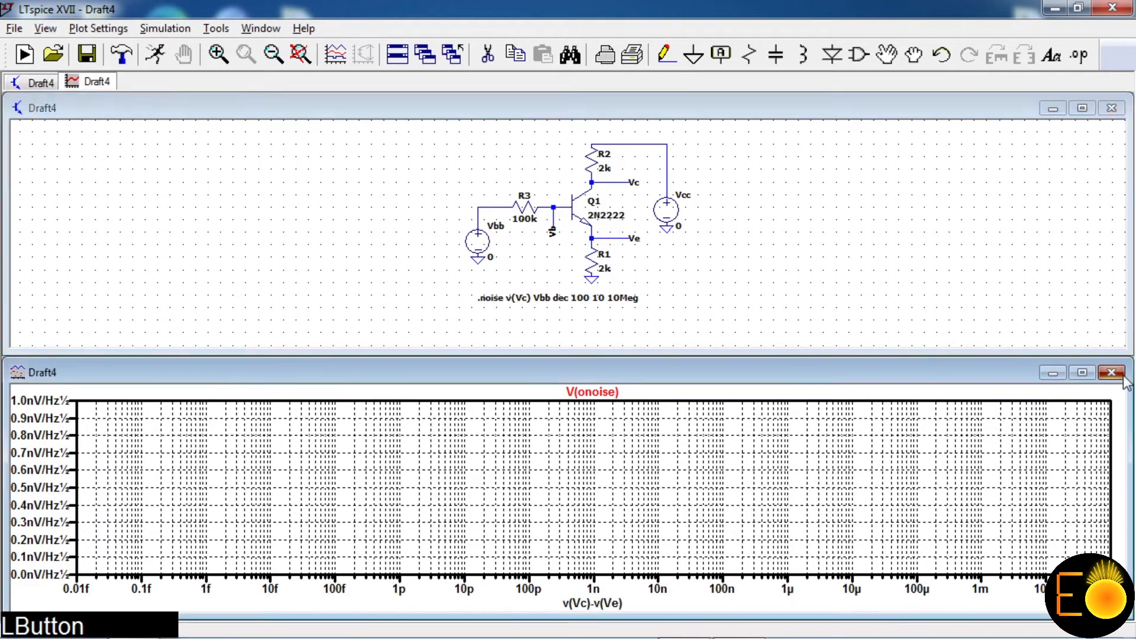
{"action": "left_click", "coordinate": [1082, 89]}
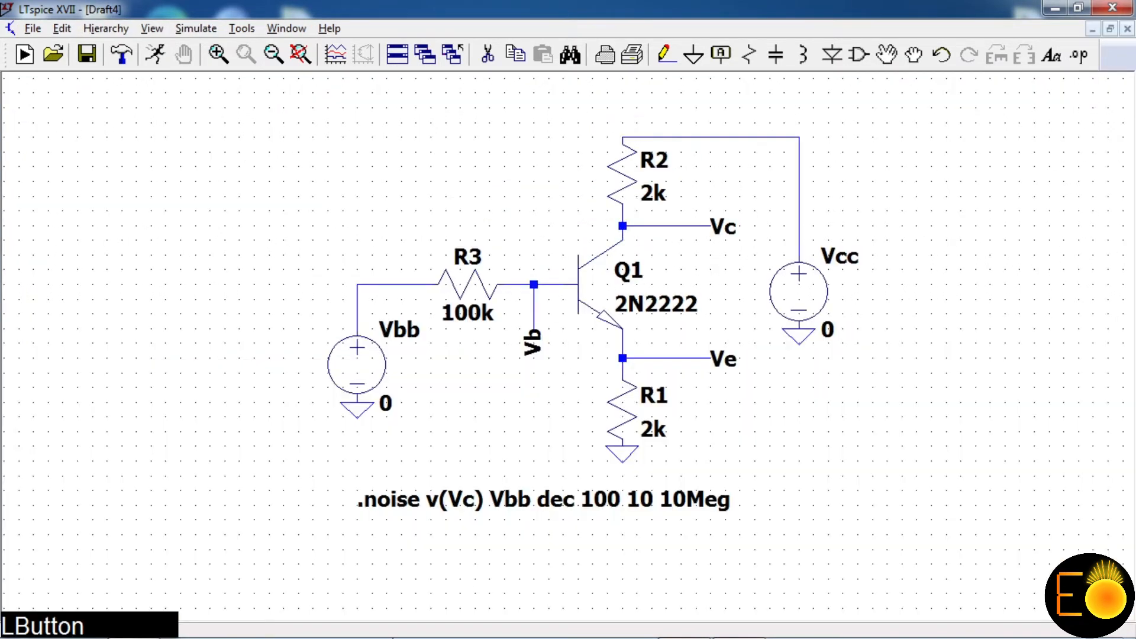
Step: Switch to the Chrome browser and open the Google home page
{"action": "mouse_move", "coordinate": [338, 609]}
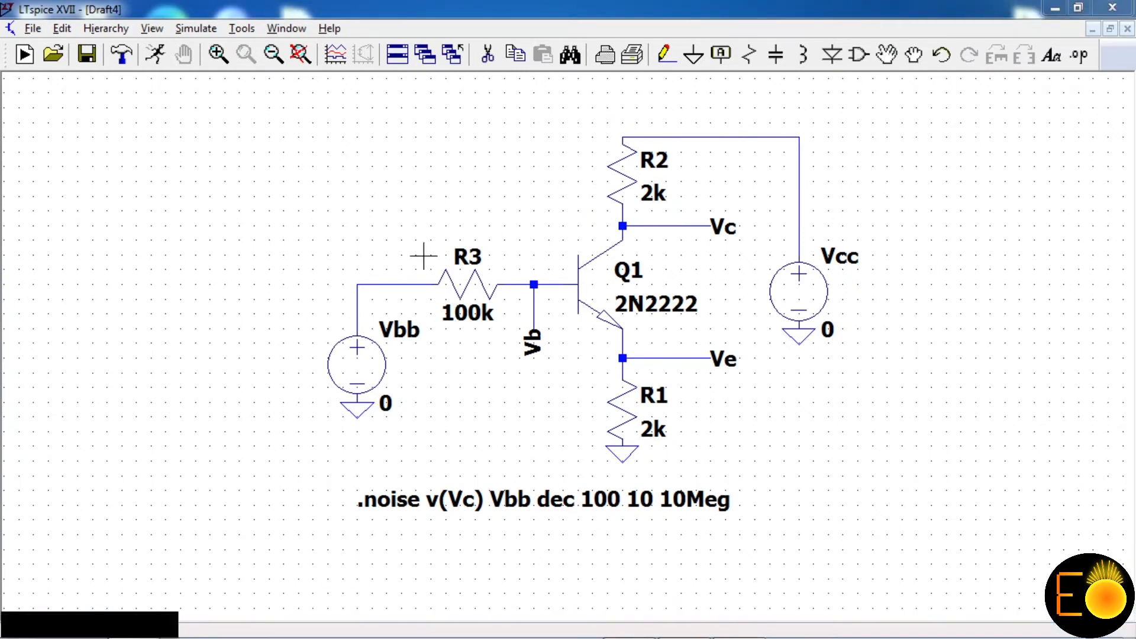
{"action": "mouse_move", "coordinate": [568, 637]}
{"action": "left_click", "coordinate": [628, 621]}
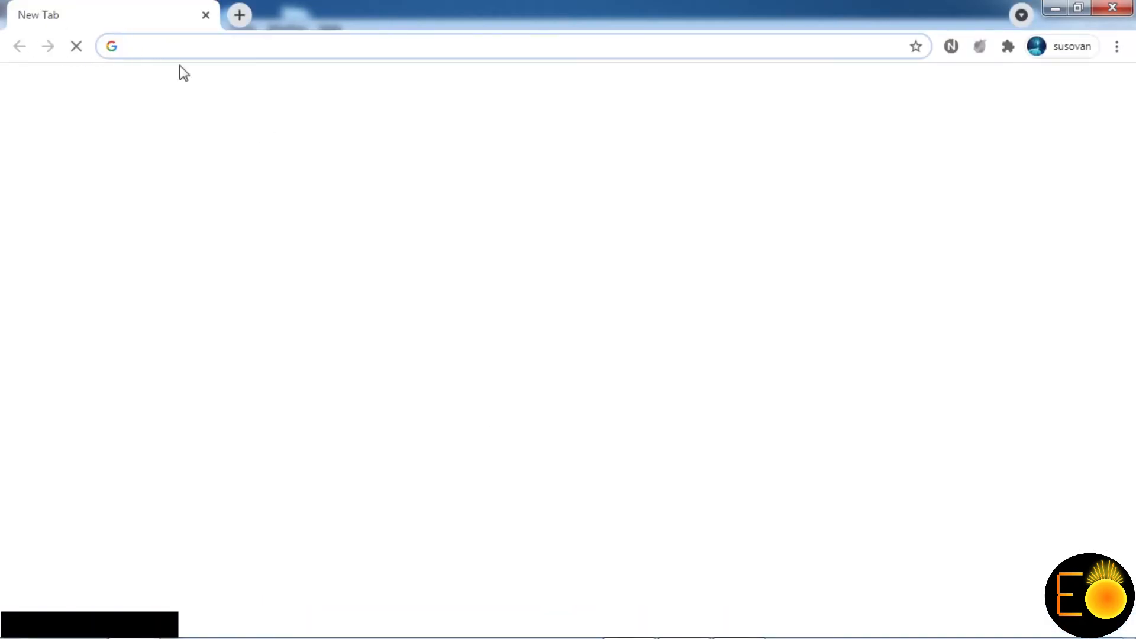
{"action": "type", "text": "goog"}
{"action": "key", "text": "Return"}
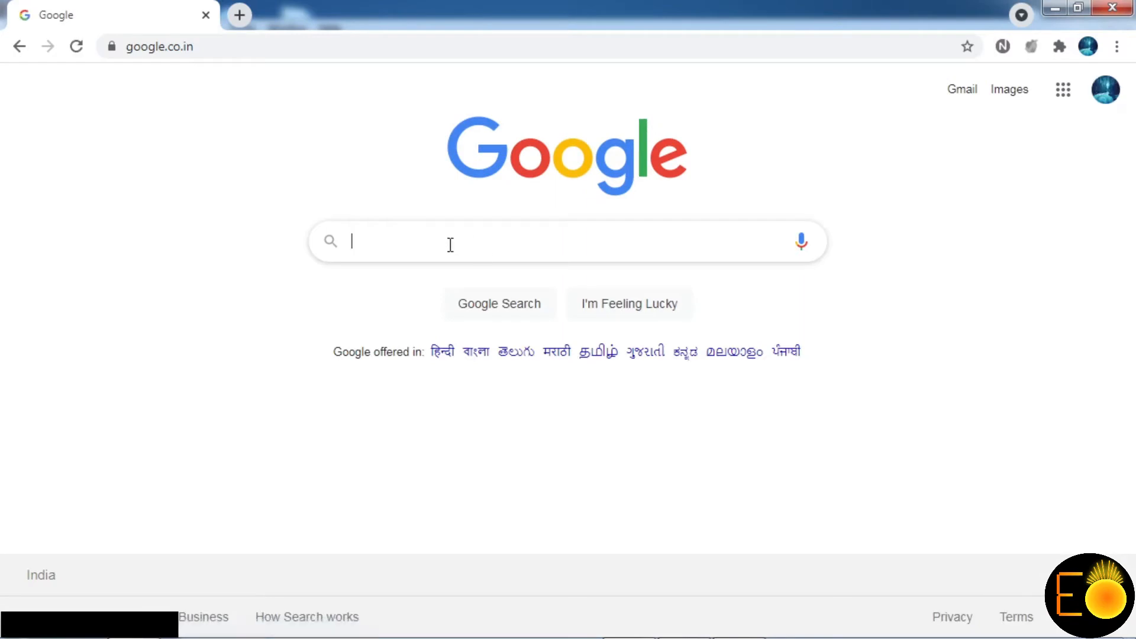
Step: Search Google for "noise analysis in ltspice"
{"action": "type", "text": "noise analysis"}
{"action": "key", "text": "Down"}
{"action": "key", "text": "Down"}
{"action": "key", "text": "Down"}
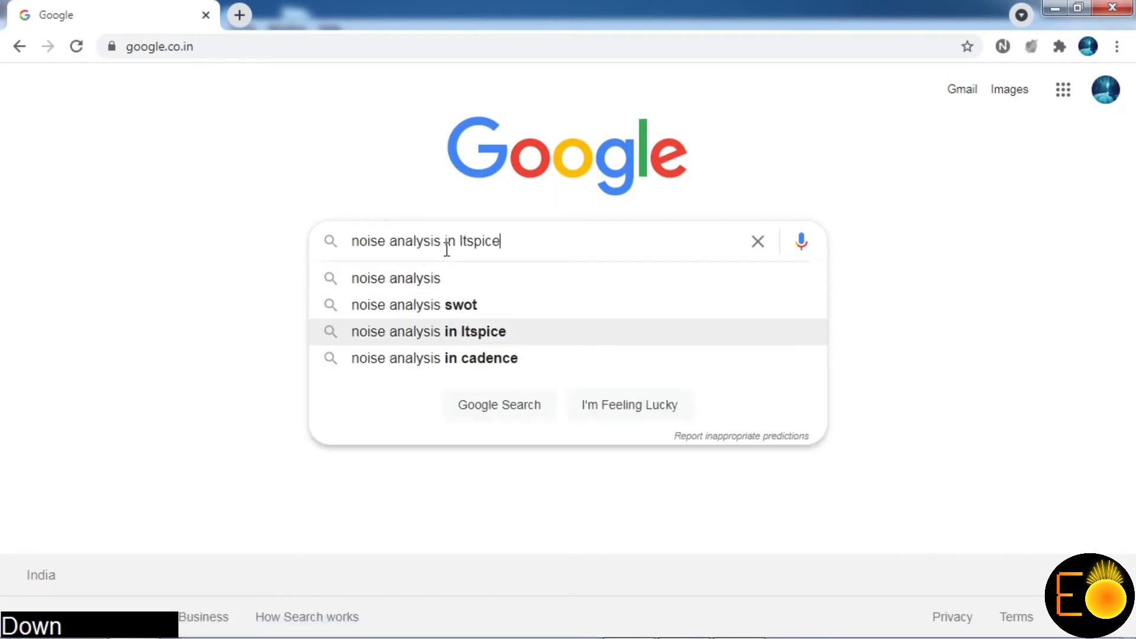
{"action": "key", "text": "Return"}
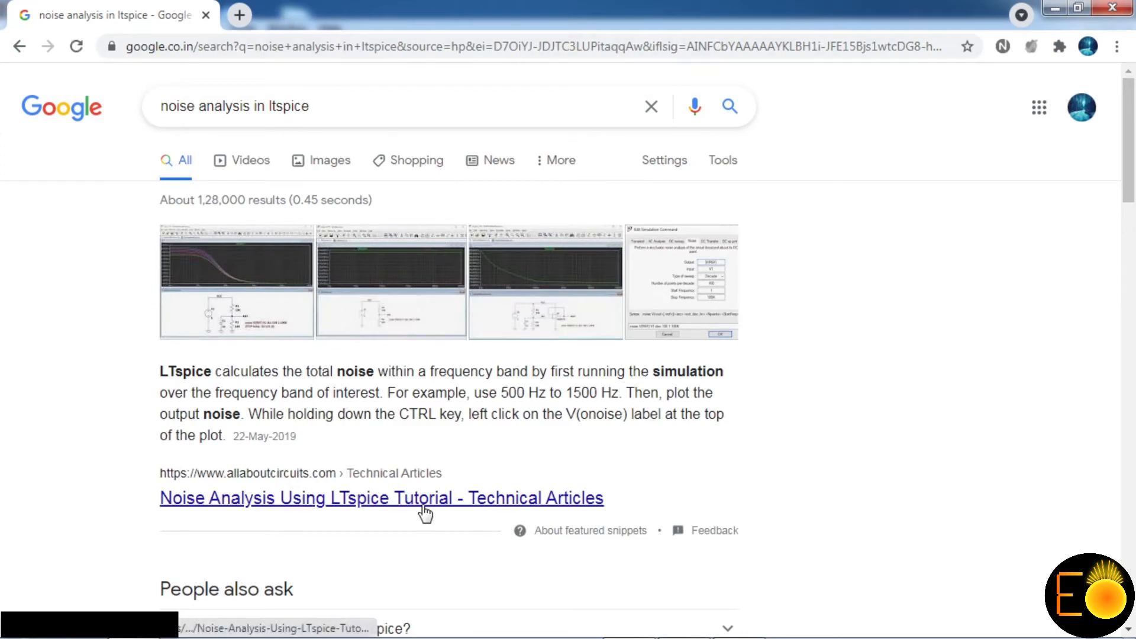
Step: Look through the search results for articles and videos on LTspice noise analysis, then return to the start of the page
{"action": "scroll", "coordinate": [424, 513], "scroll_direction": "down", "scroll_amount": 10}
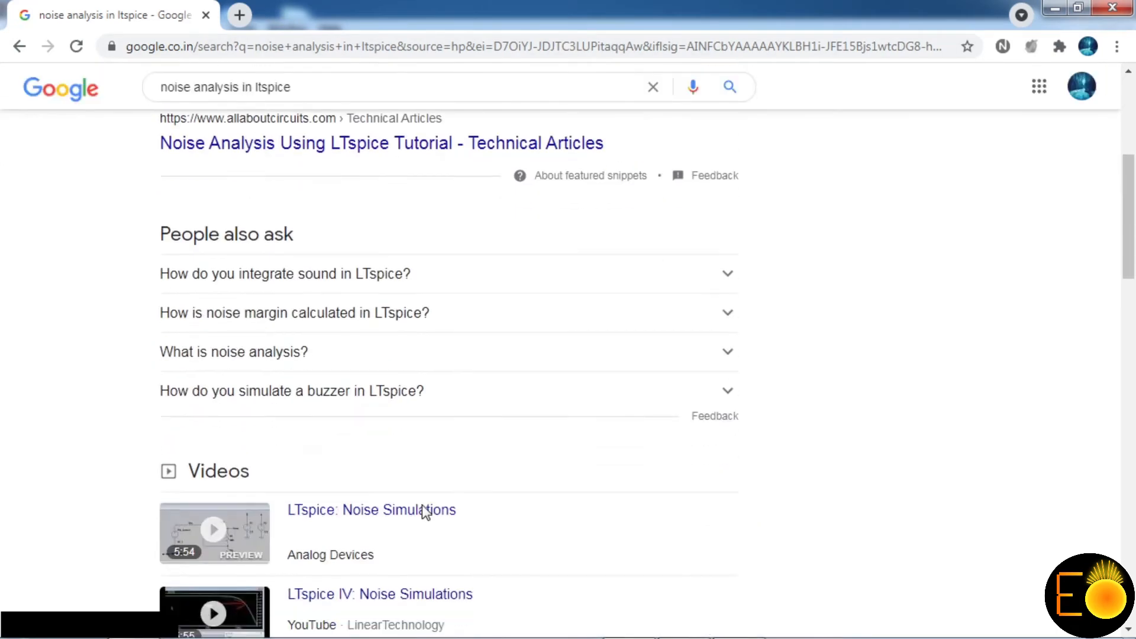
{"action": "scroll", "coordinate": [424, 512], "scroll_direction": "down", "scroll_amount": 3}
{"action": "scroll", "coordinate": [422, 509], "scroll_direction": "down", "scroll_amount": 4}
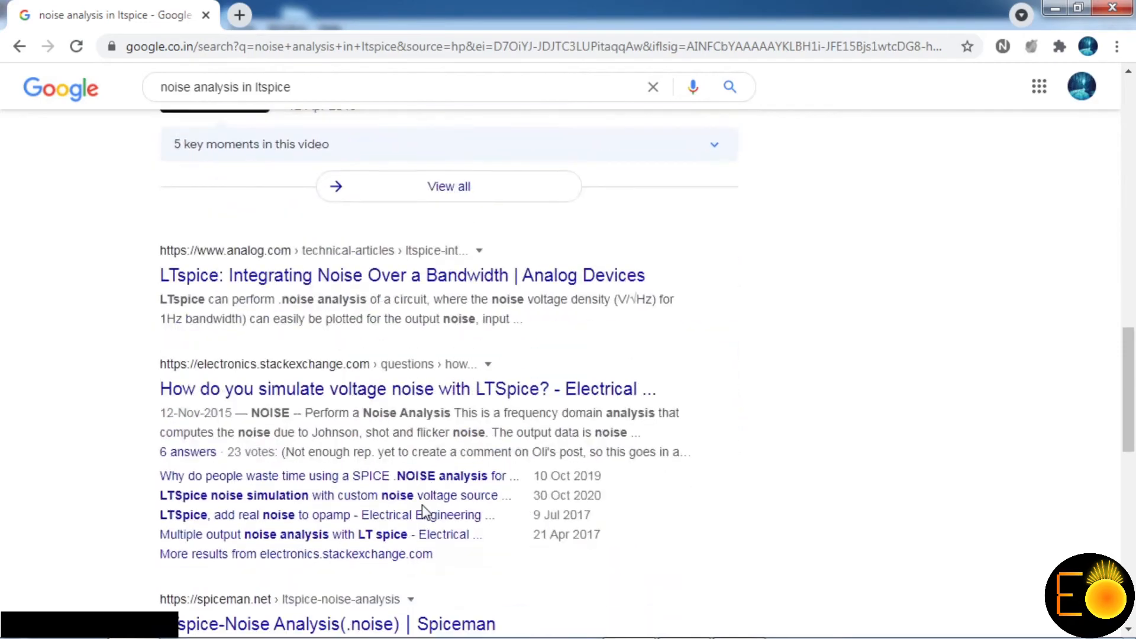
{"action": "scroll", "coordinate": [423, 510], "scroll_direction": "down", "scroll_amount": 3}
{"action": "scroll", "coordinate": [429, 511], "scroll_direction": "down", "scroll_amount": 4}
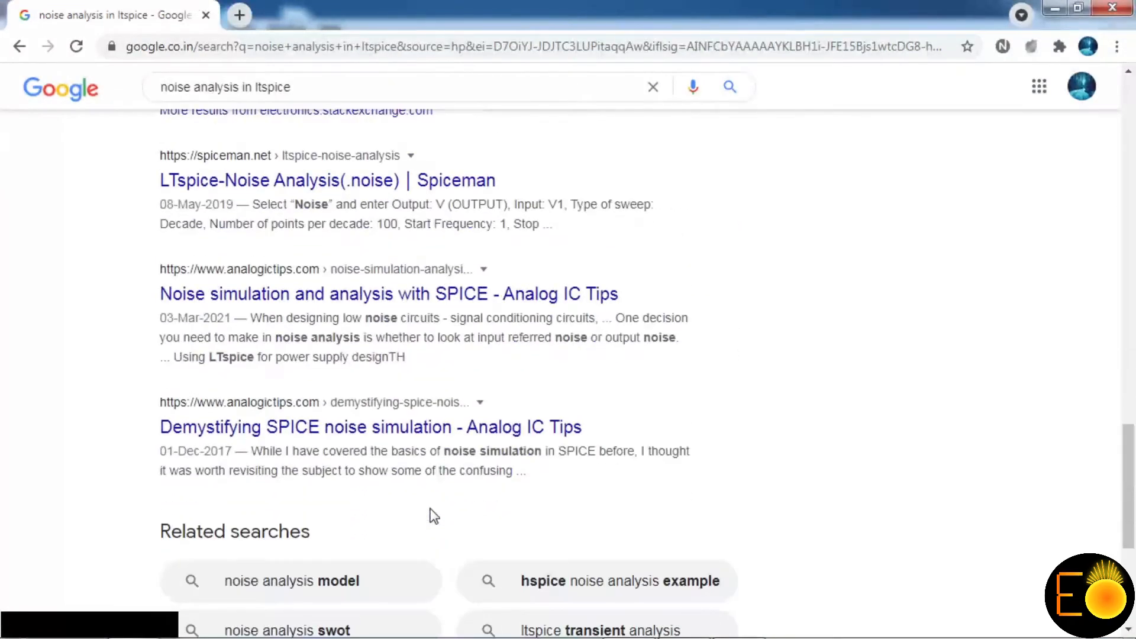
{"action": "scroll", "coordinate": [436, 515], "scroll_direction": "down", "scroll_amount": 2}
{"action": "scroll", "coordinate": [444, 515], "scroll_direction": "up", "scroll_amount": 15}
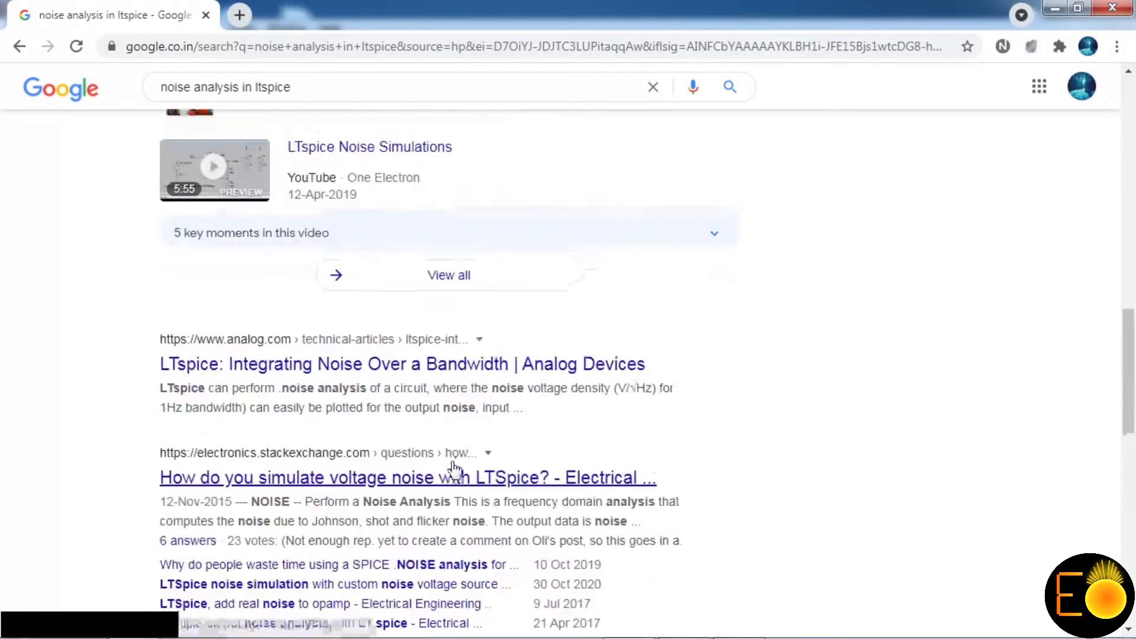
{"action": "scroll", "coordinate": [460, 442], "scroll_direction": "up", "scroll_amount": 6}
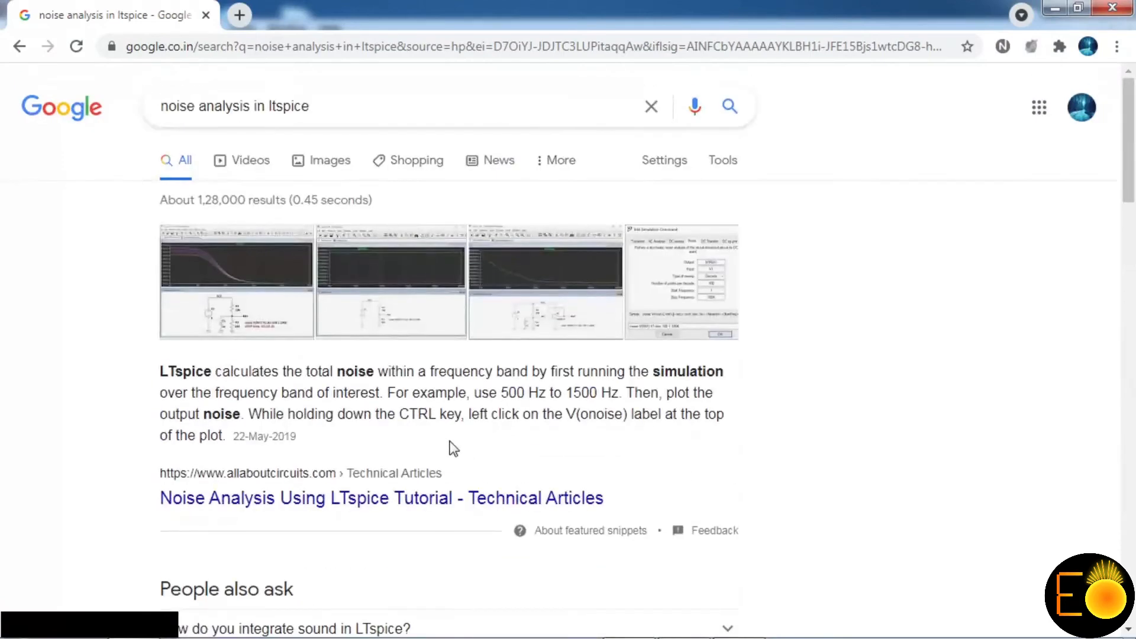
Step: Extend the Google query to "noise analysis in ltspice youspice" and run the search
{"action": "left_click", "coordinate": [349, 110]}
{"action": "type", "text": "you"}
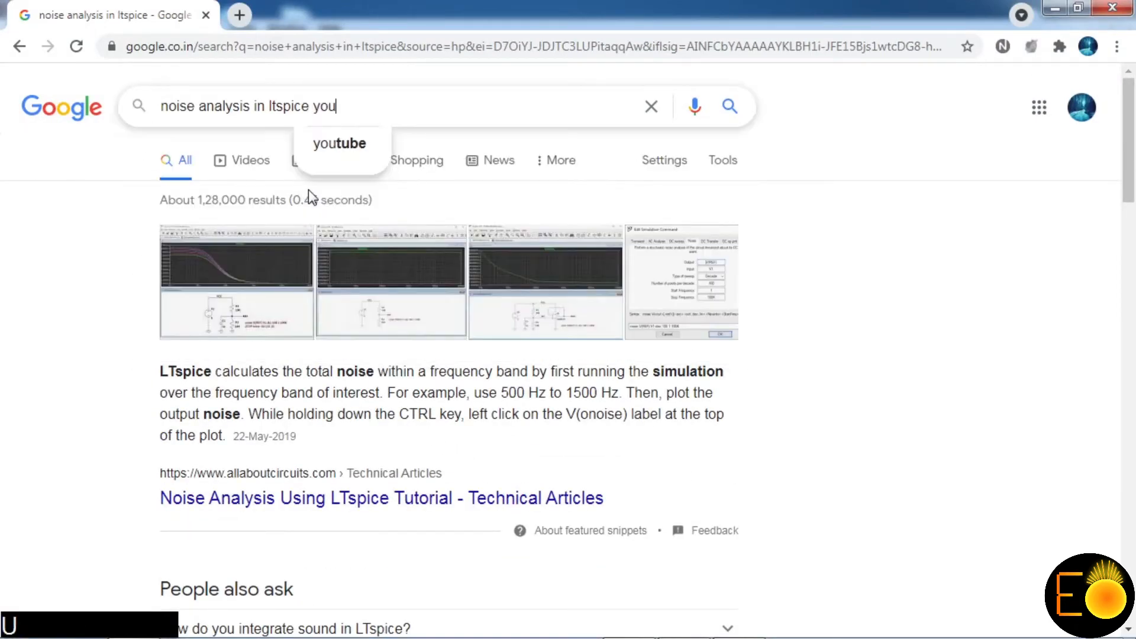
{"action": "type", "text": "spic"}
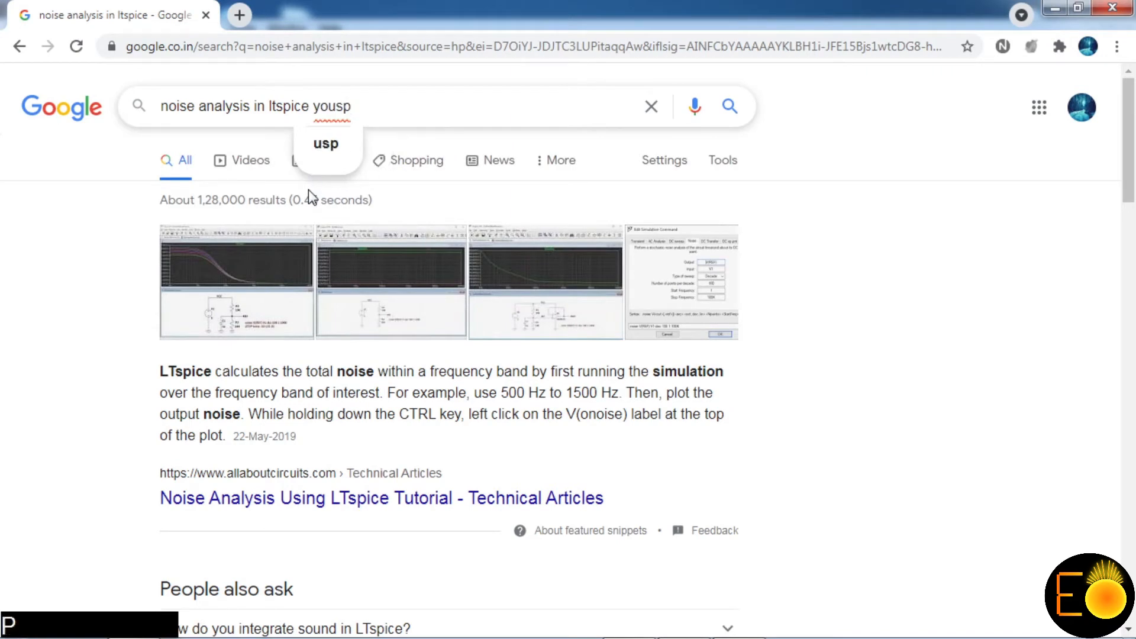
{"action": "type", "text": "e"}
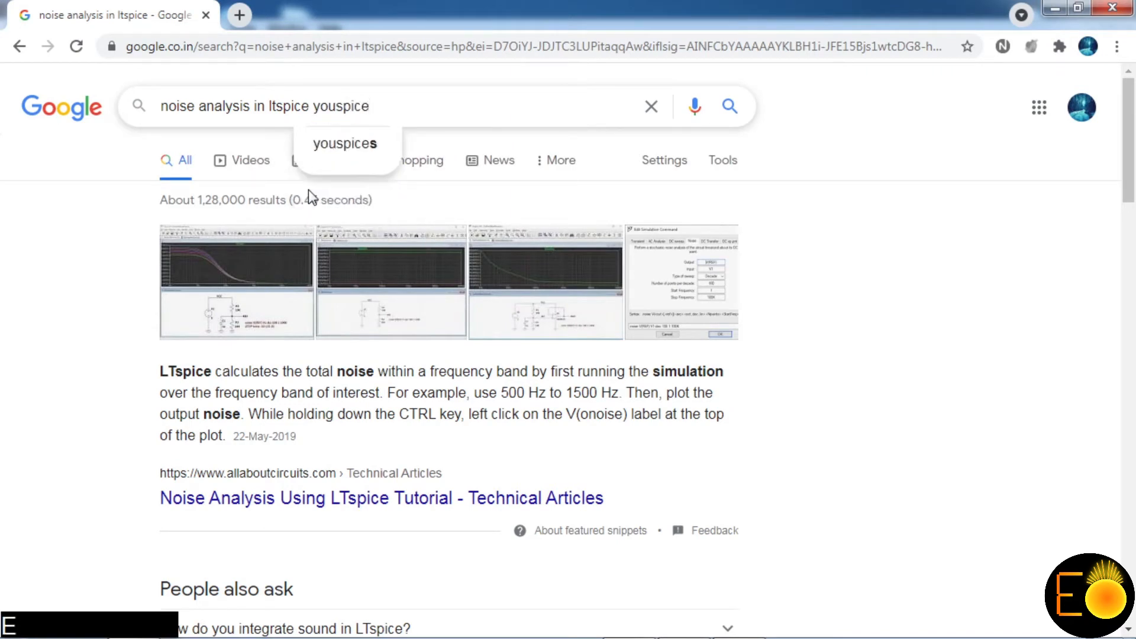
{"action": "key", "text": "Return"}
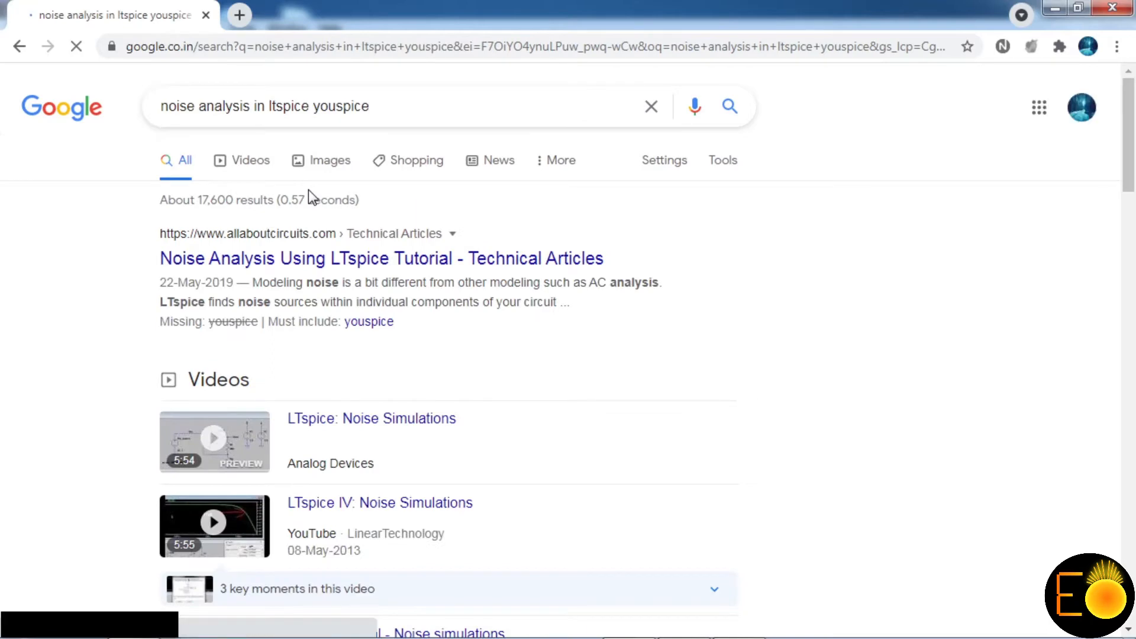
Step: Check the results and open the All About Circuits article "Noise Analysis Using LTspice Tutorial" in a new tab, switching to it
{"action": "scroll", "coordinate": [308, 194], "scroll_direction": "down", "scroll_amount": 7}
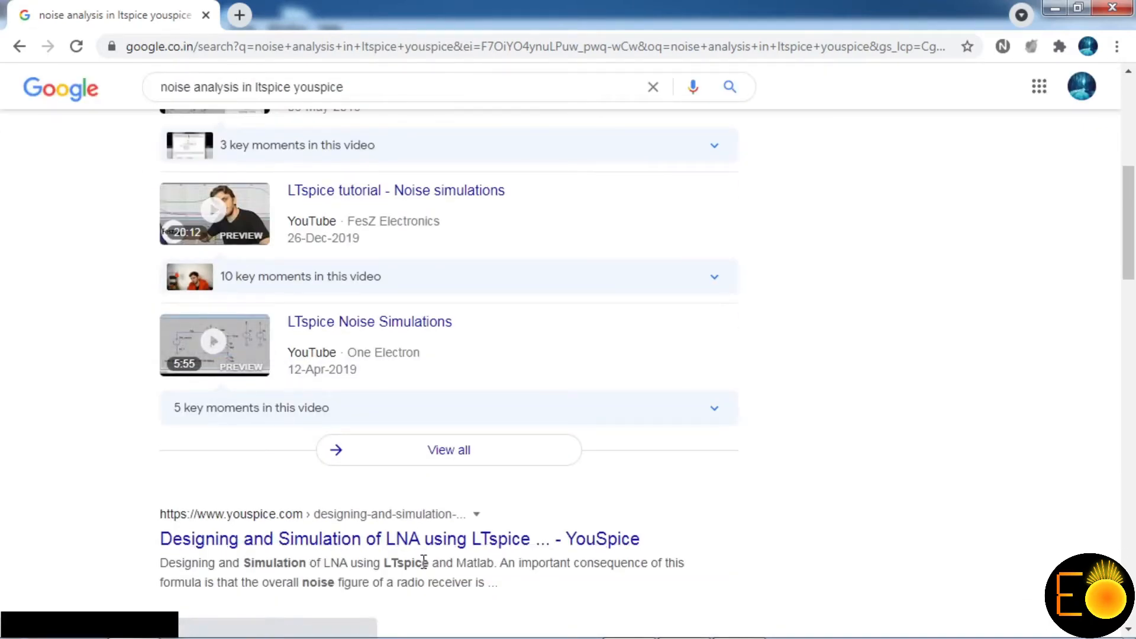
{"action": "scroll", "coordinate": [444, 553], "scroll_direction": "down", "scroll_amount": 3}
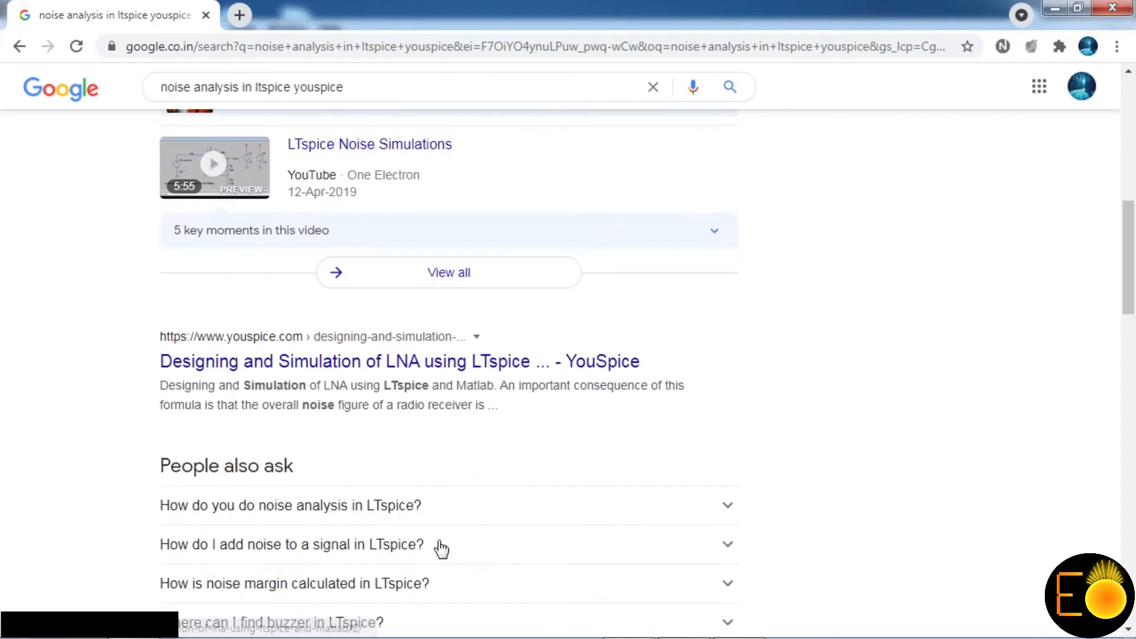
{"action": "scroll", "coordinate": [426, 532], "scroll_direction": "up", "scroll_amount": 8}
{"action": "scroll", "coordinate": [379, 532], "scroll_direction": "up", "scroll_amount": 2}
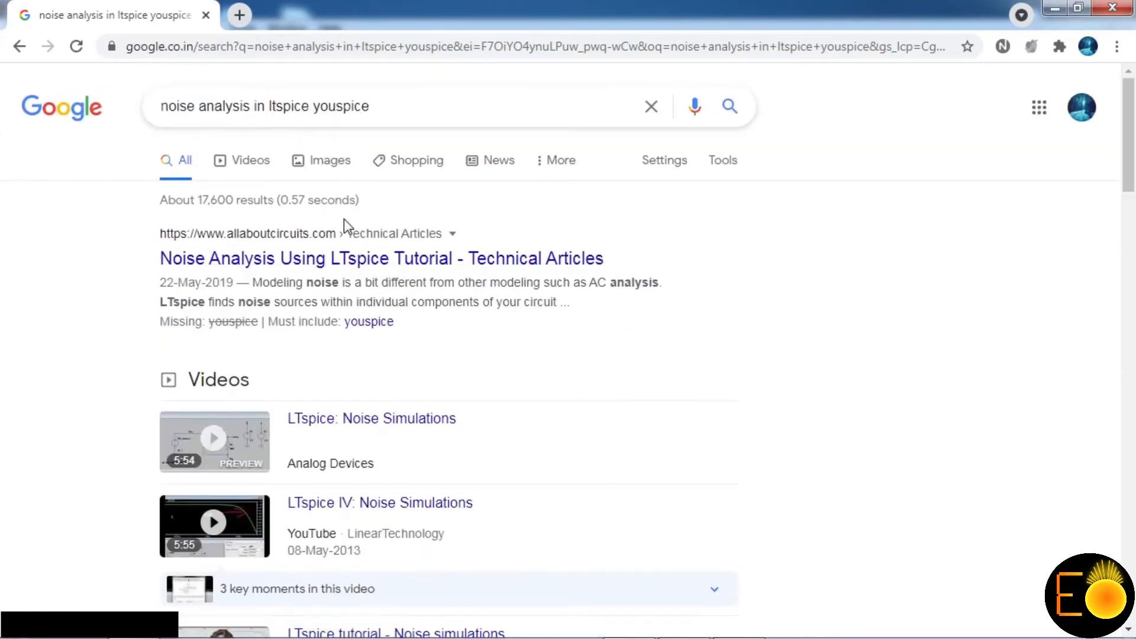
{"action": "right_click", "coordinate": [374, 268]}
{"action": "left_click", "coordinate": [378, 277]}
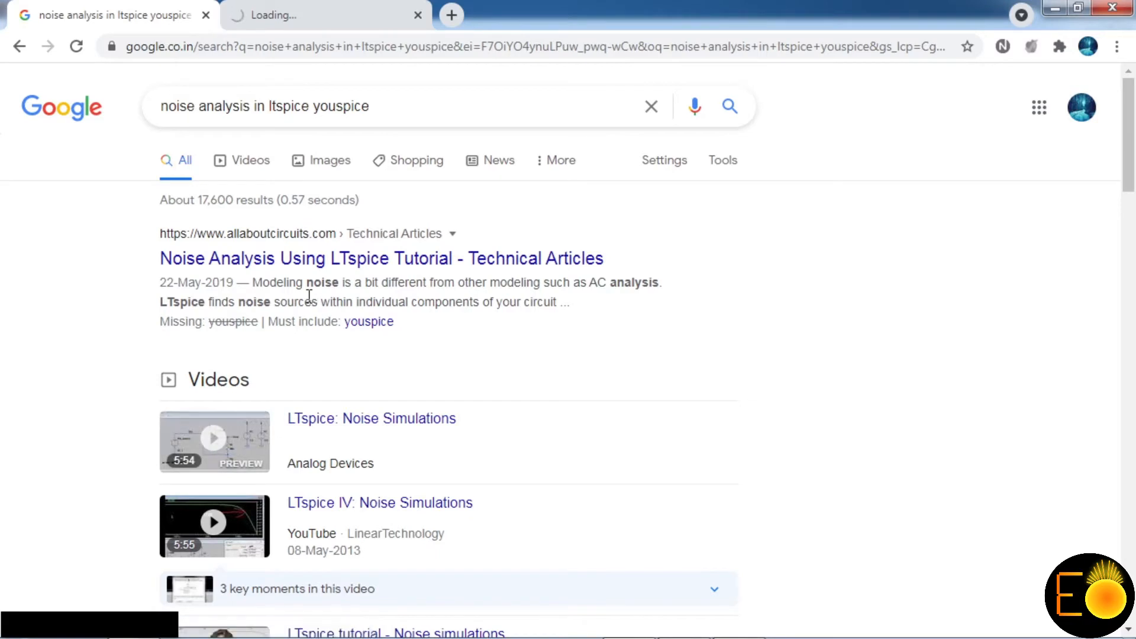
{"action": "left_click", "coordinate": [286, 10]}
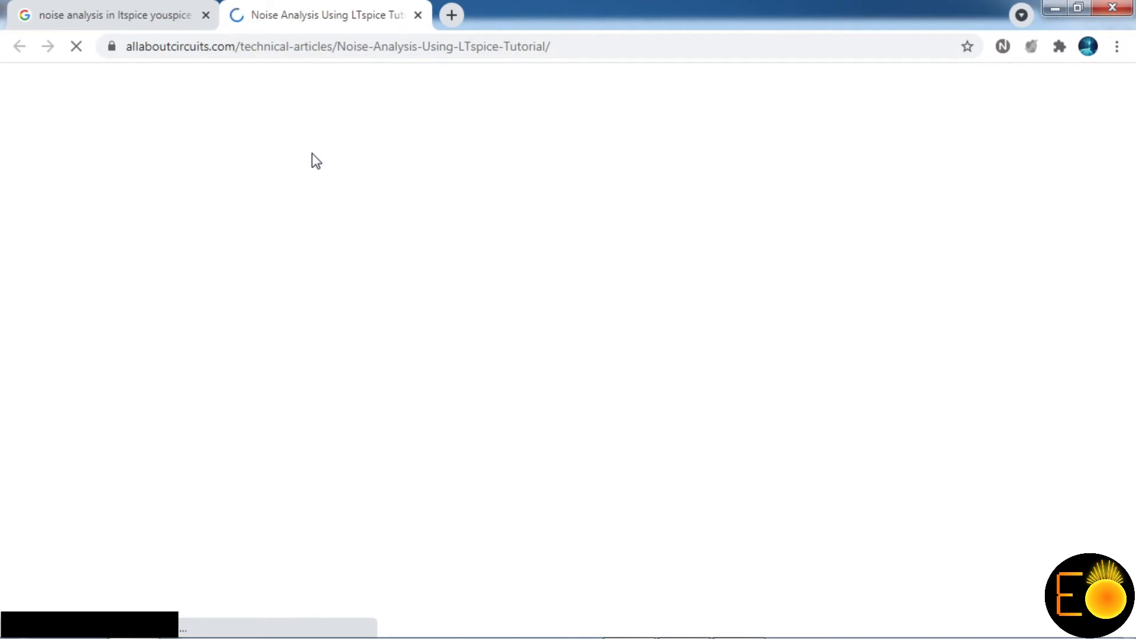
Step: Start reading the noise analysis article and dismiss the full-page advertisement to continue to the site
{"action": "scroll", "coordinate": [331, 355], "scroll_direction": "down", "scroll_amount": 10}
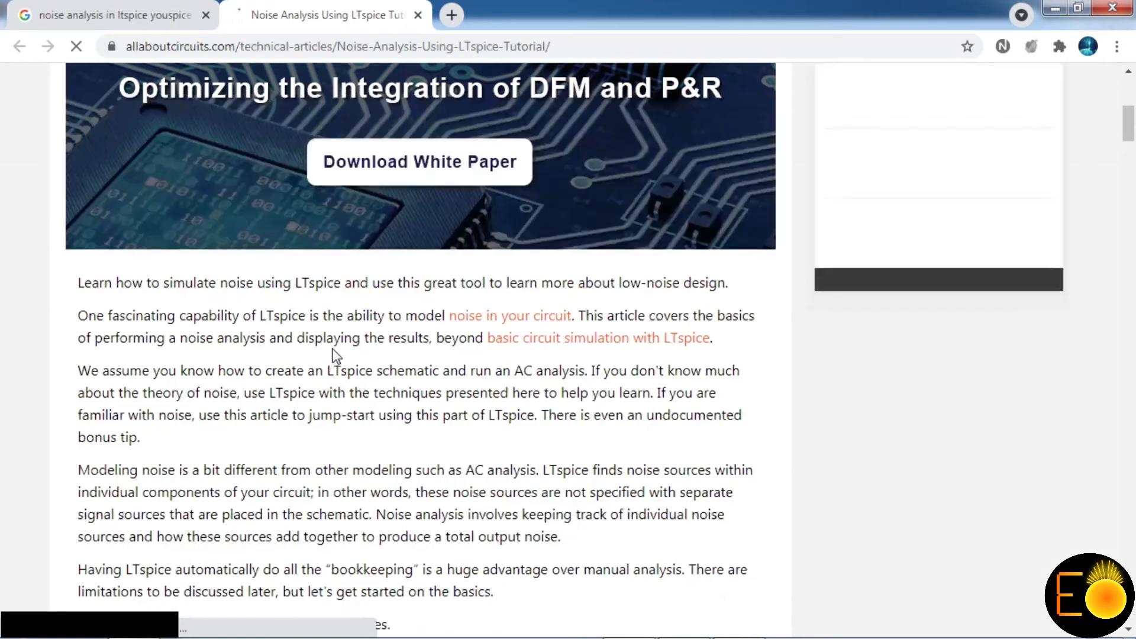
{"action": "scroll", "coordinate": [336, 355], "scroll_direction": "down", "scroll_amount": 1}
{"action": "left_click", "coordinate": [336, 355]}
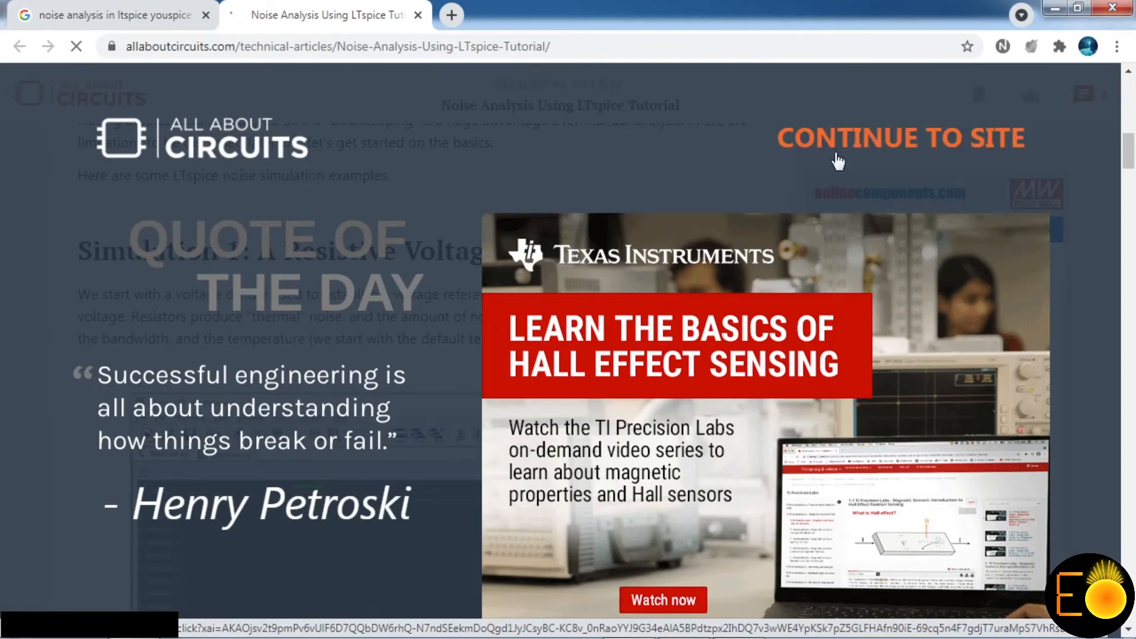
{"action": "left_click", "coordinate": [858, 143]}
Step: Examine the article's resistive voltage divider example, including its schematic and the noise simulation command settings
{"action": "scroll", "coordinate": [390, 296], "scroll_direction": "down", "scroll_amount": 5}
{"action": "scroll", "coordinate": [375, 303], "scroll_direction": "down", "scroll_amount": 2}
{"action": "scroll", "coordinate": [387, 334], "scroll_direction": "down", "scroll_amount": 5}
{"action": "scroll", "coordinate": [387, 334], "scroll_direction": "down", "scroll_amount": 6}
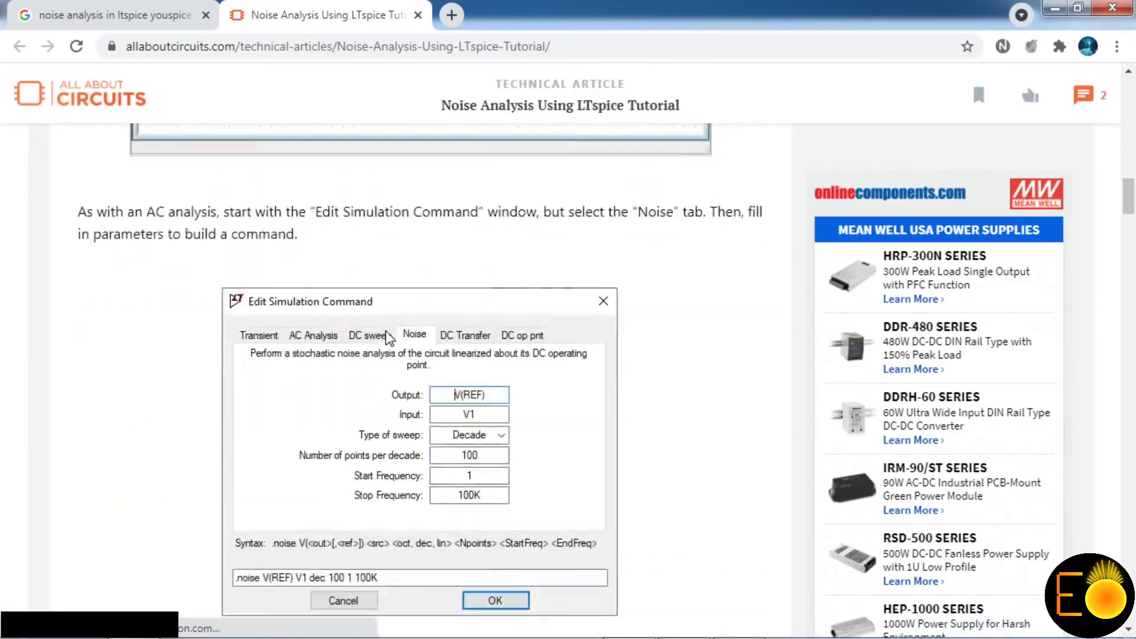
{"action": "scroll", "coordinate": [462, 358], "scroll_direction": "up", "scroll_amount": 4}
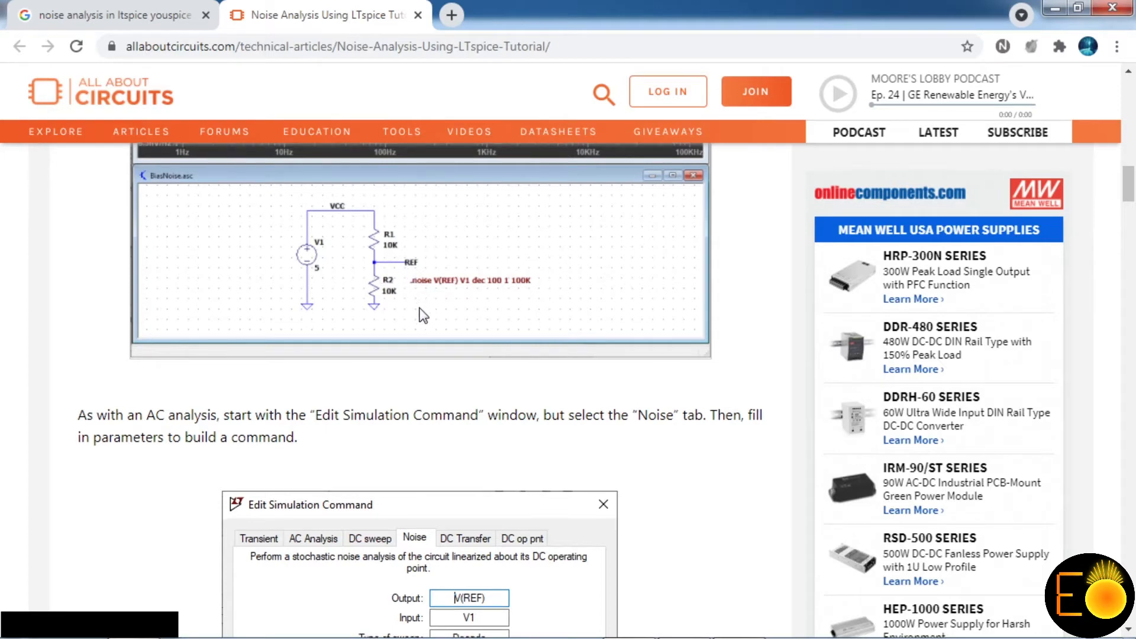
{"action": "scroll", "coordinate": [445, 366], "scroll_direction": "down", "scroll_amount": 3}
{"action": "scroll", "coordinate": [455, 434], "scroll_direction": "up", "scroll_amount": 4}
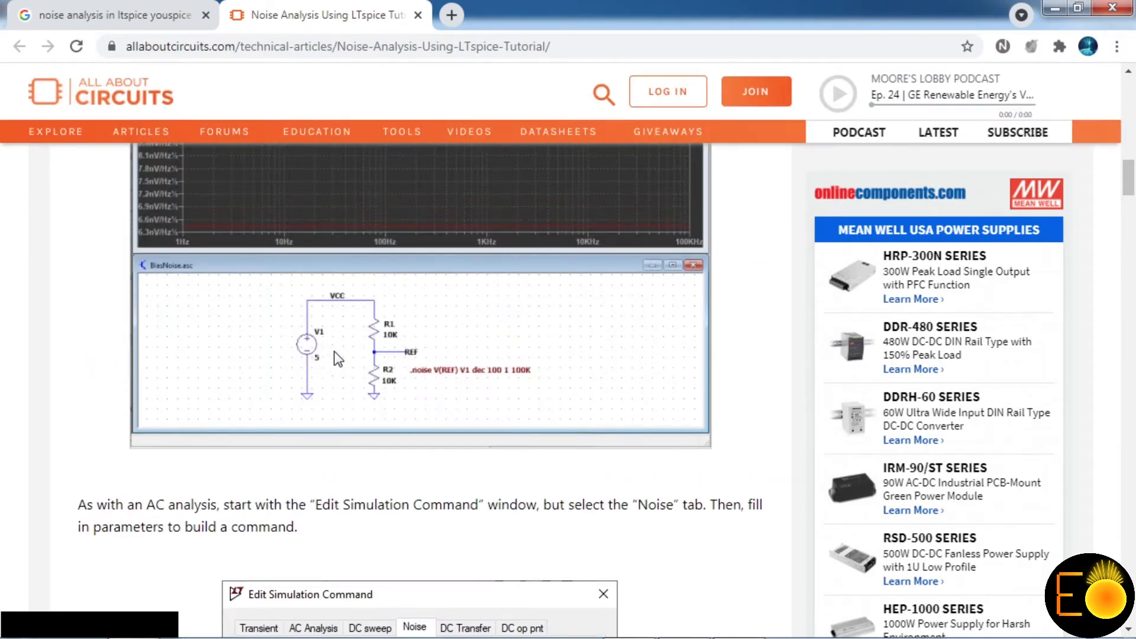
{"action": "scroll", "coordinate": [363, 357], "scroll_direction": "down", "scroll_amount": 4}
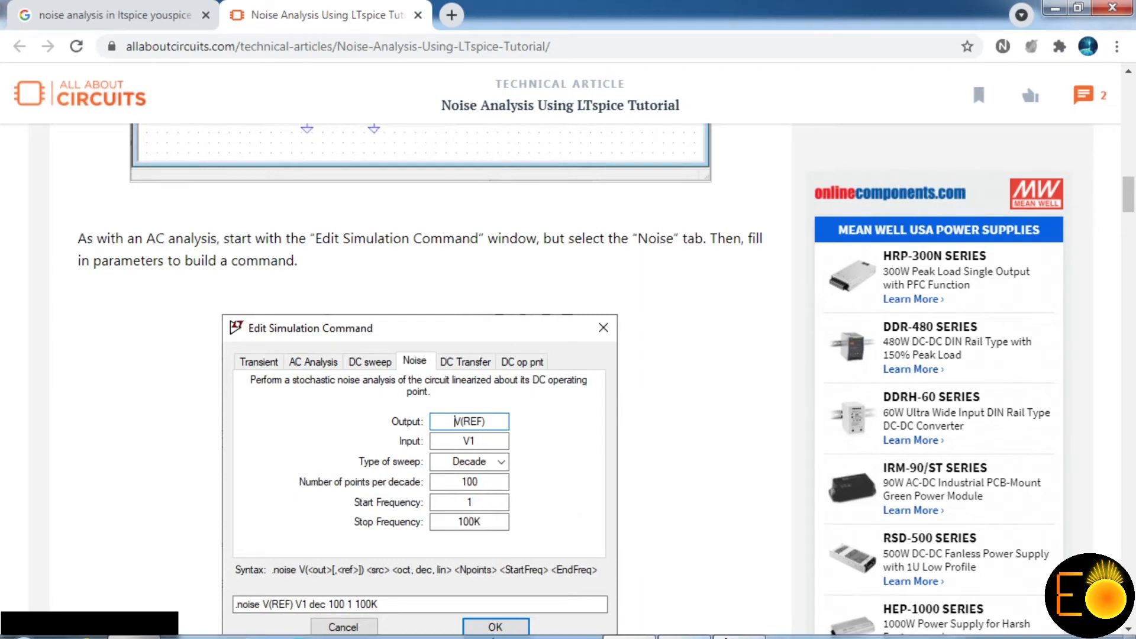
Step: Compare the schematic's .noise directive in LTspice with the article's example circuit and noise settings in Chrome
{"action": "left_click", "coordinate": [738, 623]}
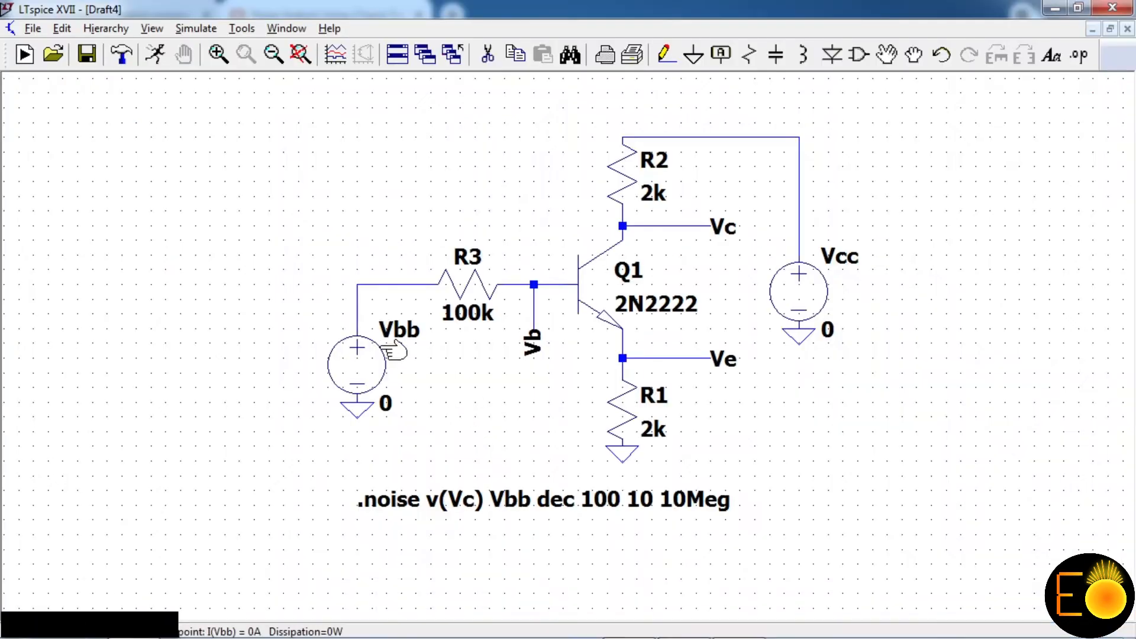
{"action": "right_click", "coordinate": [524, 506]}
{"action": "left_click", "coordinate": [508, 464]}
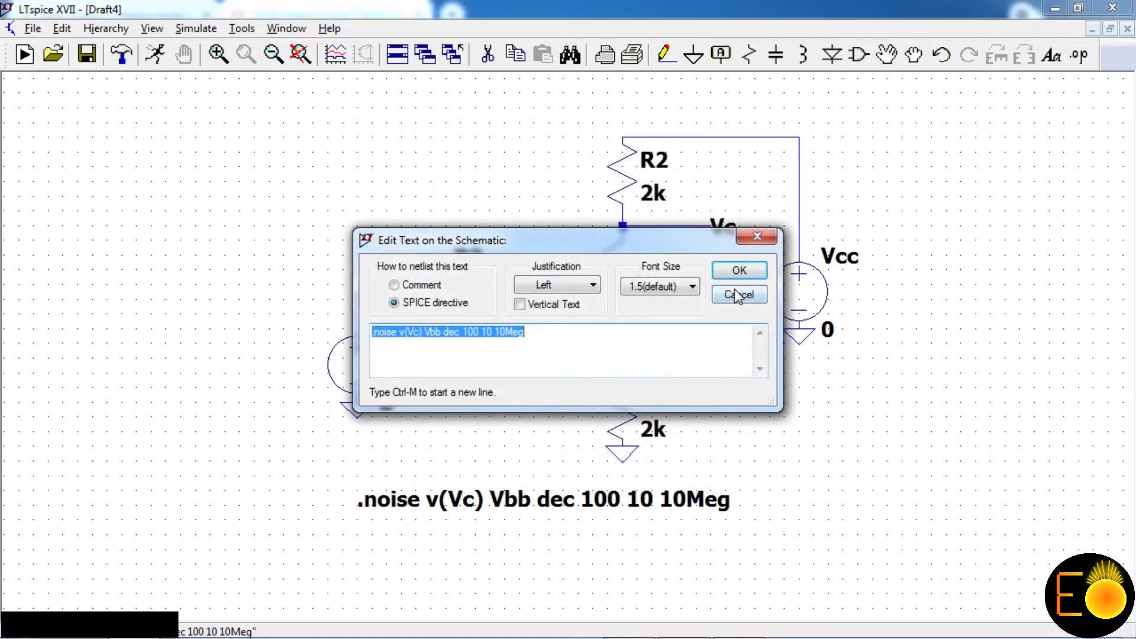
{"action": "left_click", "coordinate": [737, 294]}
{"action": "left_click", "coordinate": [629, 630]}
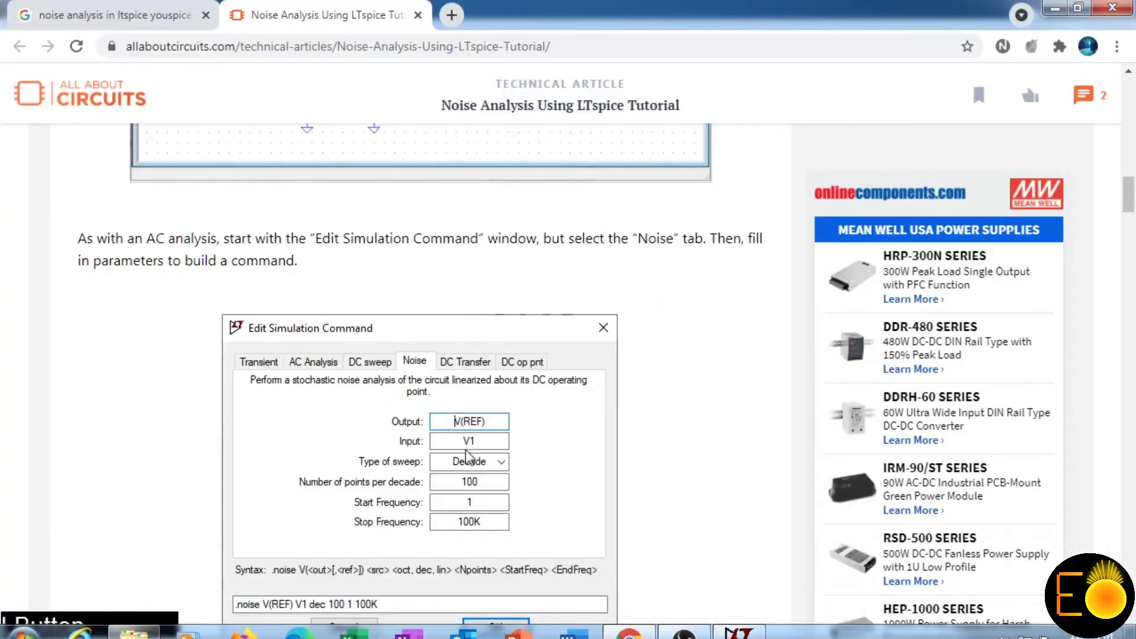
{"action": "scroll", "coordinate": [464, 422], "scroll_direction": "up", "scroll_amount": 5}
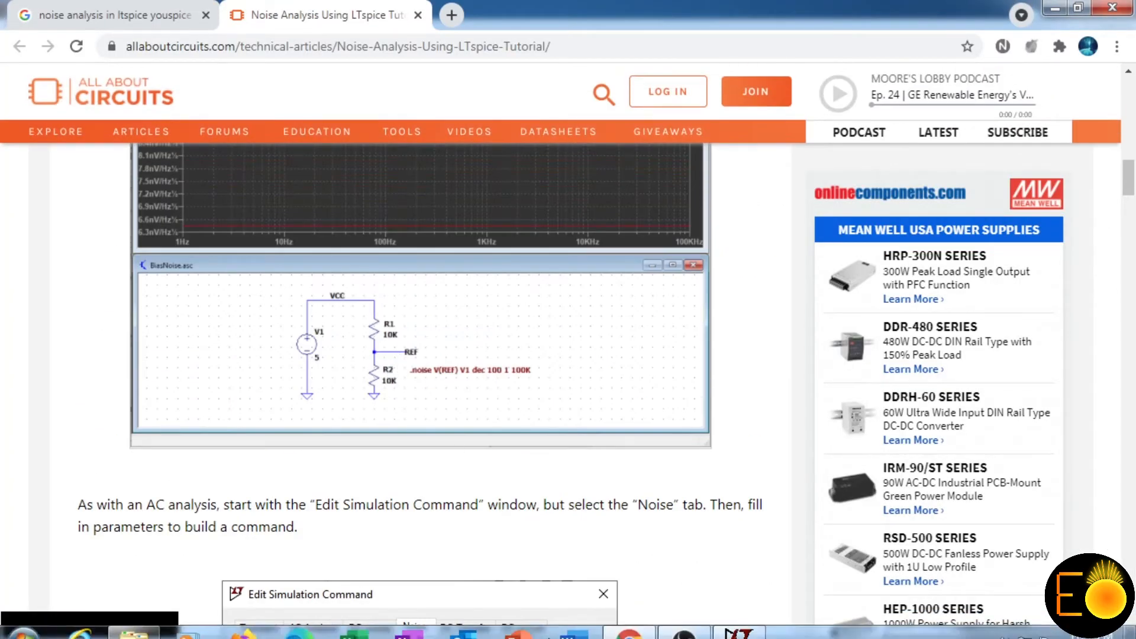
{"action": "scroll", "coordinate": [531, 558], "scroll_direction": "down", "scroll_amount": 5}
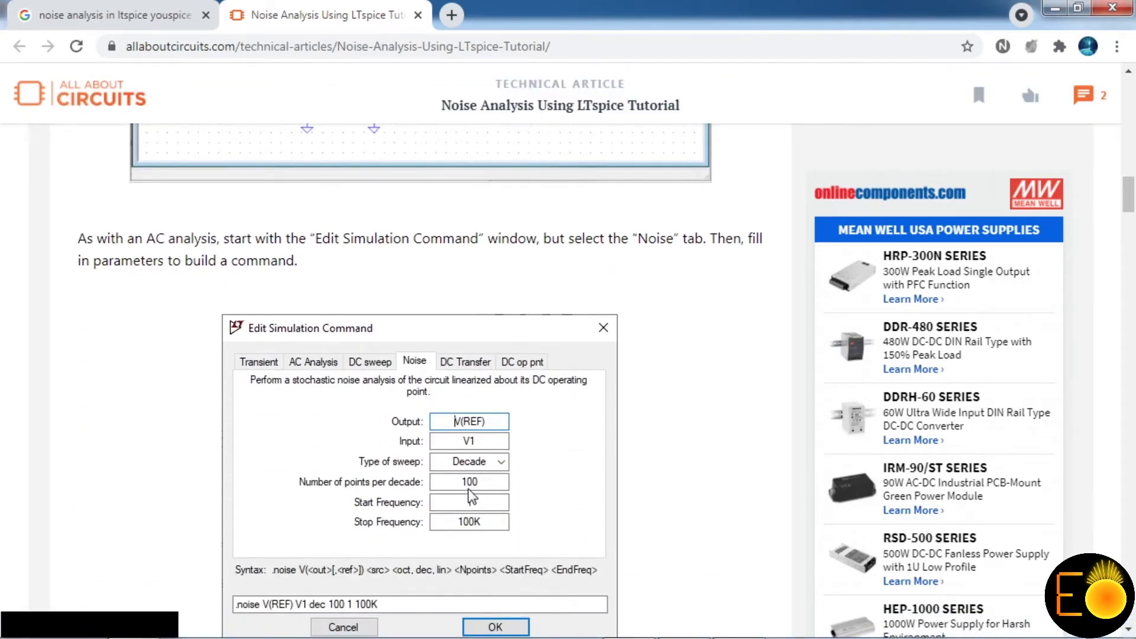
Step: Switch to LTspice, set the noise analysis stop frequency to 100k, and run the simulation
{"action": "left_click", "coordinate": [738, 627]}
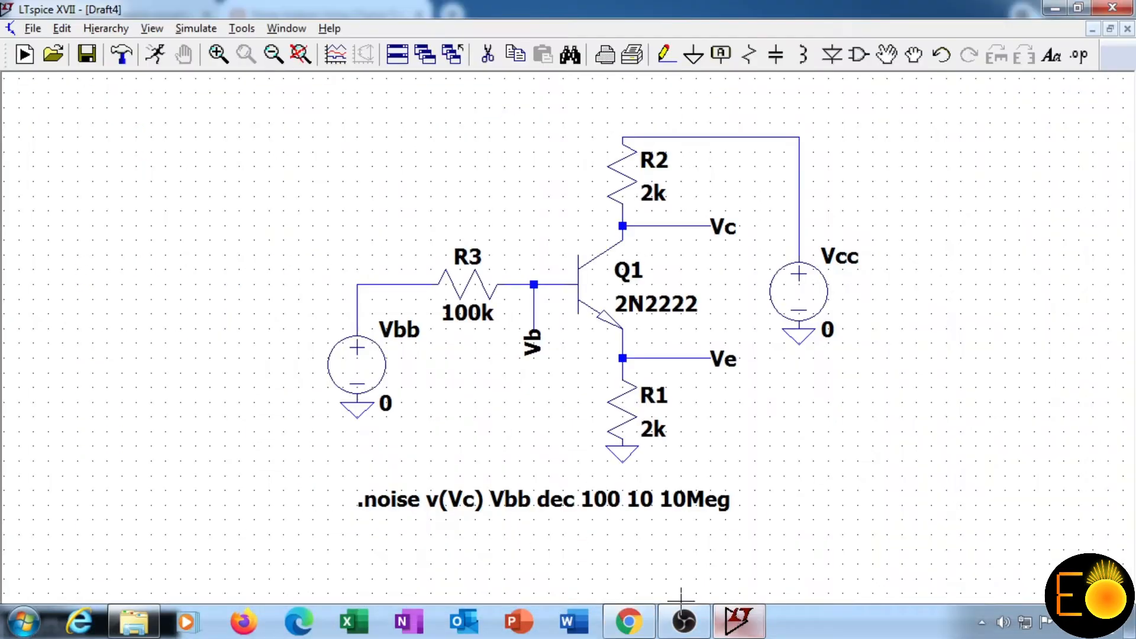
{"action": "right_click", "coordinate": [489, 499]}
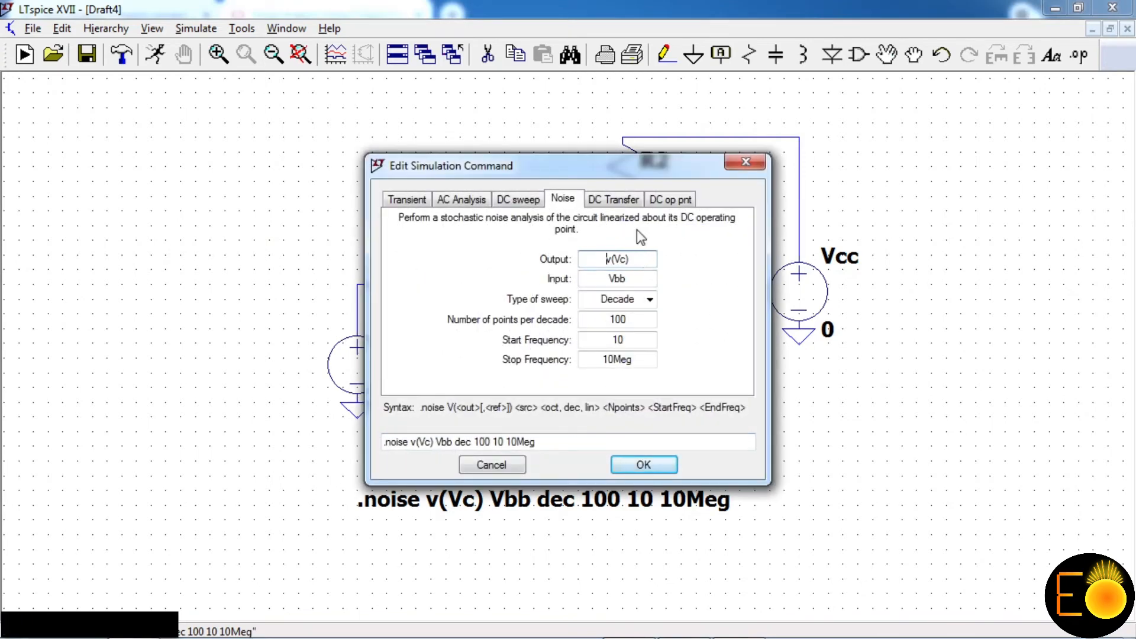
{"action": "left_click_drag", "start_coordinate": [624, 163], "coordinate": [364, 164]}
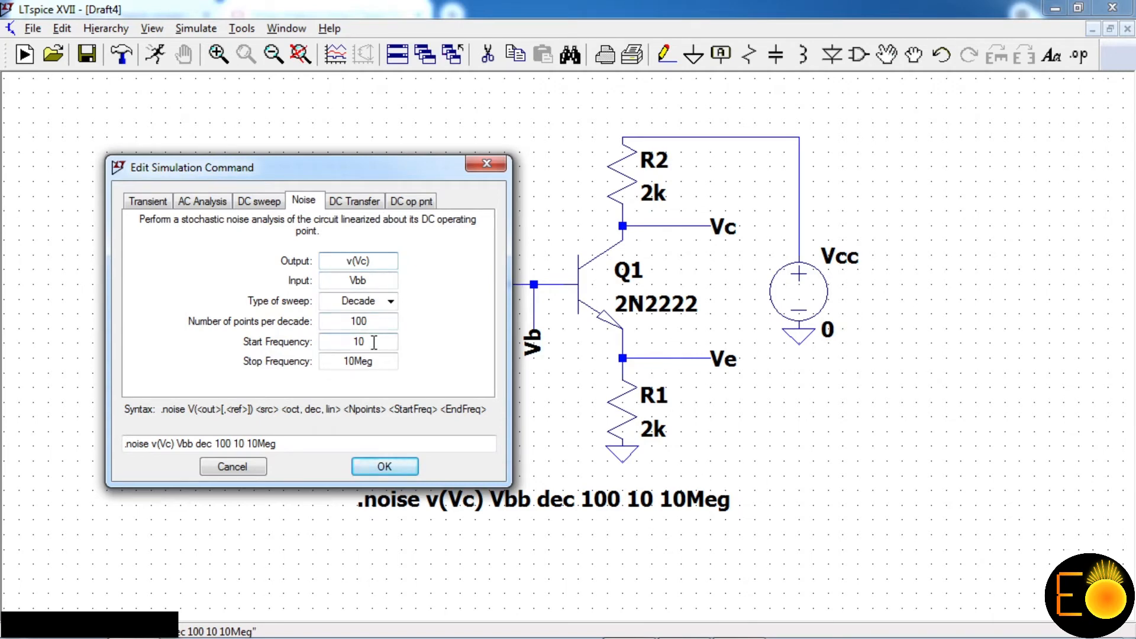
{"action": "left_click_drag", "start_coordinate": [381, 362], "coordinate": [340, 365]}
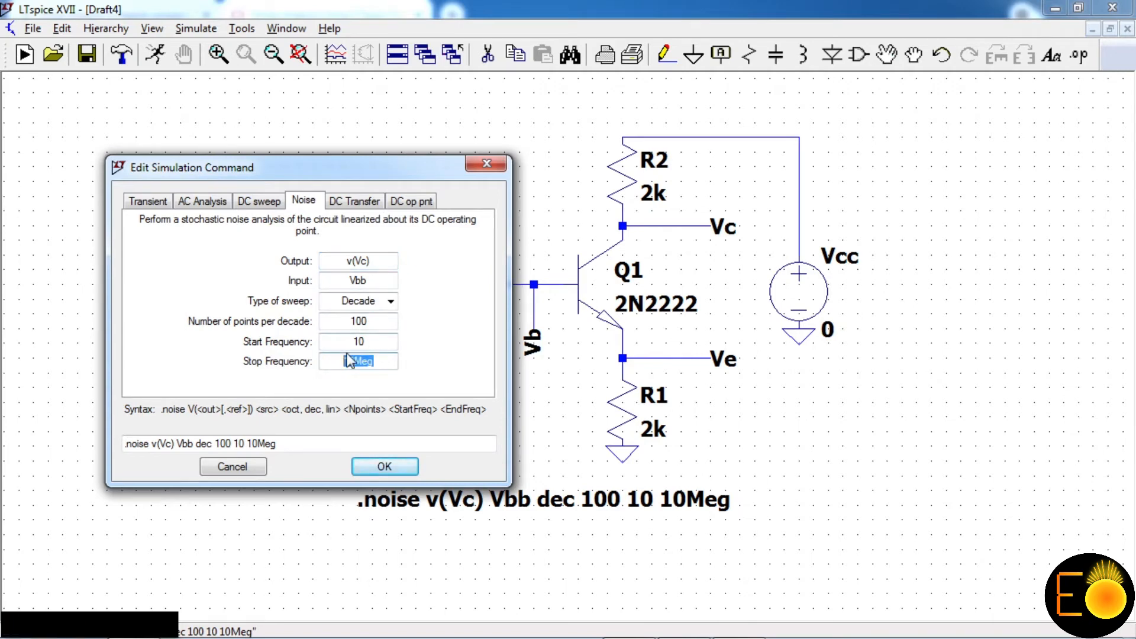
{"action": "type", "text": "100"}
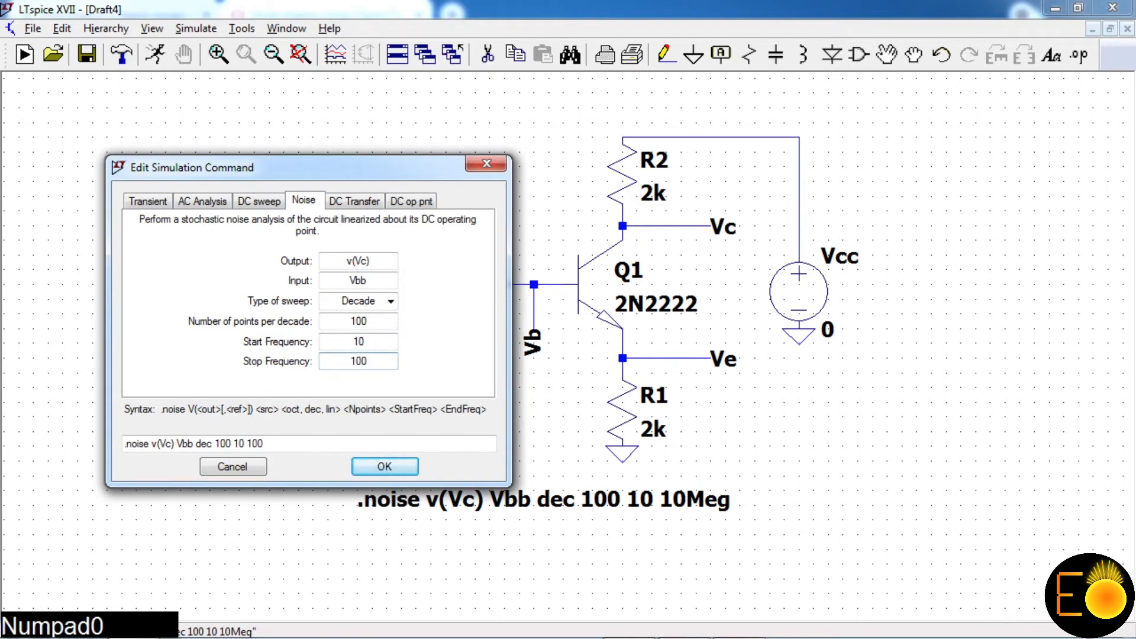
{"action": "type", "text": "k"}
{"action": "left_click", "coordinate": [381, 466]}
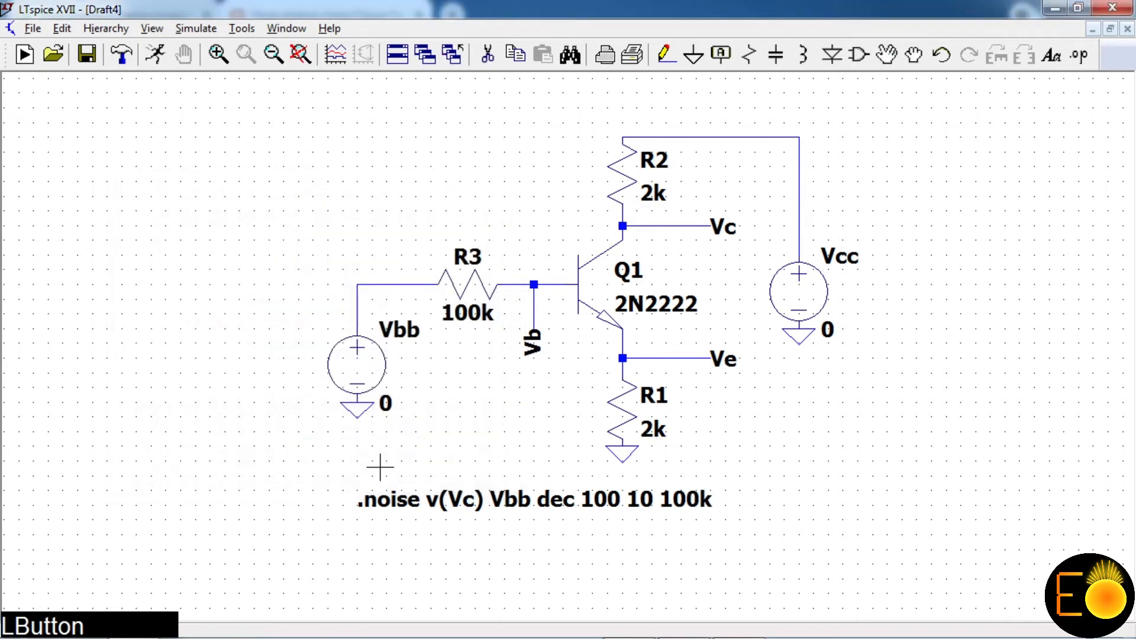
{"action": "left_click", "coordinate": [153, 56]}
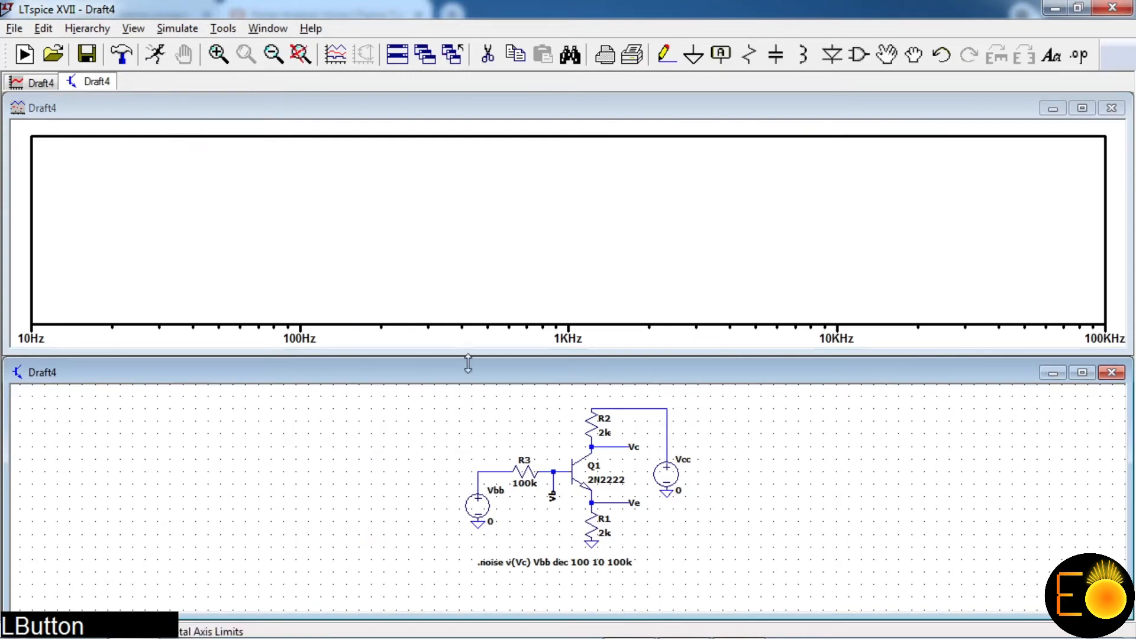
Step: Switch back to Chrome and read on in the article to the section "Simulation 2: Adding a Filter"
{"action": "key", "text": "alt+Tab"}
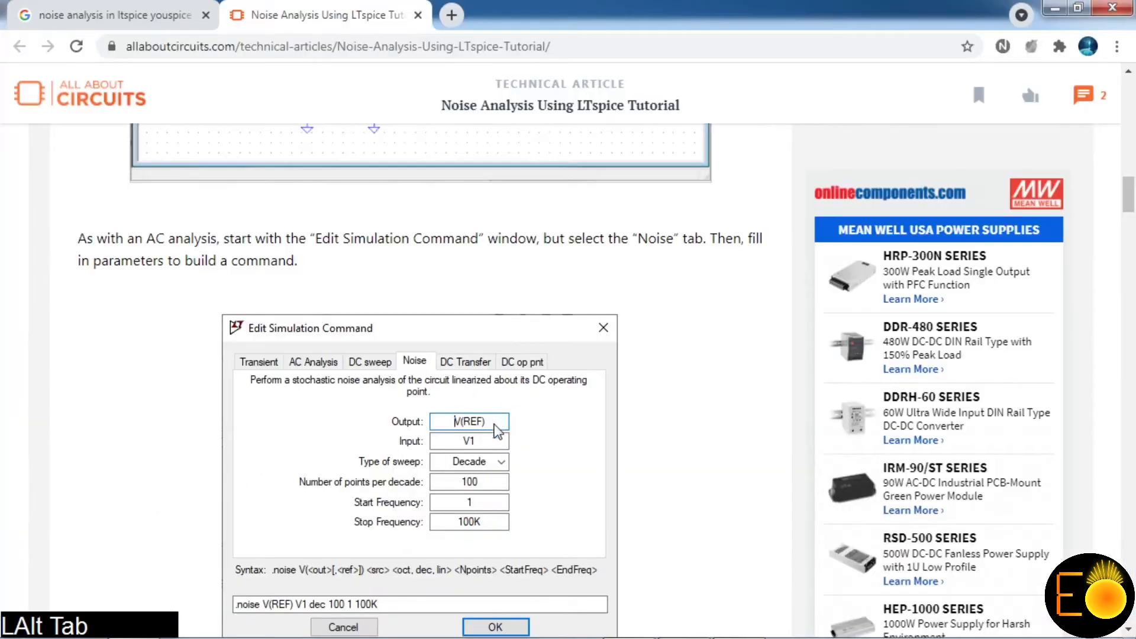
{"action": "scroll", "coordinate": [500, 426], "scroll_direction": "down", "scroll_amount": 7}
{"action": "scroll", "coordinate": [503, 423], "scroll_direction": "down", "scroll_amount": 15}
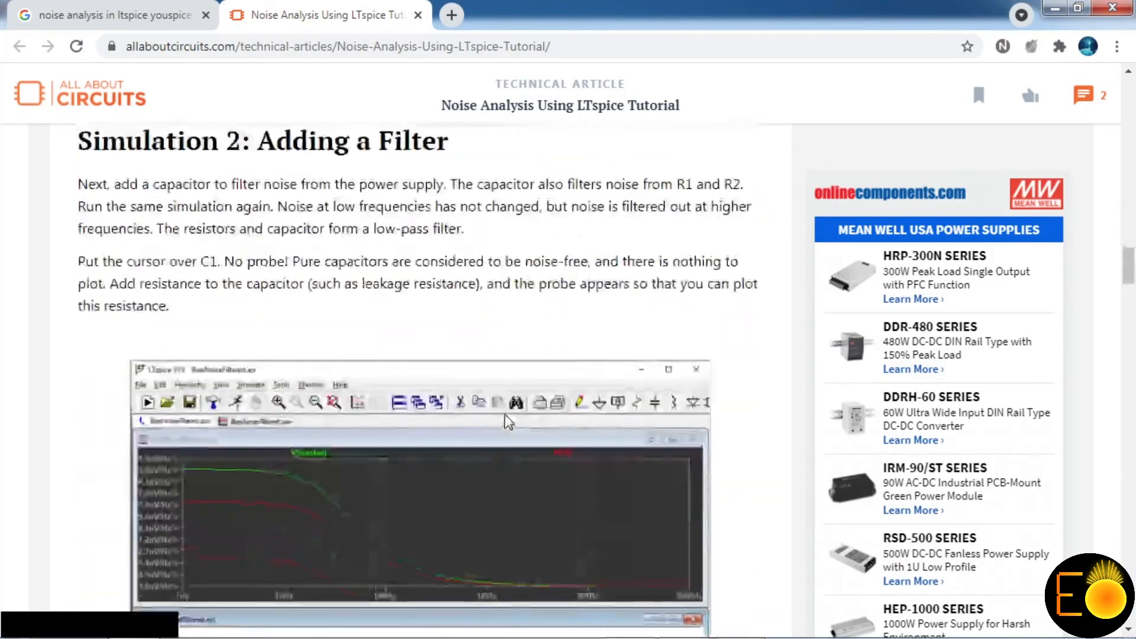
{"action": "scroll", "coordinate": [506, 421], "scroll_direction": "up", "scroll_amount": 4}
{"action": "scroll", "coordinate": [505, 421], "scroll_direction": "down", "scroll_amount": 2}
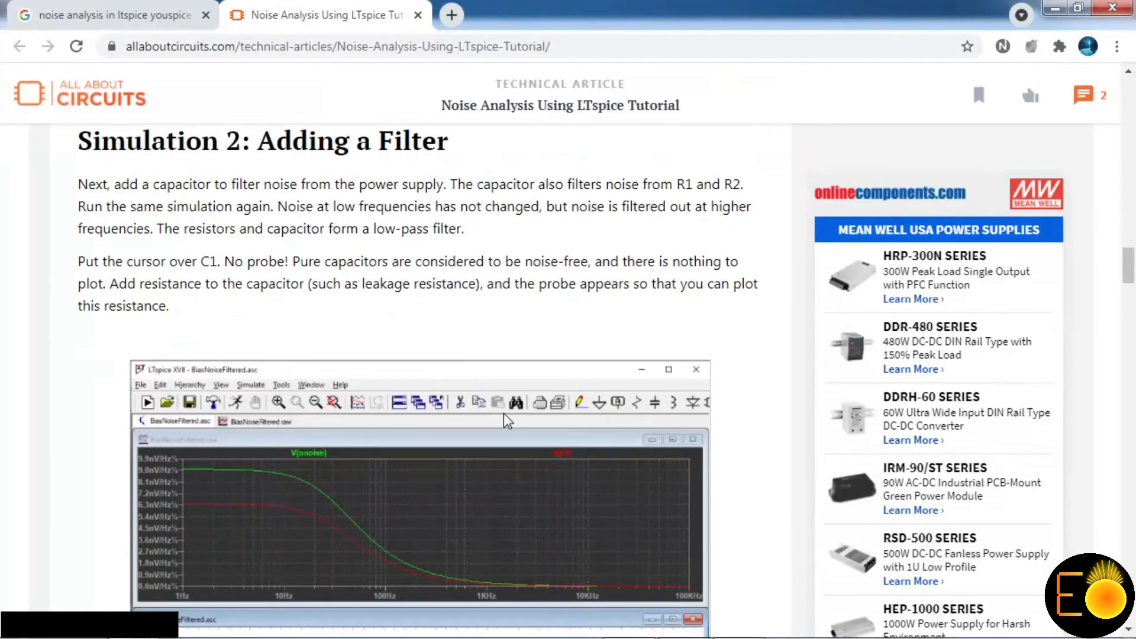
Step: Switch to LTspice and plot the output noise at the Vc node
{"action": "key", "text": "alt+Tab"}
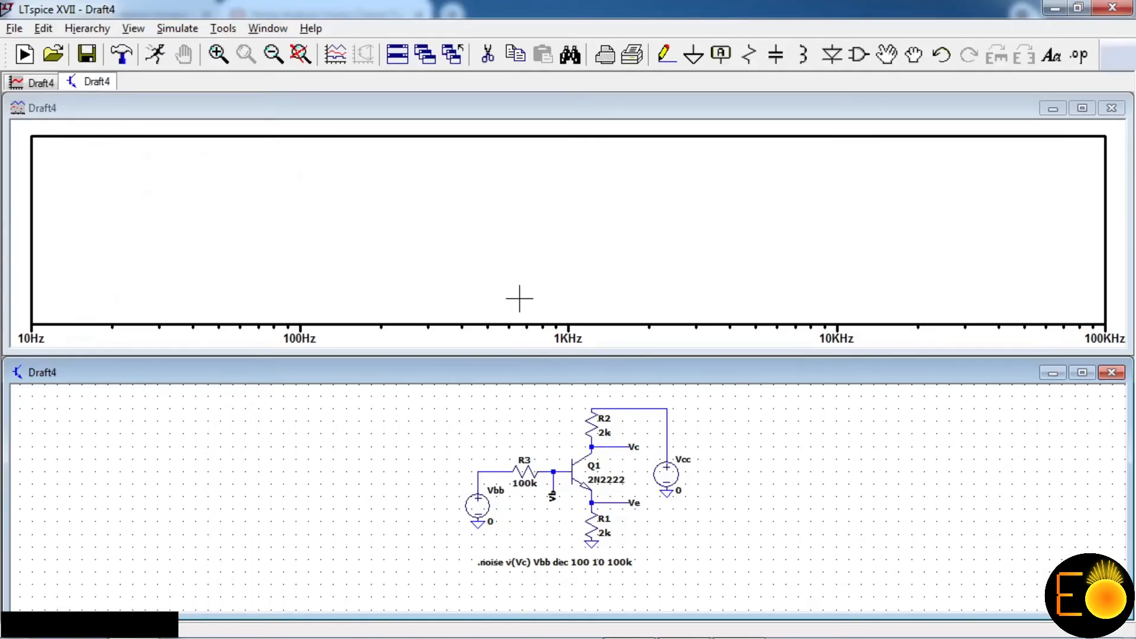
{"action": "left_click", "coordinate": [630, 440]}
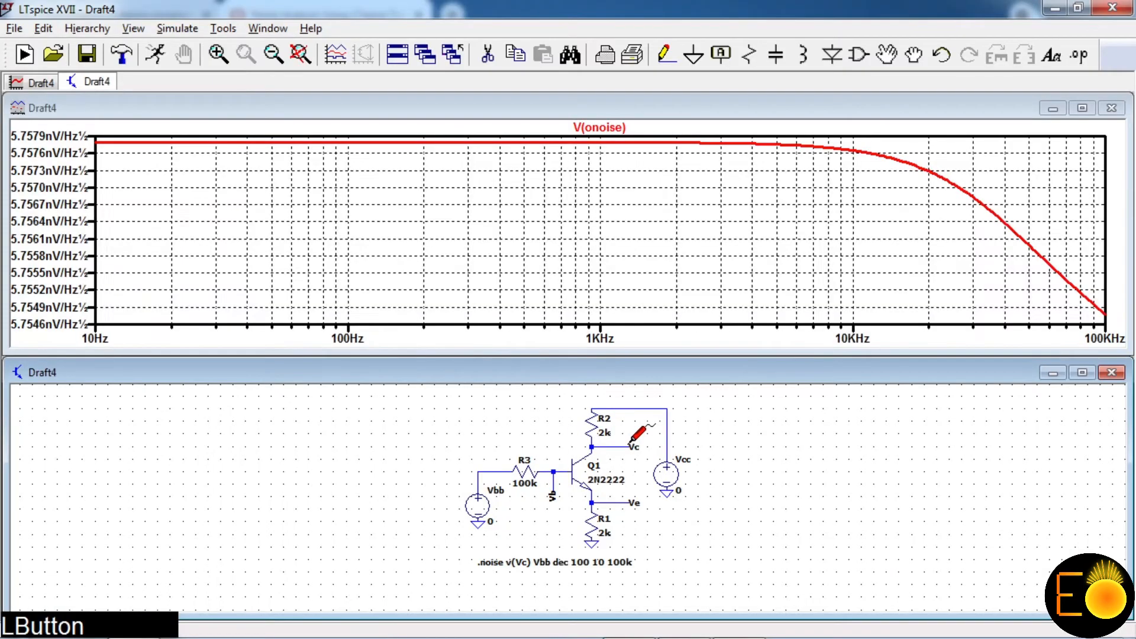
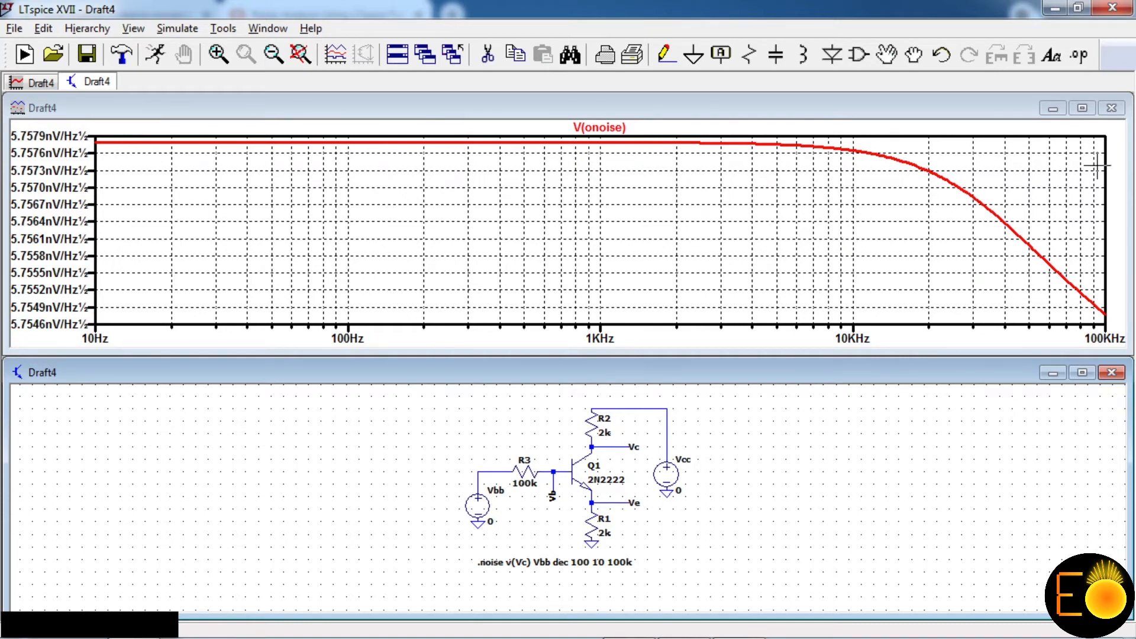
Step: Close the noise plot to work in a maximized schematic and review the settings of the noise simulation command
{"action": "left_click", "coordinate": [1111, 107]}
{"action": "left_click", "coordinate": [1082, 372]}
{"action": "left_click", "coordinate": [196, 28]}
{"action": "left_click", "coordinate": [220, 201]}
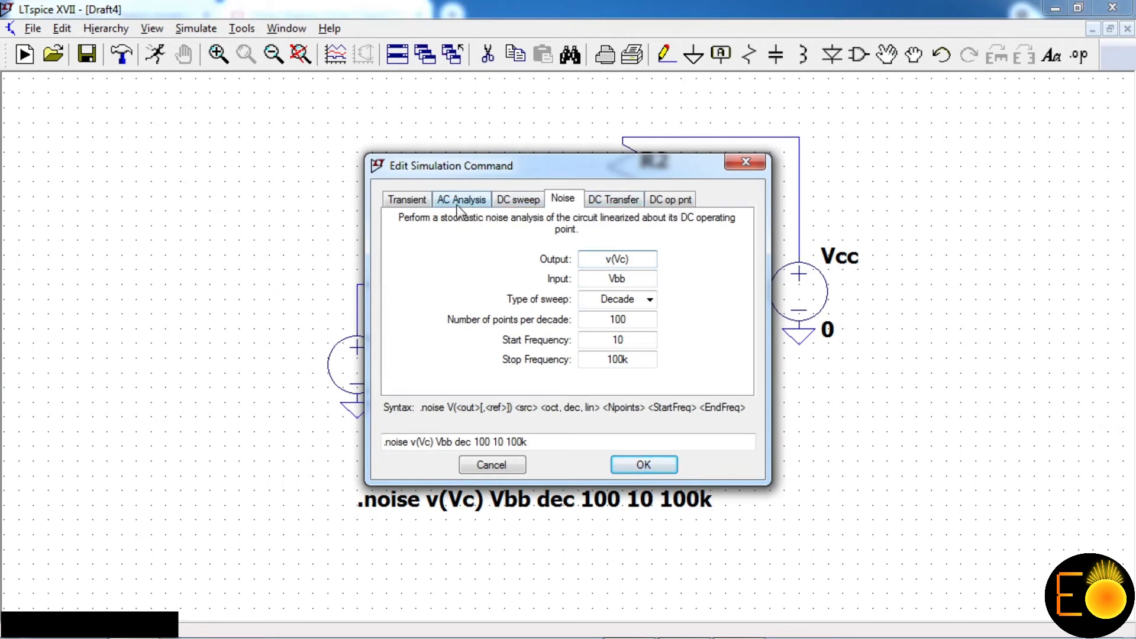
{"action": "left_click", "coordinate": [486, 465]}
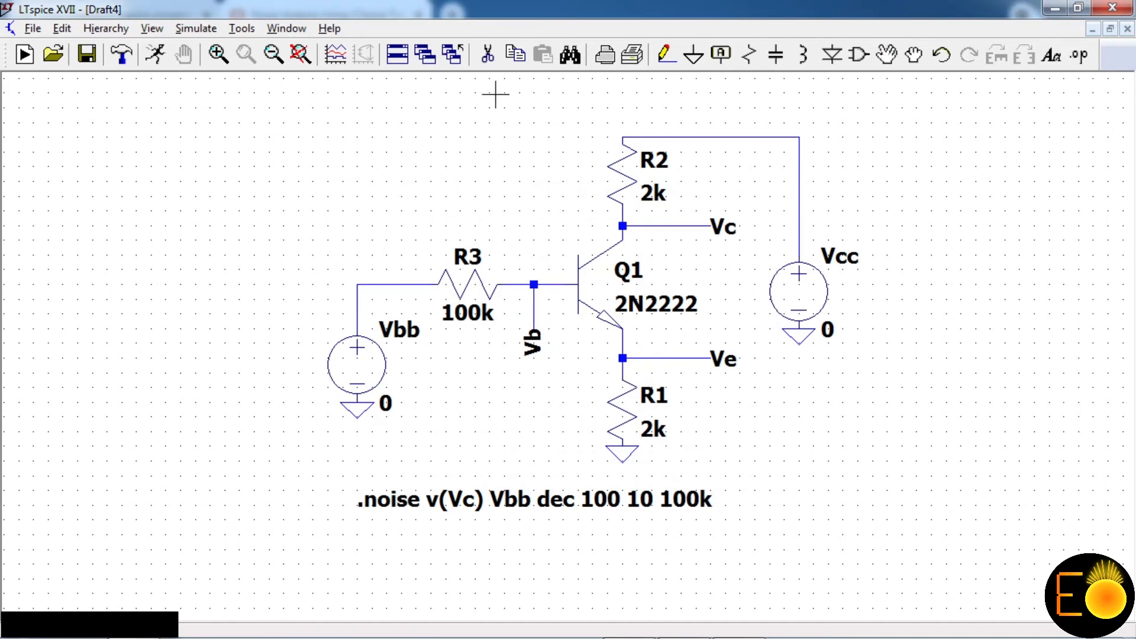
Step: Delete the entire transistor circuit together with its noise directive from the schematic
{"action": "left_click", "coordinate": [492, 59]}
{"action": "left_click_drag", "start_coordinate": [254, 94], "coordinate": [887, 588]}
{"action": "right_click", "coordinate": [637, 322]}
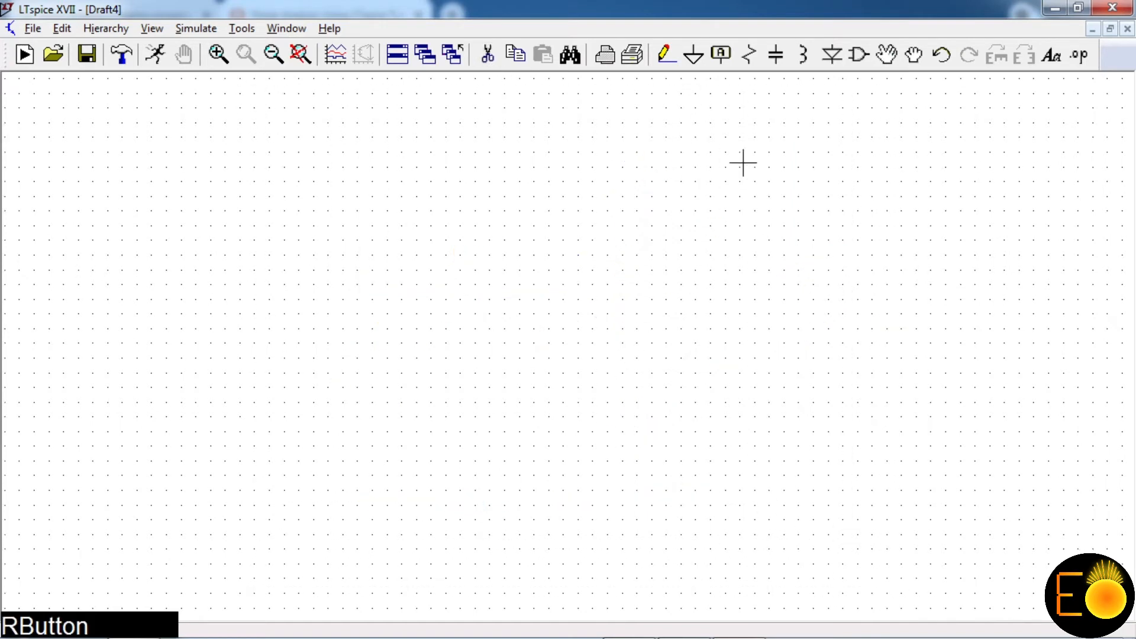
Step: Place one OP07 operational amplifier near the middle of the empty schematic
{"action": "left_click", "coordinate": [857, 55]}
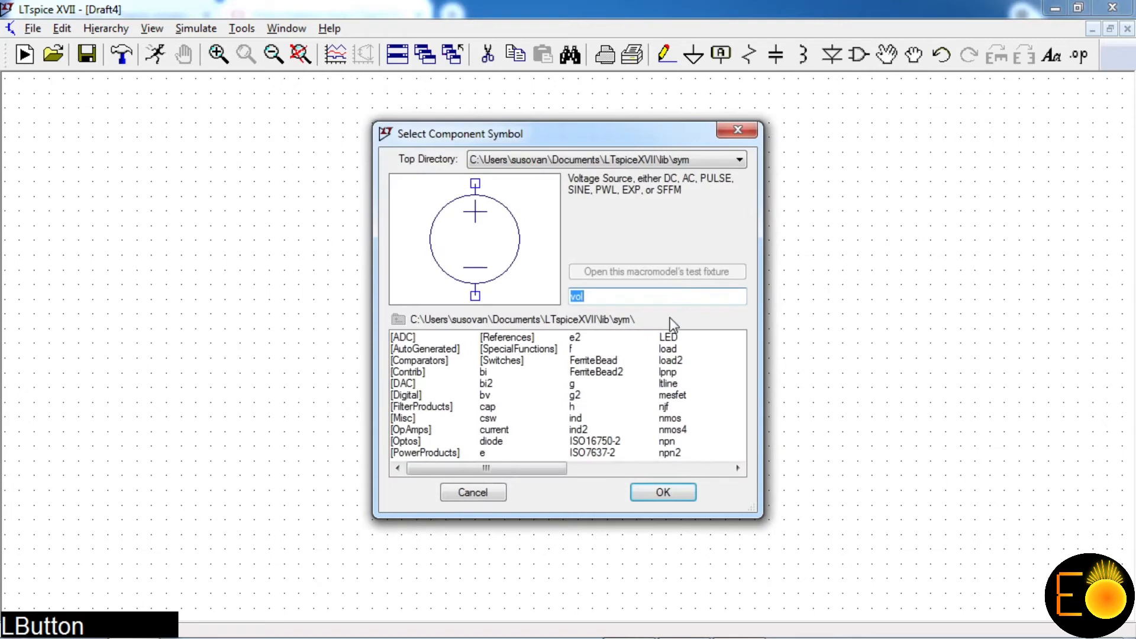
{"action": "type", "text": "op"}
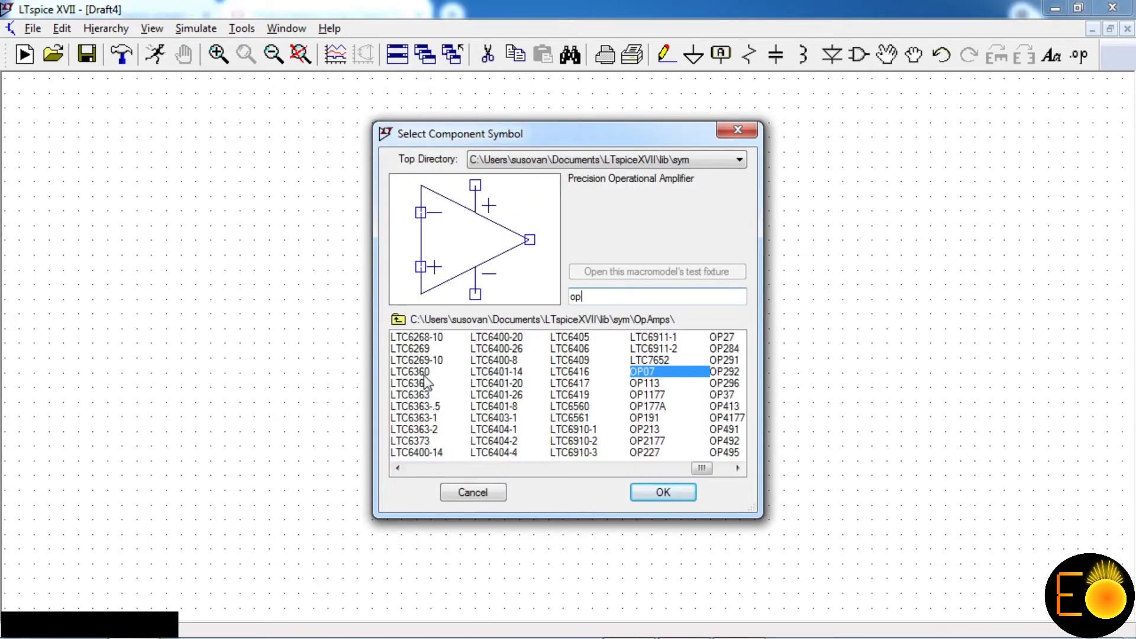
{"action": "left_click", "coordinate": [411, 341]}
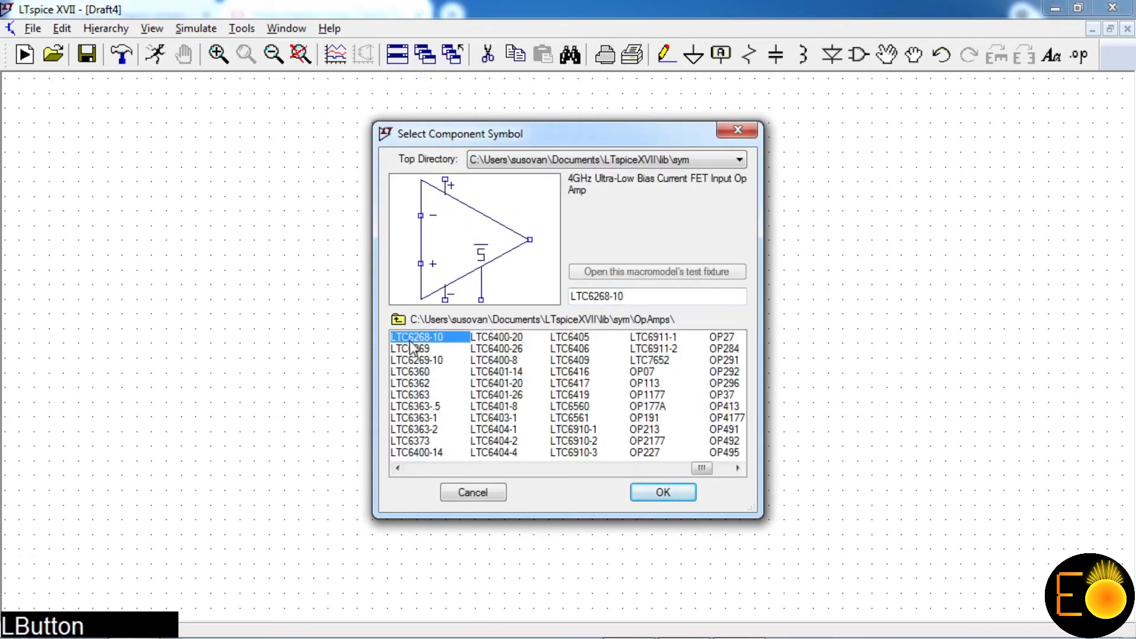
{"action": "left_click", "coordinate": [640, 372]}
{"action": "left_click", "coordinate": [671, 495]}
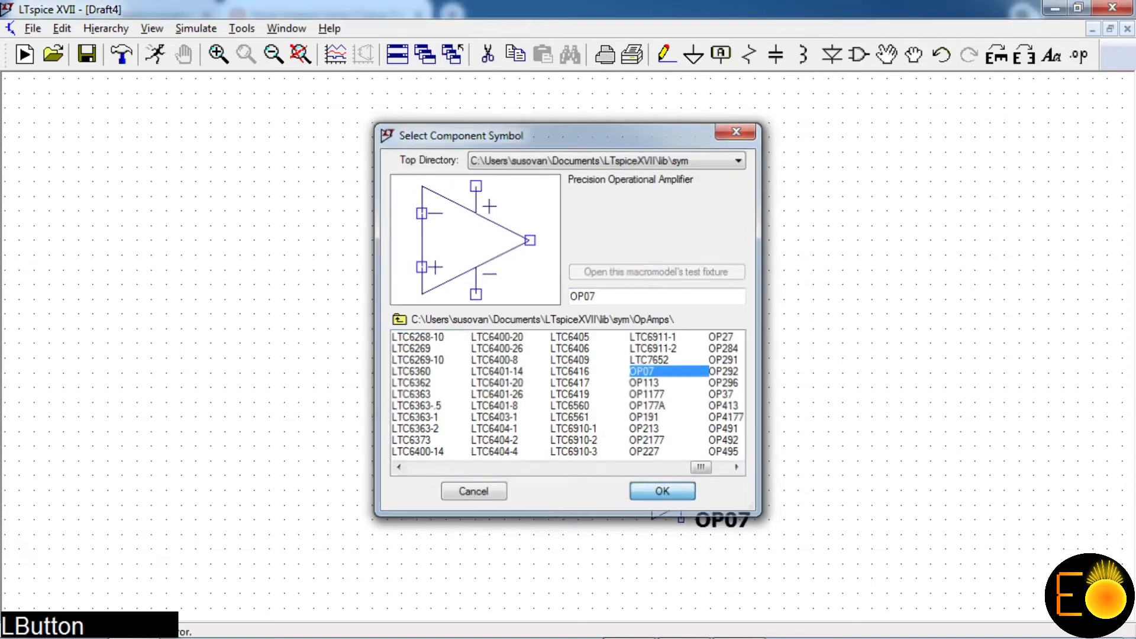
{"action": "left_click", "coordinate": [532, 313]}
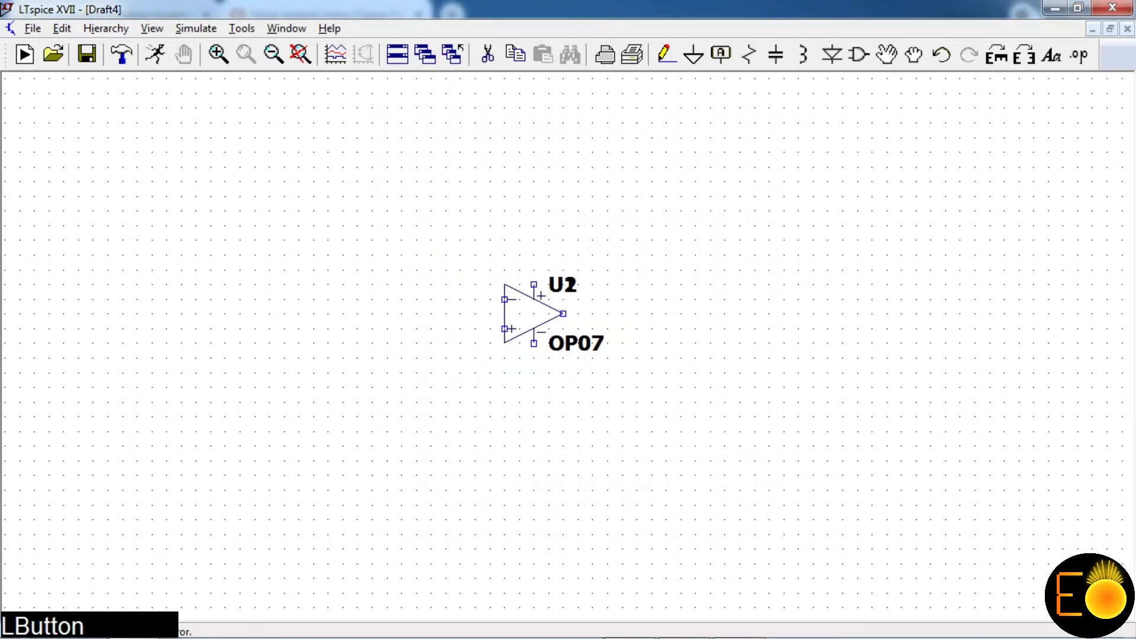
{"action": "scroll", "coordinate": [532, 313], "scroll_direction": "up", "scroll_amount": 2}
{"action": "right_click", "coordinate": [726, 250]}
{"action": "scroll", "coordinate": [507, 312], "scroll_direction": "down", "scroll_amount": 1}
{"action": "scroll", "coordinate": [507, 312], "scroll_direction": "up", "scroll_amount": 3}
{"action": "scroll", "coordinate": [472, 265], "scroll_direction": "down", "scroll_amount": 2}
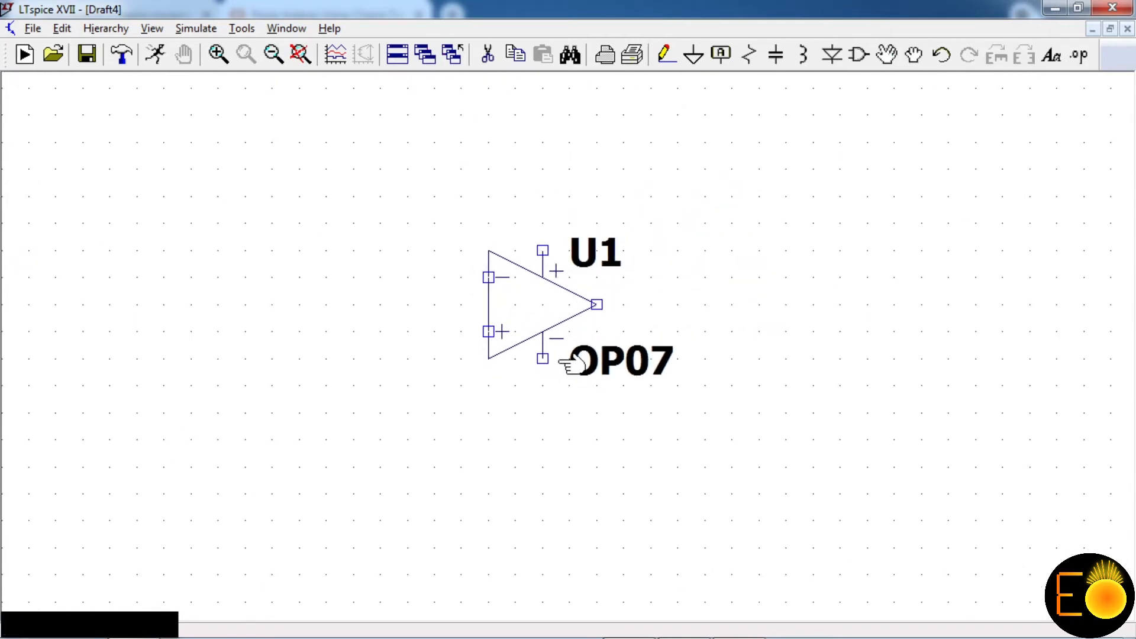
Step: Place two battery voltage sources side by side to the right of the op-amp
{"action": "left_click", "coordinate": [852, 62]}
{"action": "type", "text": "bat"}
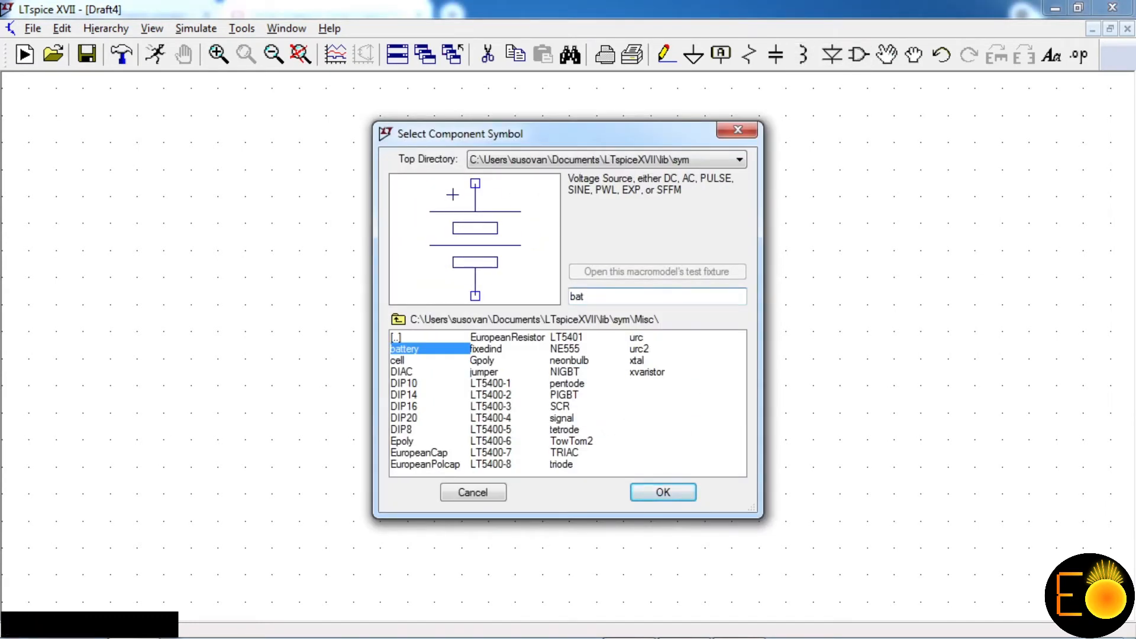
{"action": "left_click", "coordinate": [668, 495]}
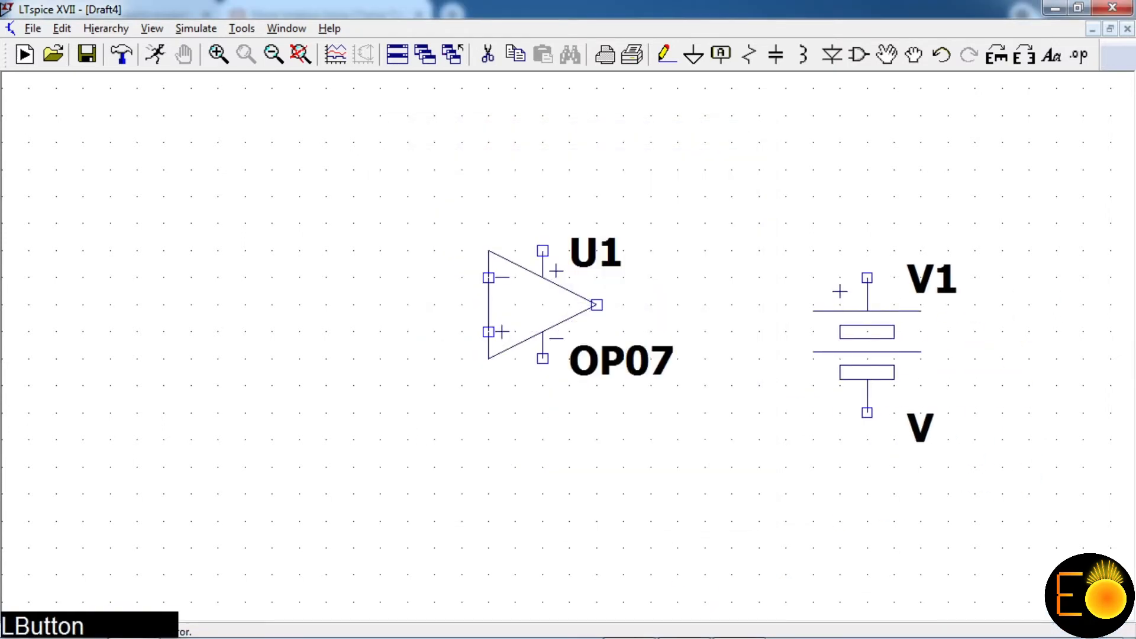
{"action": "left_click", "coordinate": [894, 317]}
{"action": "left_click", "coordinate": [1056, 317]}
{"action": "right_click", "coordinate": [783, 205]}
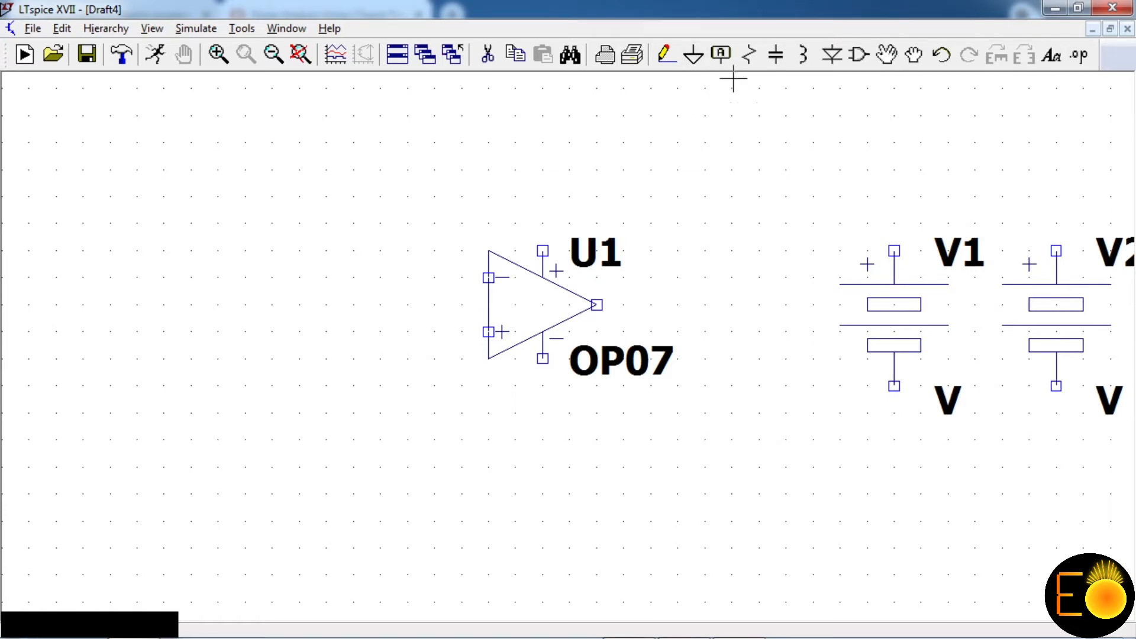
Step: Attach a ground symbol to the lower terminal of each of the two batteries
{"action": "left_click", "coordinate": [690, 61]}
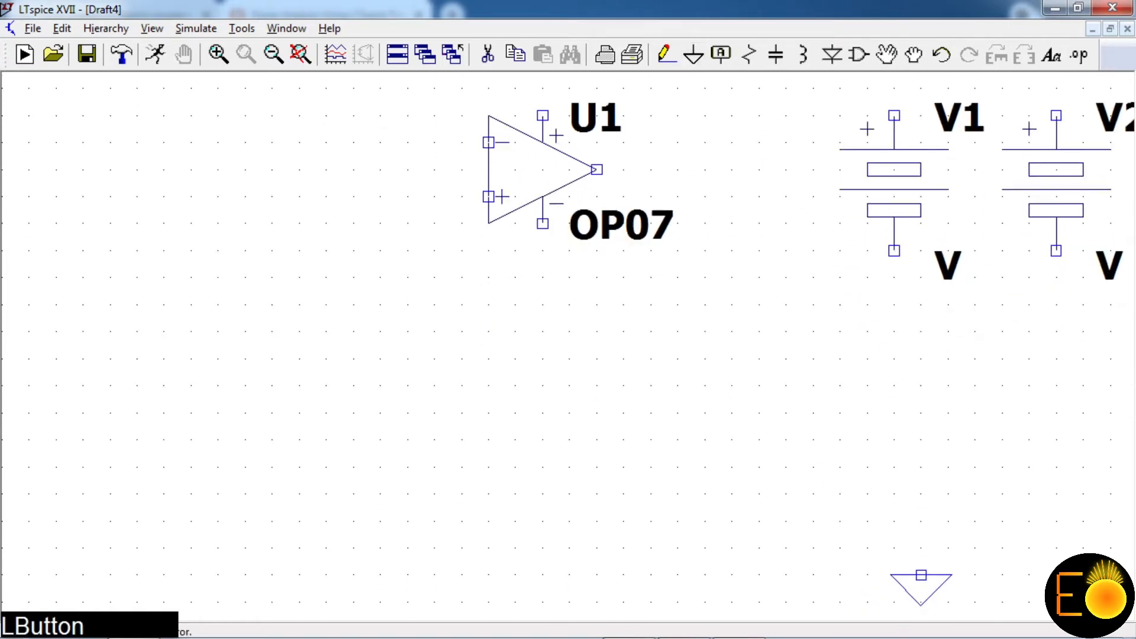
{"action": "left_click", "coordinate": [894, 250]}
{"action": "left_click", "coordinate": [1055, 250]}
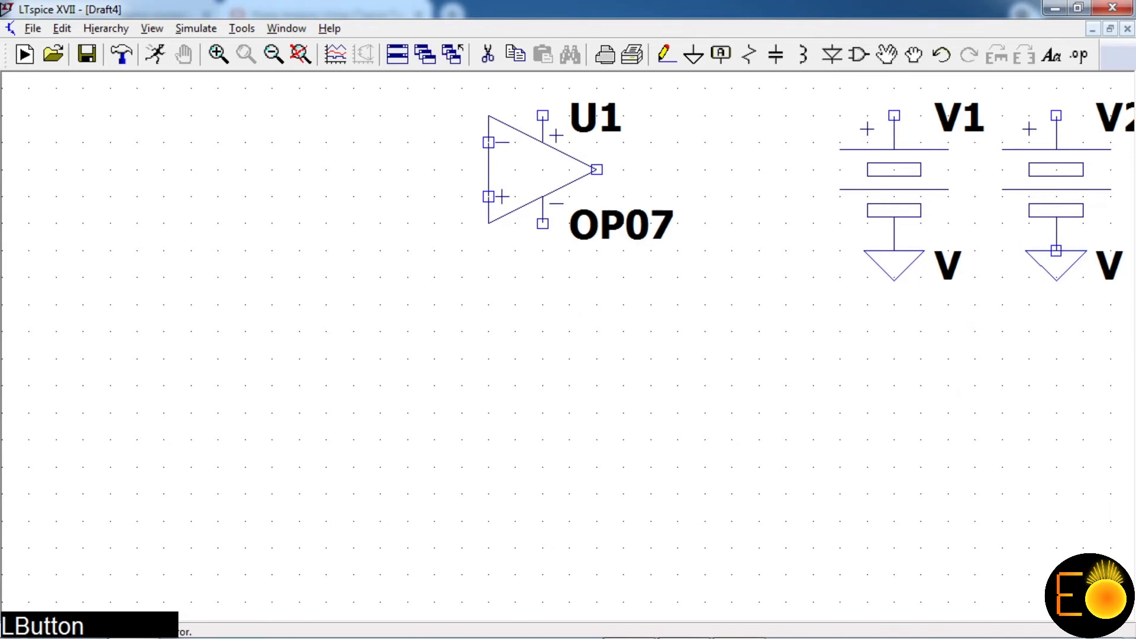
{"action": "scroll", "coordinate": [730, 384], "scroll_direction": "down", "scroll_amount": 1}
{"action": "scroll", "coordinate": [756, 409], "scroll_direction": "down", "scroll_amount": 1}
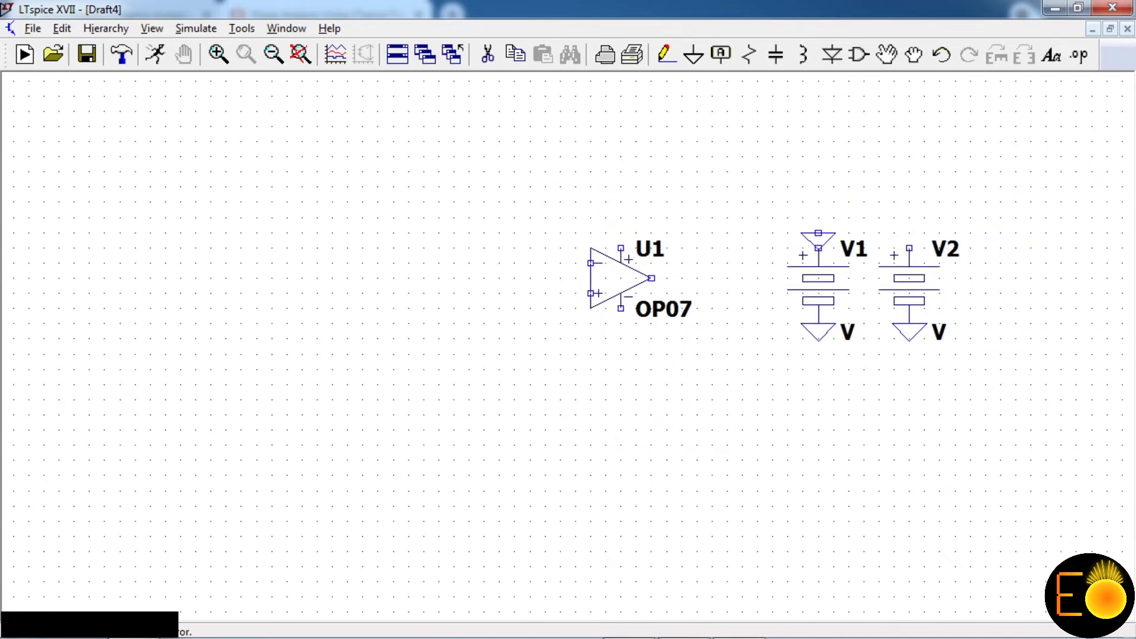
{"action": "scroll", "coordinate": [938, 261], "scroll_direction": "up", "scroll_amount": 2}
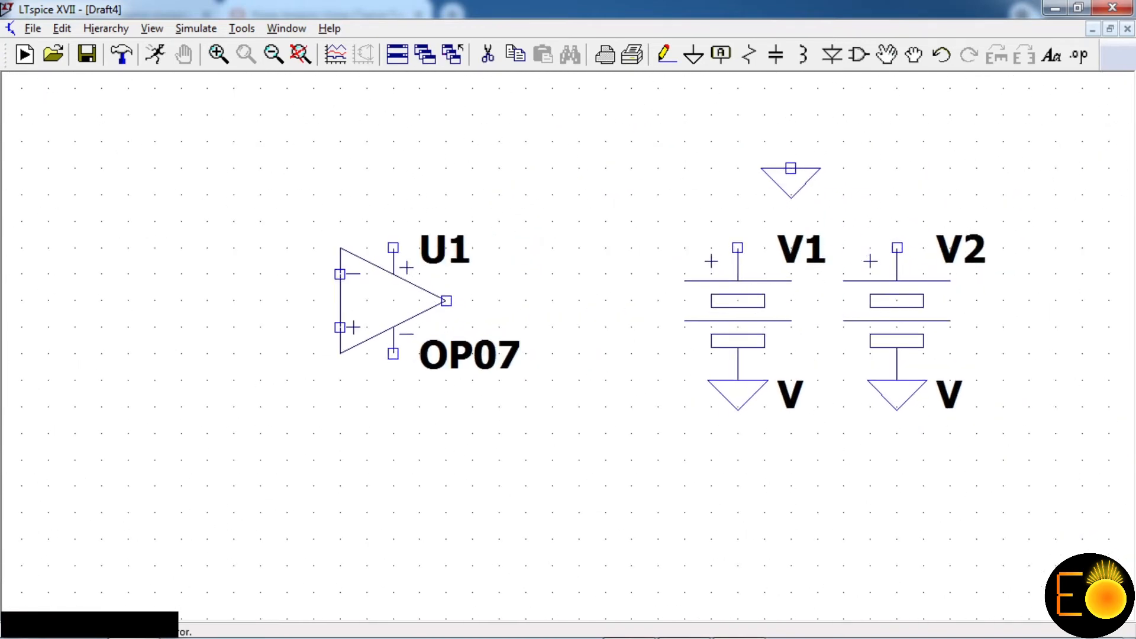
{"action": "right_click", "coordinate": [784, 178]}
{"action": "left_click", "coordinate": [666, 54]}
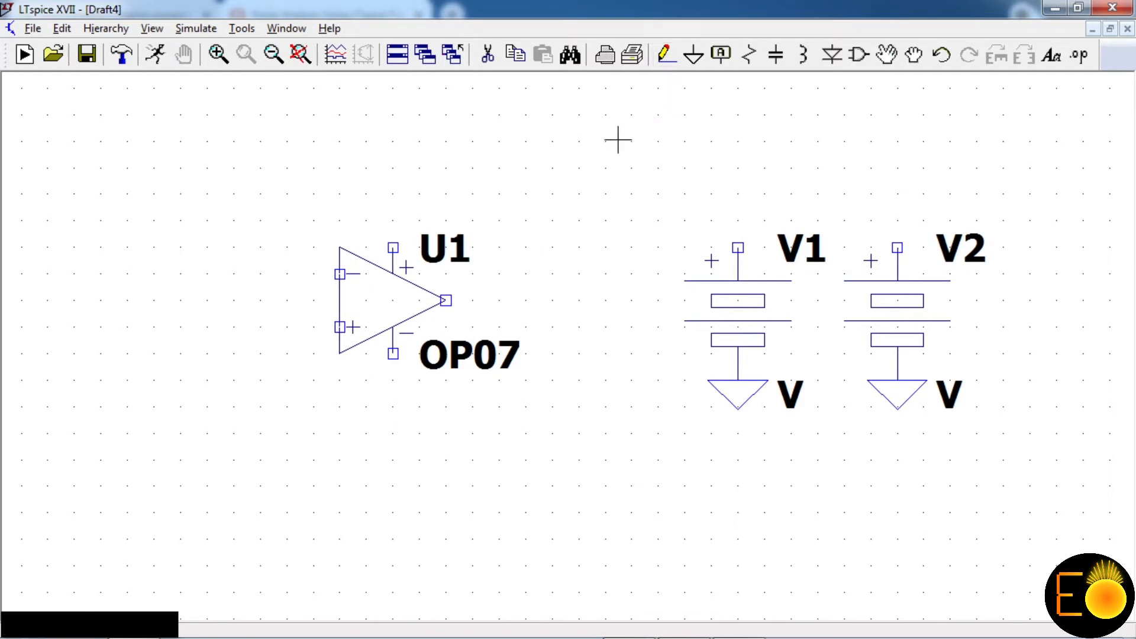
Step: Add V+ net labels to the positive terminal of battery V1 and the op-amp's positive supply pin
{"action": "left_click", "coordinate": [719, 54]}
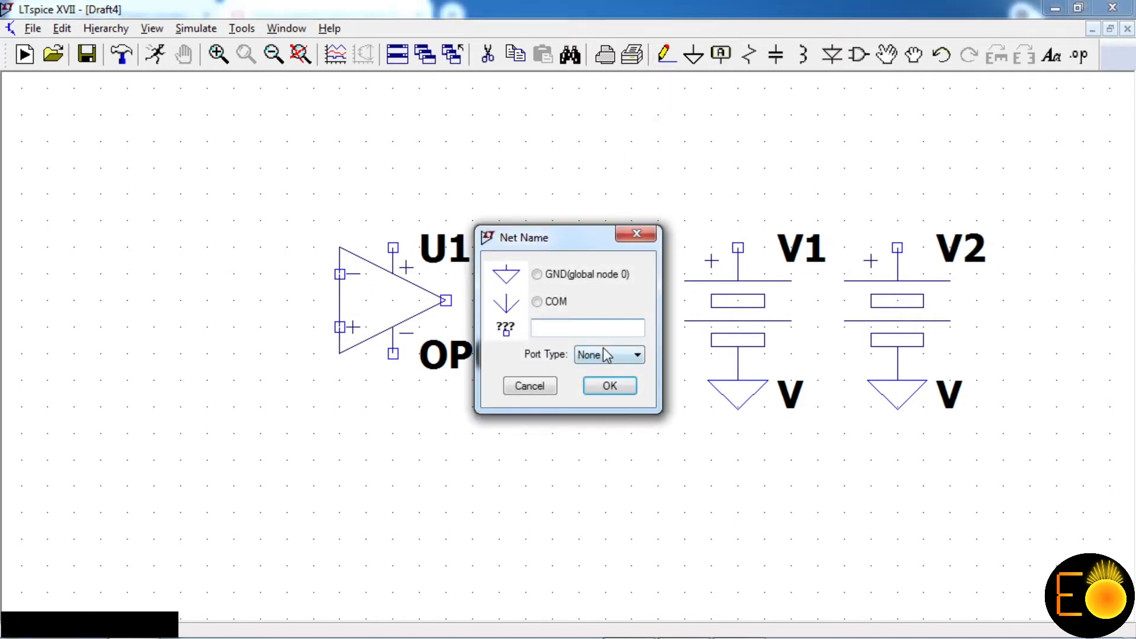
{"action": "left_click_drag", "start_coordinate": [583, 241], "coordinate": [570, 323]}
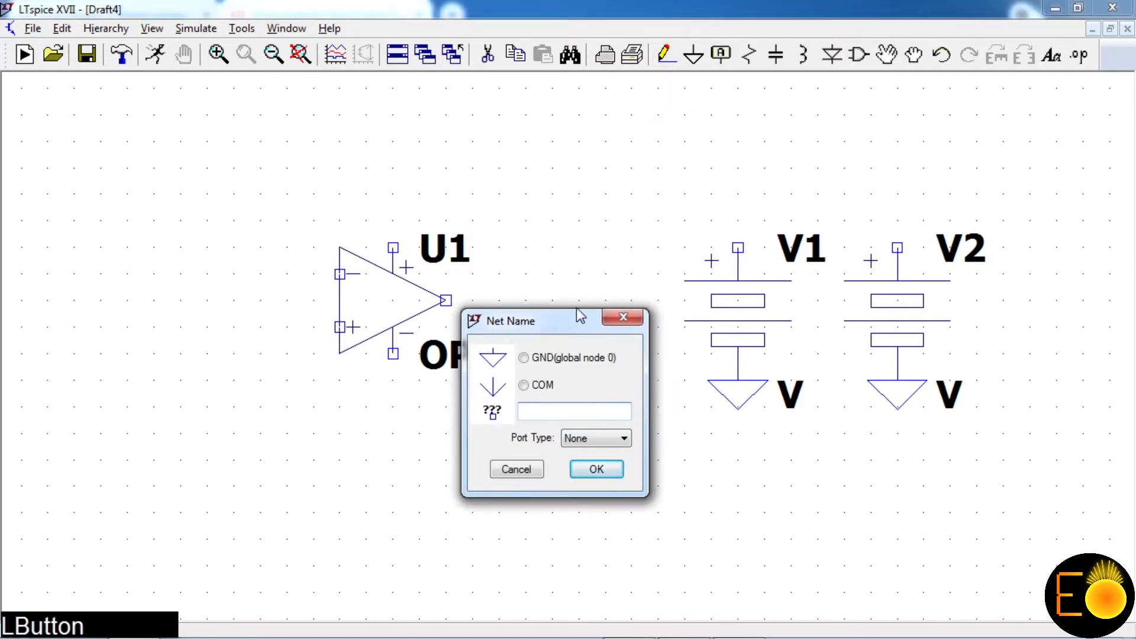
{"action": "type", "text": "V+"}
{"action": "key", "text": "BackSpace"}
{"action": "type", "text": "+"}
{"action": "left_click", "coordinate": [596, 469]}
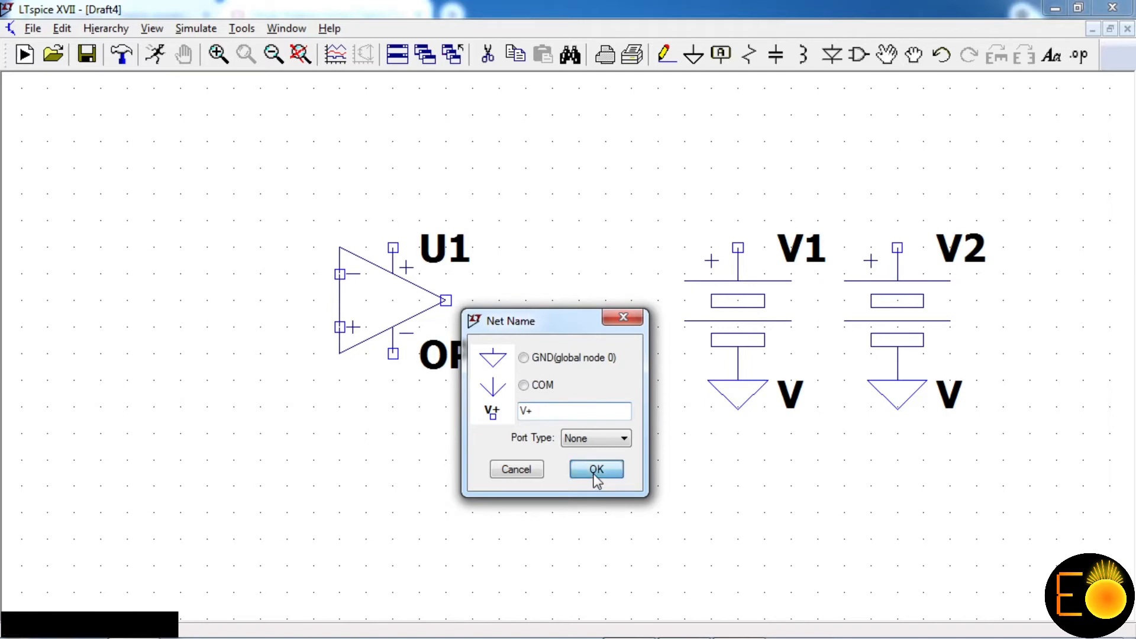
{"action": "left_click", "coordinate": [737, 248]}
{"action": "left_click", "coordinate": [738, 247]}
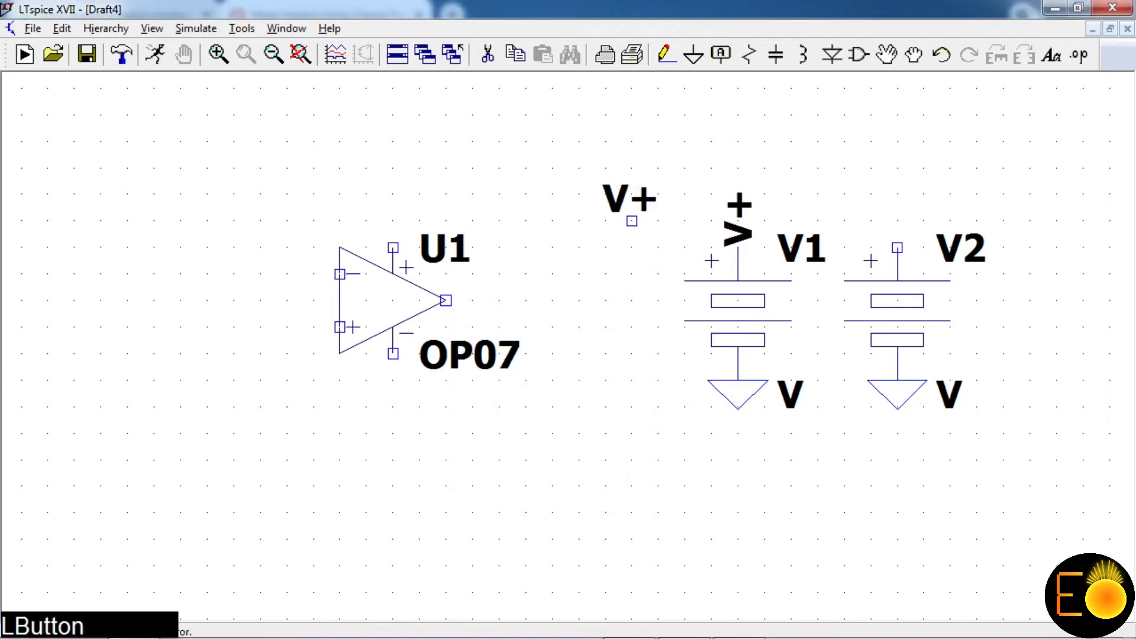
{"action": "left_click", "coordinate": [393, 247]}
{"action": "right_click", "coordinate": [499, 194]}
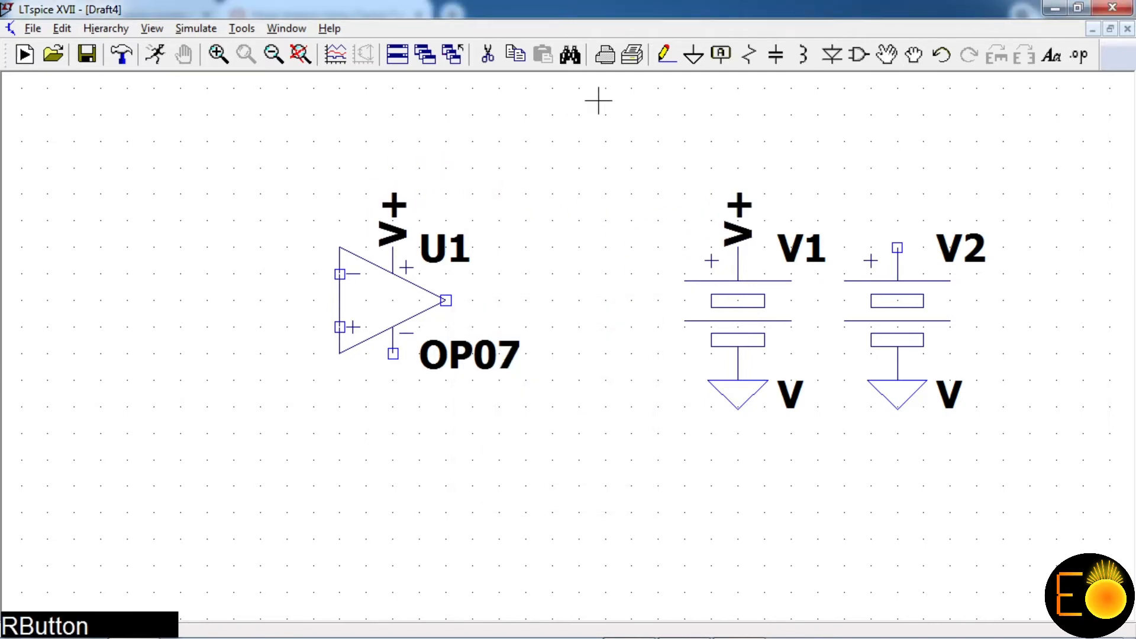
Step: Add V- net labels to the upper terminal of battery V2 and the op-amp's negative supply pin
{"action": "left_click", "coordinate": [720, 55]}
{"action": "type", "text": "V-"}
{"action": "left_click", "coordinate": [609, 388]}
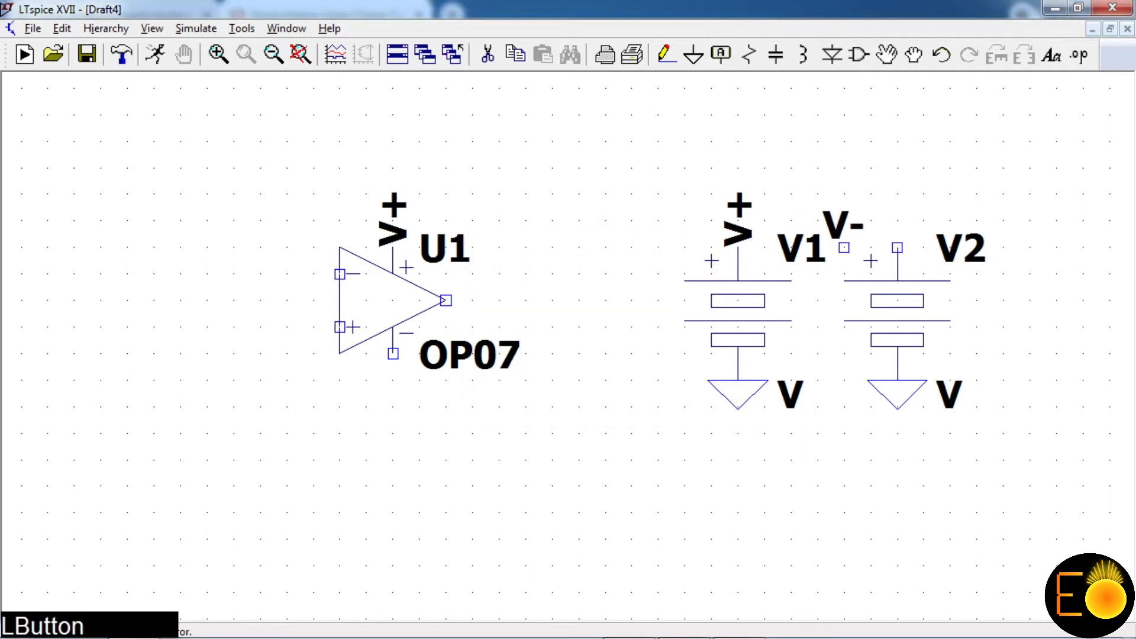
{"action": "left_click", "coordinate": [898, 247]}
{"action": "left_click", "coordinate": [393, 353]}
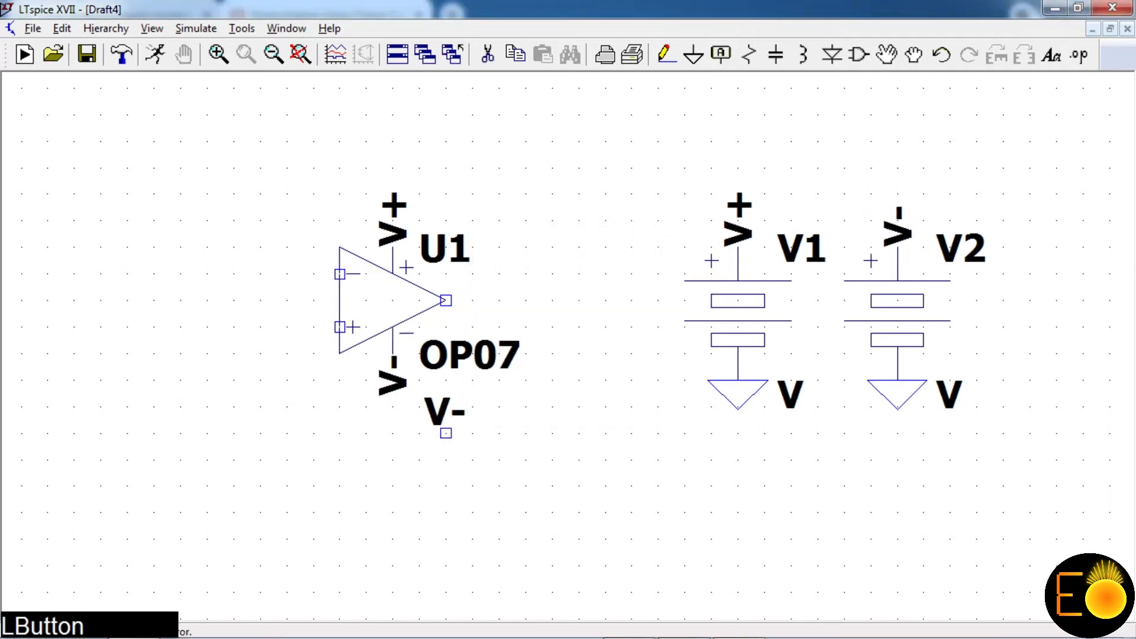
{"action": "right_click", "coordinate": [440, 415]}
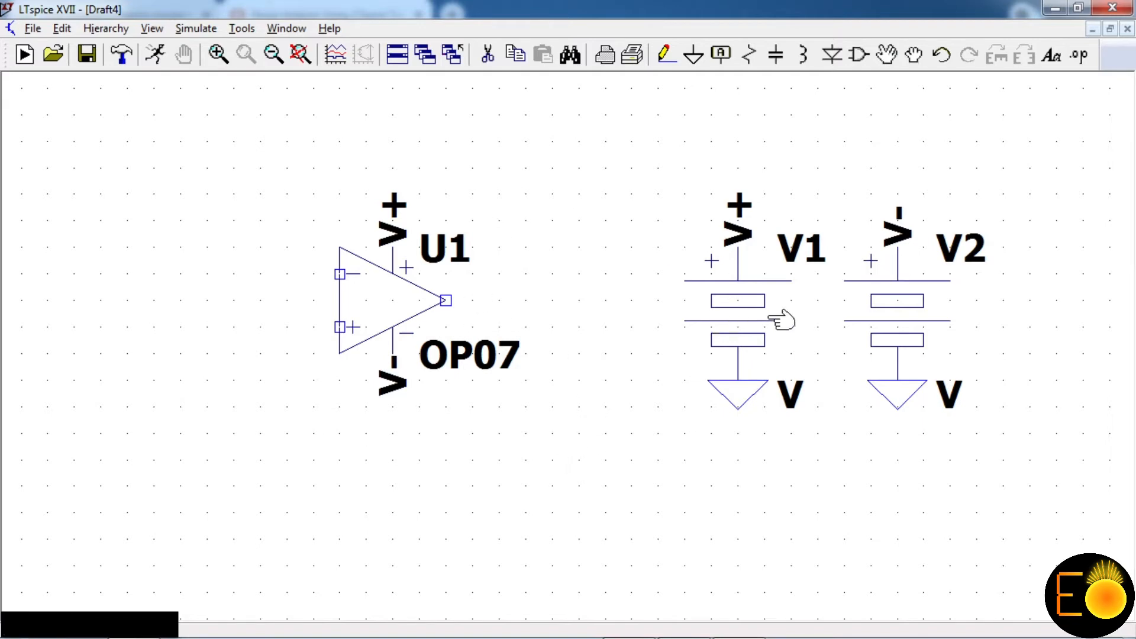
Step: Set the DC value of battery V1 to 12 V and of battery V2 to -12 V
{"action": "right_click", "coordinate": [710, 318]}
{"action": "type", "text": "12"}
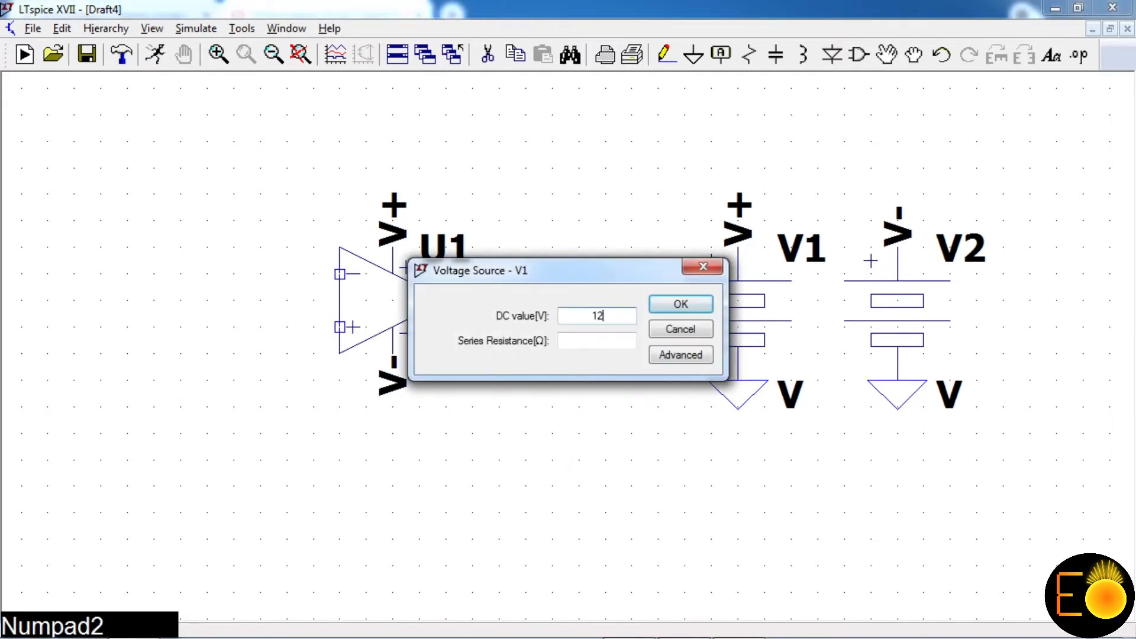
{"action": "key", "text": "Return"}
{"action": "right_click", "coordinate": [892, 326]}
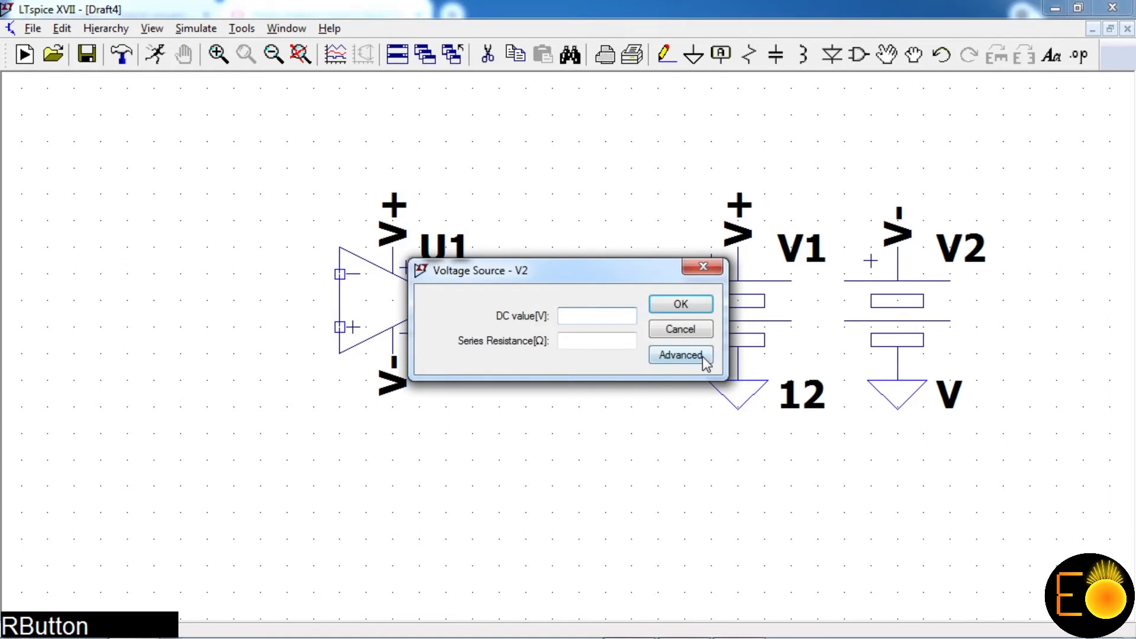
{"action": "type", "text": "-12"}
{"action": "key", "text": "Return"}
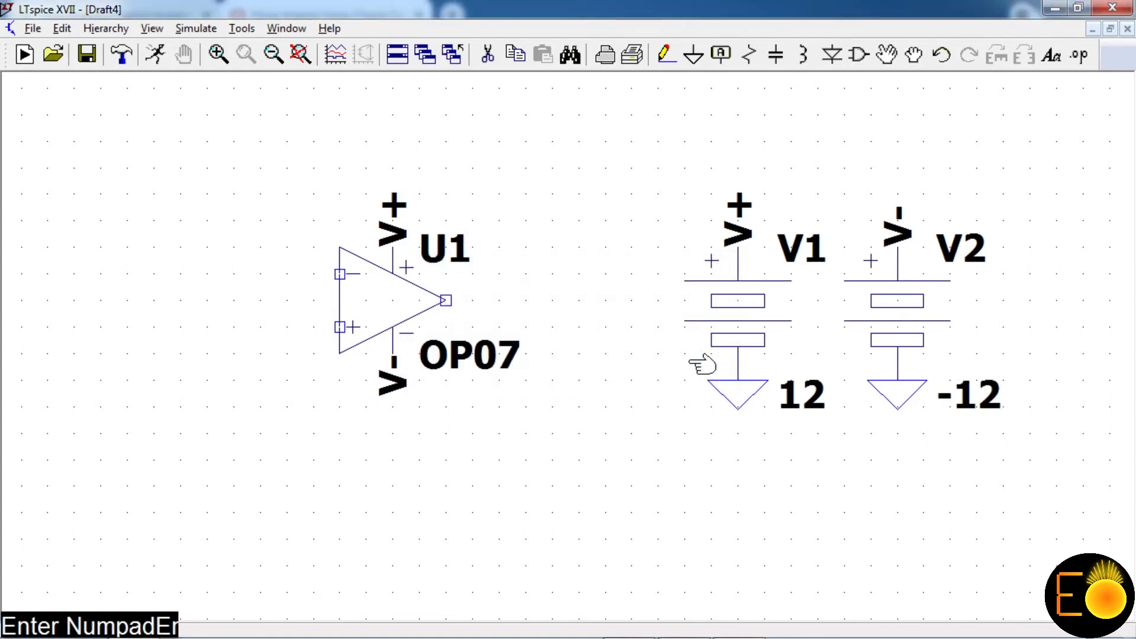
Step: Try to open the OP07 op-amp's component properties for editing
{"action": "right_click", "coordinate": [384, 303]}
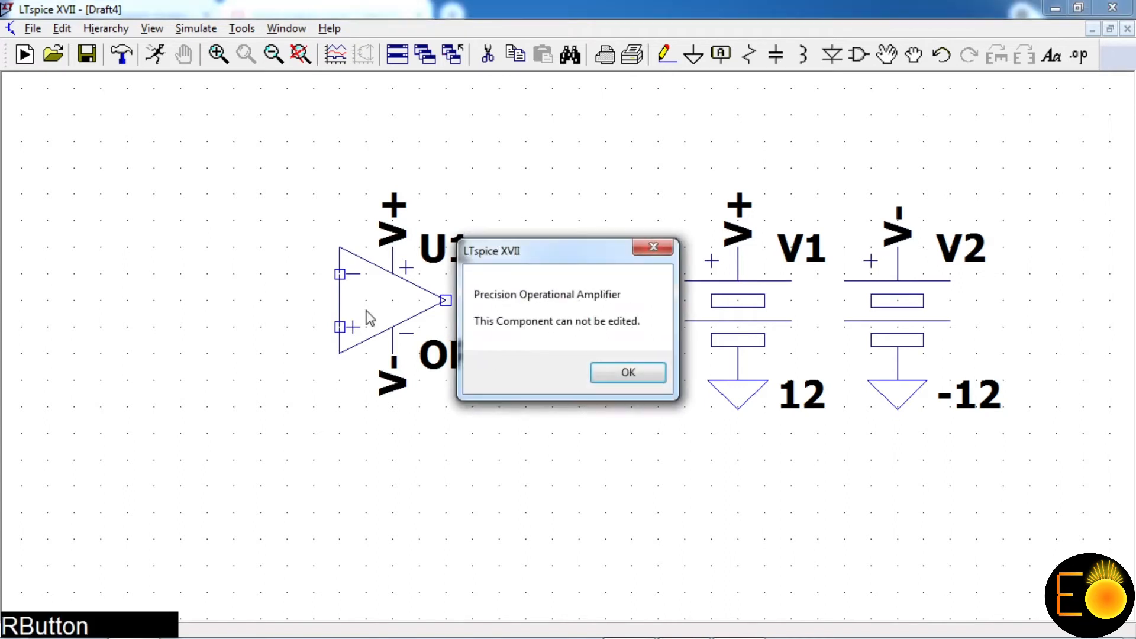
{"action": "left_click", "coordinate": [619, 374]}
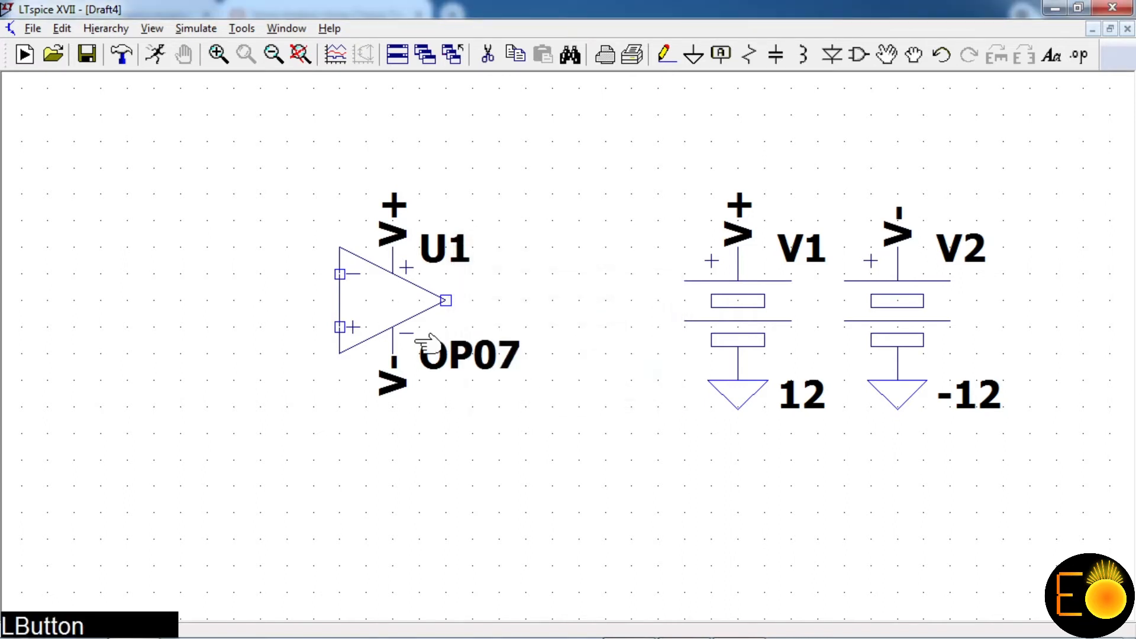
{"action": "right_click", "coordinate": [385, 286]}
{"action": "left_click", "coordinate": [626, 371]}
{"action": "scroll", "coordinate": [570, 268], "scroll_direction": "down", "scroll_amount": 2}
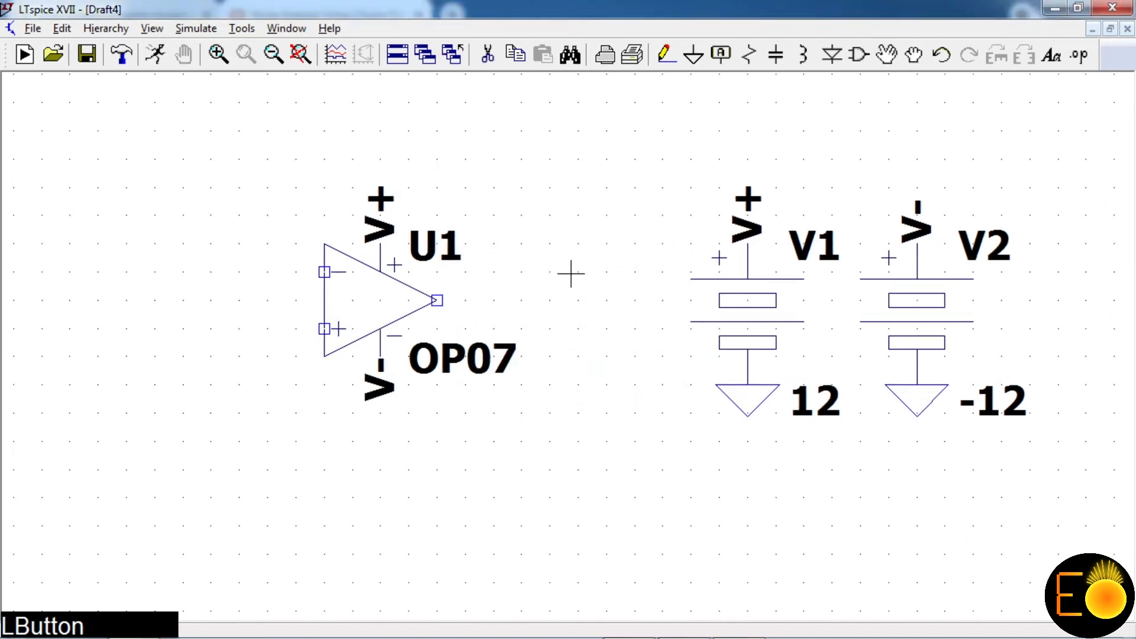
{"action": "scroll", "coordinate": [626, 289], "scroll_direction": "down", "scroll_amount": 1}
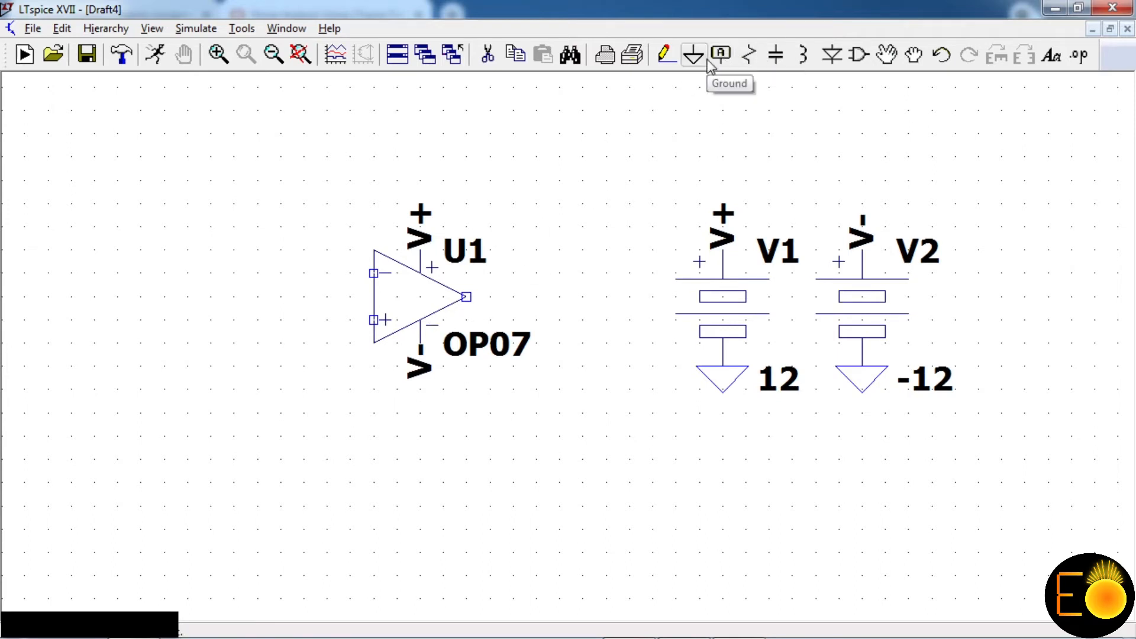
Step: Wire the op-amp's non-inverting input out to the left and then downward, leaving the lower end open
{"action": "left_click", "coordinate": [666, 54]}
{"action": "left_click", "coordinate": [373, 319]}
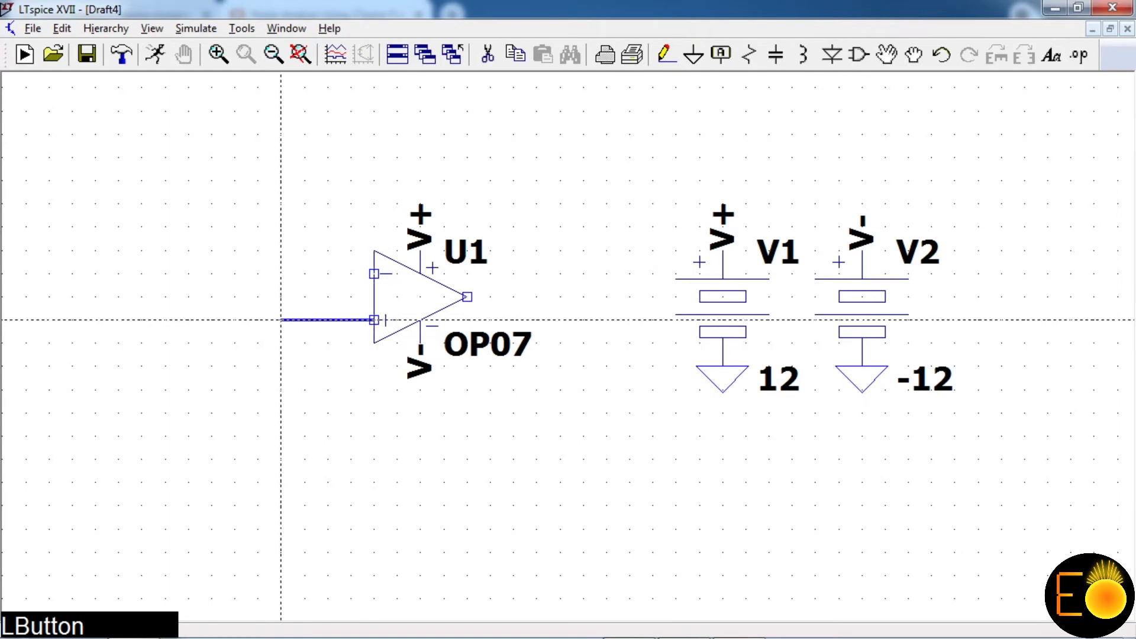
{"action": "left_click", "coordinate": [282, 389]}
{"action": "right_click", "coordinate": [326, 389]}
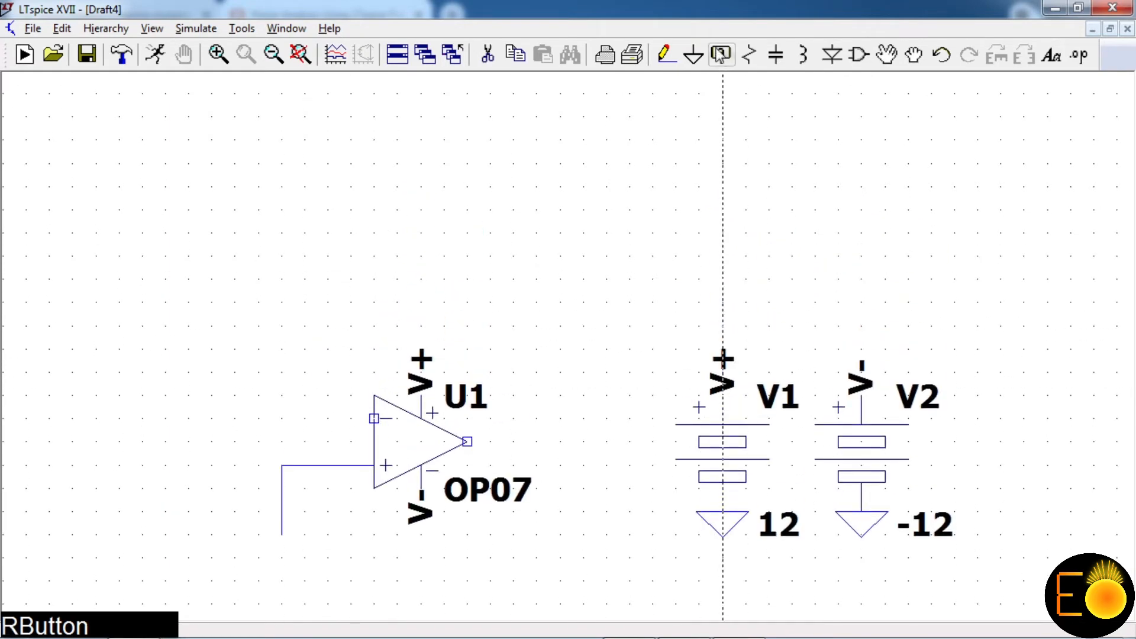
Step: Place a ground at the open lower end of the non-inverting input wire
{"action": "right_click", "coordinate": [681, 177]}
{"action": "left_click", "coordinate": [695, 66]}
{"action": "scroll", "coordinate": [657, 237], "scroll_direction": "up", "scroll_amount": 6}
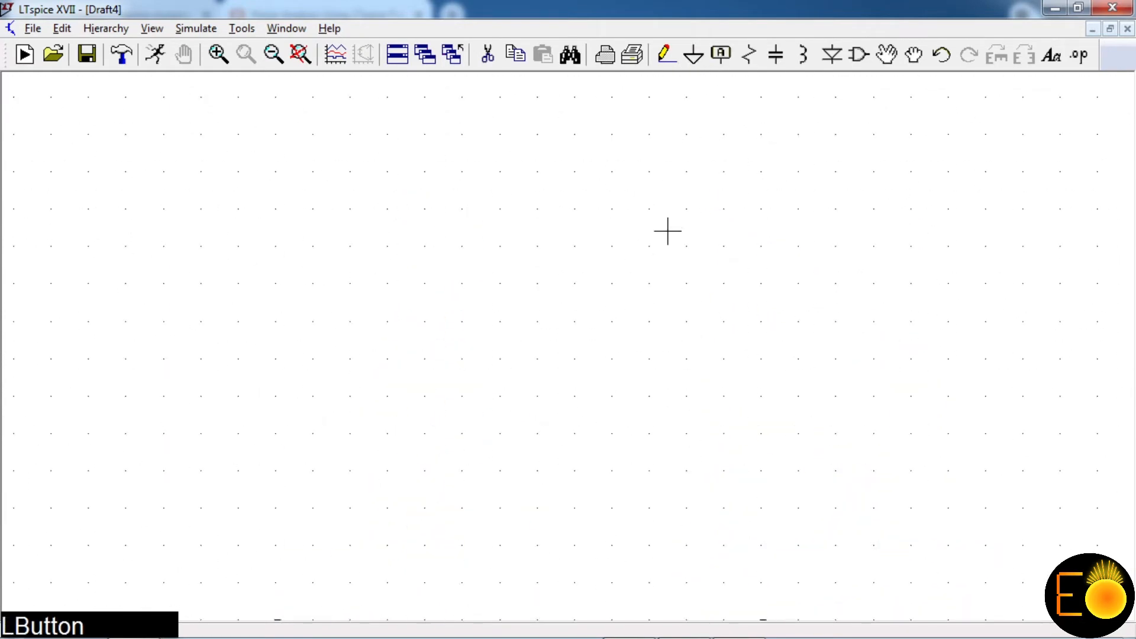
{"action": "middle_click", "coordinate": [677, 225]}
{"action": "scroll", "coordinate": [677, 241], "scroll_direction": "down", "scroll_amount": 10}
{"action": "scroll", "coordinate": [669, 242], "scroll_direction": "down", "scroll_amount": 2}
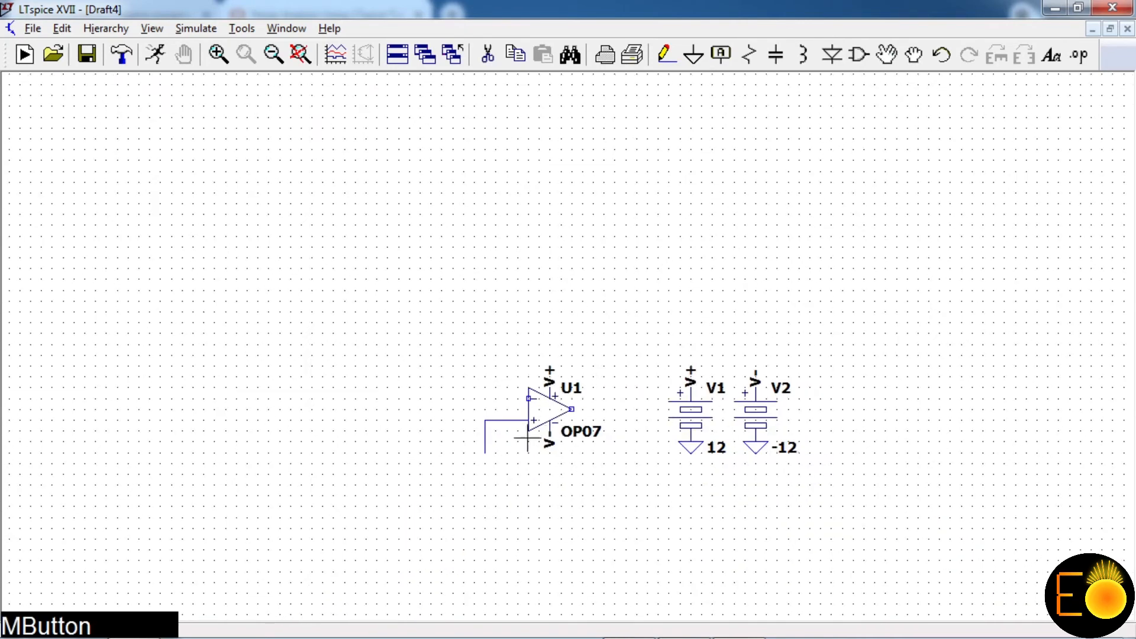
{"action": "scroll", "coordinate": [467, 487], "scroll_direction": "up", "scroll_amount": 5}
{"action": "right_click", "coordinate": [678, 157]}
{"action": "left_click", "coordinate": [696, 57]}
{"action": "left_click", "coordinate": [499, 427]}
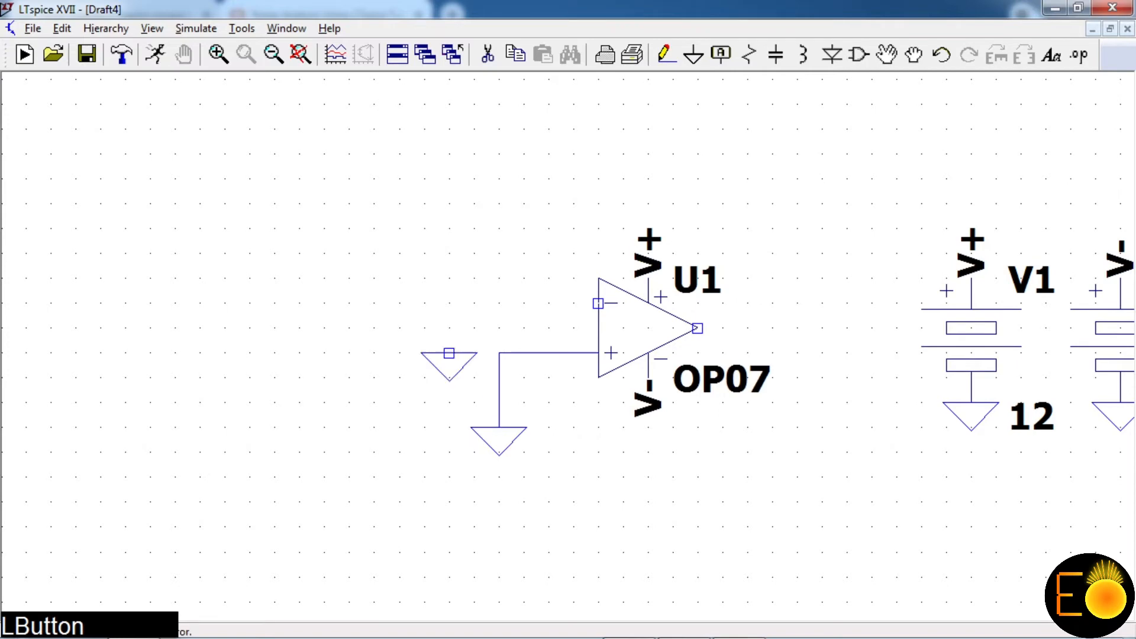
{"action": "right_click", "coordinate": [439, 281]}
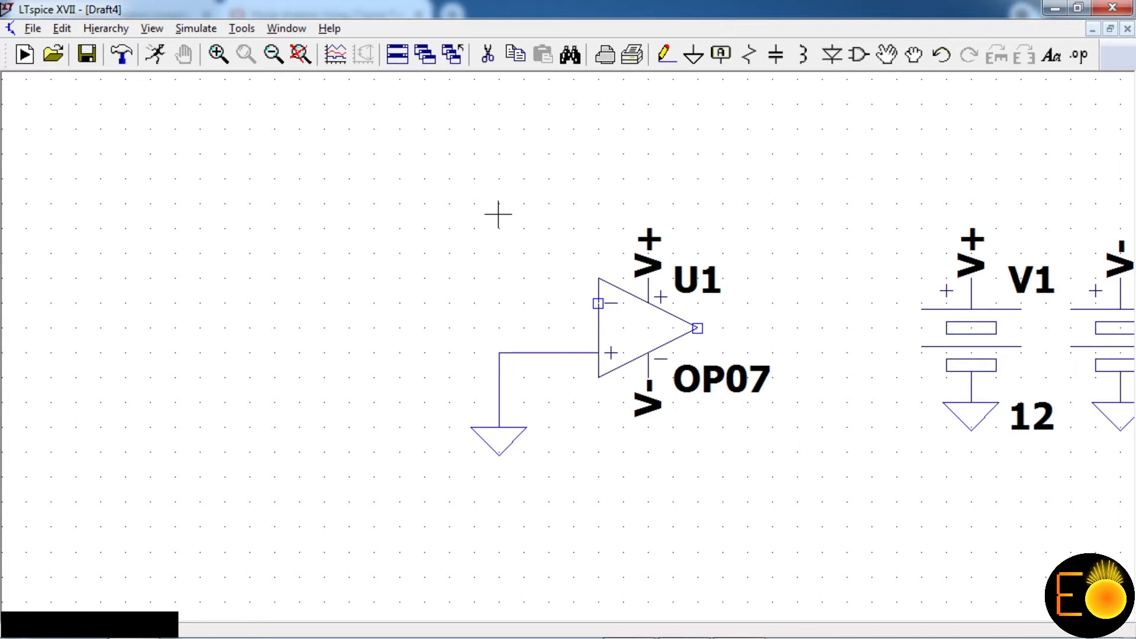
Step: Place horizontal resistors R1 to the left of the op-amp, level with its inverting input, and R2 above the op-amp
{"action": "left_click", "coordinate": [749, 55]}
{"action": "key", "text": "ctrl+r"}
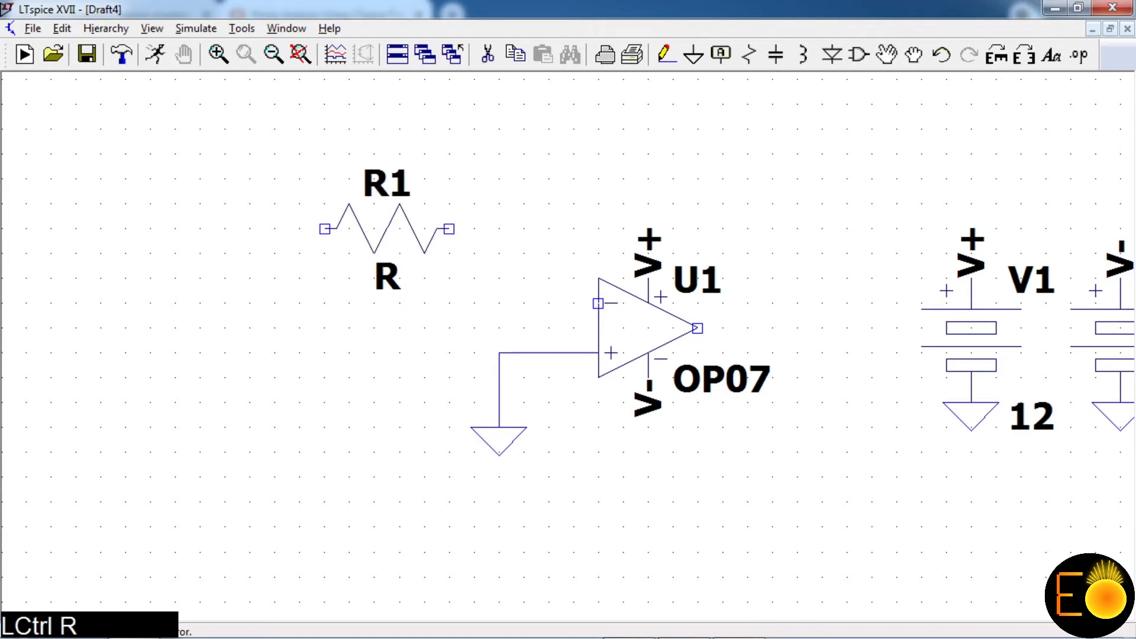
{"action": "left_click", "coordinate": [362, 303]}
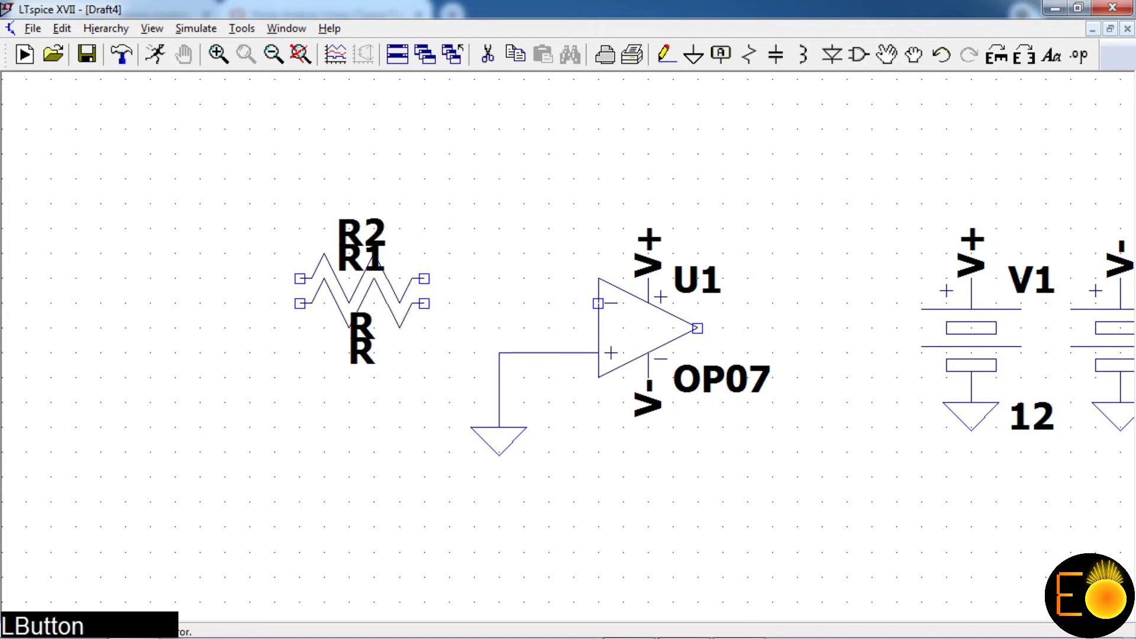
{"action": "right_click", "coordinate": [469, 172]}
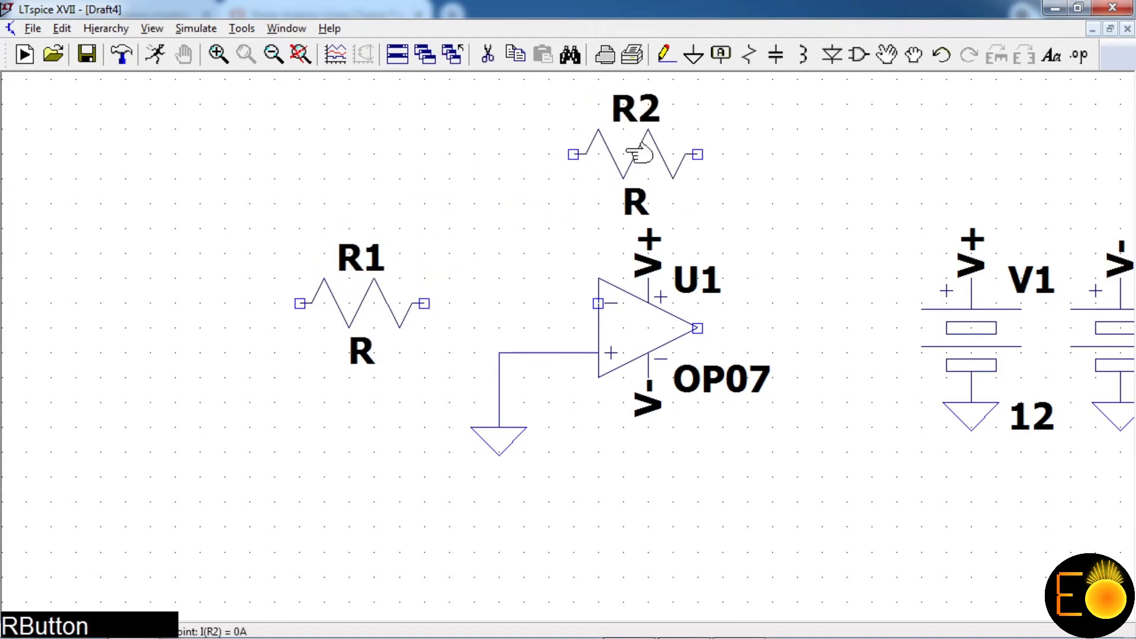
Step: Set the resistance of R2 to 4k and of R1 to 2k
{"action": "right_click", "coordinate": [607, 149]}
{"action": "type", "text": "4k"}
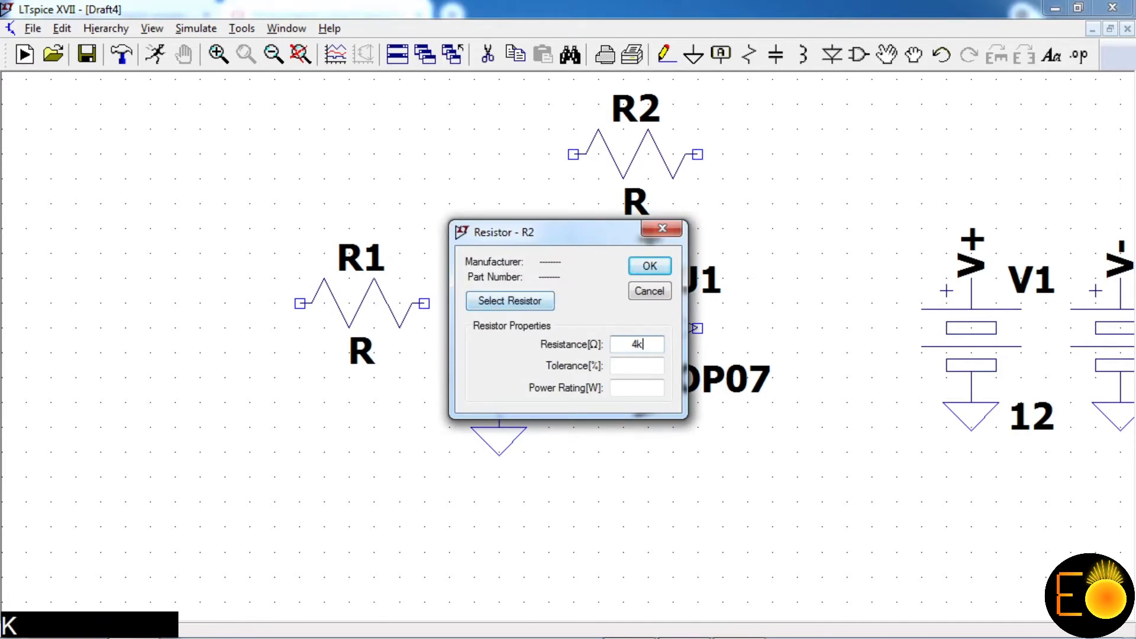
{"action": "key", "text": "Return"}
{"action": "right_click", "coordinate": [391, 302]}
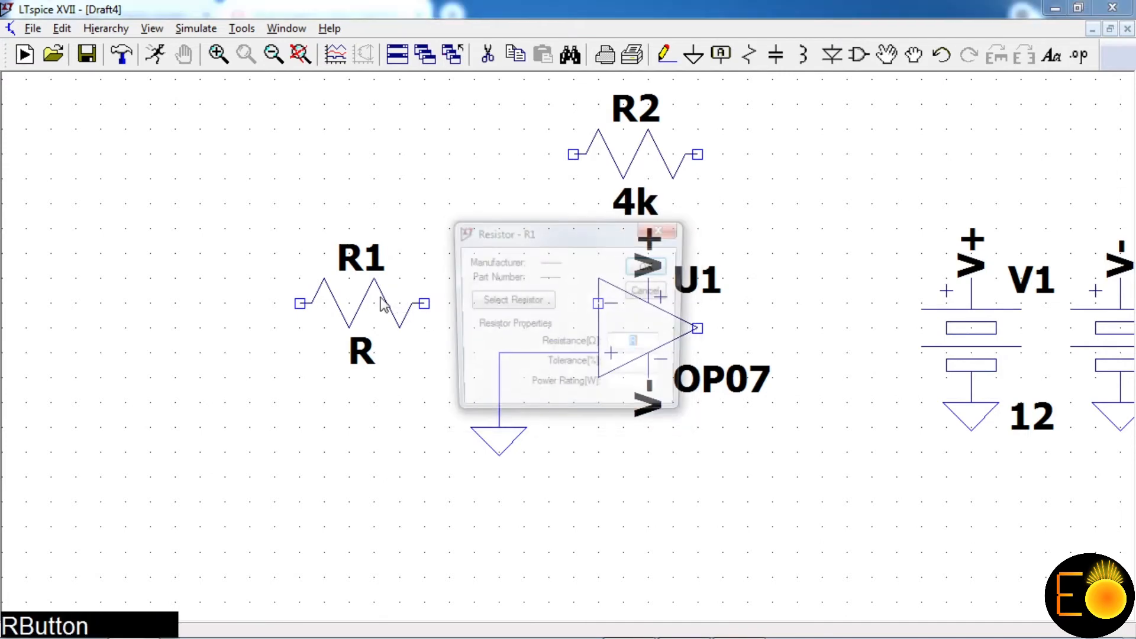
{"action": "type", "text": "2k"}
{"action": "key", "text": "Return"}
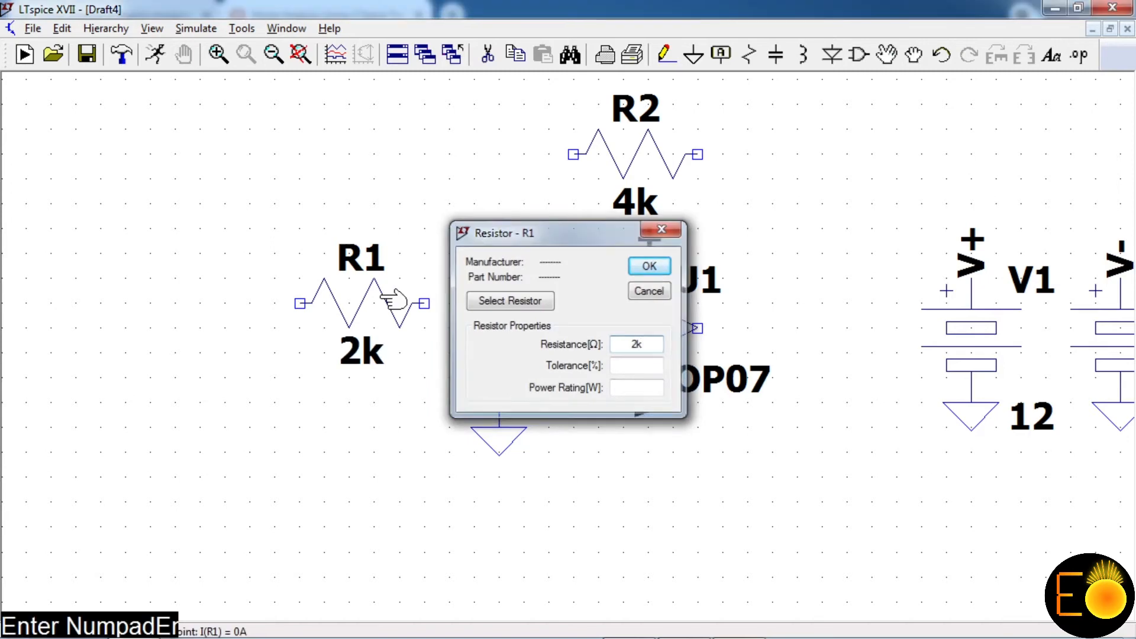
Step: Wire the left end of R2 and the right end of R1 to the op-amp's inverting input
{"action": "left_click", "coordinate": [665, 54]}
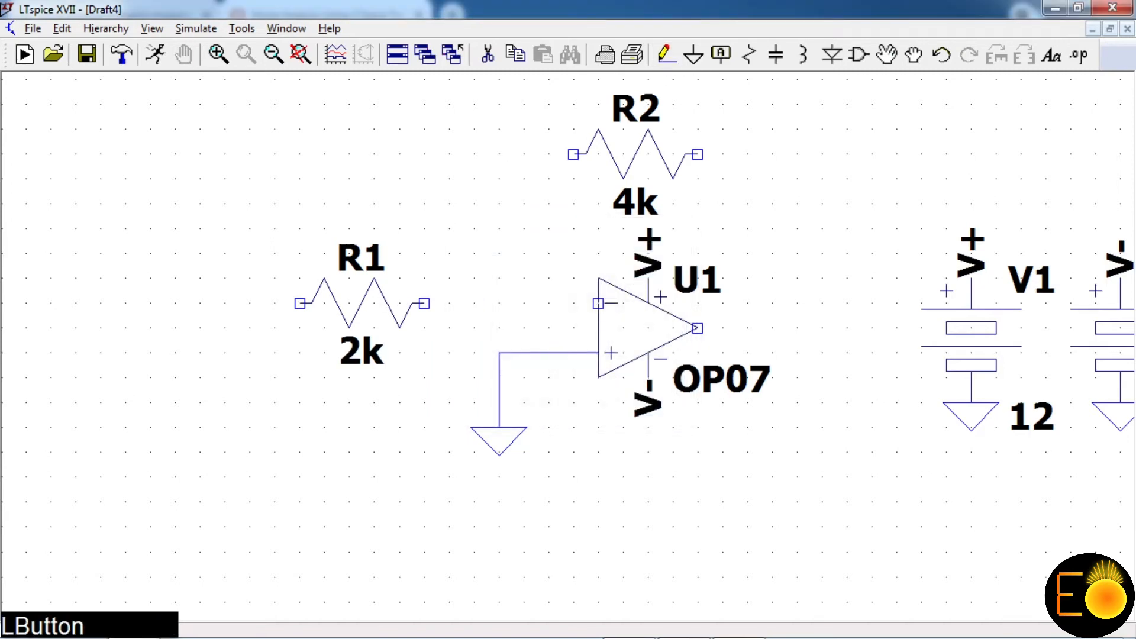
{"action": "left_click", "coordinate": [573, 154]}
{"action": "left_click", "coordinate": [573, 303]}
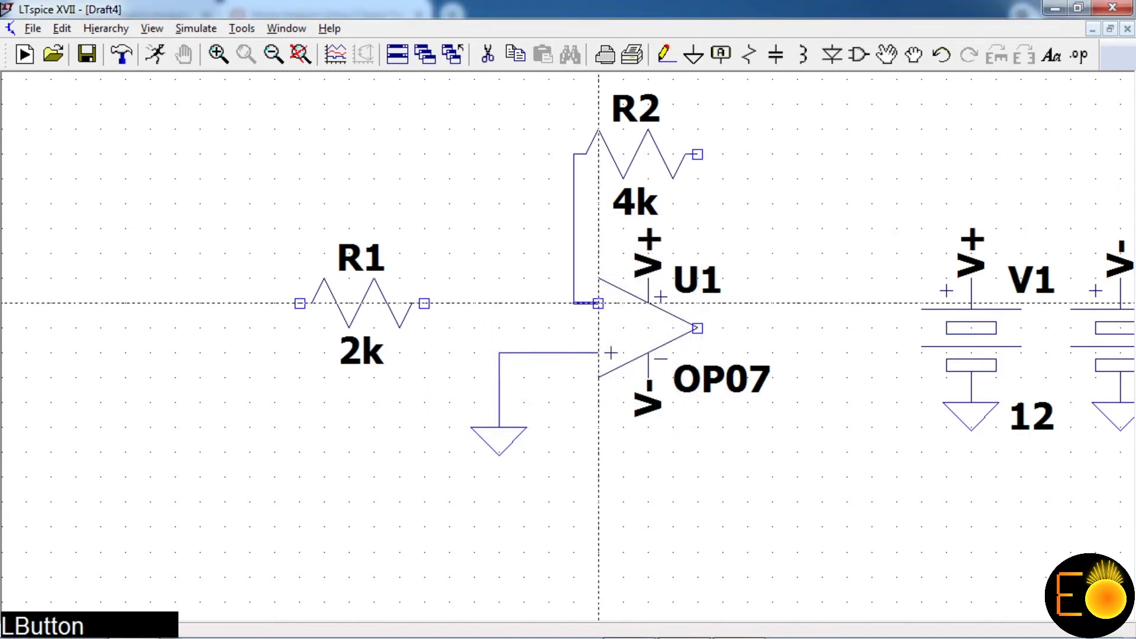
{"action": "left_click", "coordinate": [424, 303]}
{"action": "left_click", "coordinate": [573, 303]}
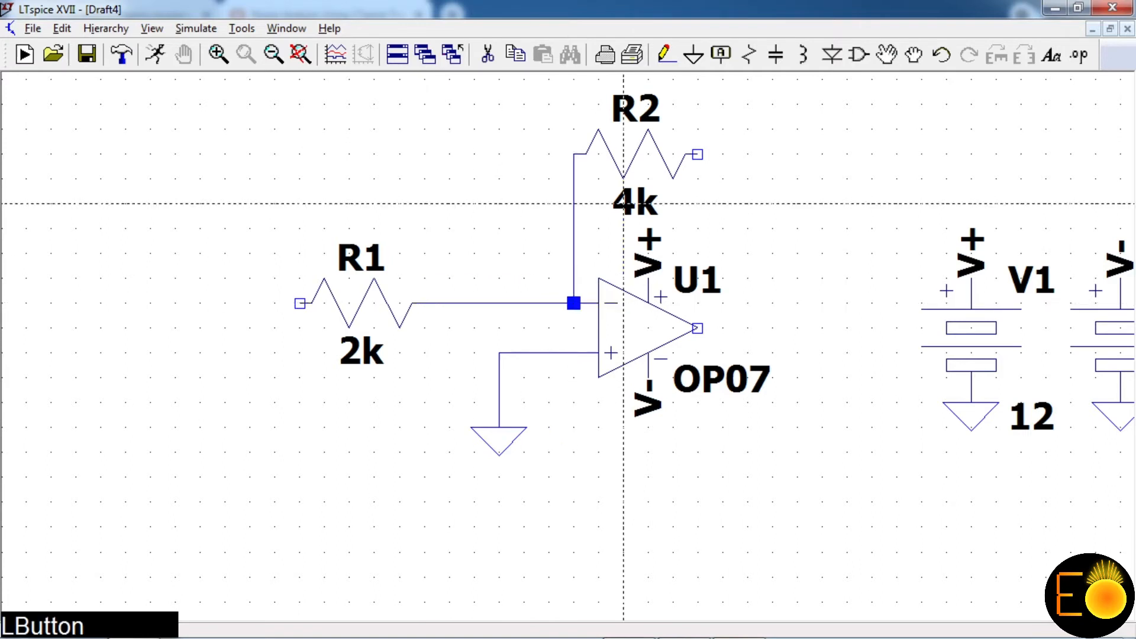
Step: Wire the right end of R2 around to the op-amp's output to close the feedback loop
{"action": "left_click", "coordinate": [697, 154]}
{"action": "left_click", "coordinate": [772, 154]}
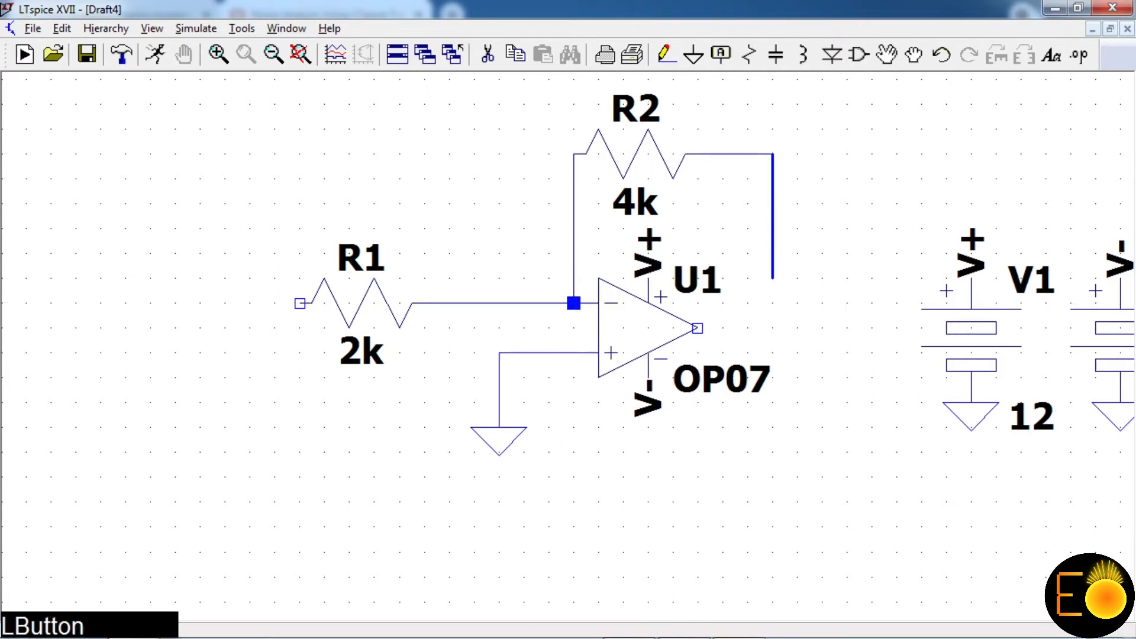
{"action": "left_click", "coordinate": [772, 327]}
{"action": "left_click", "coordinate": [698, 327]}
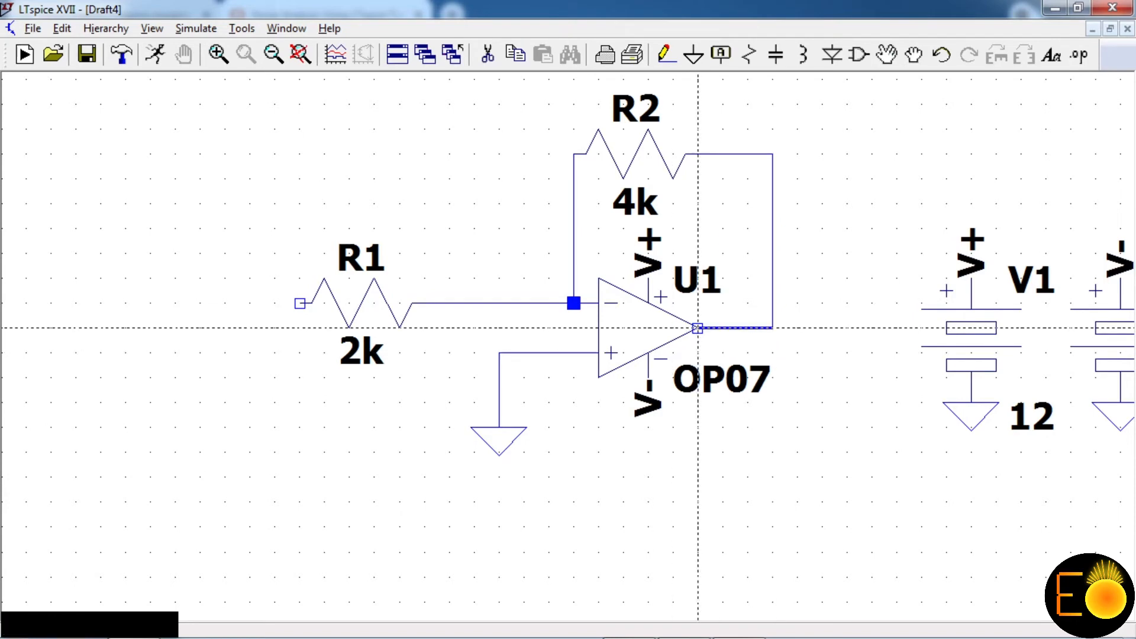
{"action": "right_click", "coordinate": [686, 358]}
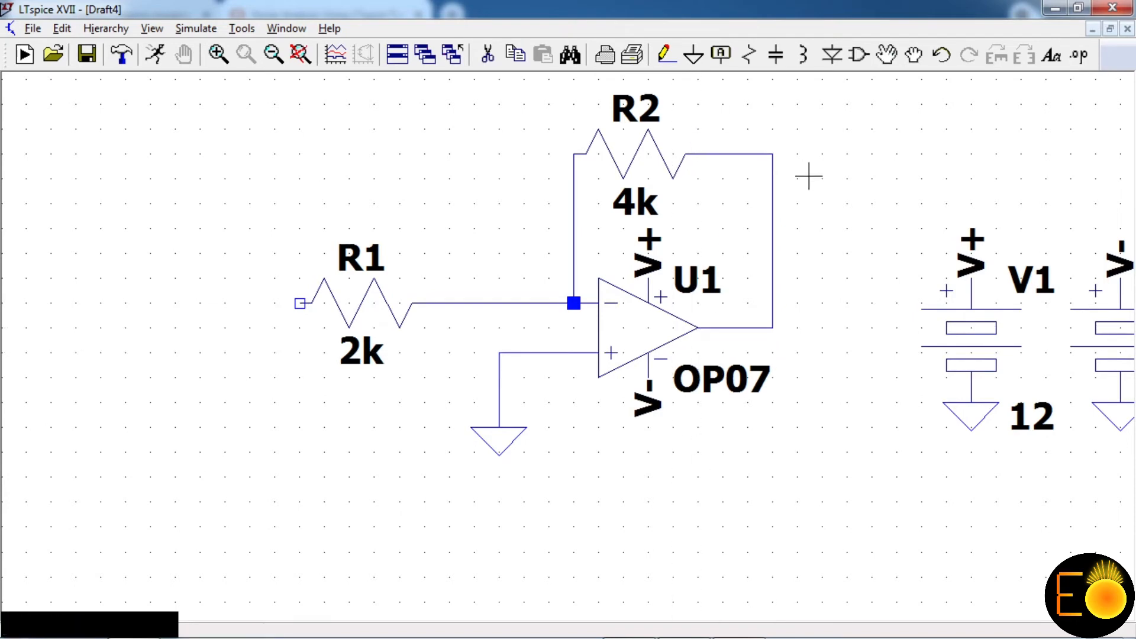
Step: Place a voltage source to the left of and below R1
{"action": "left_click", "coordinate": [858, 55]}
{"action": "type", "text": "vol"}
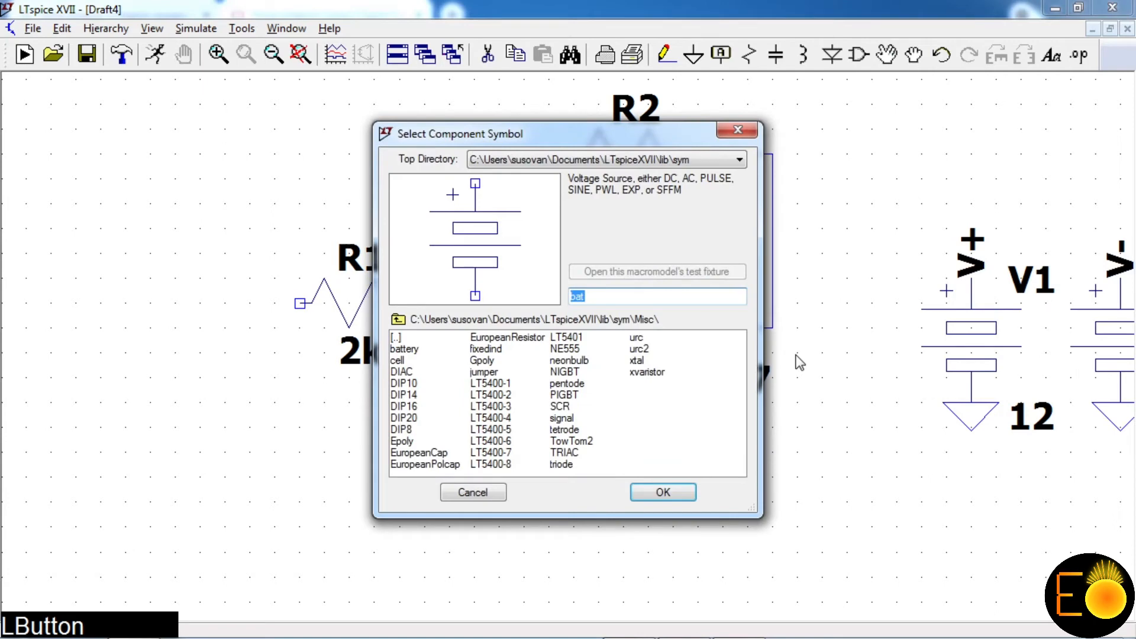
{"action": "left_click", "coordinate": [663, 492]}
{"action": "left_click", "coordinate": [162, 393]}
{"action": "right_click", "coordinate": [163, 393]}
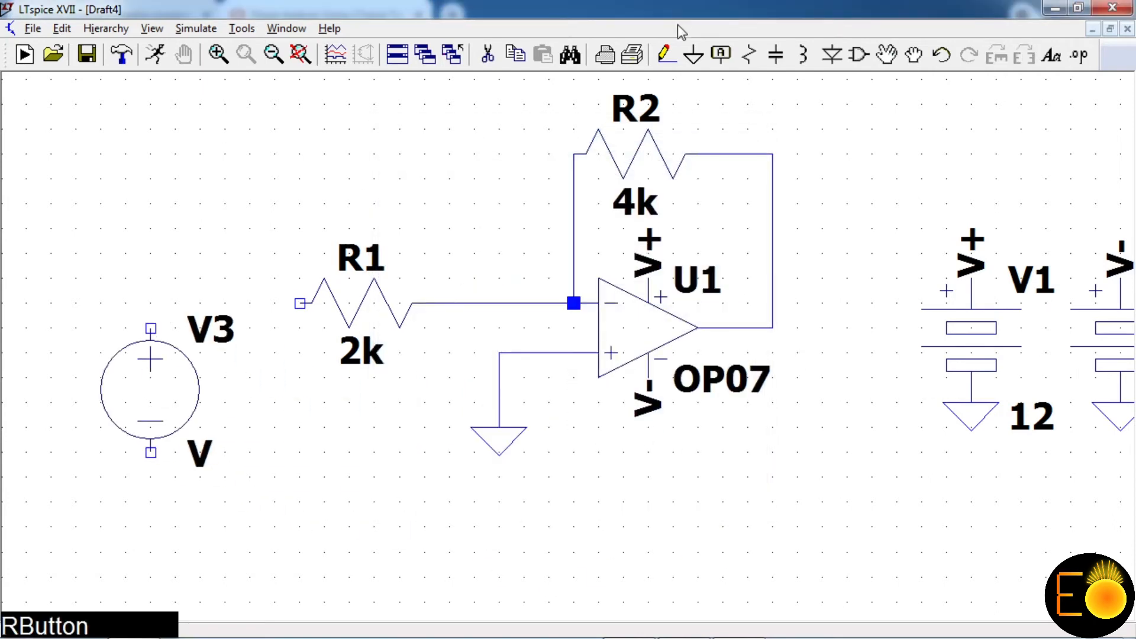
Step: Wire source V3's positive terminal to the left end of R1 and ground its negative terminal
{"action": "left_click", "coordinate": [667, 55]}
{"action": "left_click", "coordinate": [151, 328]}
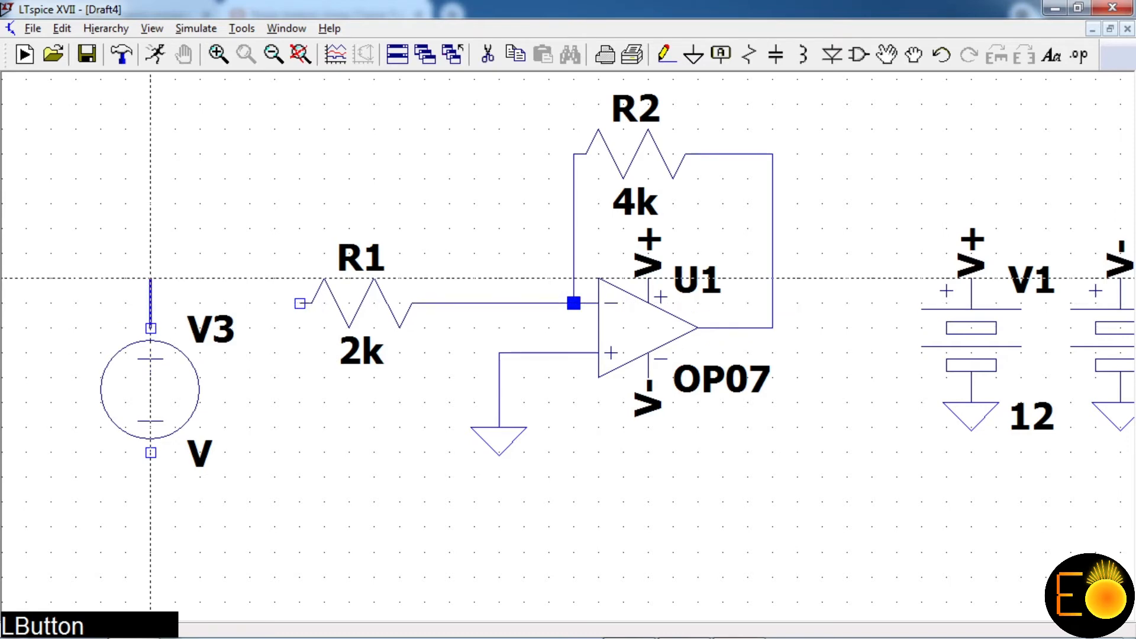
{"action": "left_click", "coordinate": [299, 303]}
{"action": "right_click", "coordinate": [299, 303]}
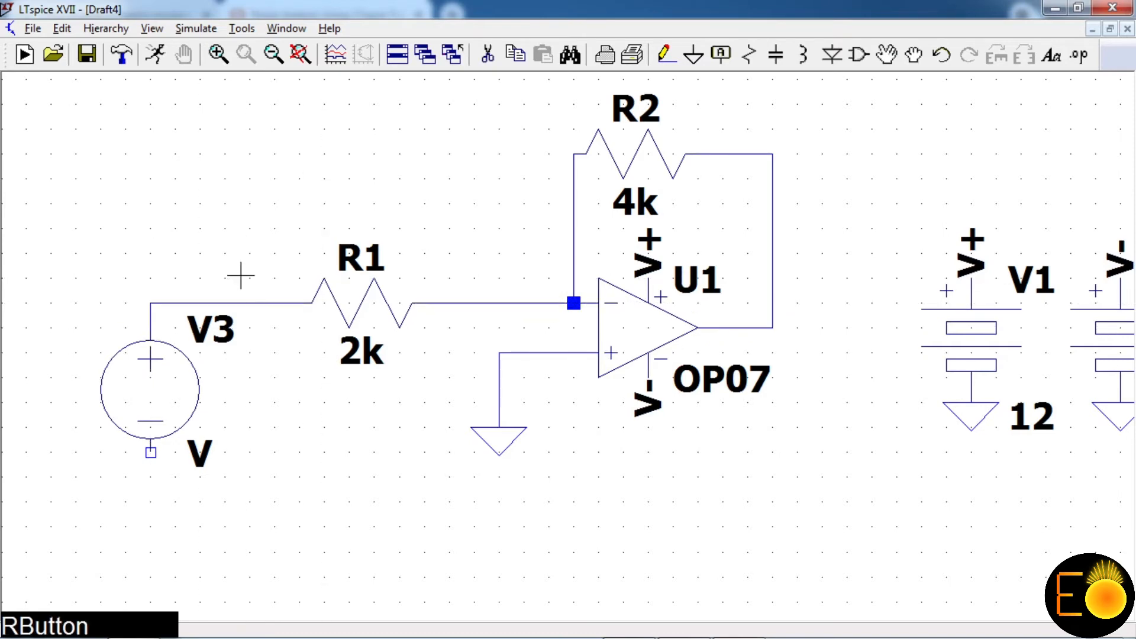
{"action": "left_click", "coordinate": [693, 55]}
{"action": "left_click", "coordinate": [150, 453]}
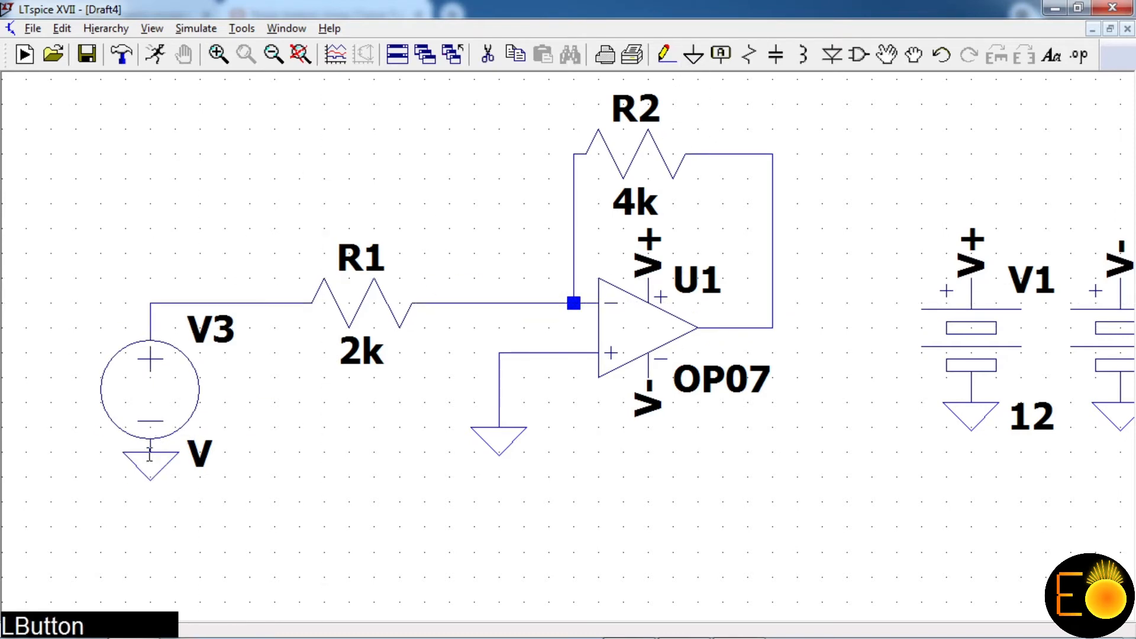
{"action": "right_click", "coordinate": [150, 452]}
Step: Configure source V3 as a SINE function with amplitude 1 V and frequency 1k Hz
{"action": "right_click", "coordinate": [169, 381]}
{"action": "left_click", "coordinate": [672, 348]}
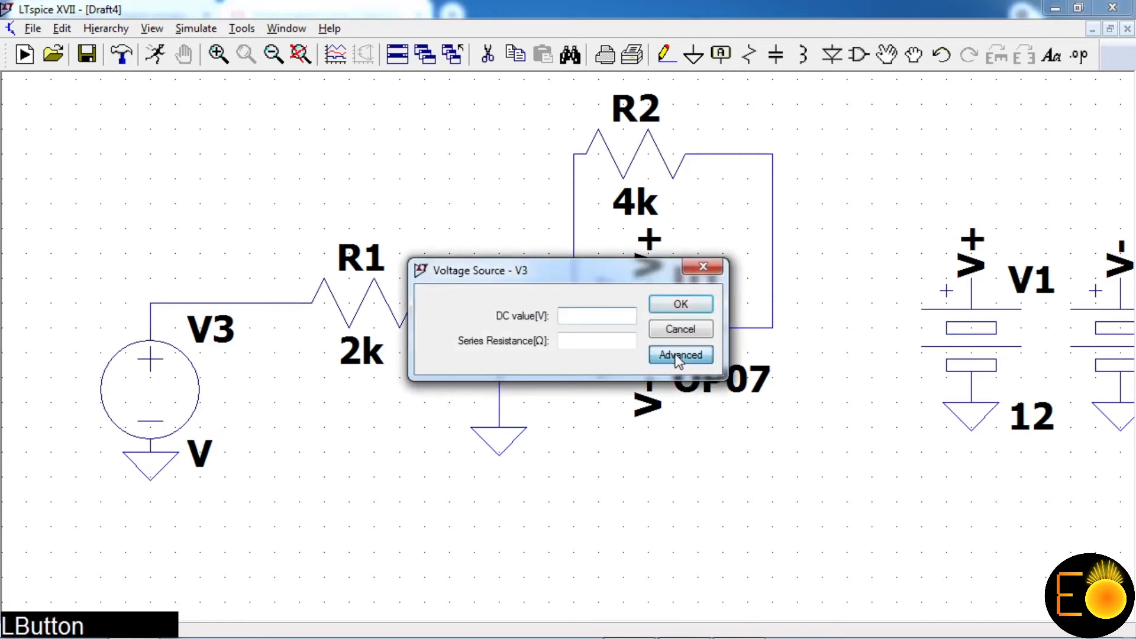
{"action": "left_click", "coordinate": [343, 198]}
{"action": "left_click", "coordinate": [518, 319]}
{"action": "left_click", "coordinate": [520, 339]}
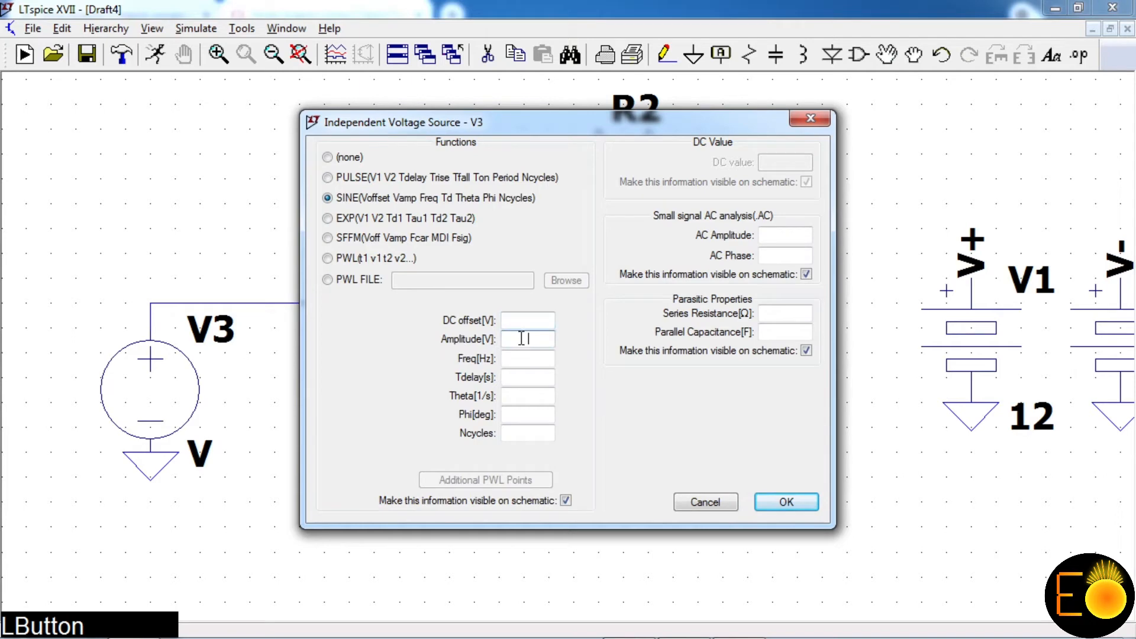
{"action": "type", "text": "1v"}
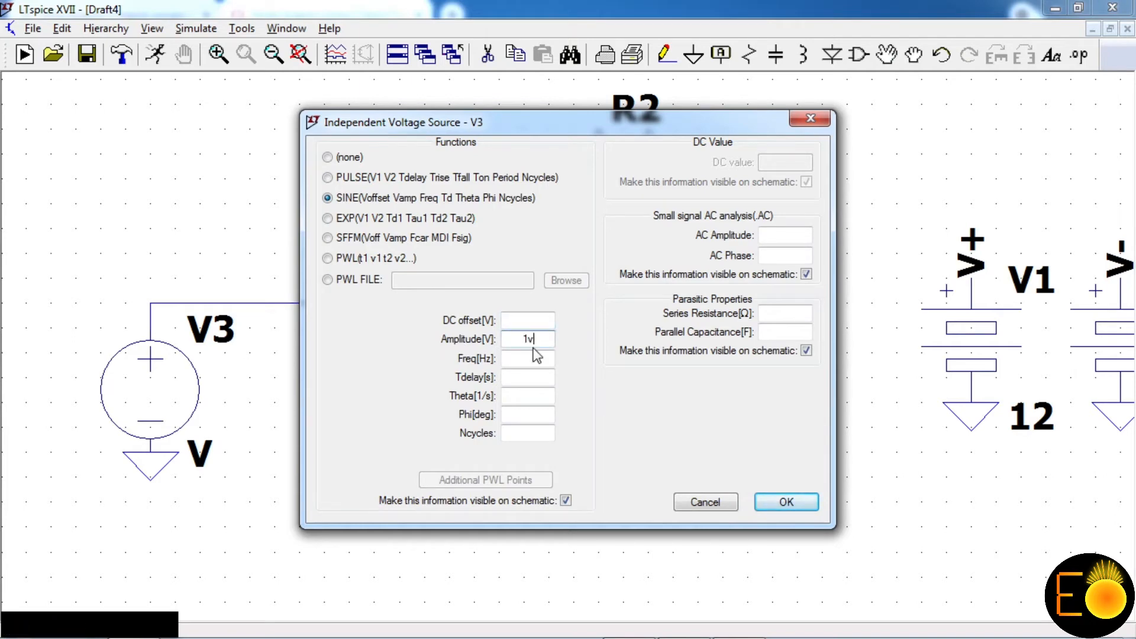
{"action": "key", "text": "BackSpace"}
{"action": "left_click", "coordinate": [526, 360]}
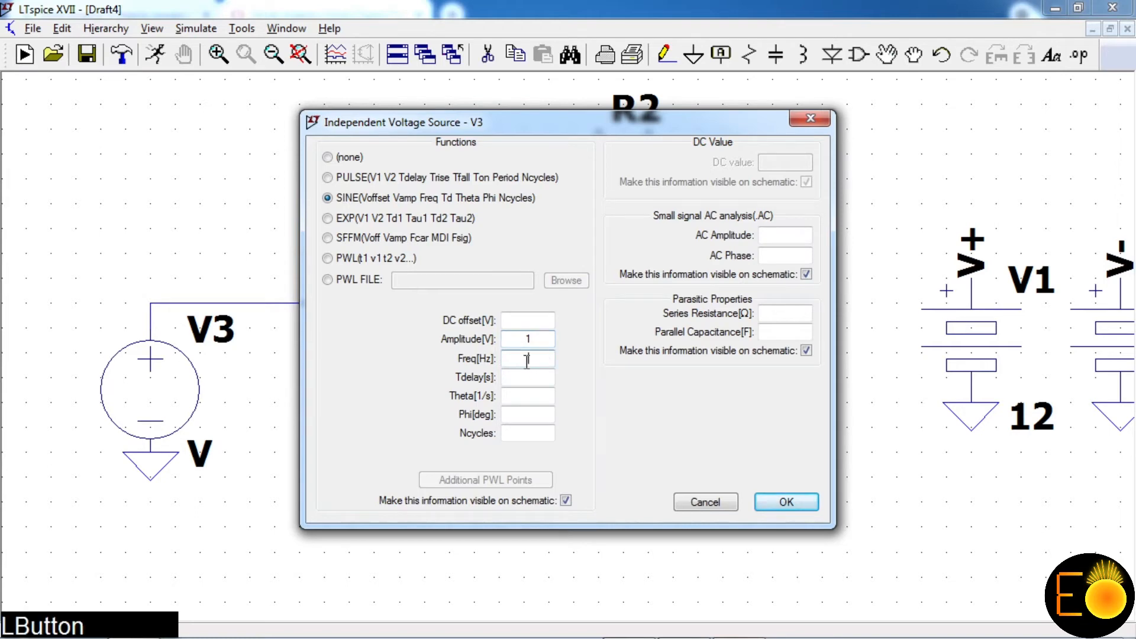
{"action": "type", "text": "1k"}
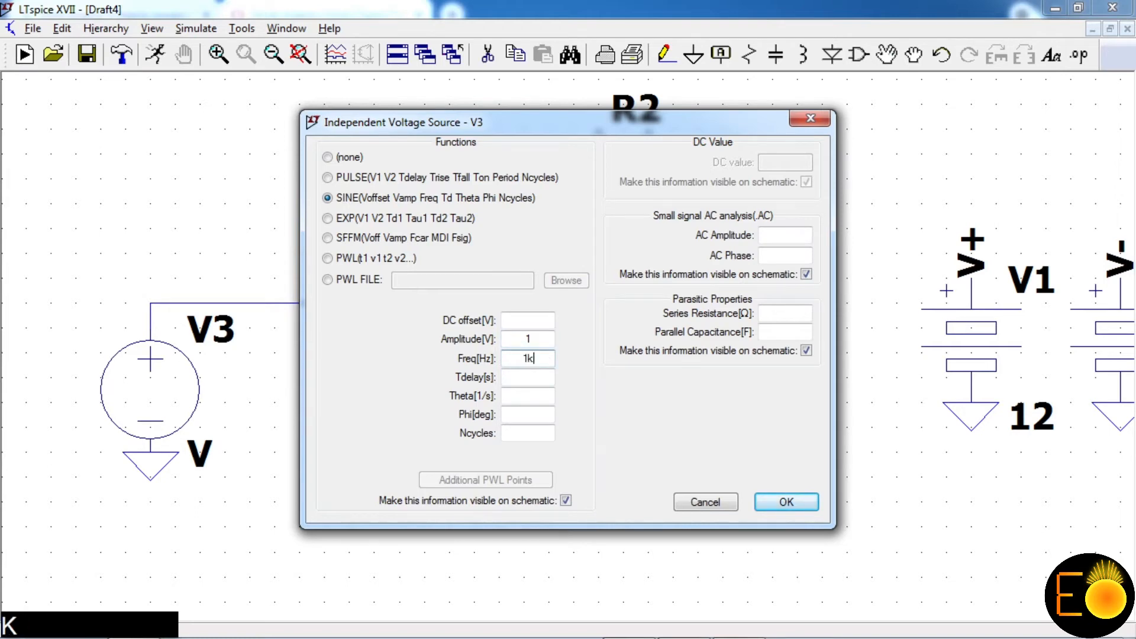
{"action": "left_click", "coordinate": [783, 498]}
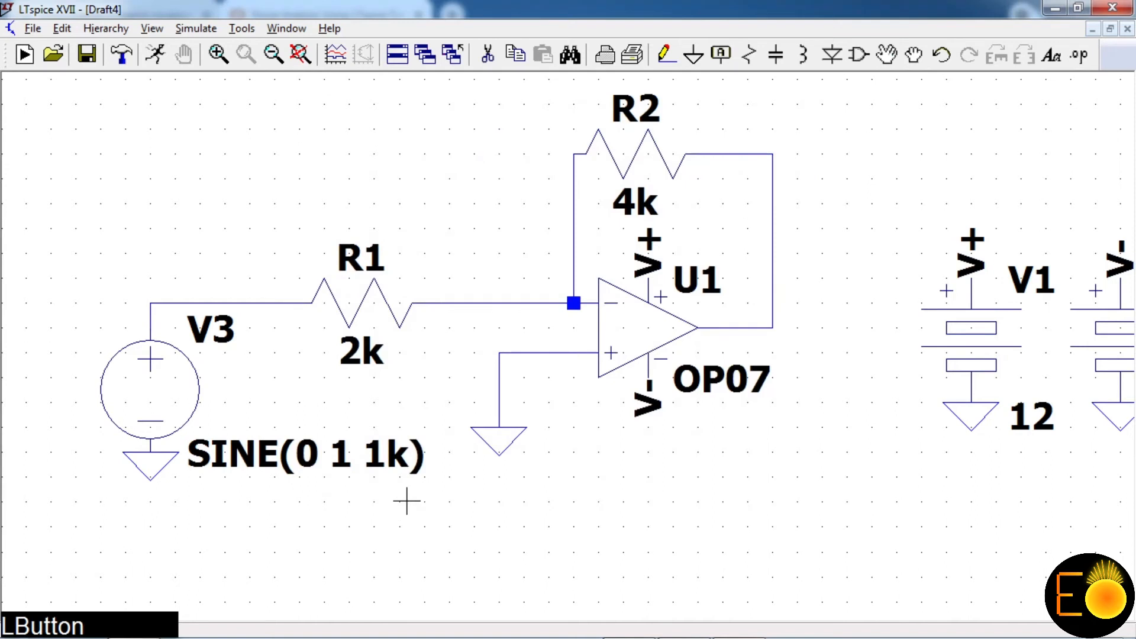
Step: Draw a short wire stub to the right from the junction of the op-amp's output and the feedback wire
{"action": "scroll", "coordinate": [449, 184], "scroll_direction": "up", "scroll_amount": 1}
{"action": "scroll", "coordinate": [459, 106], "scroll_direction": "down", "scroll_amount": 1}
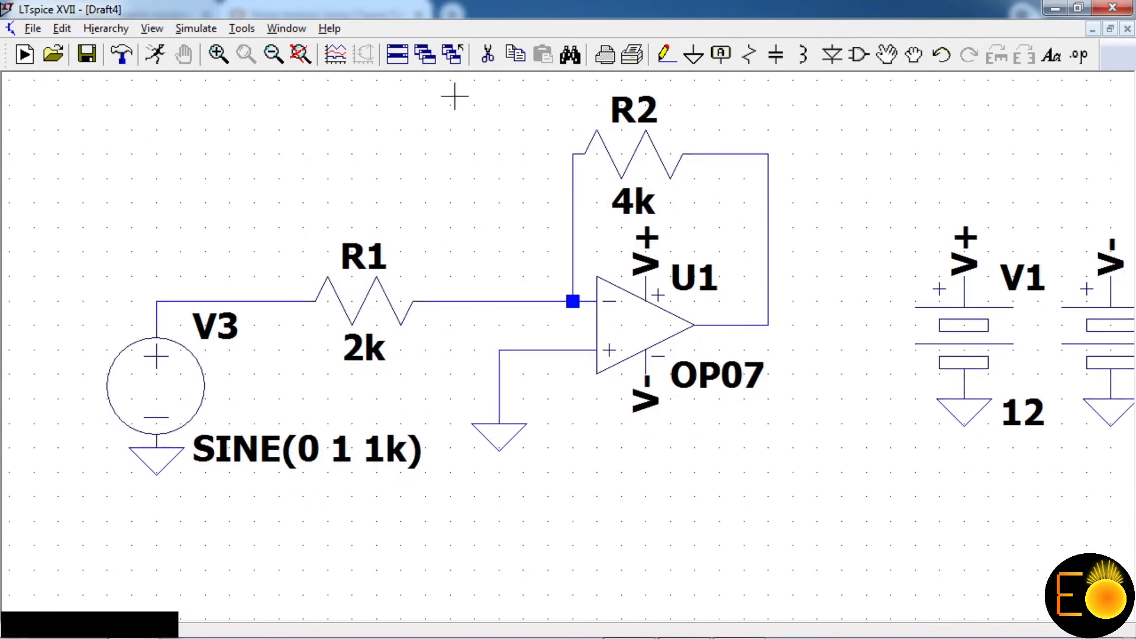
{"action": "left_click", "coordinate": [702, 61]}
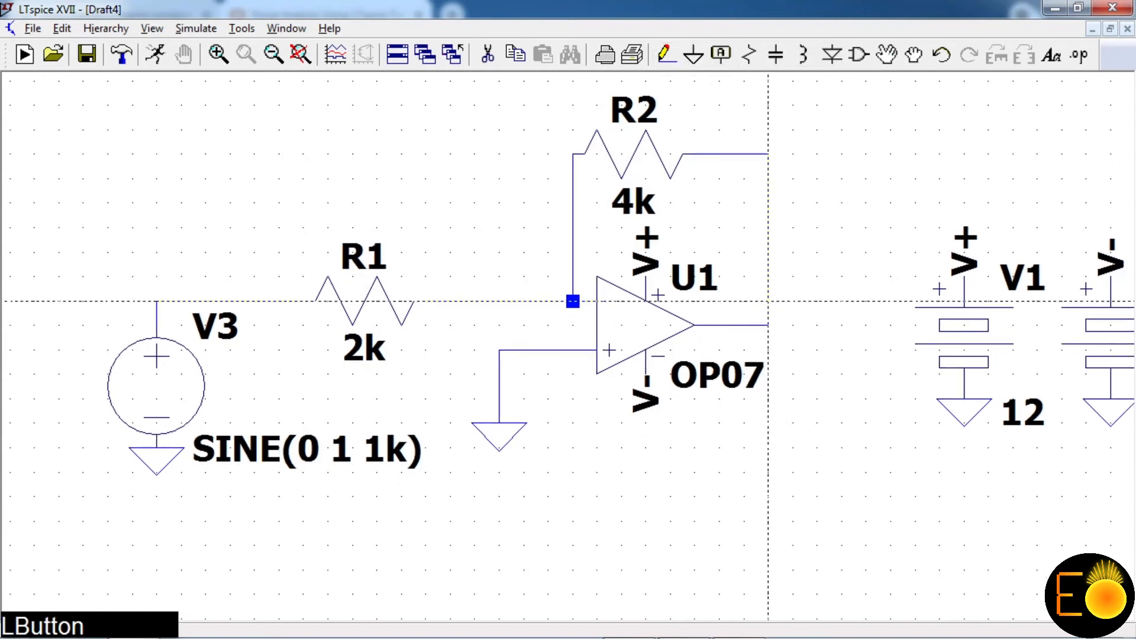
{"action": "left_click", "coordinate": [767, 324]}
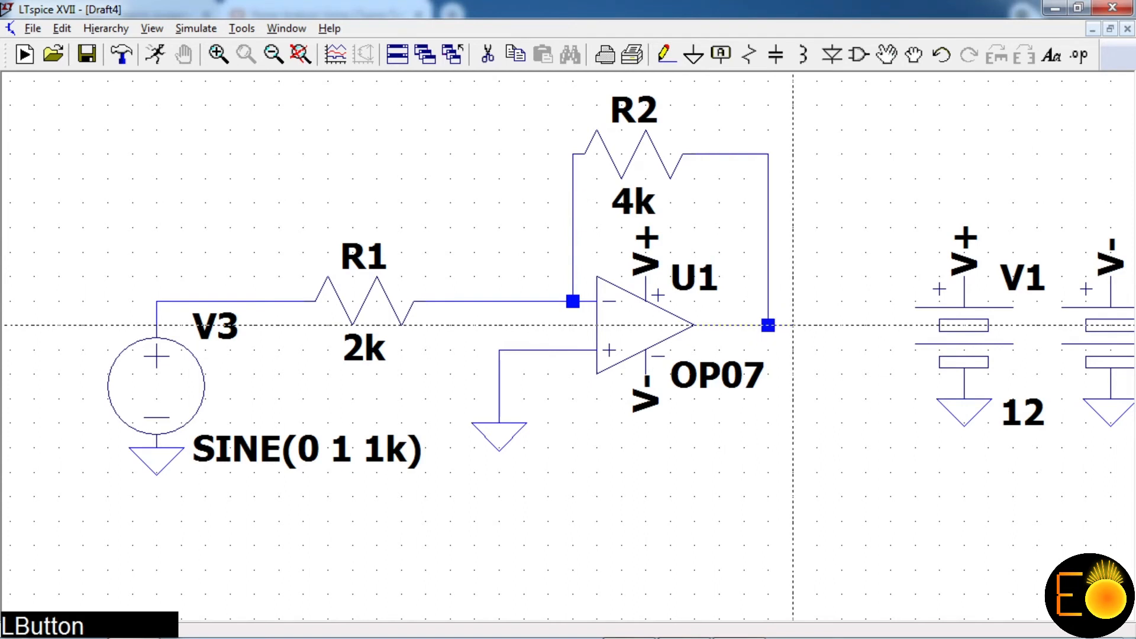
{"action": "right_click", "coordinate": [796, 332]}
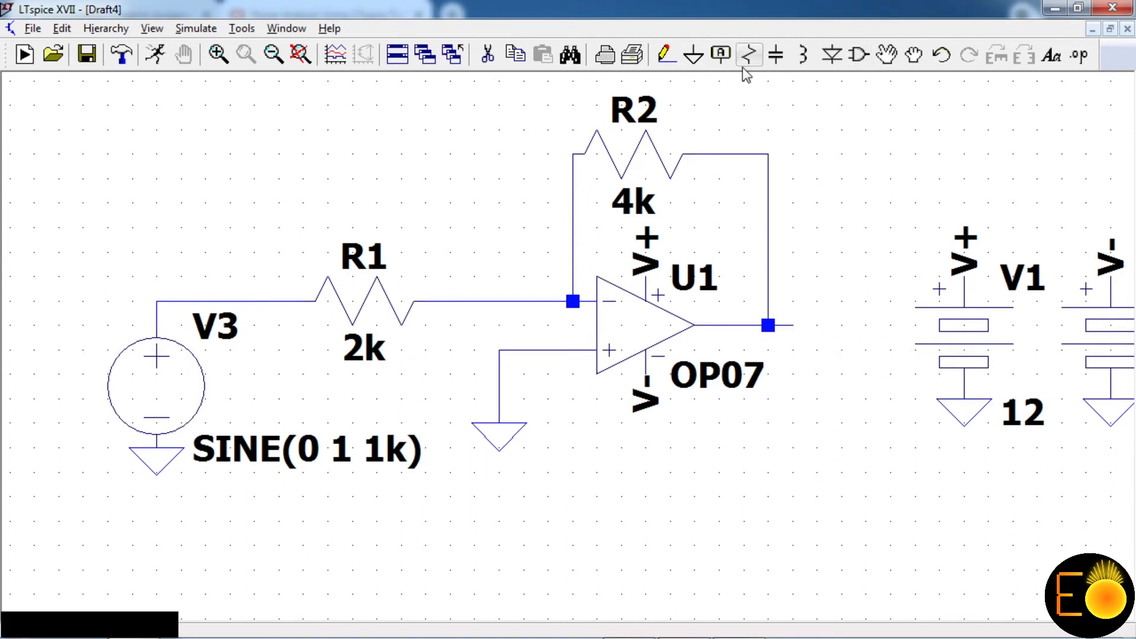
Step: Add a net label V0 with port type Output at the end of the op-amp's output wire stub
{"action": "left_click", "coordinate": [721, 54]}
{"action": "type", "text": "V"}
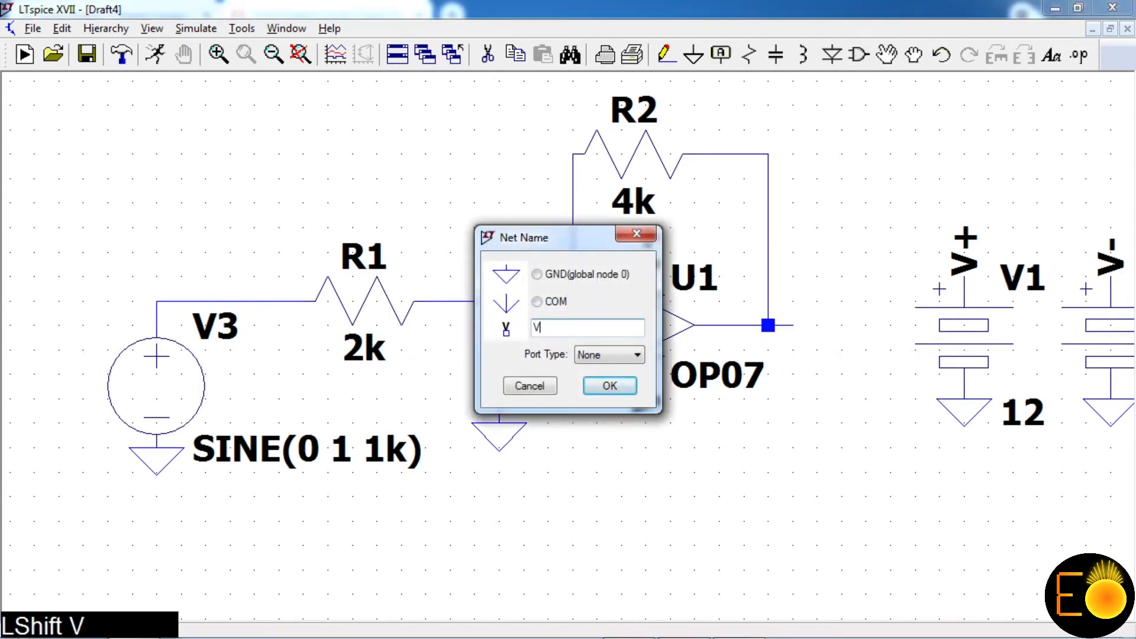
{"action": "type", "text": "0"}
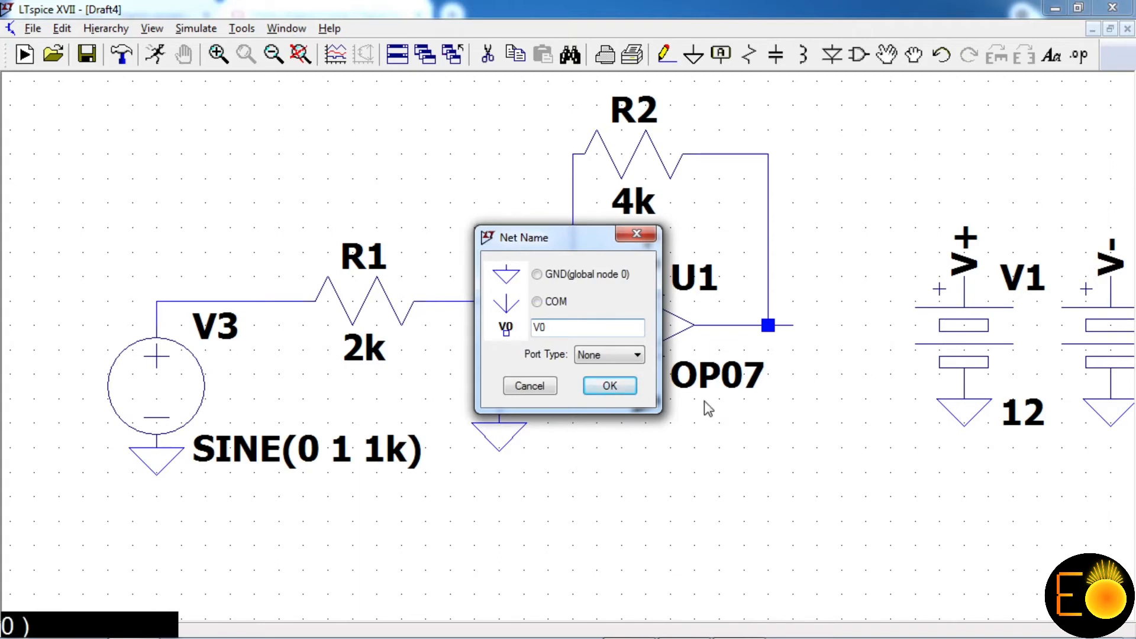
{"action": "left_click", "coordinate": [595, 355]}
{"action": "left_click", "coordinate": [595, 393]}
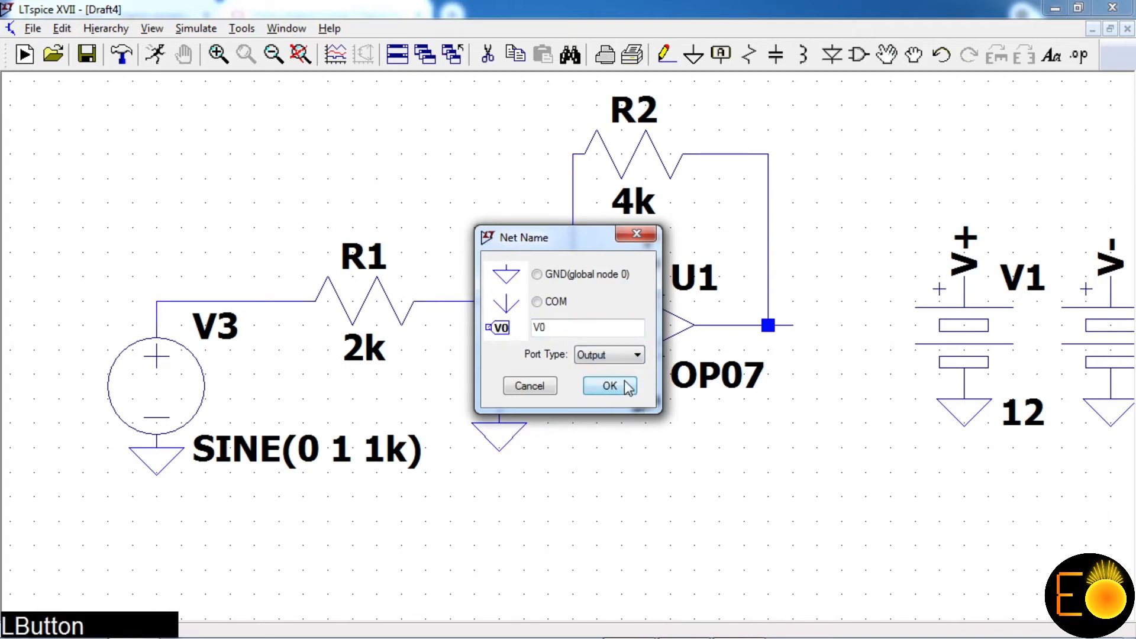
{"action": "left_click", "coordinate": [609, 385]}
{"action": "left_click", "coordinate": [793, 325]}
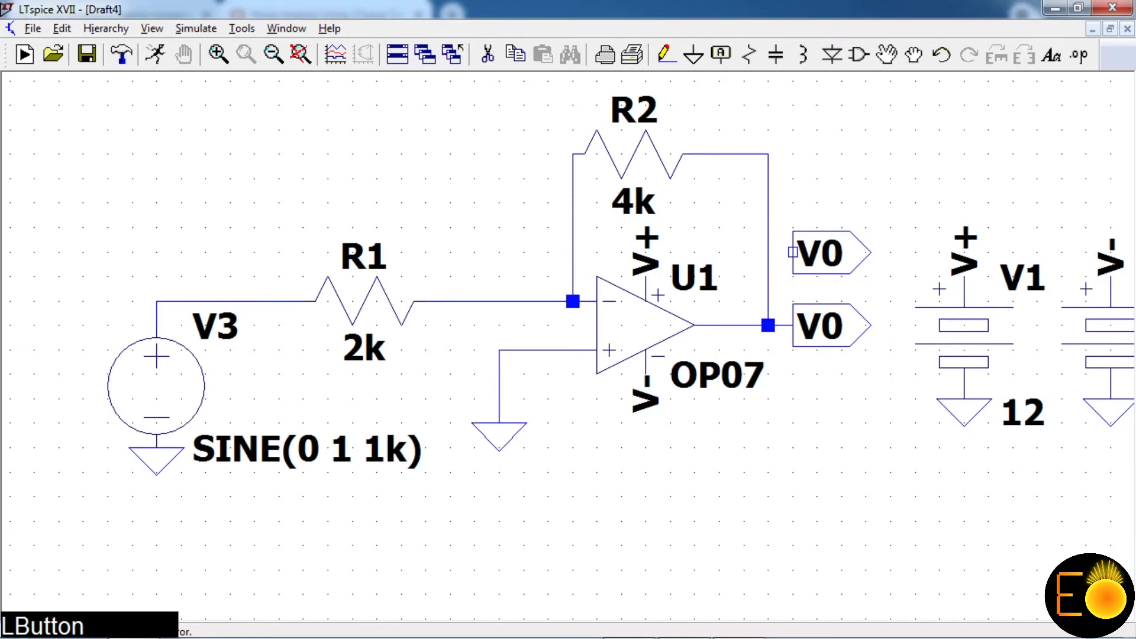
{"action": "right_click", "coordinate": [816, 227]}
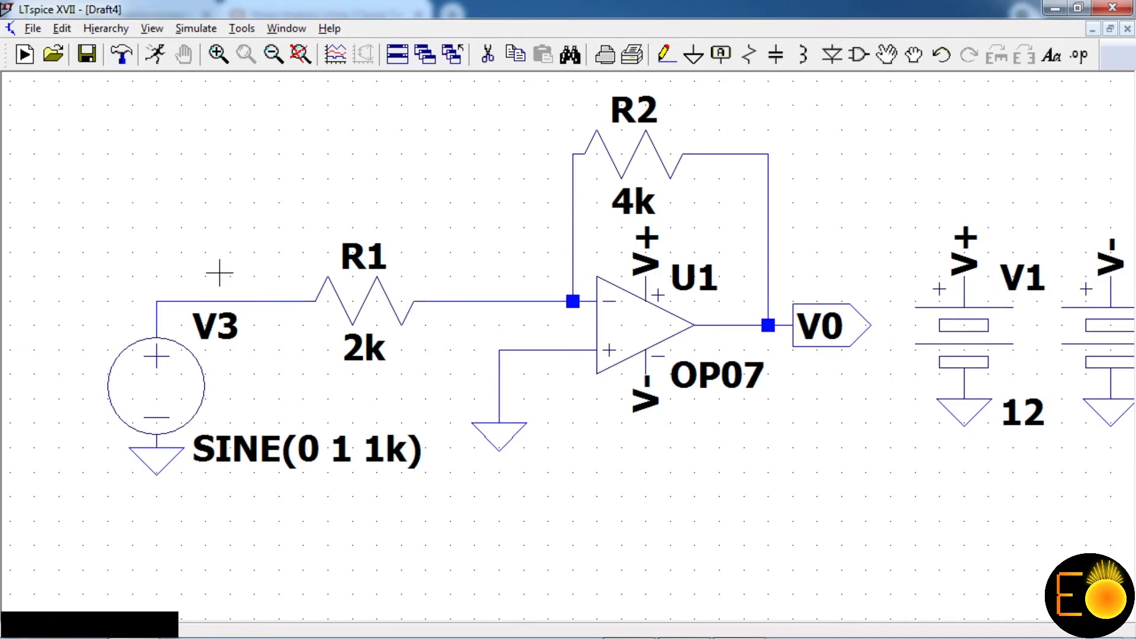
Step: Add a transient simulation command with stop time 5m, data saving from 0 and maximum timestep 0.01m, placed below the circuit
{"action": "left_click", "coordinate": [196, 28]}
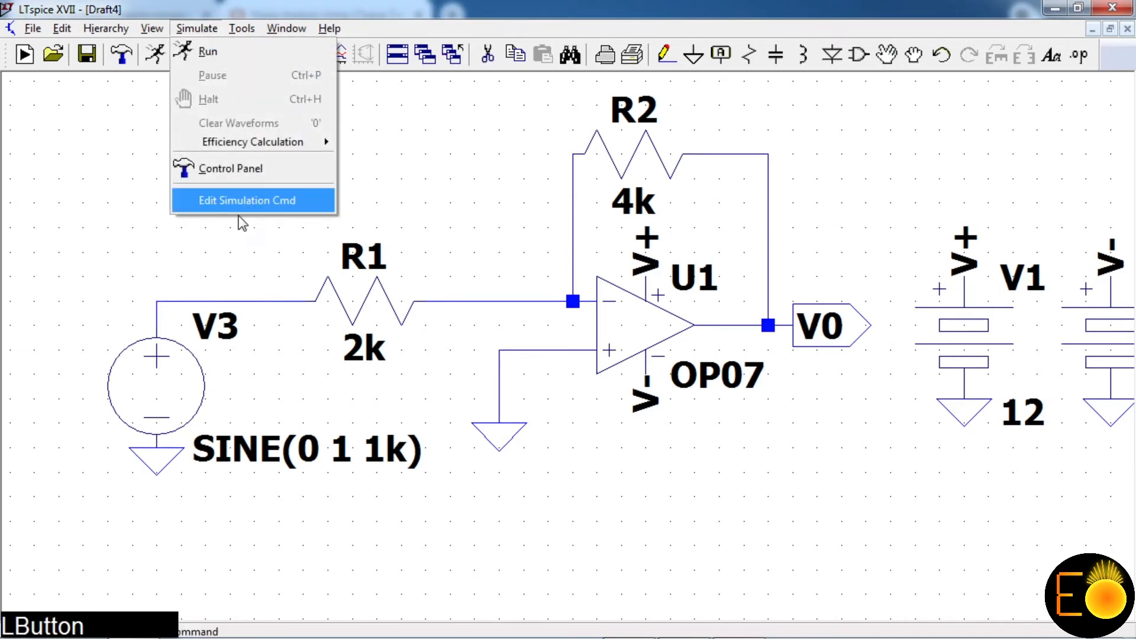
{"action": "left_click", "coordinate": [245, 201]}
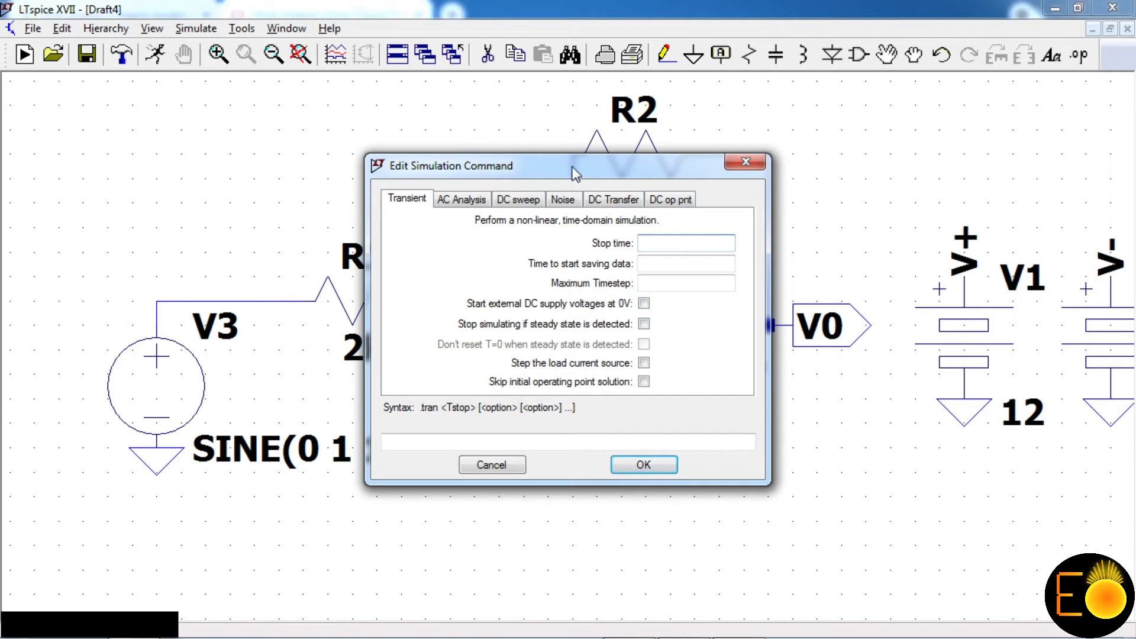
{"action": "left_click_drag", "start_coordinate": [566, 171], "coordinate": [670, 195]}
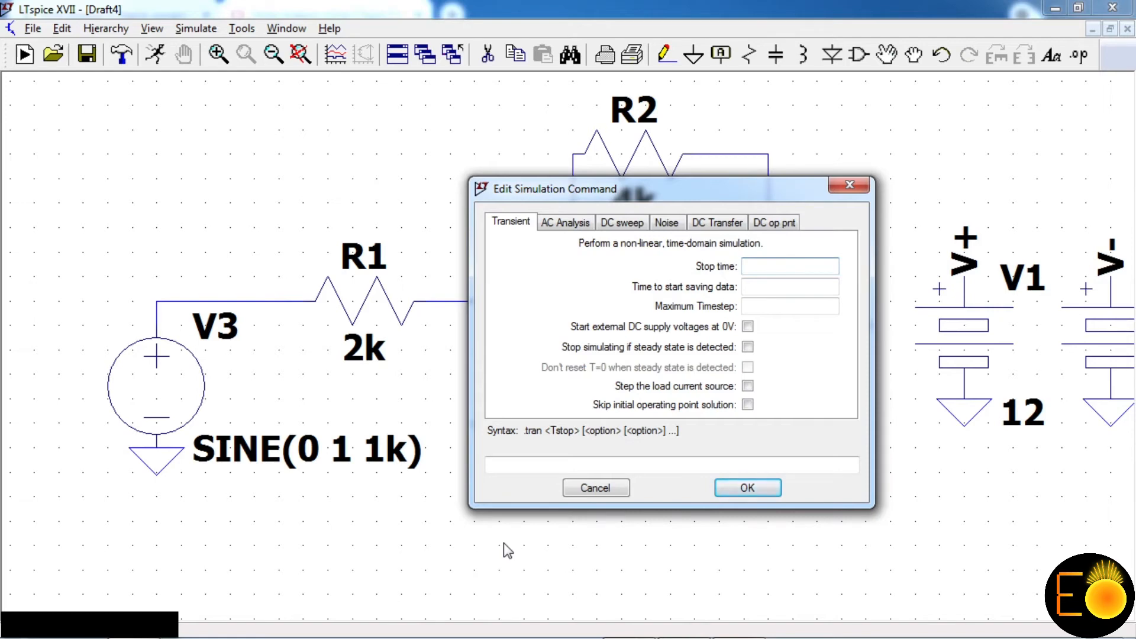
{"action": "type", "text": "5m"}
{"action": "left_click", "coordinate": [789, 287]}
{"action": "type", "text": "0"}
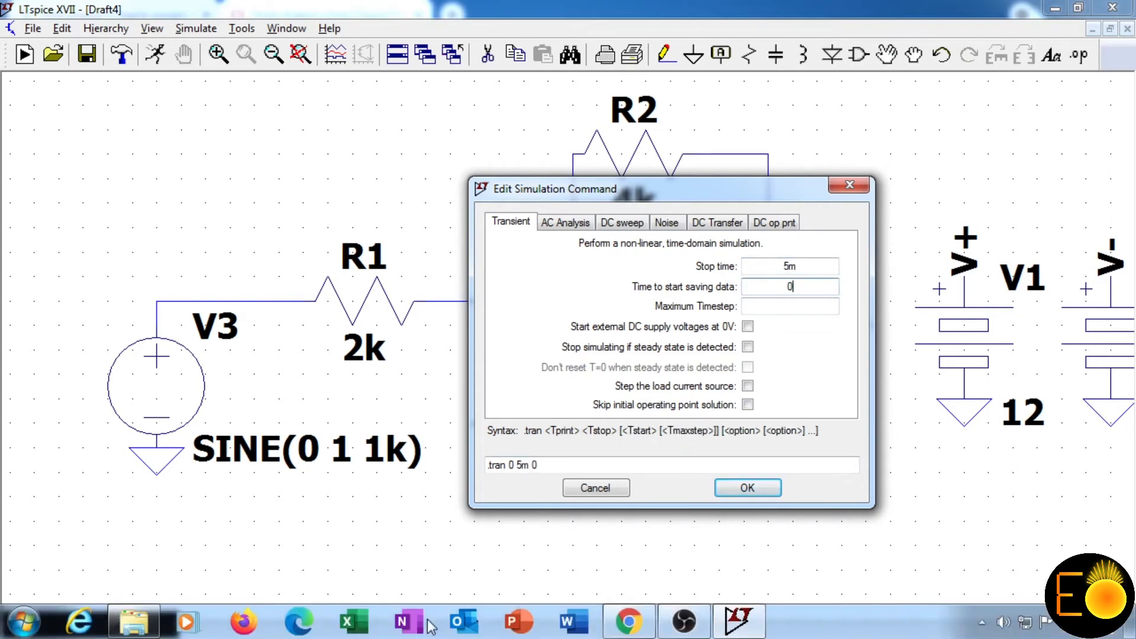
{"action": "left_click", "coordinate": [790, 306]}
{"action": "type", "text": "0"}
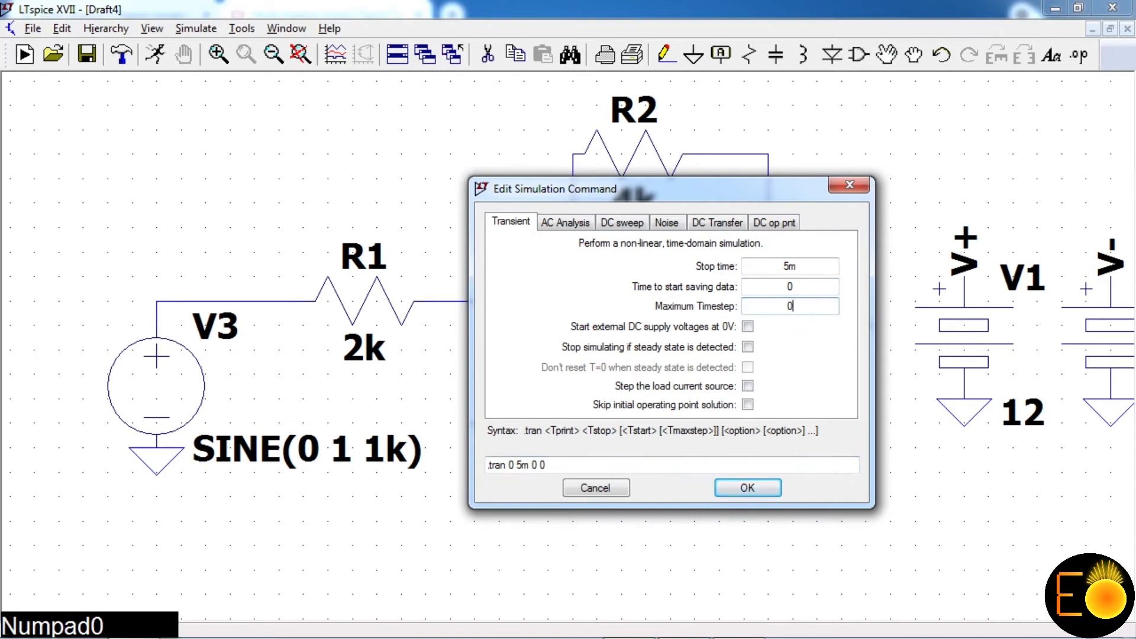
{"action": "type", "text": ".01m"}
{"action": "left_click", "coordinate": [732, 489]}
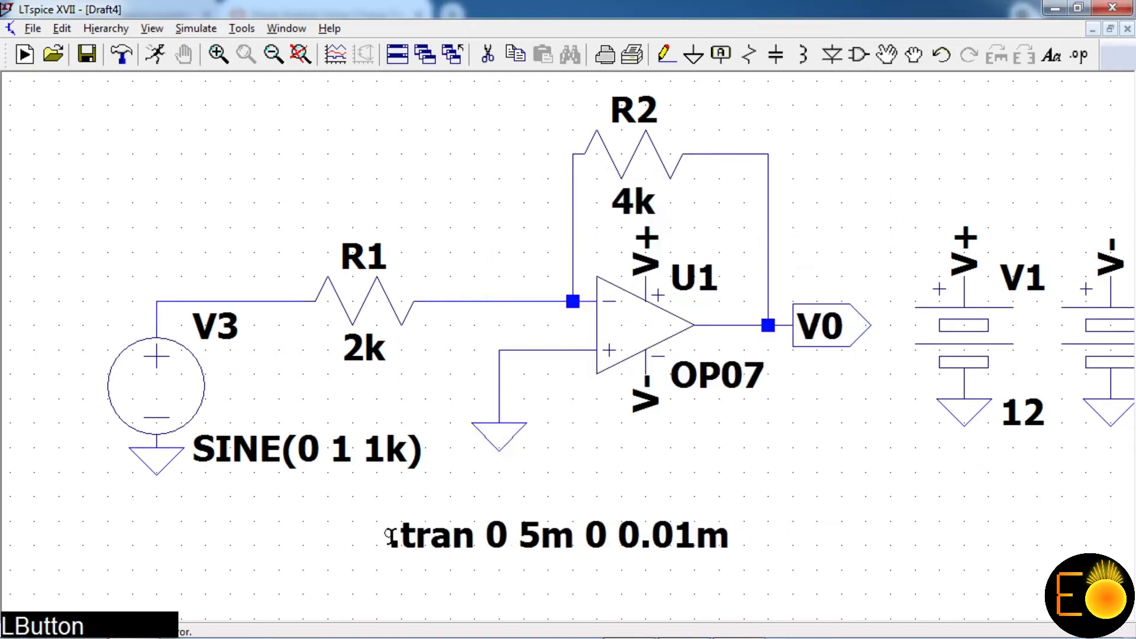
{"action": "left_click", "coordinate": [276, 524]}
Step: Run the simulation, plot the voltages at the V3 input node and at output V0, and close the waveform window
{"action": "left_click", "coordinate": [156, 55]}
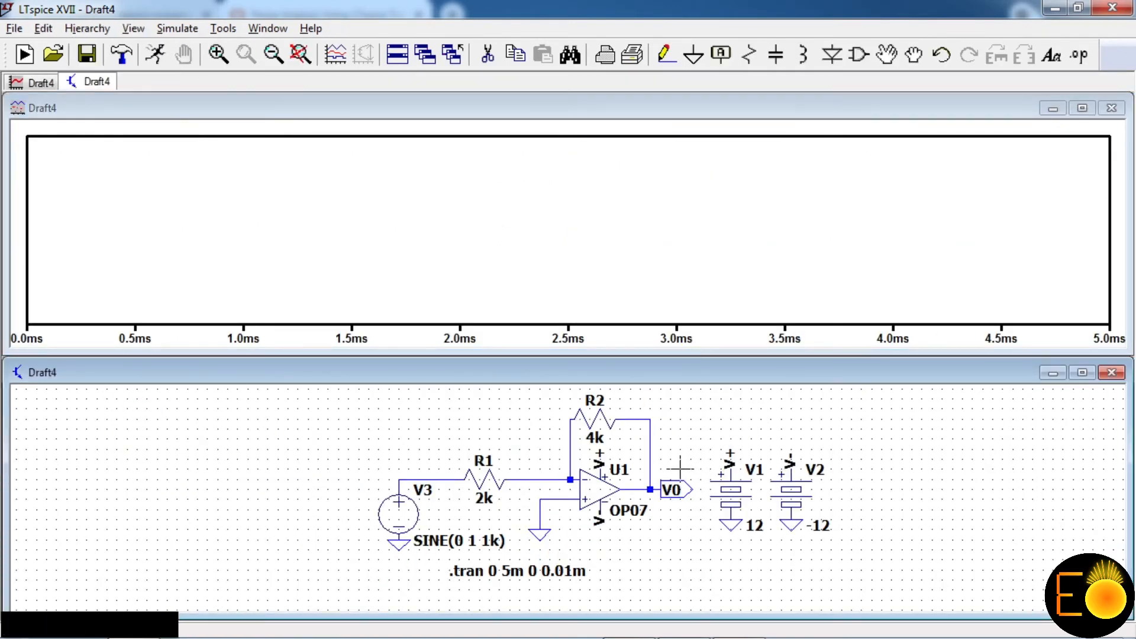
{"action": "left_click", "coordinate": [416, 476]}
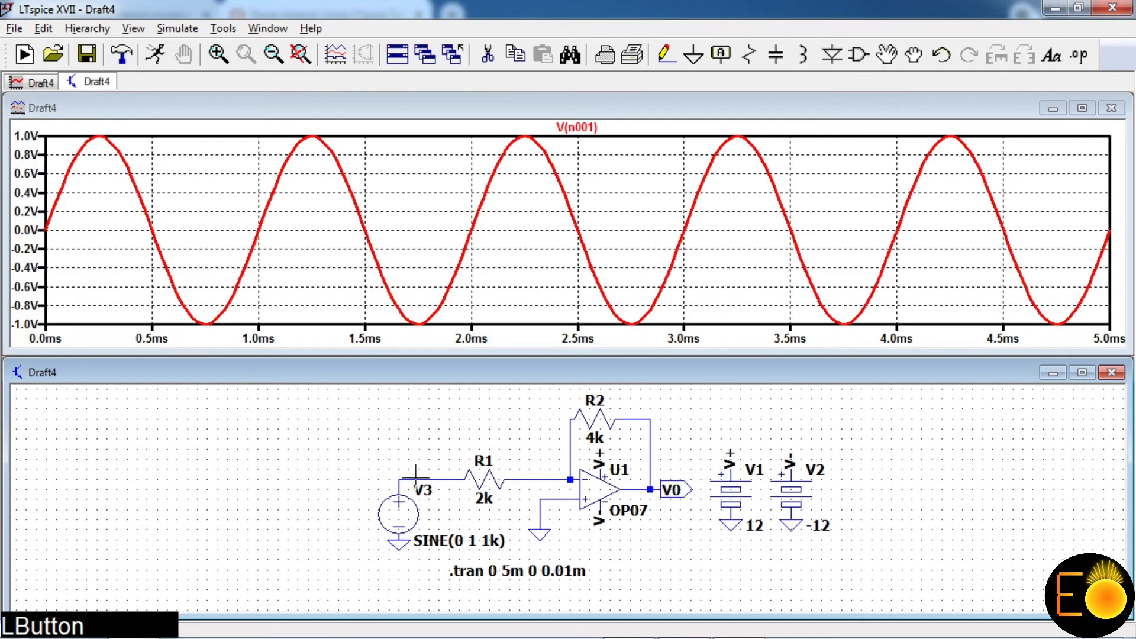
{"action": "left_click", "coordinate": [659, 485]}
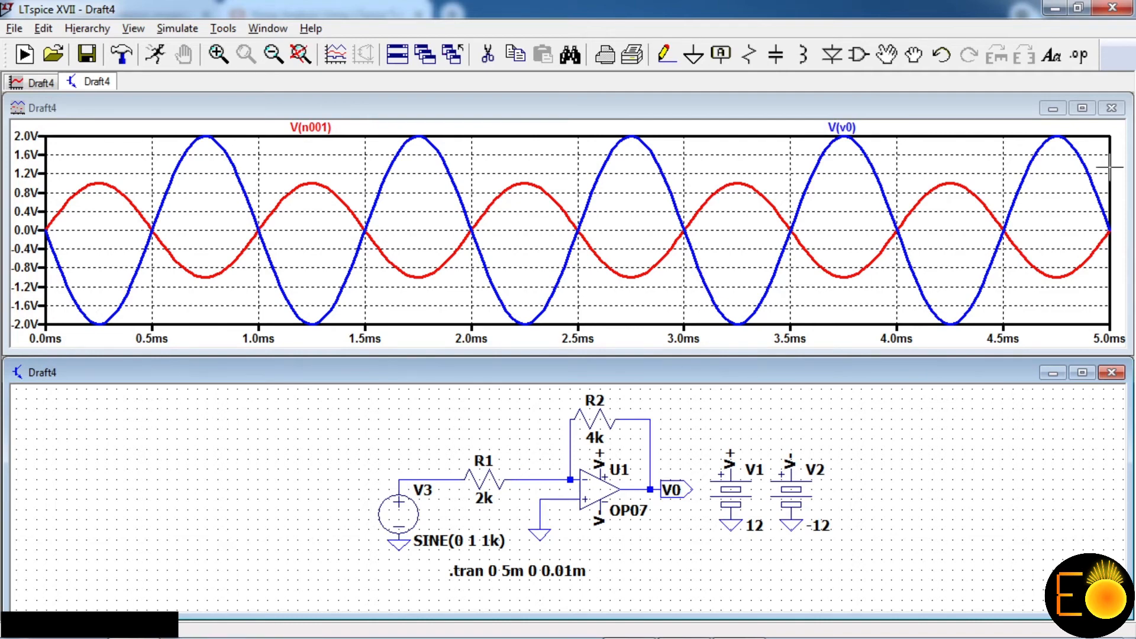
{"action": "left_click", "coordinate": [1111, 109]}
{"action": "left_click", "coordinate": [1090, 356]}
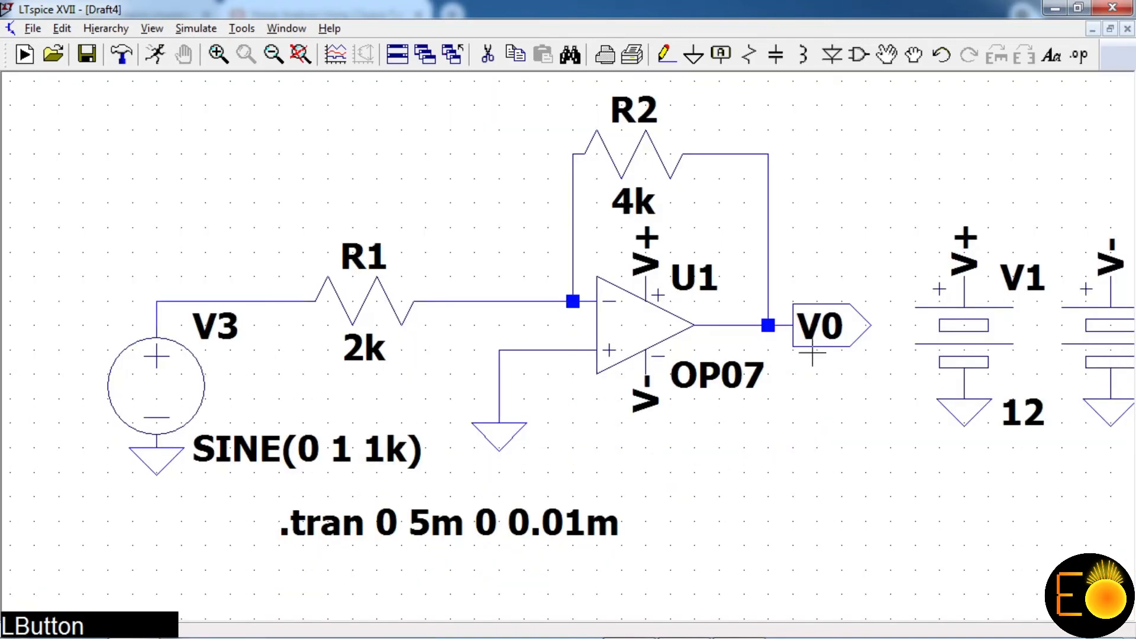
Step: Delete supply sources V1 and V2 together with their net labels and ground symbols
{"action": "scroll", "coordinate": [490, 297], "scroll_direction": "up", "scroll_amount": 2}
{"action": "scroll", "coordinate": [491, 298], "scroll_direction": "down", "scroll_amount": 2}
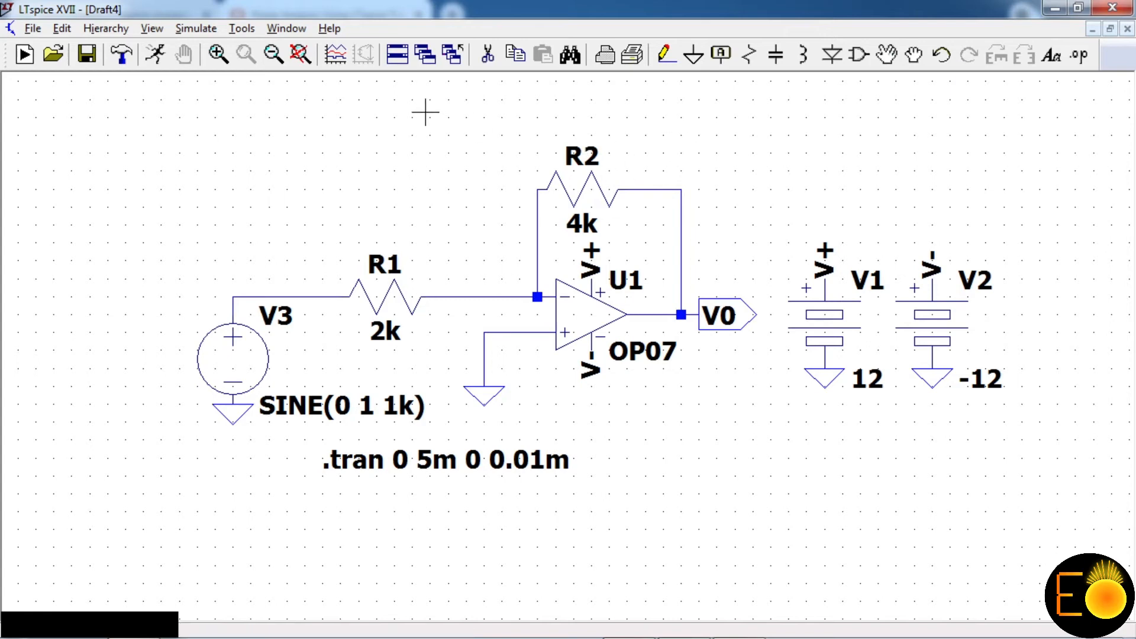
{"action": "left_click", "coordinate": [488, 55]}
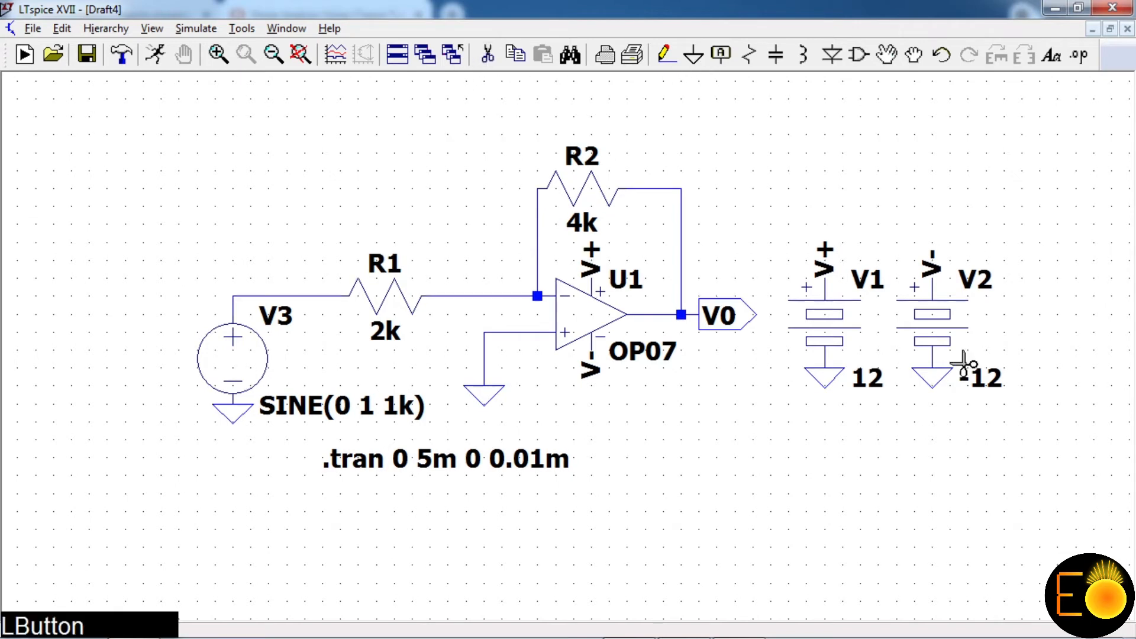
{"action": "left_click_drag", "start_coordinate": [791, 211], "coordinate": [1035, 445]}
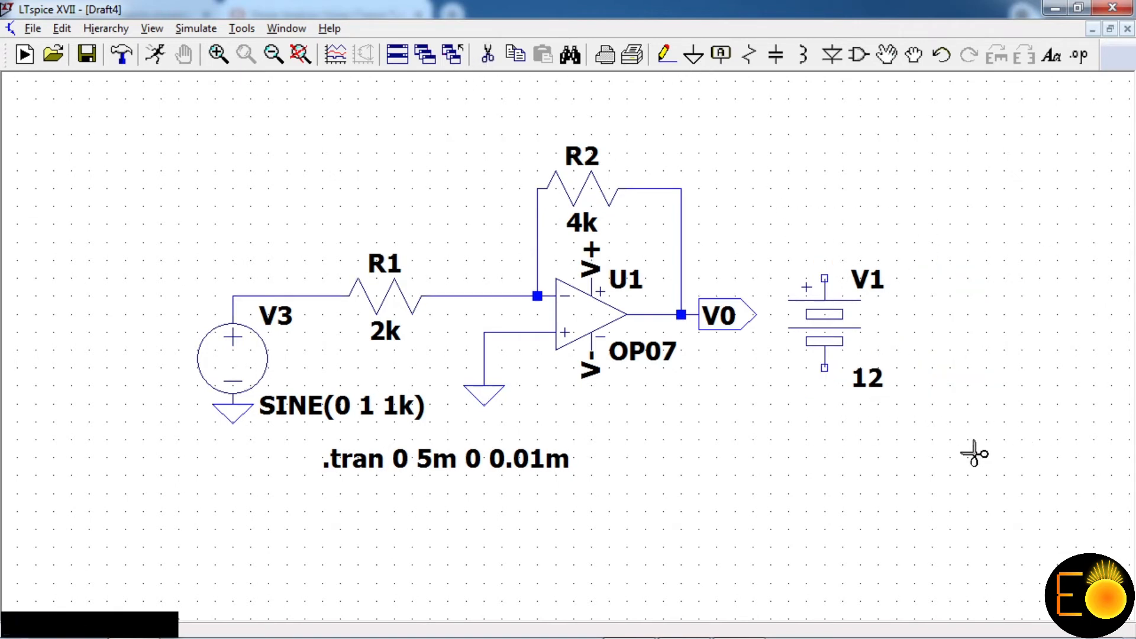
{"action": "left_click", "coordinate": [840, 336]}
{"action": "right_click", "coordinate": [843, 265]}
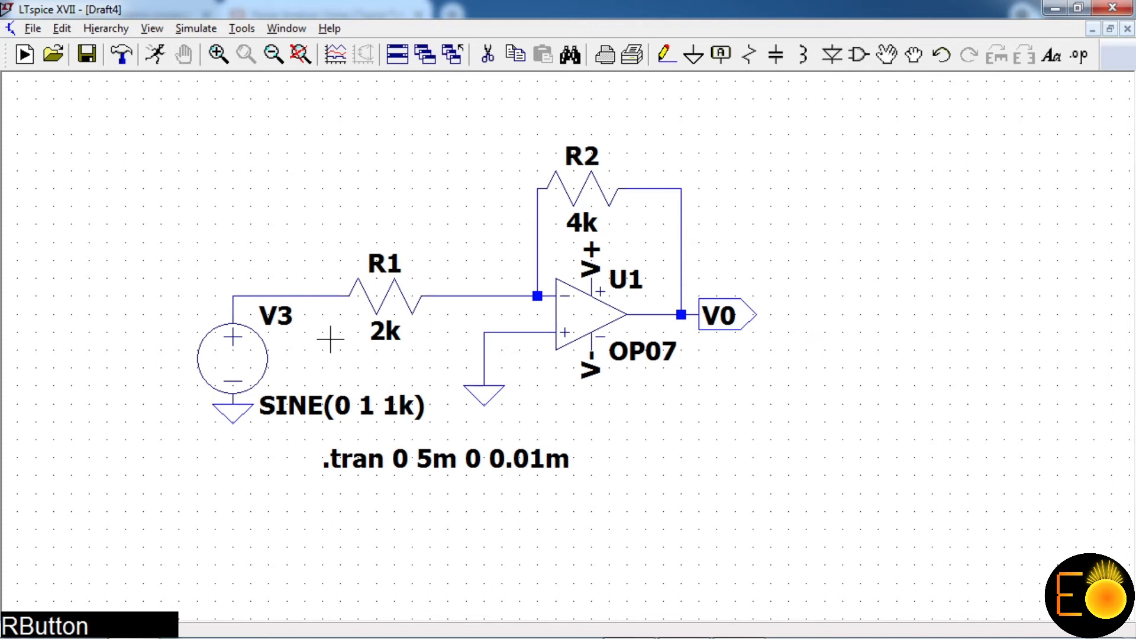
Step: Delete source V3 with its ground, the .tran directive and the leftover vertical wire stub at the input
{"action": "left_click", "coordinate": [487, 54]}
{"action": "left_click", "coordinate": [230, 355]}
{"action": "left_click", "coordinate": [233, 408]}
{"action": "left_click", "coordinate": [358, 454]}
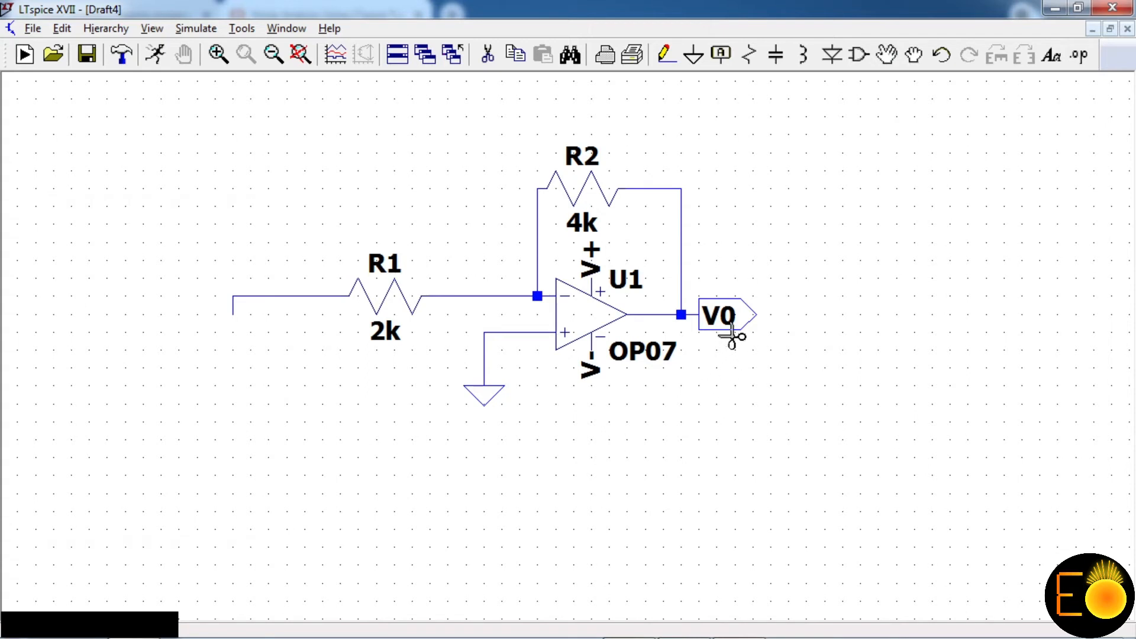
{"action": "right_click", "coordinate": [232, 309]}
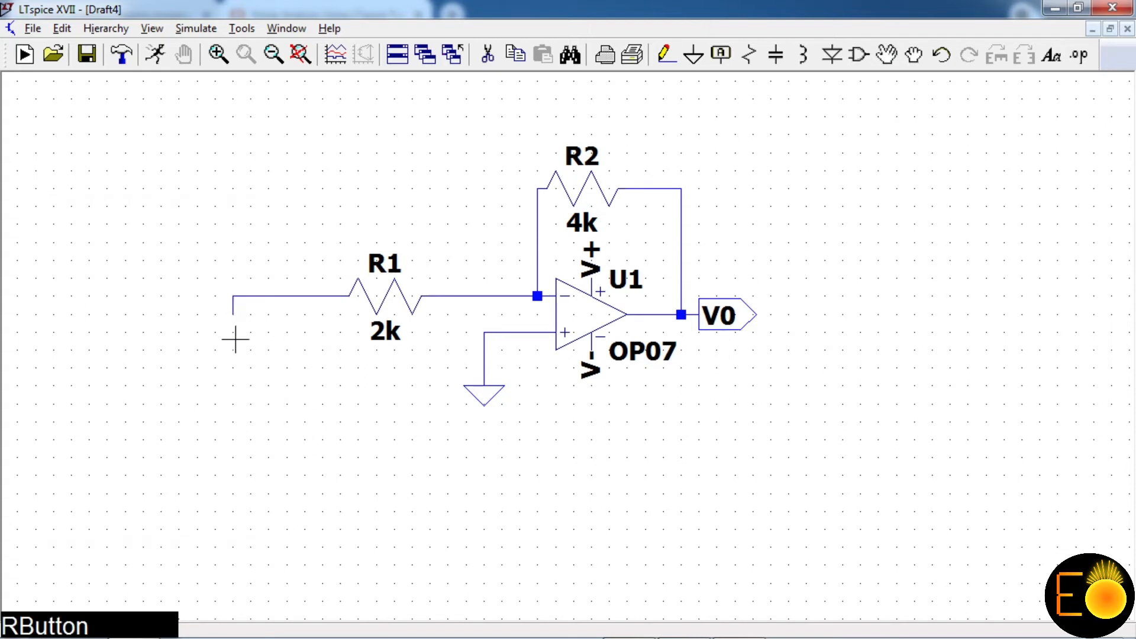
{"action": "right_click", "coordinate": [236, 303]}
{"action": "left_click", "coordinate": [190, 342]}
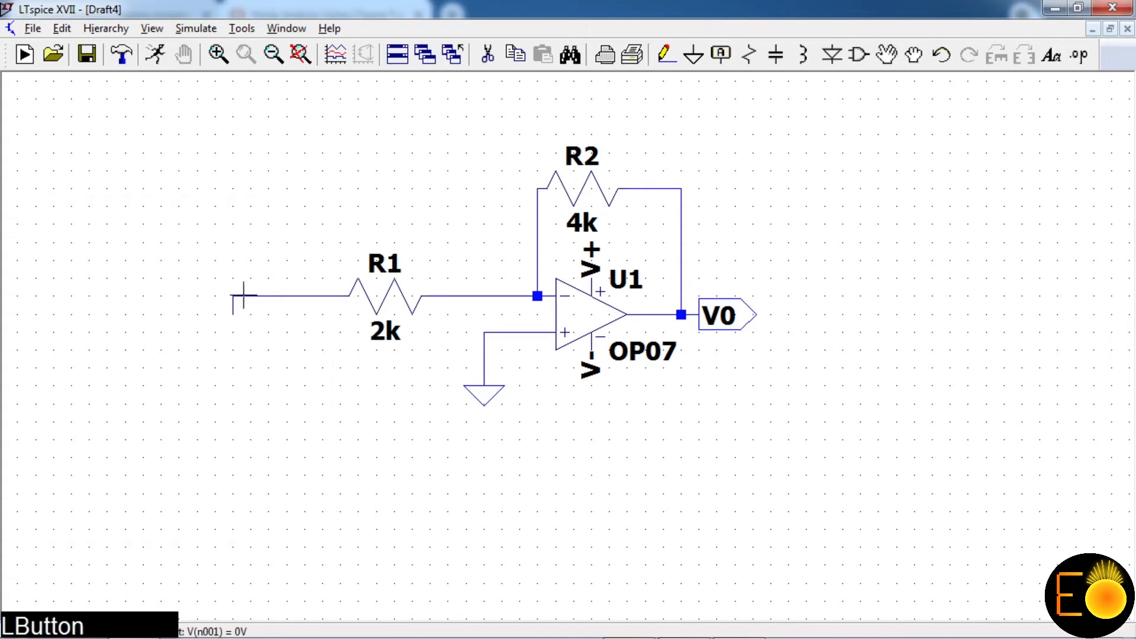
{"action": "left_click", "coordinate": [234, 309]}
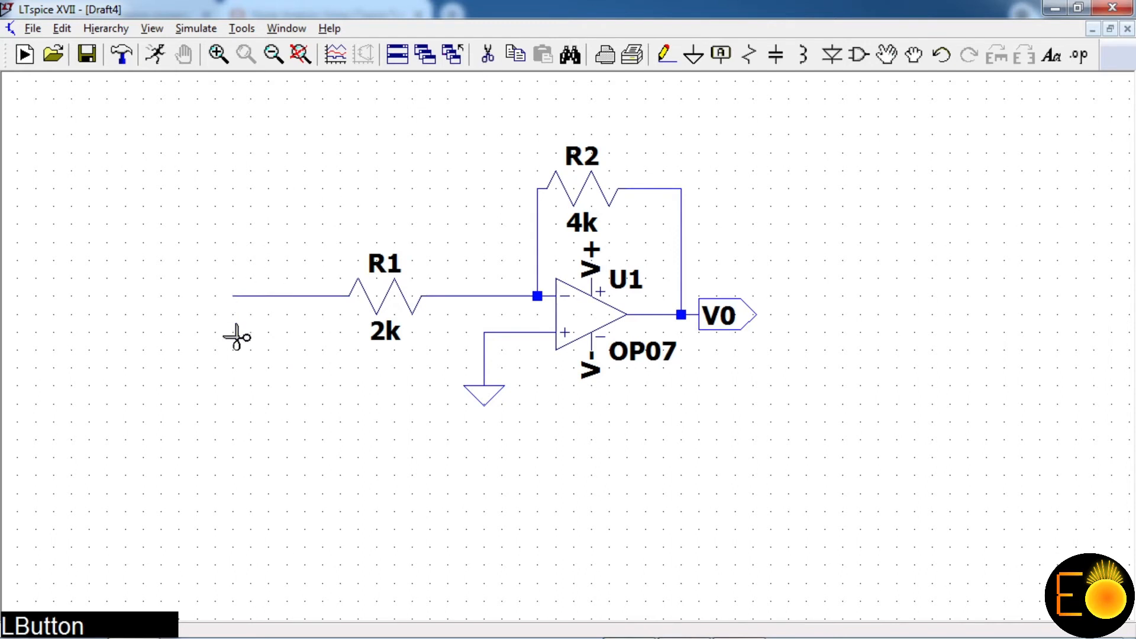
{"action": "right_click", "coordinate": [190, 269]}
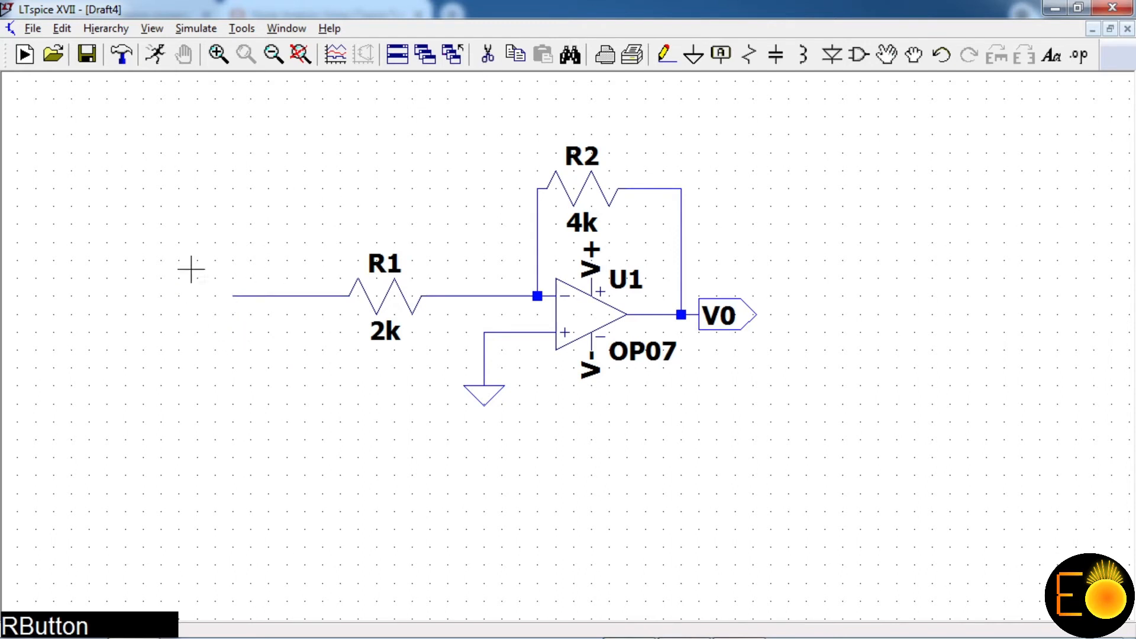
Step: Add a net label Vi with port type Input at the free end of R1's input wire
{"action": "left_click", "coordinate": [722, 55]}
{"action": "type", "text": "Vi"}
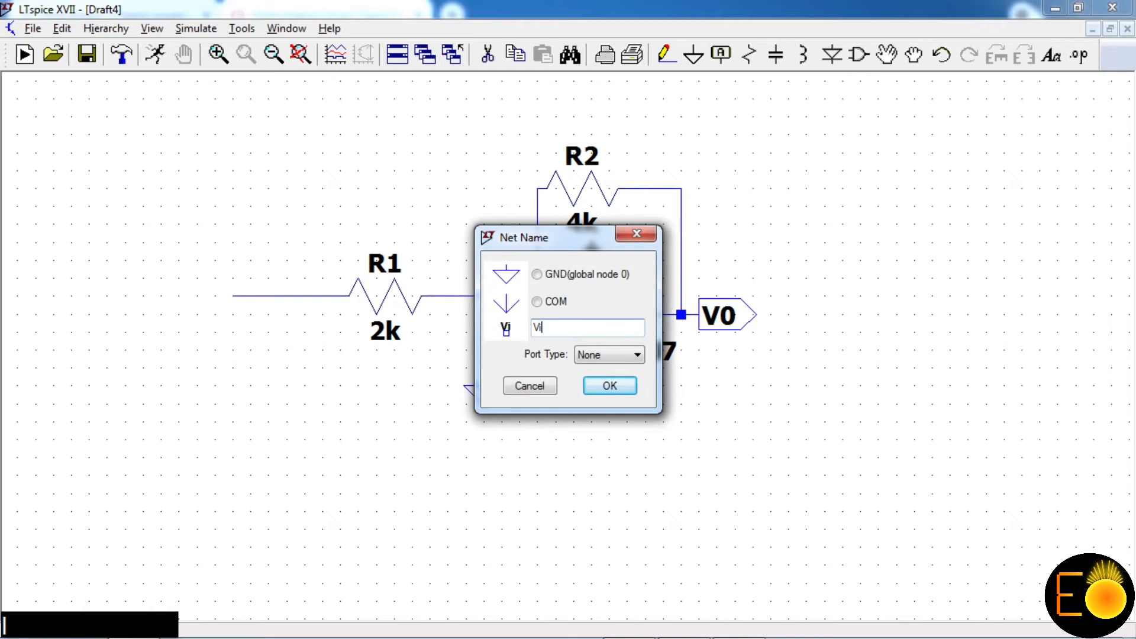
{"action": "left_click", "coordinate": [619, 356]}
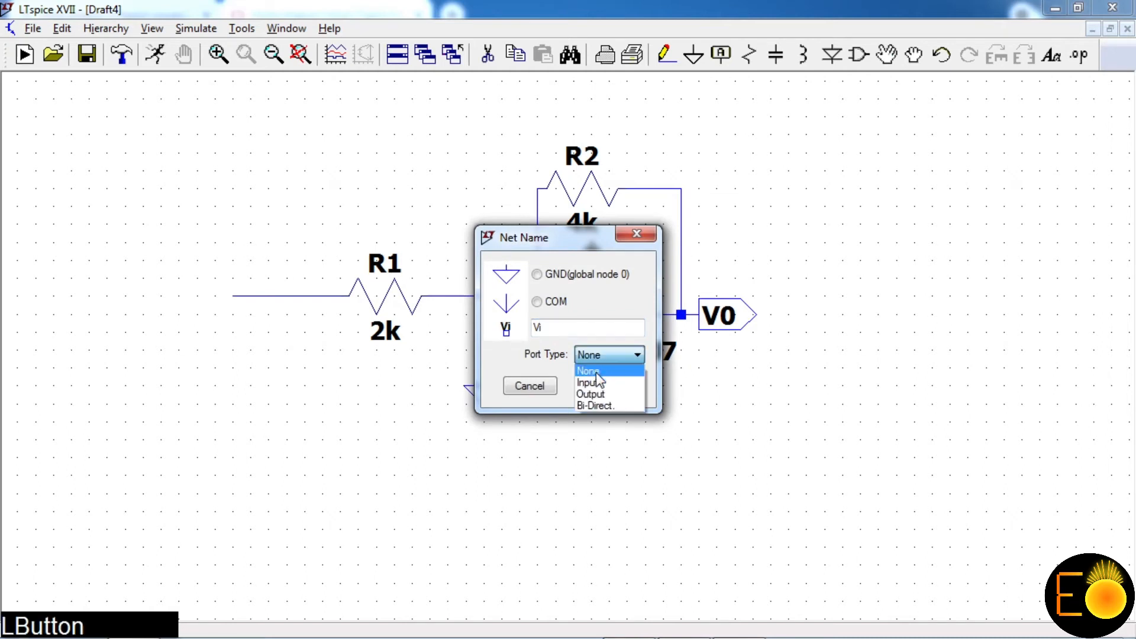
{"action": "left_click", "coordinate": [599, 384]}
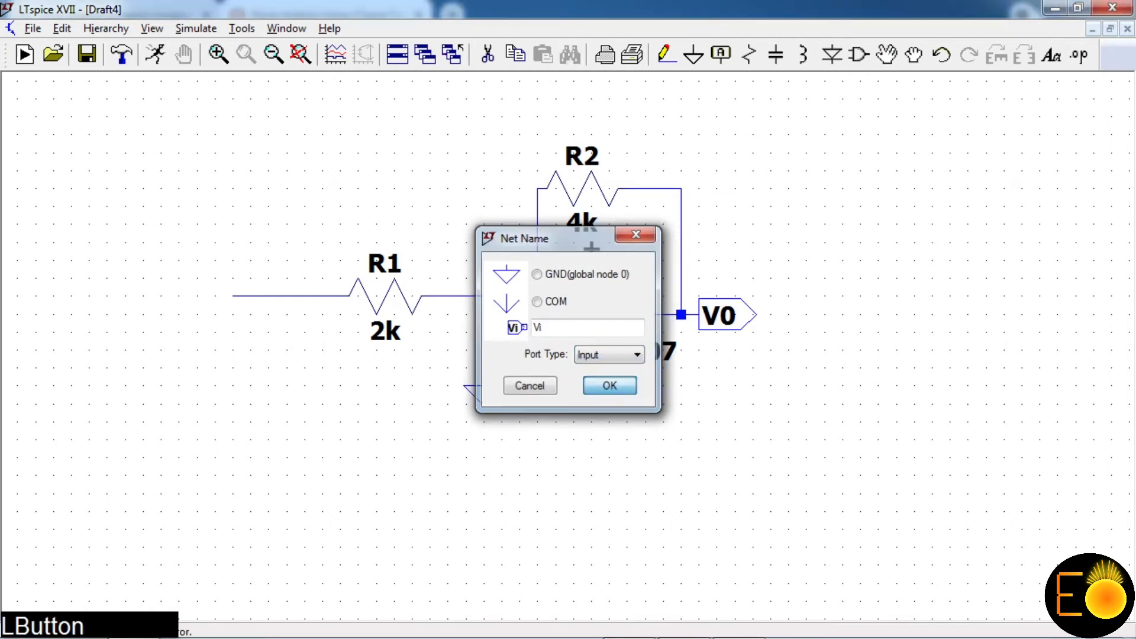
{"action": "left_click", "coordinate": [614, 388]}
{"action": "left_click", "coordinate": [232, 296]}
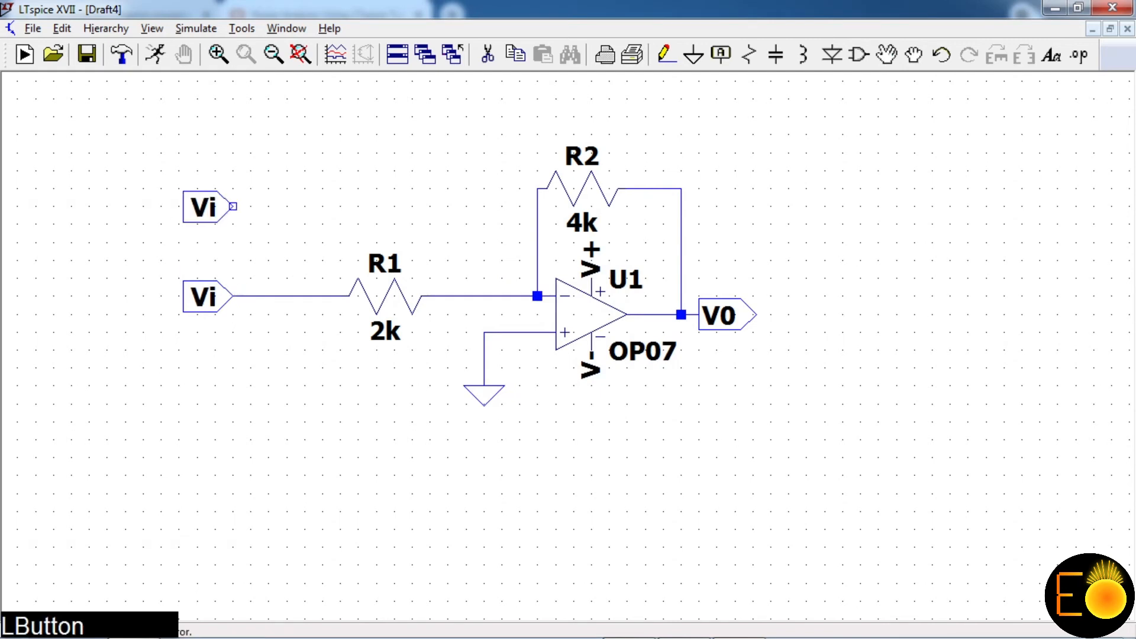
{"action": "right_click", "coordinate": [251, 207]}
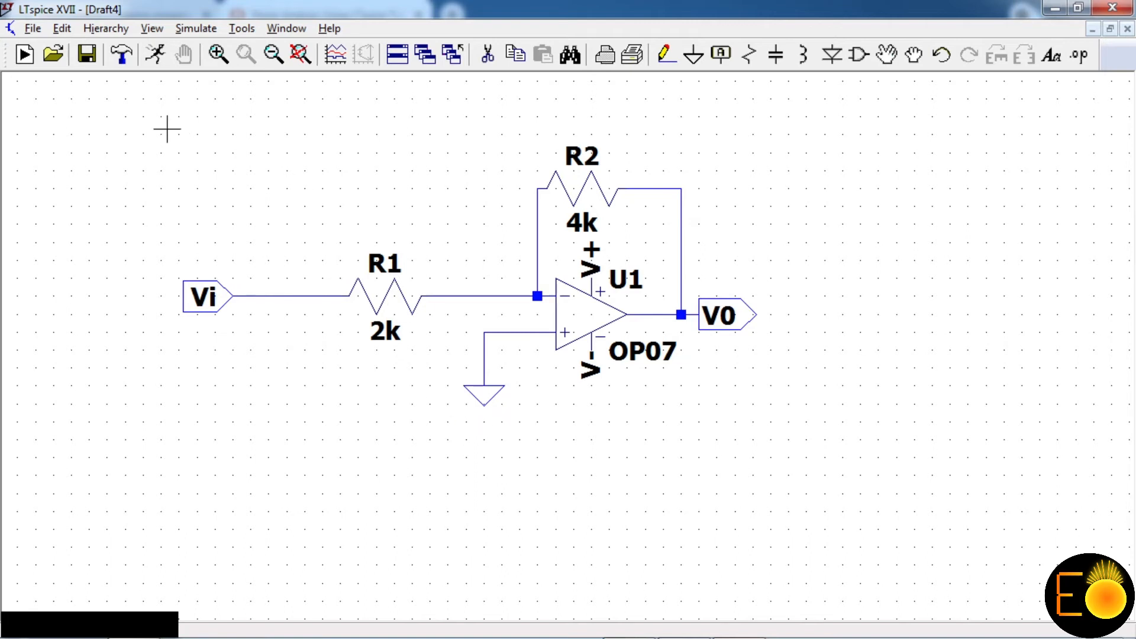
Step: Save the schematic and copy the full text of its SPICE netlist
{"action": "left_click", "coordinate": [86, 56]}
{"action": "left_click", "coordinate": [152, 30]}
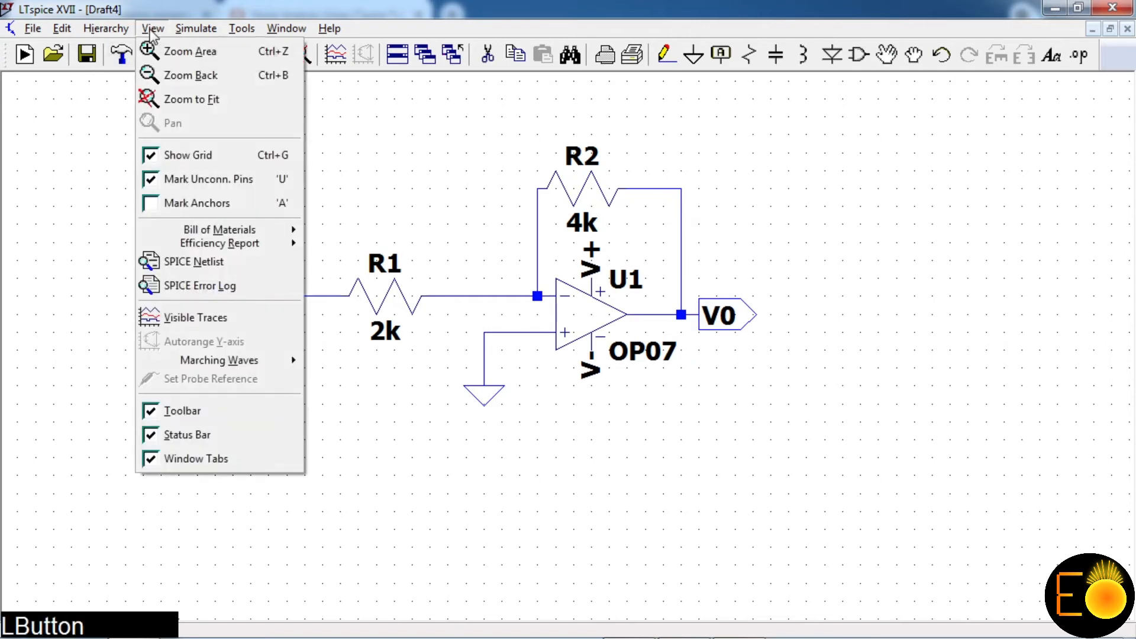
{"action": "left_click", "coordinate": [194, 264]}
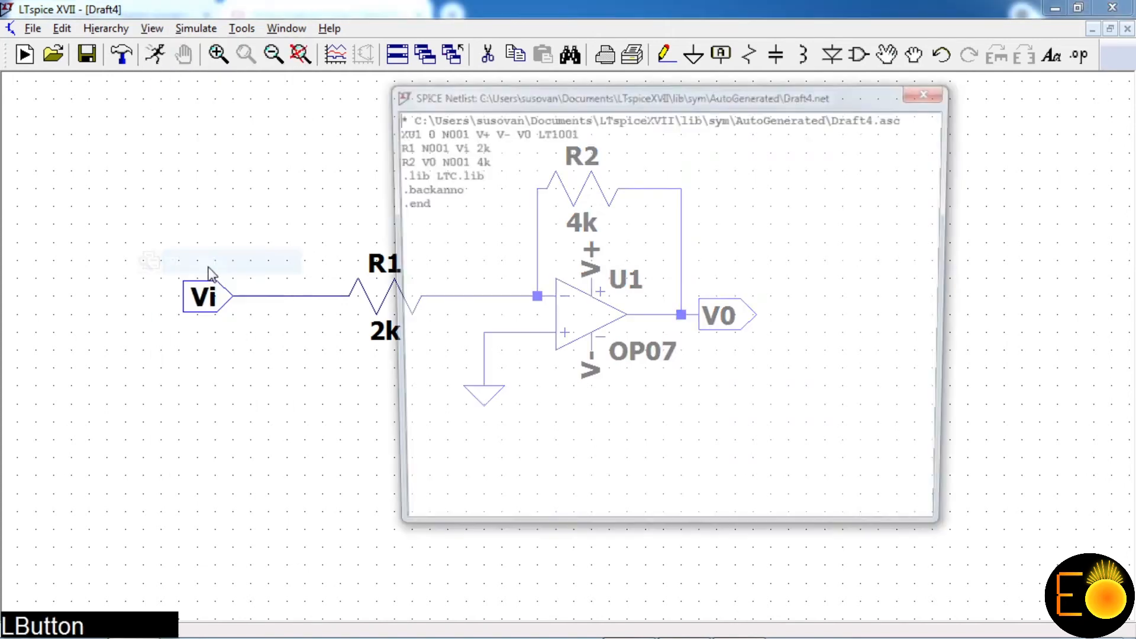
{"action": "left_click_drag", "start_coordinate": [563, 89], "coordinate": [737, 144]}
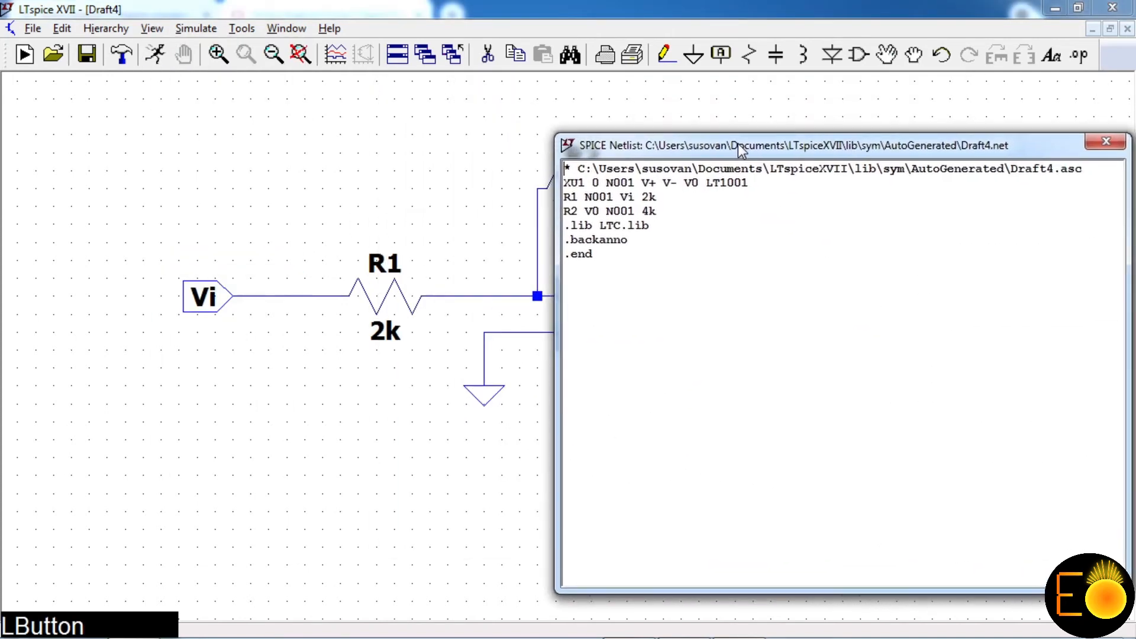
{"action": "left_click_drag", "start_coordinate": [695, 147], "coordinate": [765, 368]}
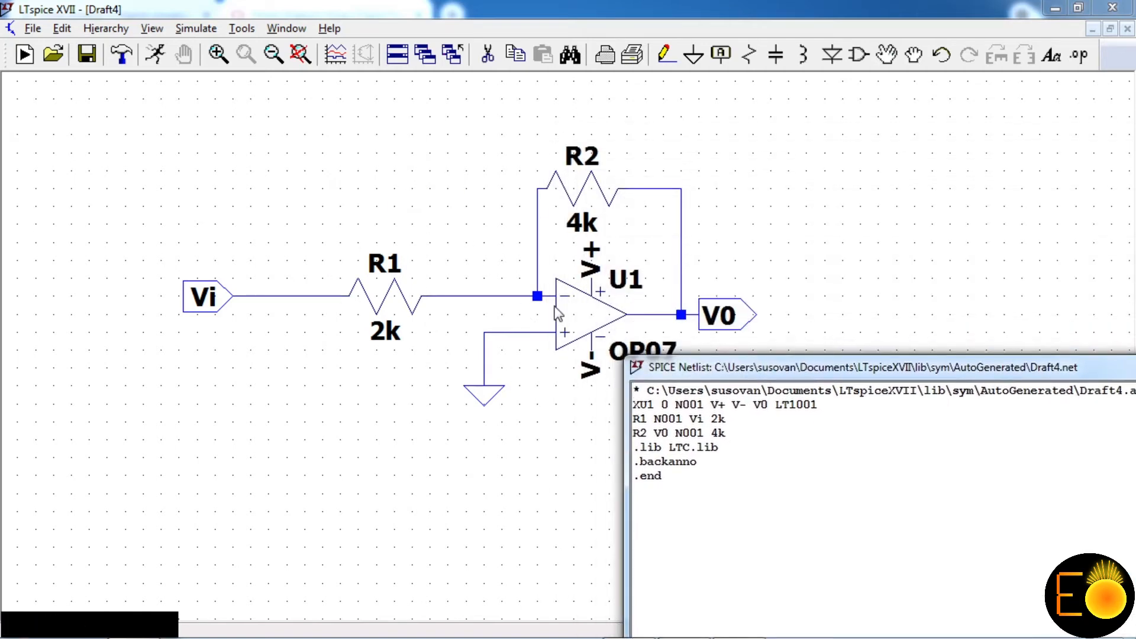
{"action": "left_click_drag", "start_coordinate": [743, 372], "coordinate": [567, 175]}
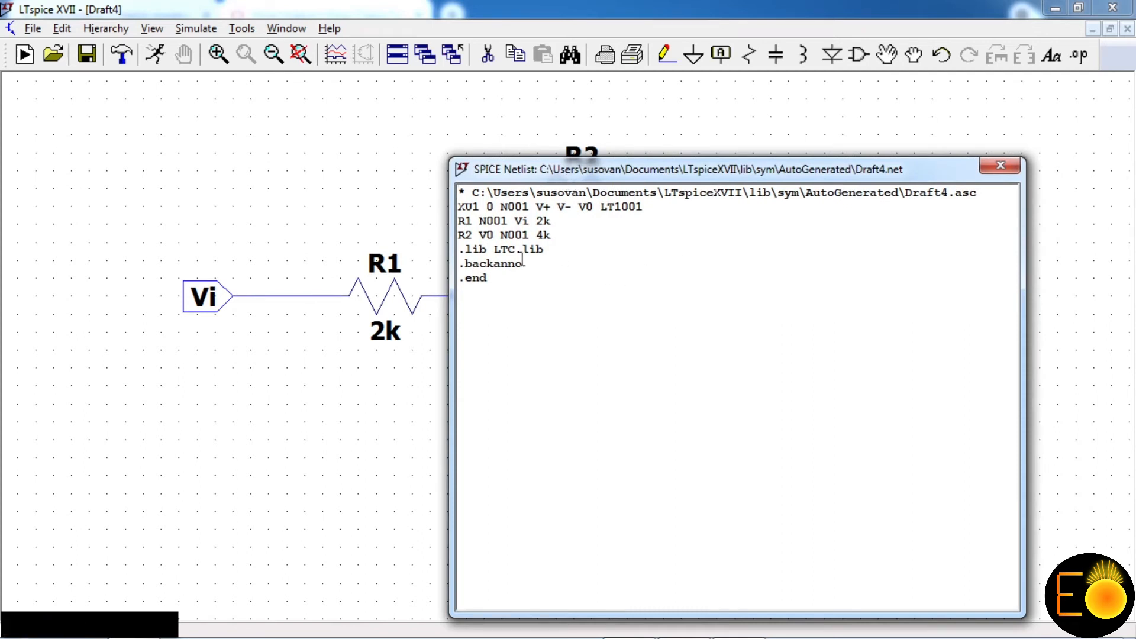
{"action": "key", "text": "ctrl+a"}
{"action": "key", "text": "ctrl+c"}
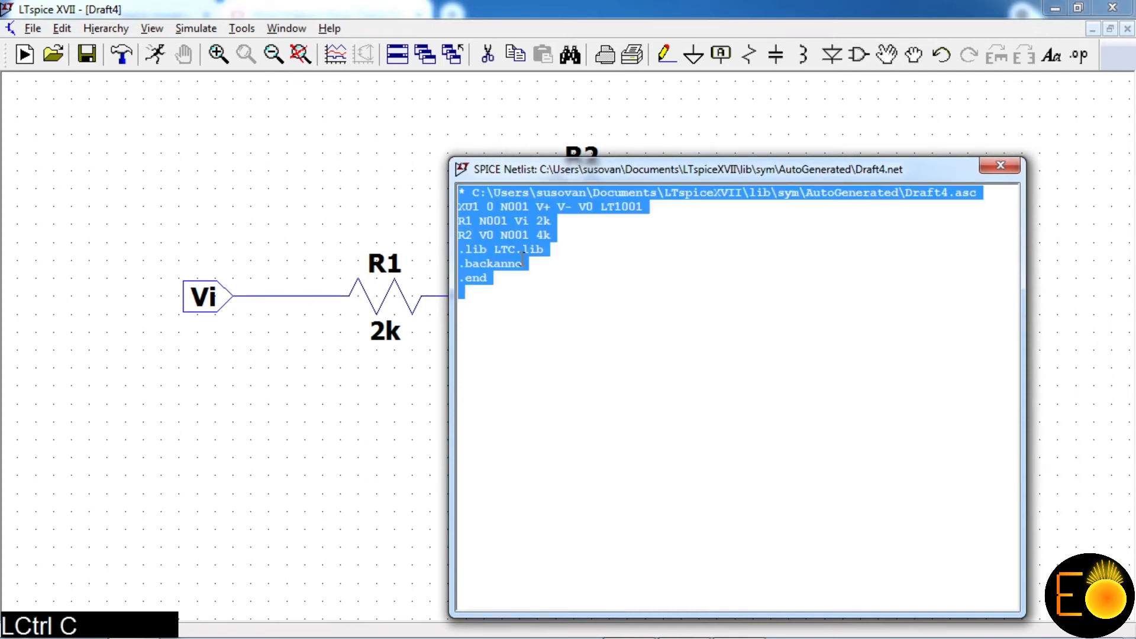
Step: Switch to a new Notepad document and paste the copied netlist into it
{"action": "mouse_move", "coordinate": [62, 586]}
{"action": "left_click", "coordinate": [12, 630]}
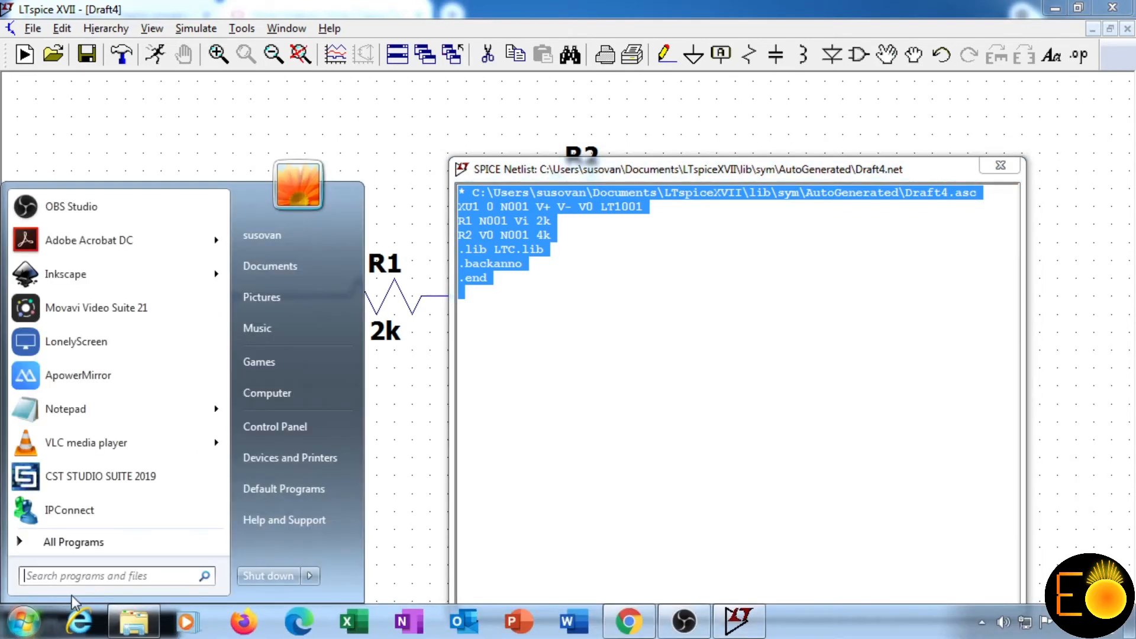
{"action": "left_click", "coordinate": [71, 408]}
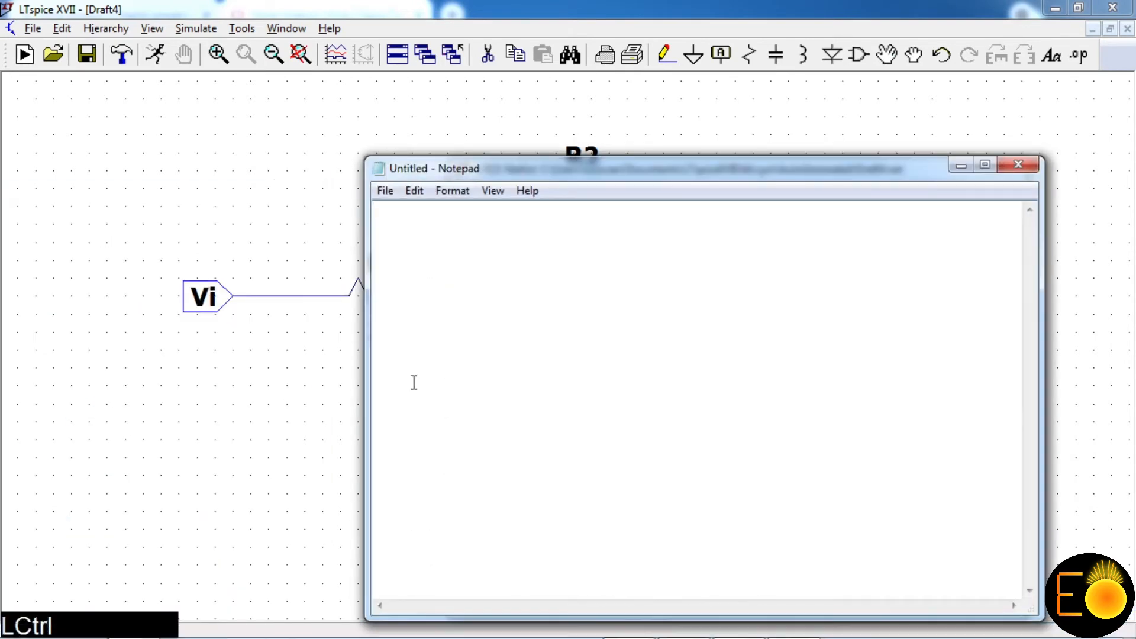
{"action": "key", "text": "ctrl+v"}
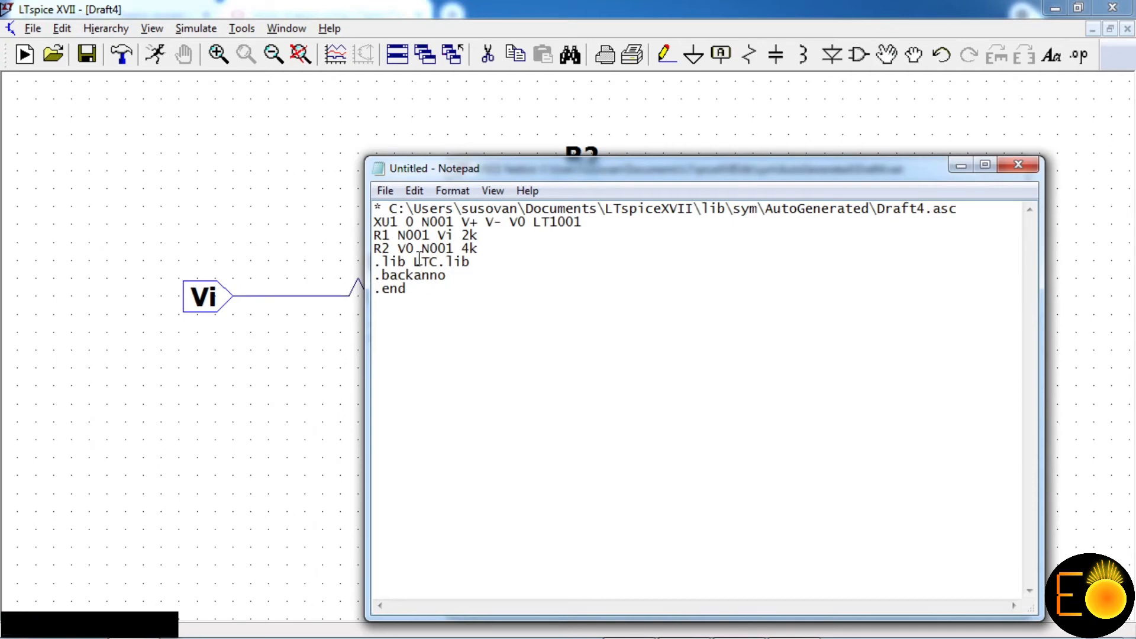
Step: Insert a line ".SUBCKT Invert" directly above the XU1 line of the netlist
{"action": "left_click", "coordinate": [378, 223]}
{"action": "key", "text": "Return"}
{"action": "key", "text": "Up"}
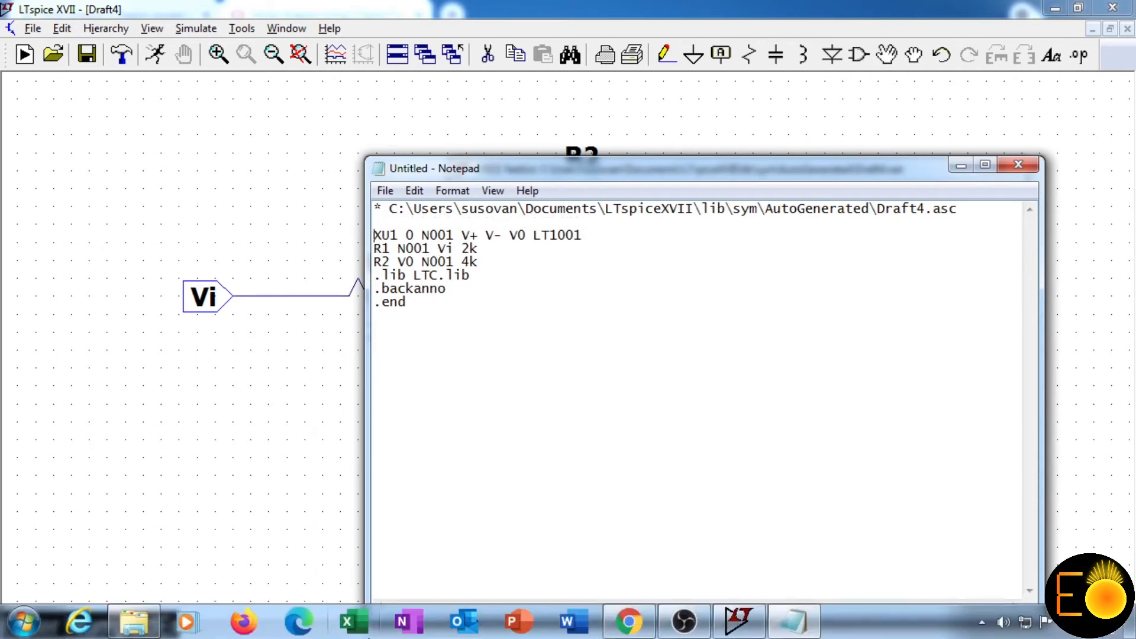
{"action": "type", "text": "."}
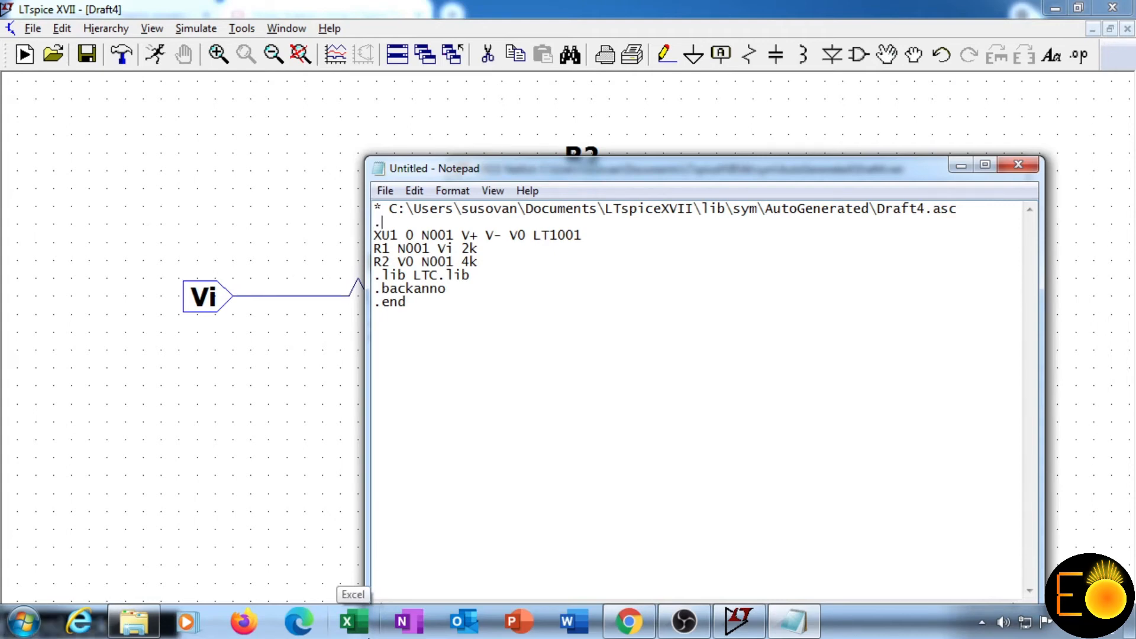
{"action": "type", "text": "SUBCKT"}
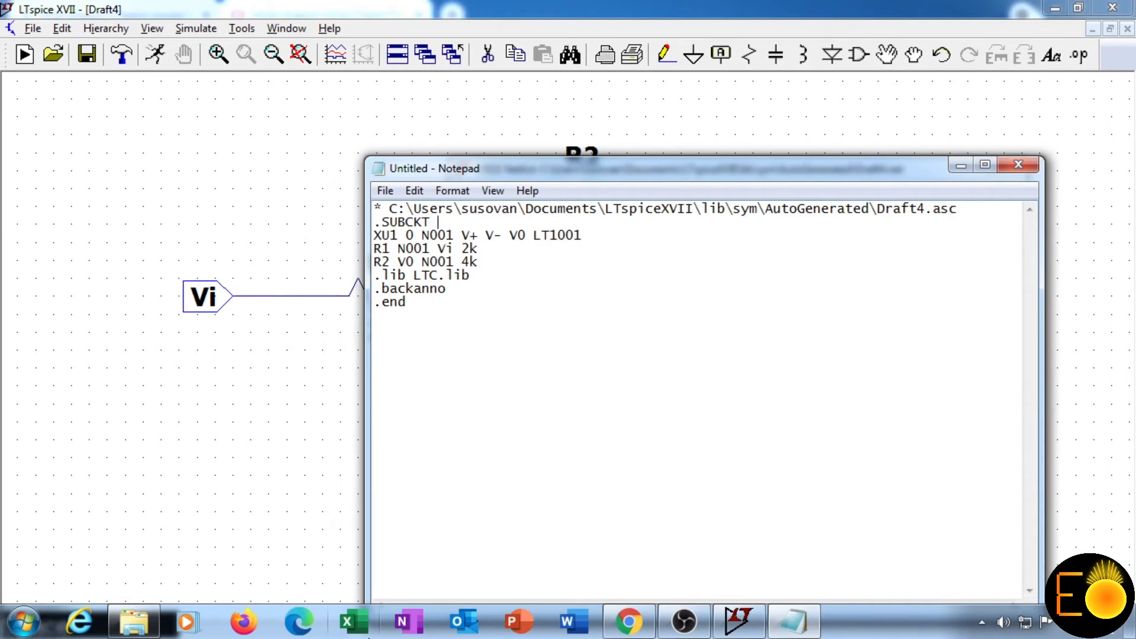
{"action": "type", "text": " In"}
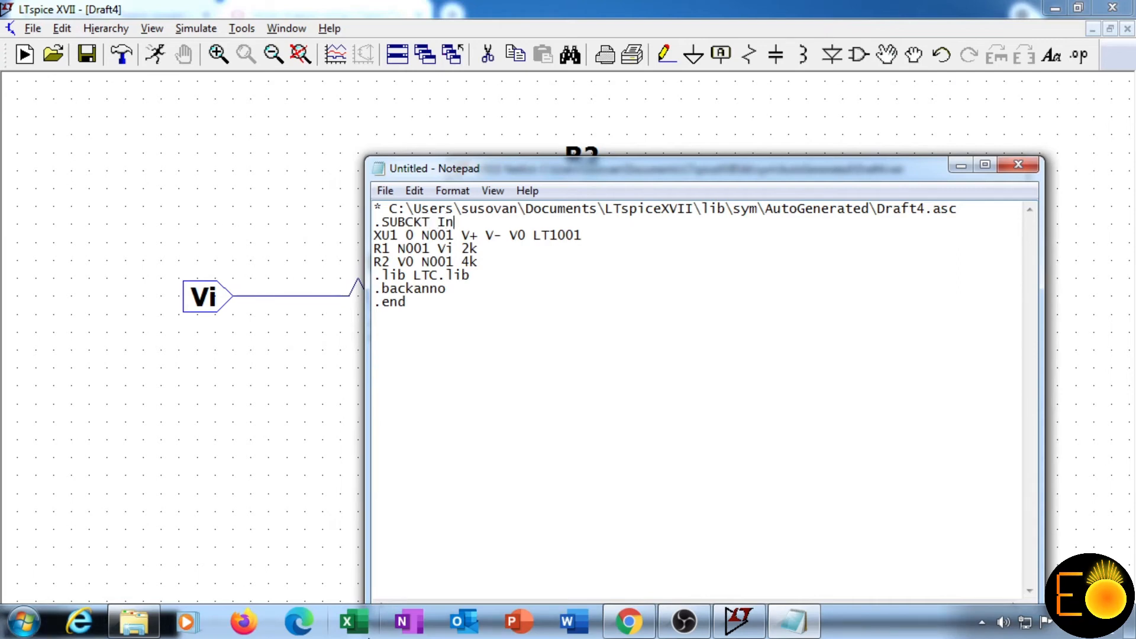
{"action": "type", "text": "vertin"}
{"action": "key", "text": "BackSpace"}
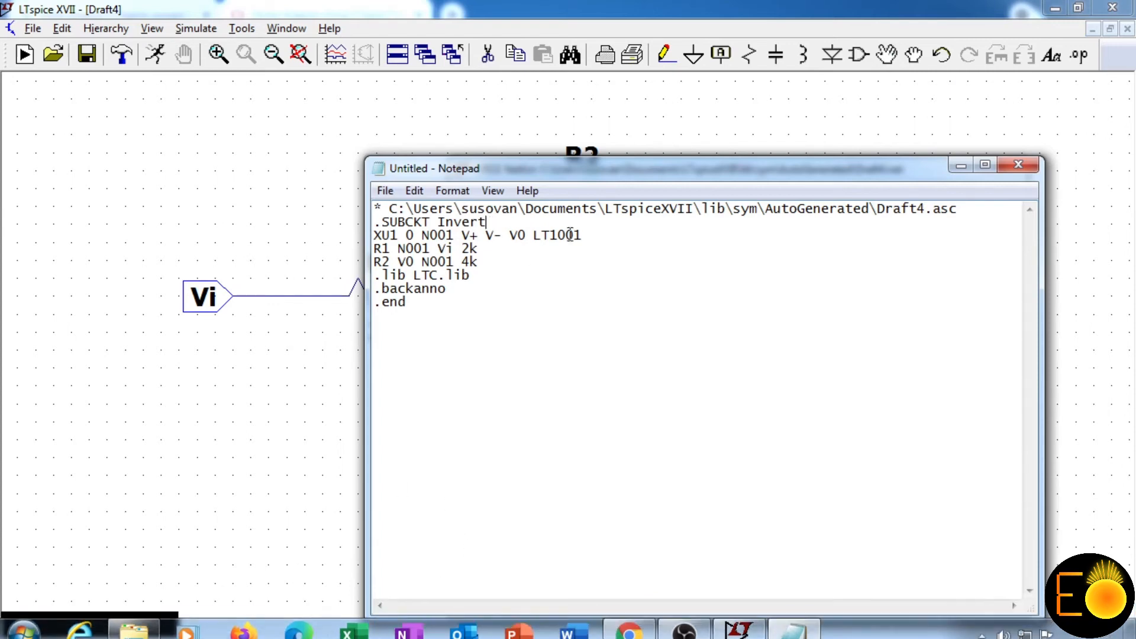
Step: Close the SPICE netlist window and append the ports Vi V0 V+ V- to the .SUBCKT Invert line in Notepad
{"action": "left_click_drag", "start_coordinate": [587, 170], "coordinate": [416, 332]}
{"action": "left_click", "coordinate": [1000, 165]}
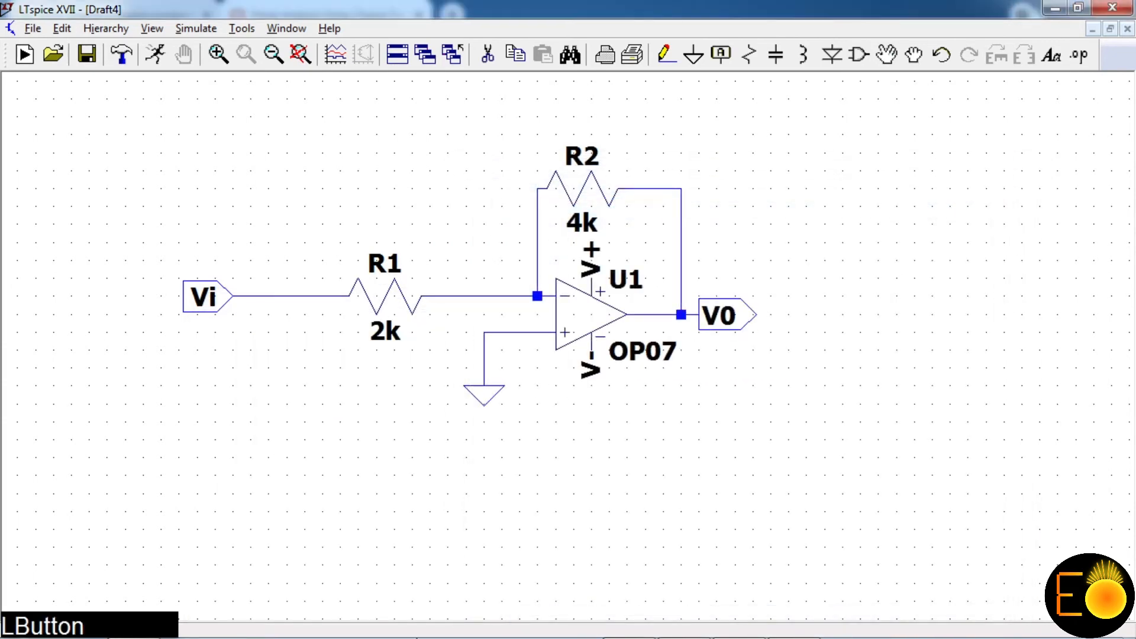
{"action": "key", "text": "alt+Tab"}
{"action": "left_click_drag", "start_coordinate": [588, 331], "coordinate": [698, 390]}
{"action": "type", "text": "V"}
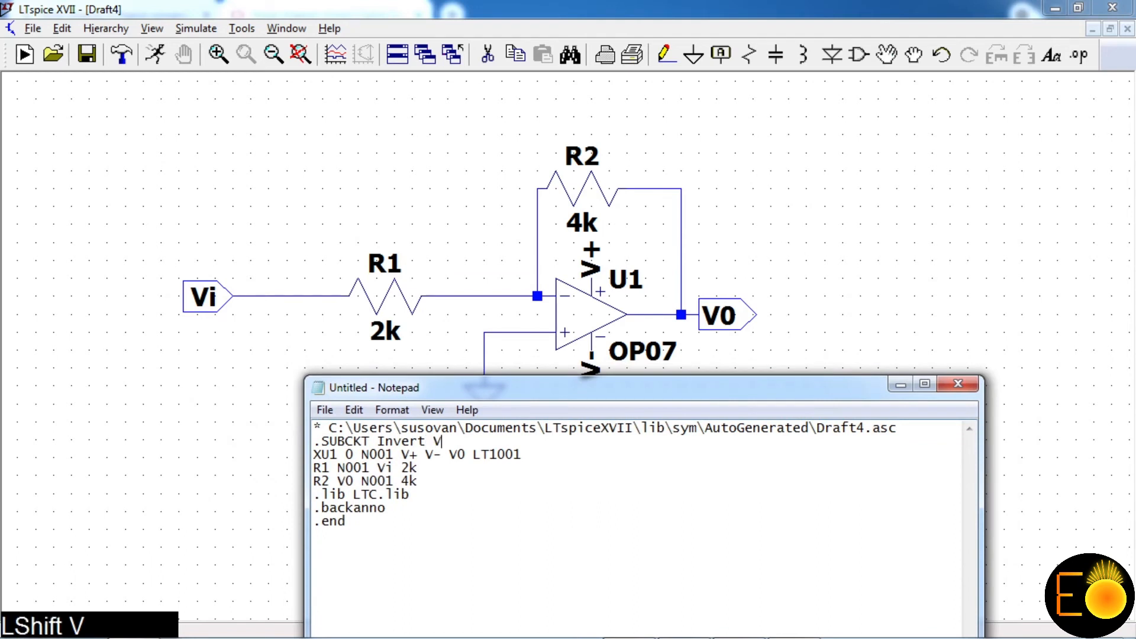
{"action": "type", "text": "i VO V+ V-"}
{"action": "left_click_drag", "start_coordinate": [675, 394], "coordinate": [564, 171]}
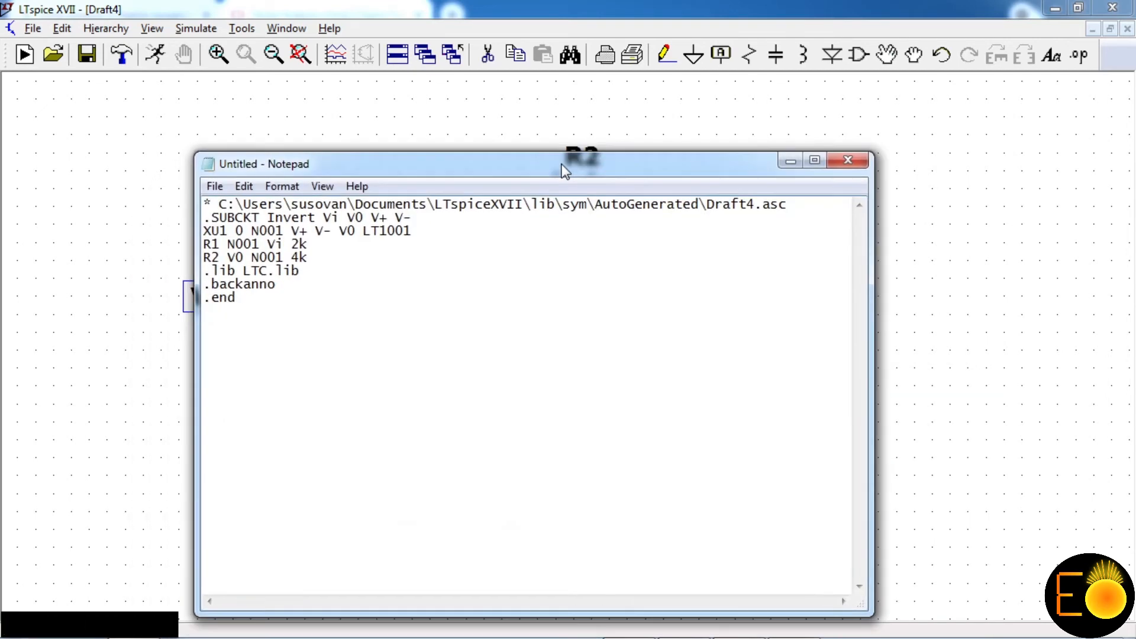
Step: Insert a line ".end Invert" between the .backanno line and the final .end line
{"action": "left_click", "coordinate": [282, 289]}
{"action": "key", "text": "Return"}
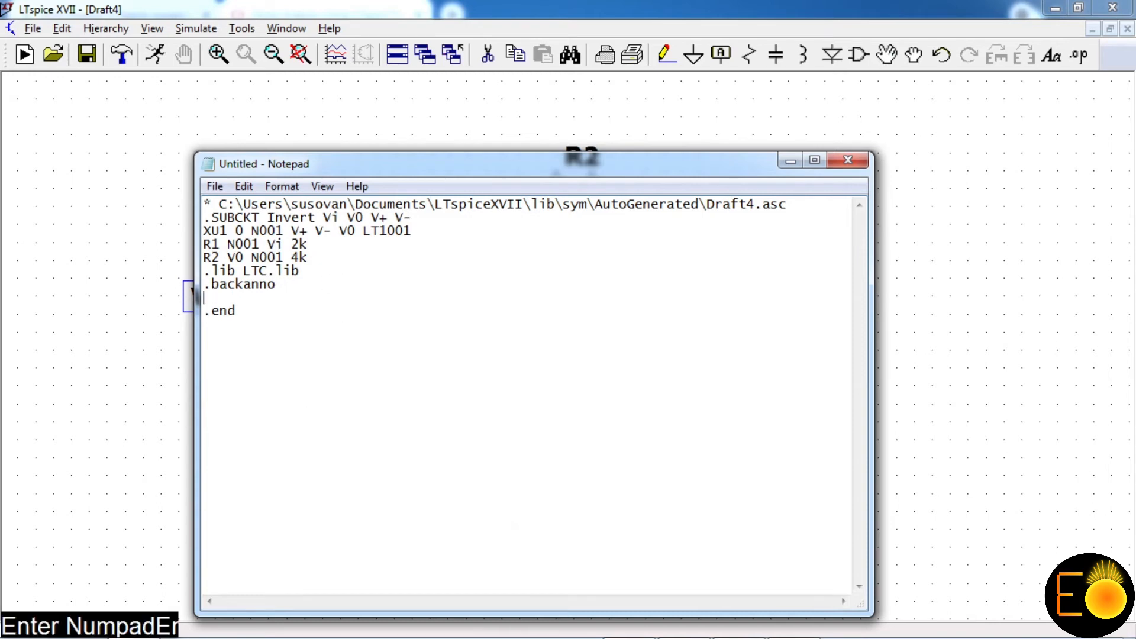
{"action": "type", "text": ".en"}
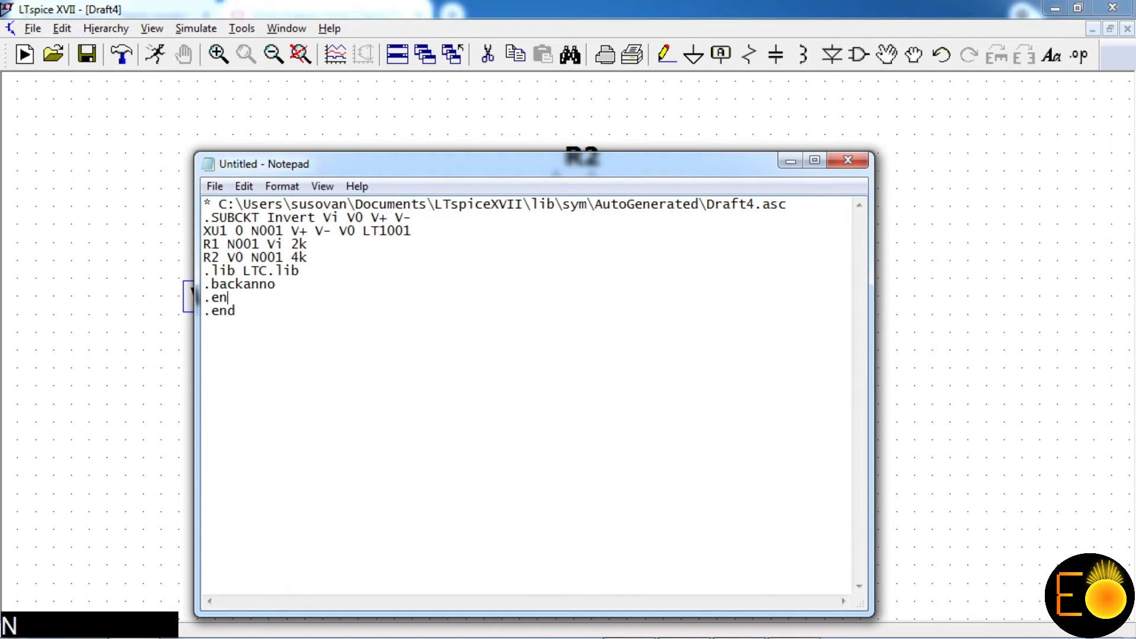
{"action": "type", "text": "d Invert"}
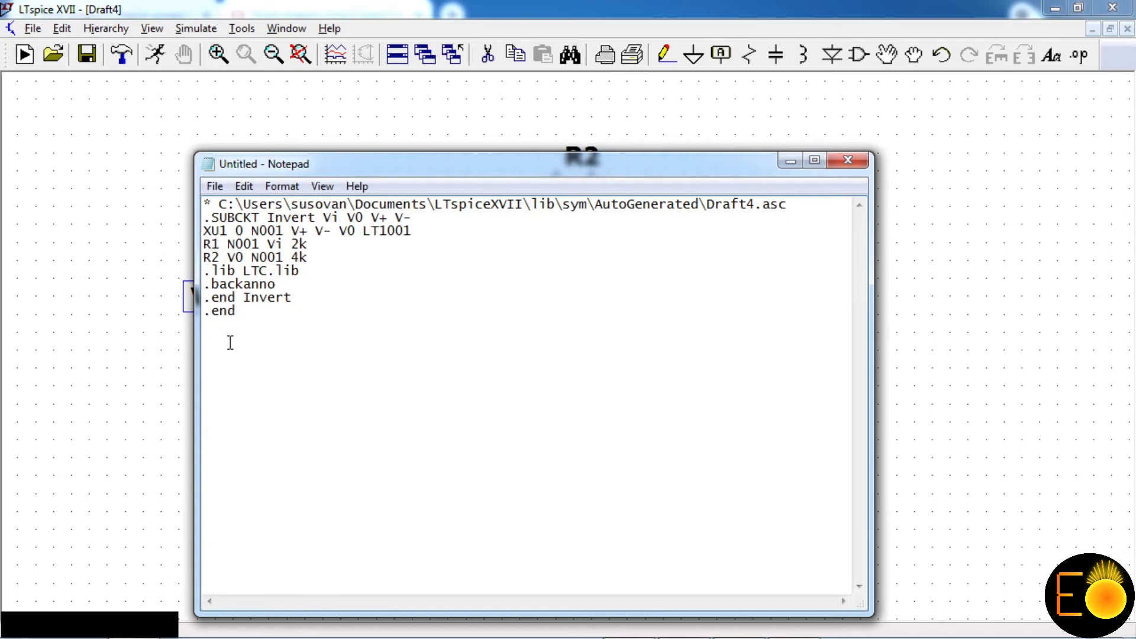
Step: Start saving the text as a new file in the LTSpice folder, with file type All Files and the name Invert
{"action": "left_click", "coordinate": [215, 186]}
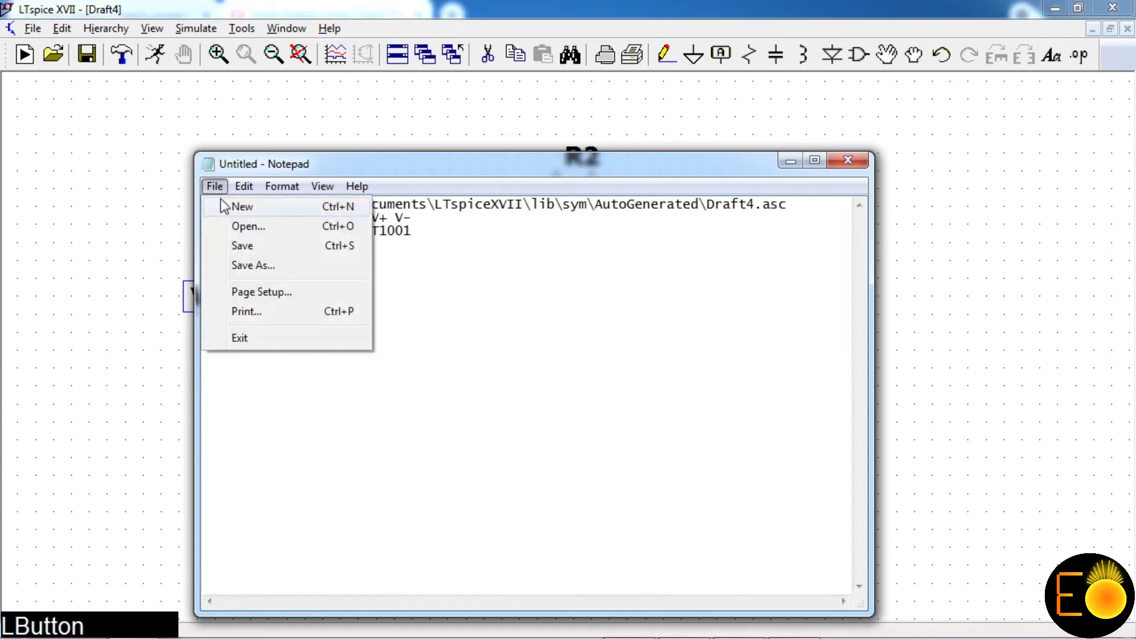
{"action": "left_click", "coordinate": [265, 270]}
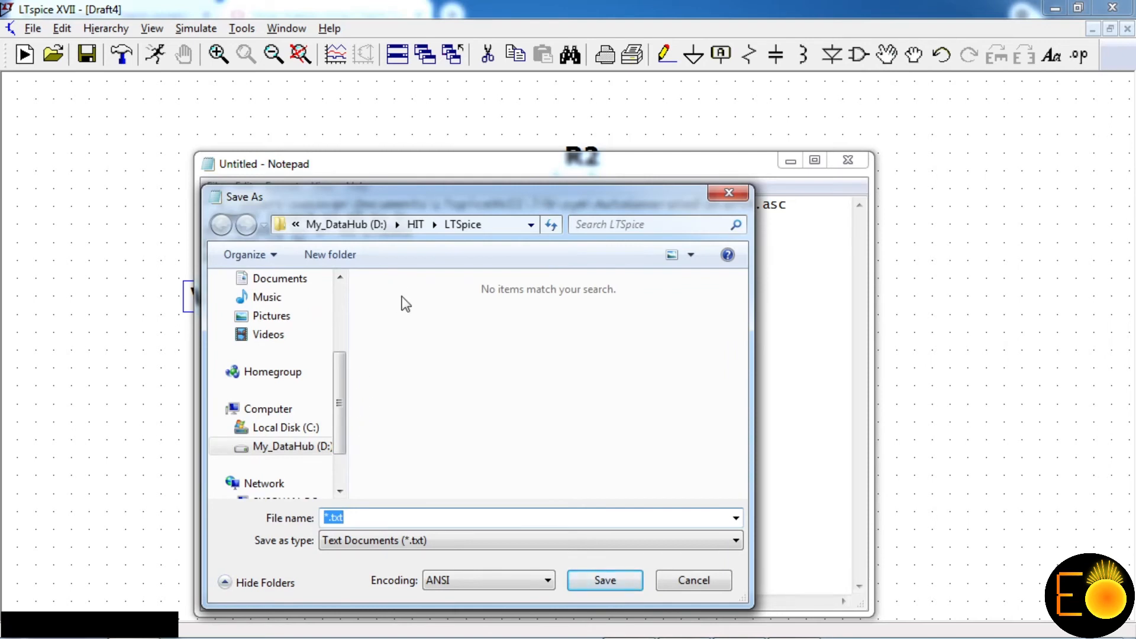
{"action": "left_click", "coordinate": [334, 518]}
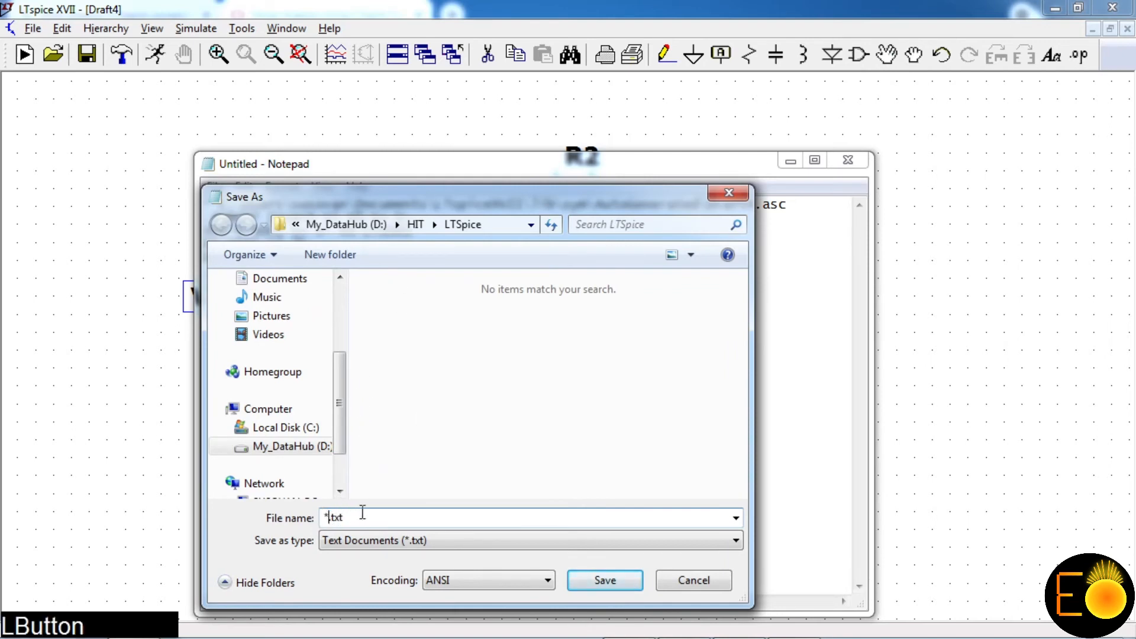
{"action": "left_click", "coordinate": [454, 540]}
{"action": "left_click", "coordinate": [392, 565]}
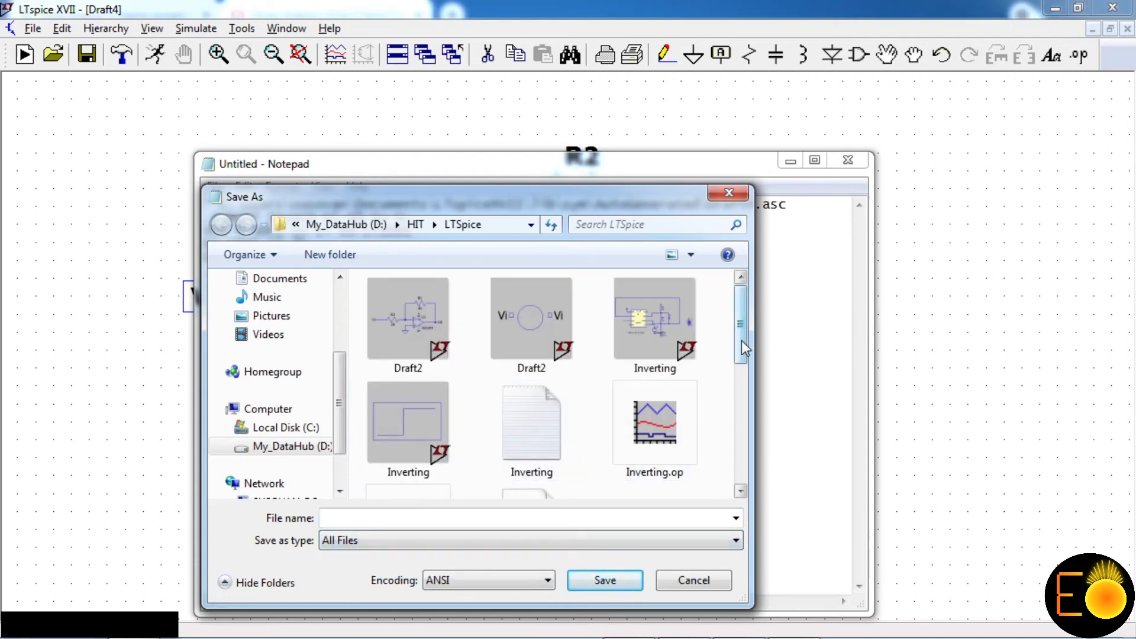
{"action": "left_click_drag", "start_coordinate": [740, 343], "coordinate": [741, 454]}
{"action": "left_click", "coordinate": [348, 519]}
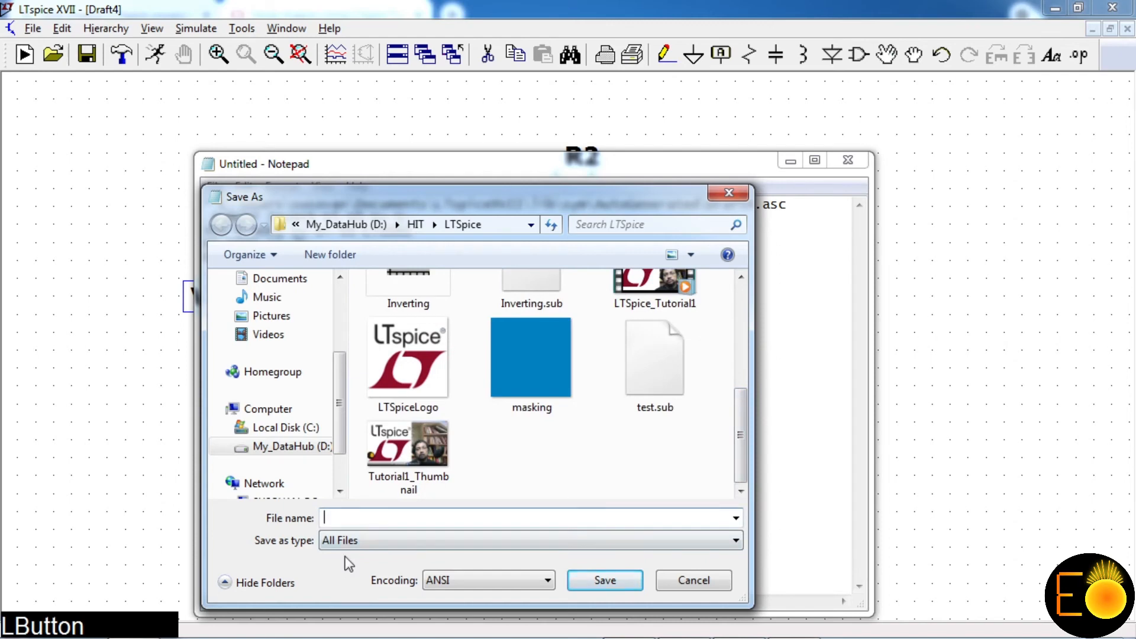
{"action": "type", "text": "Invert"}
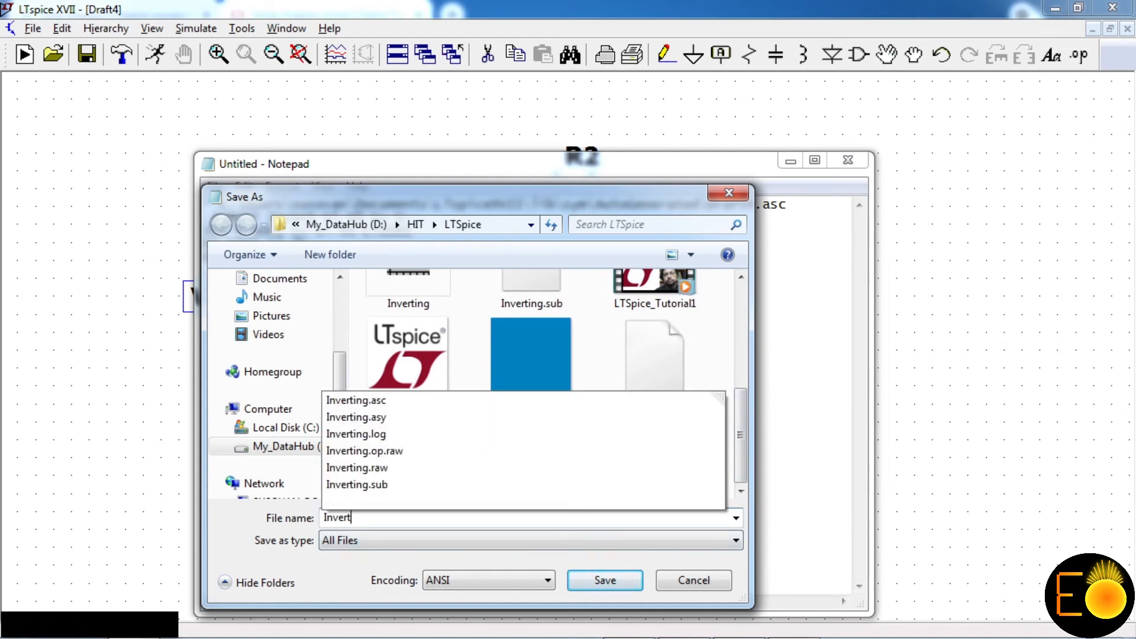
{"action": "type", "text": "ing"}
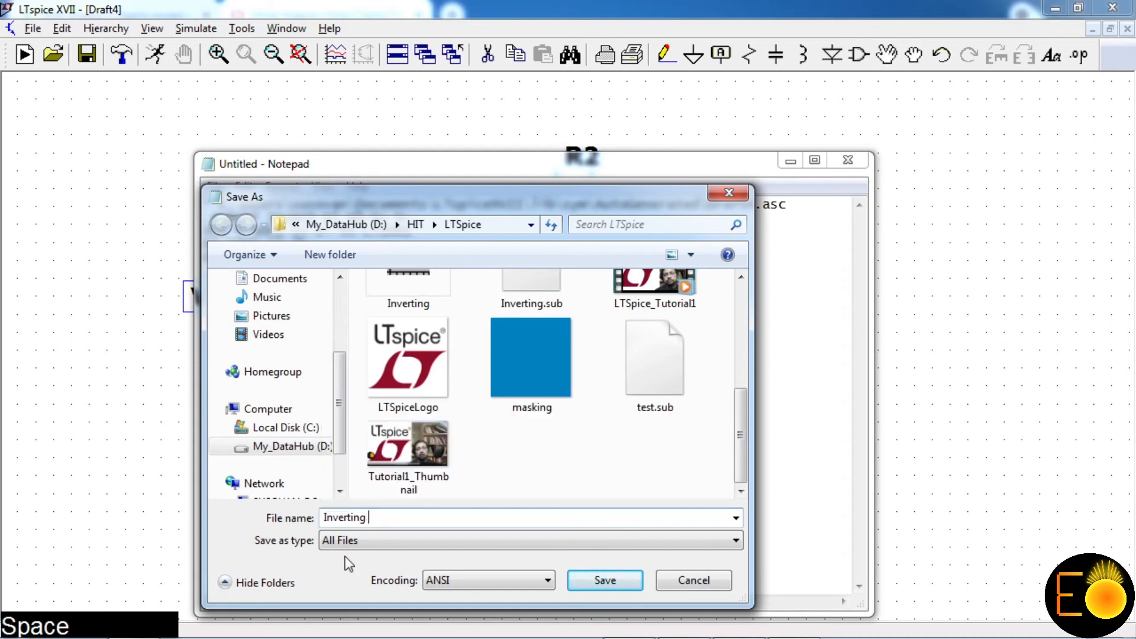
{"action": "key", "text": "BackSpace"}
{"action": "type", "text": "_Ampli"}
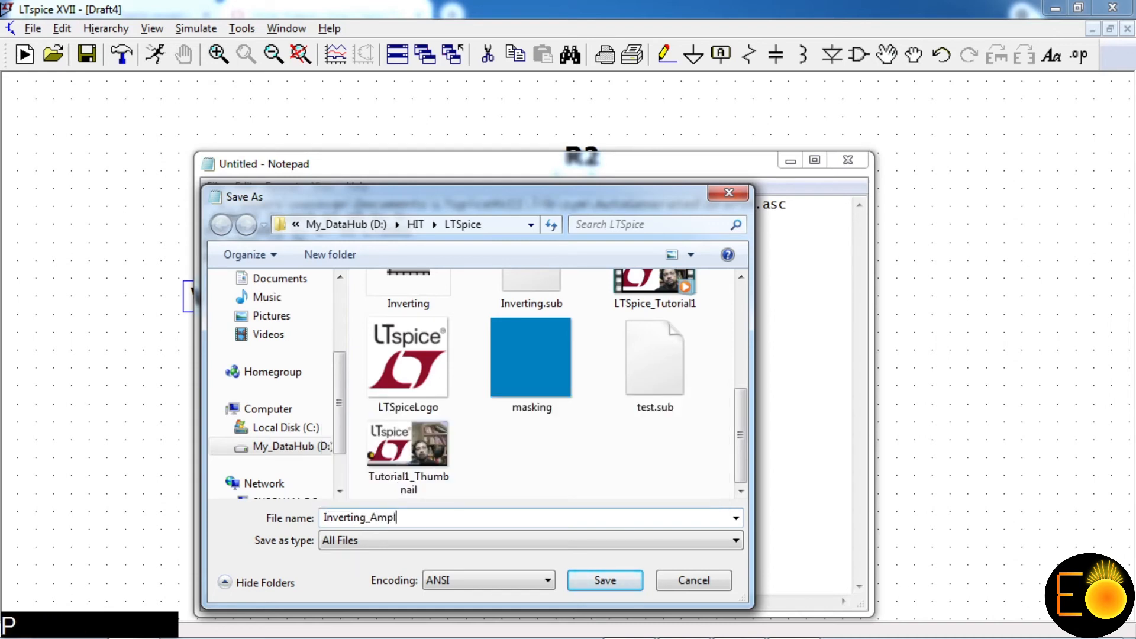
{"action": "key", "text": "BackSpace"}
{"action": "key", "text": "BackSpace"}
{"action": "key", "text": "BackSpace"}
{"action": "key", "text": "BackSpace"}
{"action": "key", "text": "BackSpace"}
{"action": "key", "text": "BackSpace"}
{"action": "key", "text": "BackSpace"}
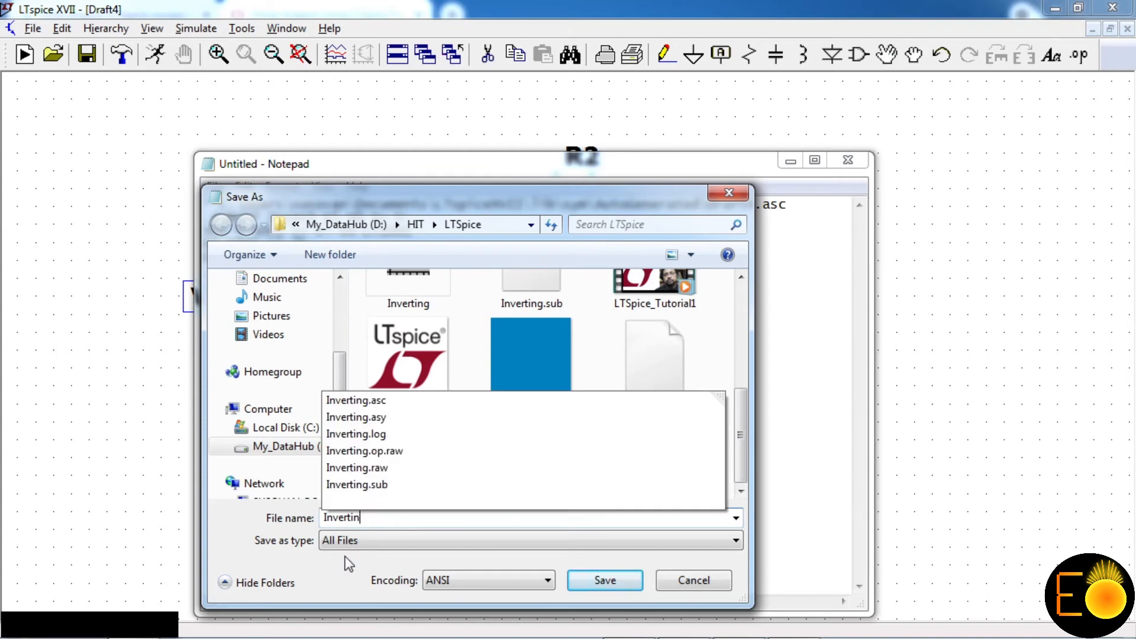
{"action": "key", "text": "BackSpace"}
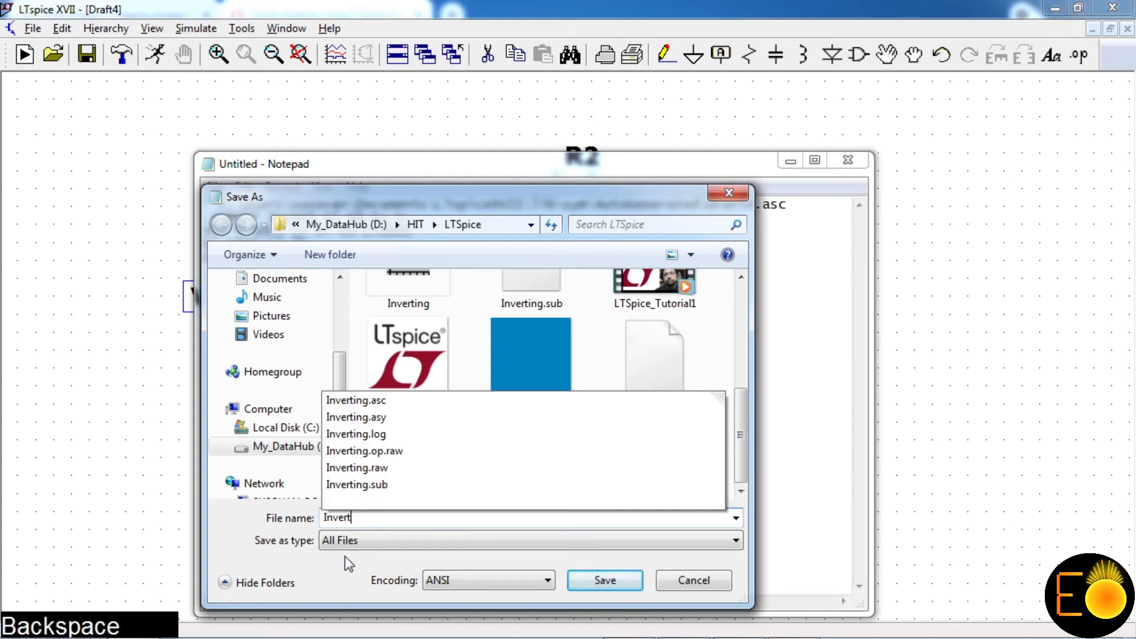
Step: Complete the file name as Invert.sub, save the file and close Notepad
{"action": "type", "text": "."}
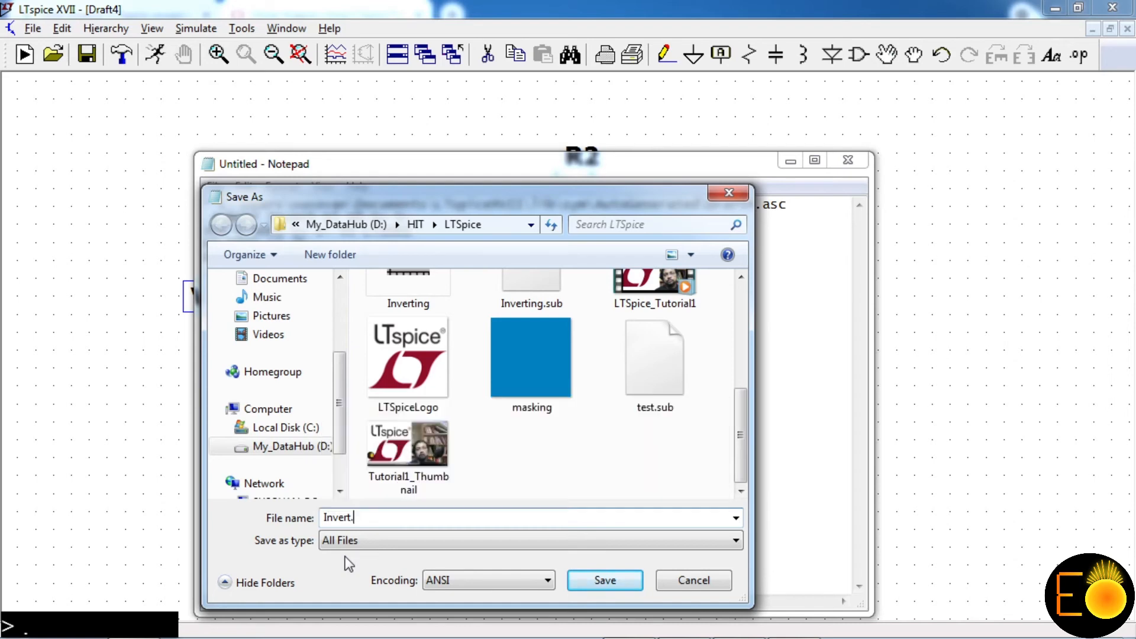
{"action": "type", "text": "sub"}
{"action": "left_click", "coordinate": [604, 580]}
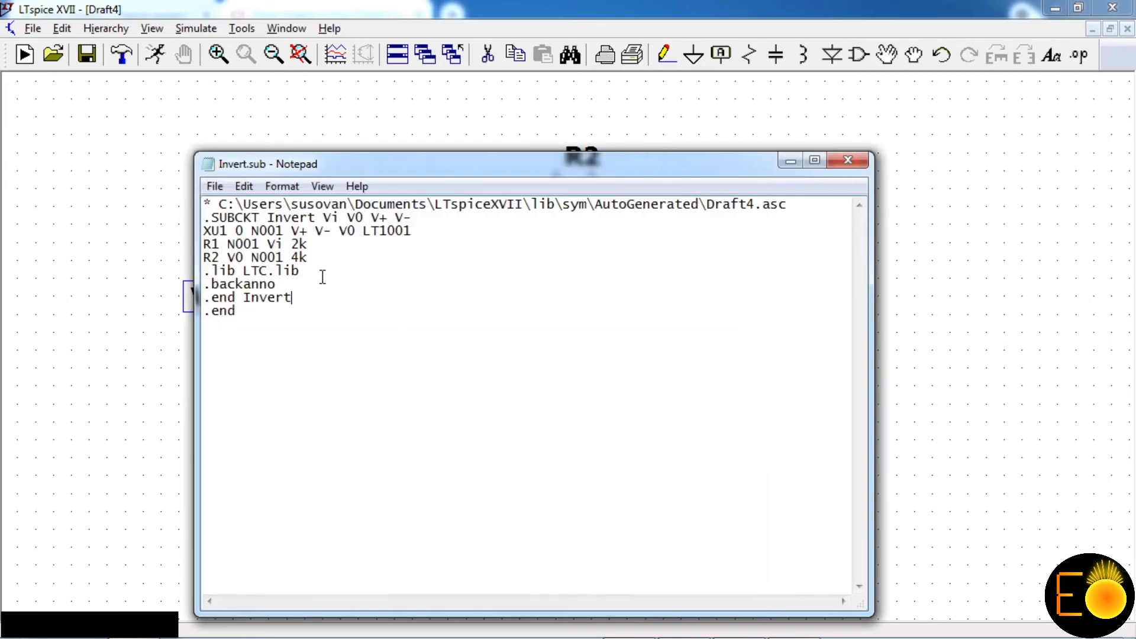
{"action": "left_click", "coordinate": [840, 163]}
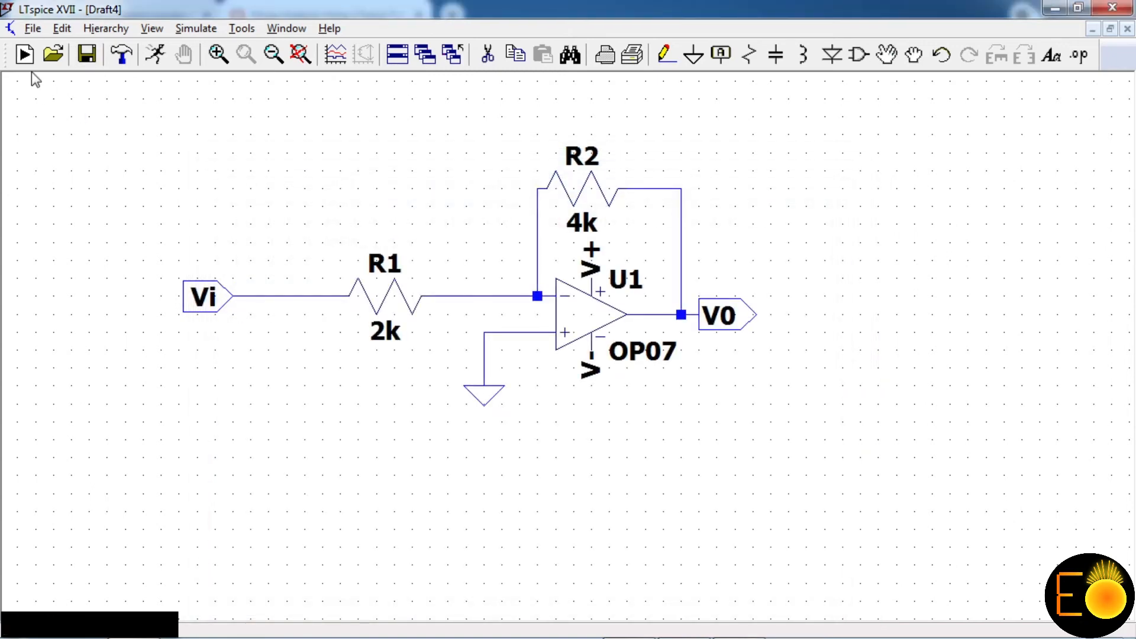
Step: Open Invert.sub in LTspice from the HIT\LTSpice folder on drive D, listing all file types, and go to its .SUBCKT line
{"action": "left_click", "coordinate": [52, 55]}
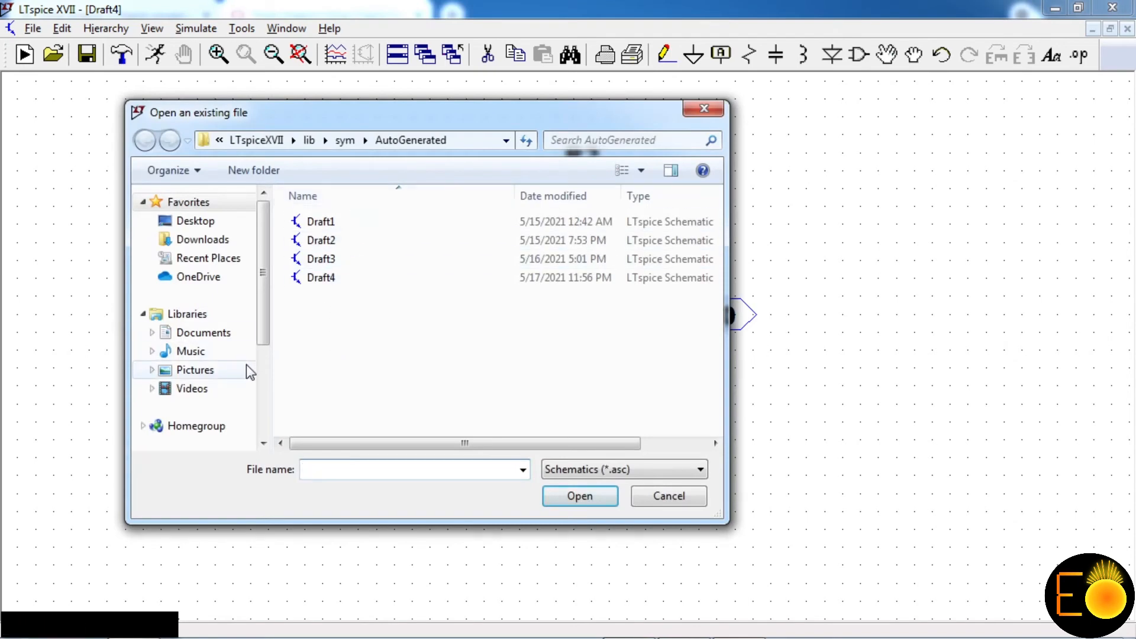
{"action": "left_click", "coordinate": [264, 393]}
{"action": "left_click", "coordinate": [243, 347]}
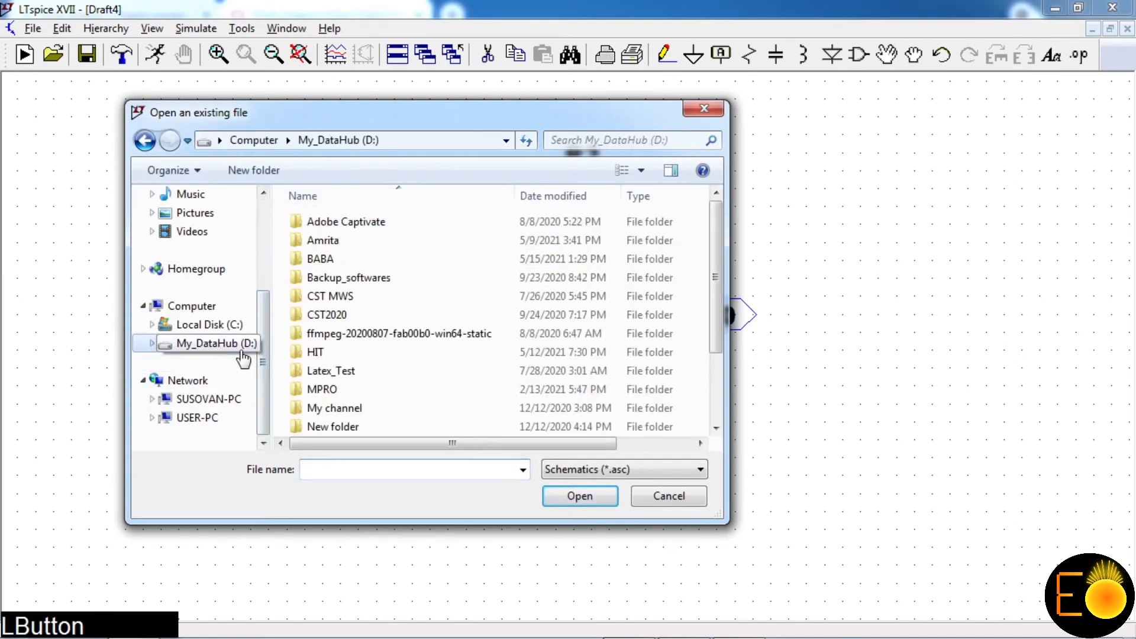
{"action": "double_click", "coordinate": [315, 352]}
{"action": "double_click", "coordinate": [324, 391]}
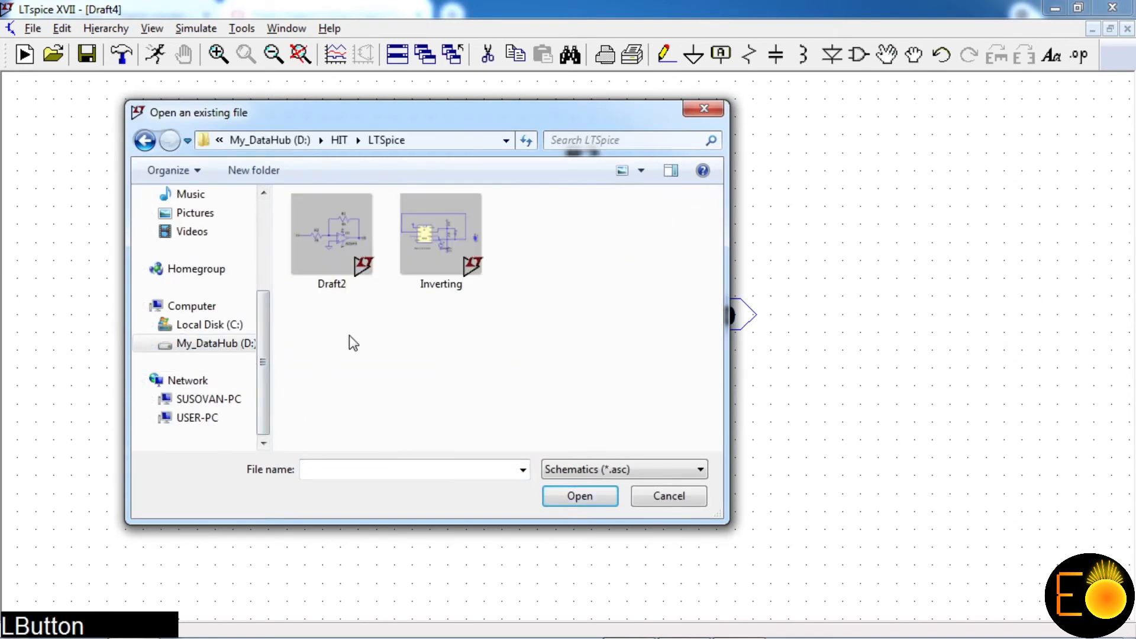
{"action": "left_click", "coordinate": [580, 468]}
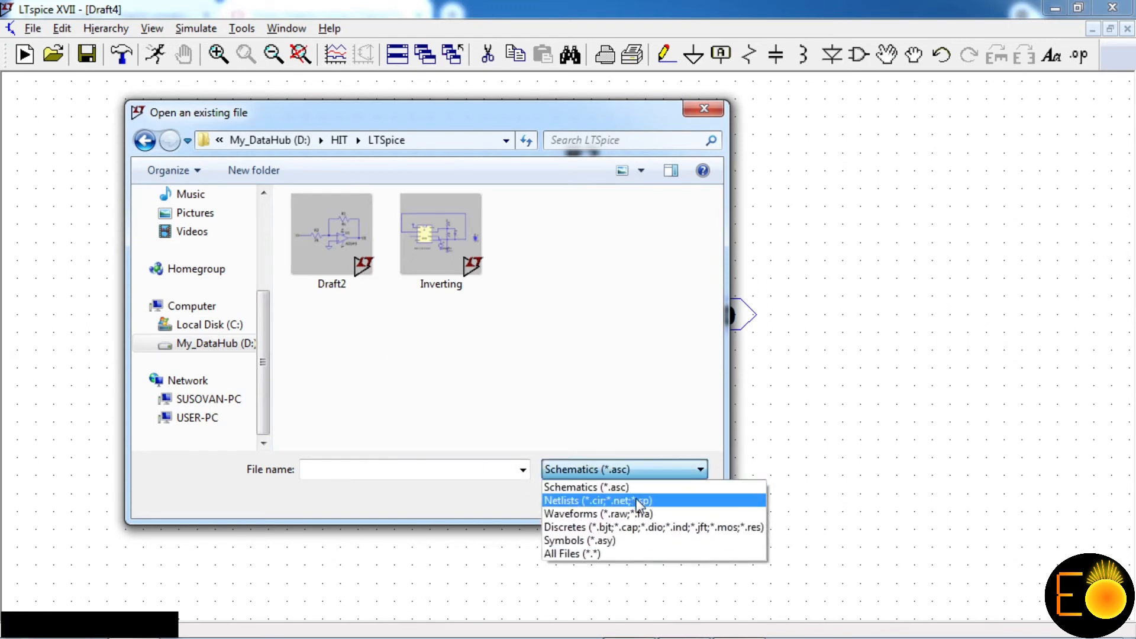
{"action": "left_click", "coordinate": [594, 554]}
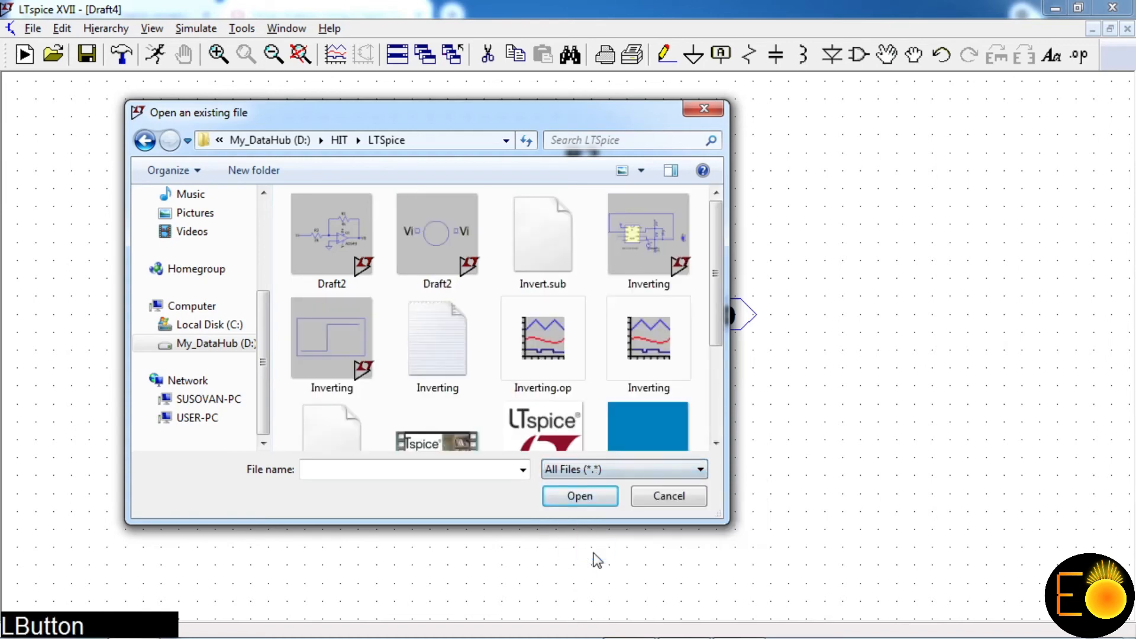
{"action": "left_click", "coordinate": [443, 359]}
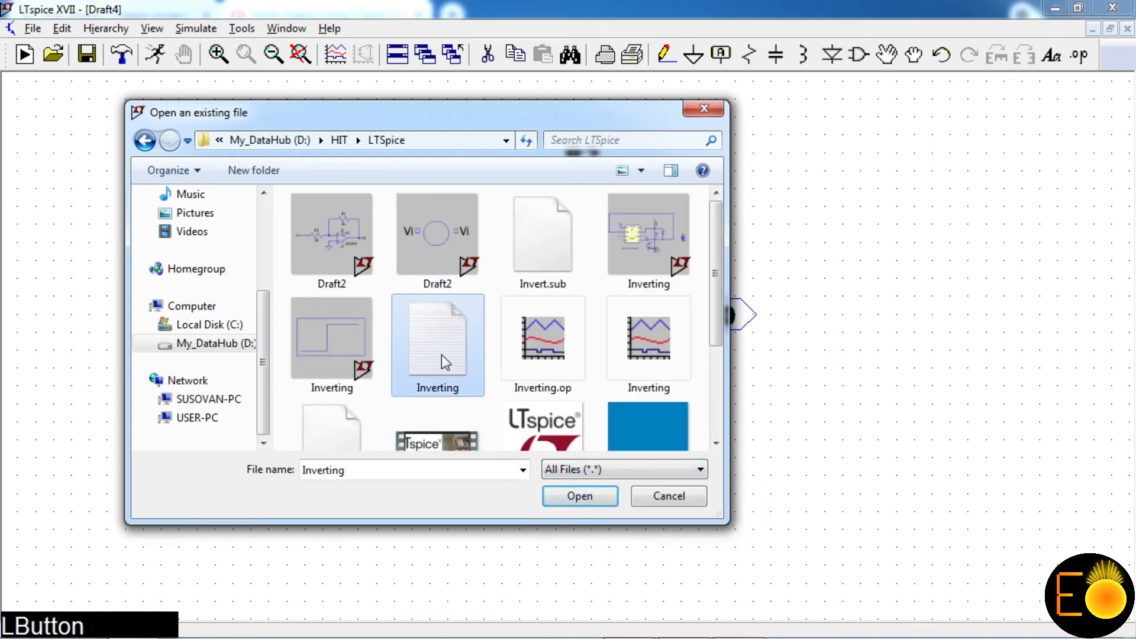
{"action": "double_click", "coordinate": [546, 253]}
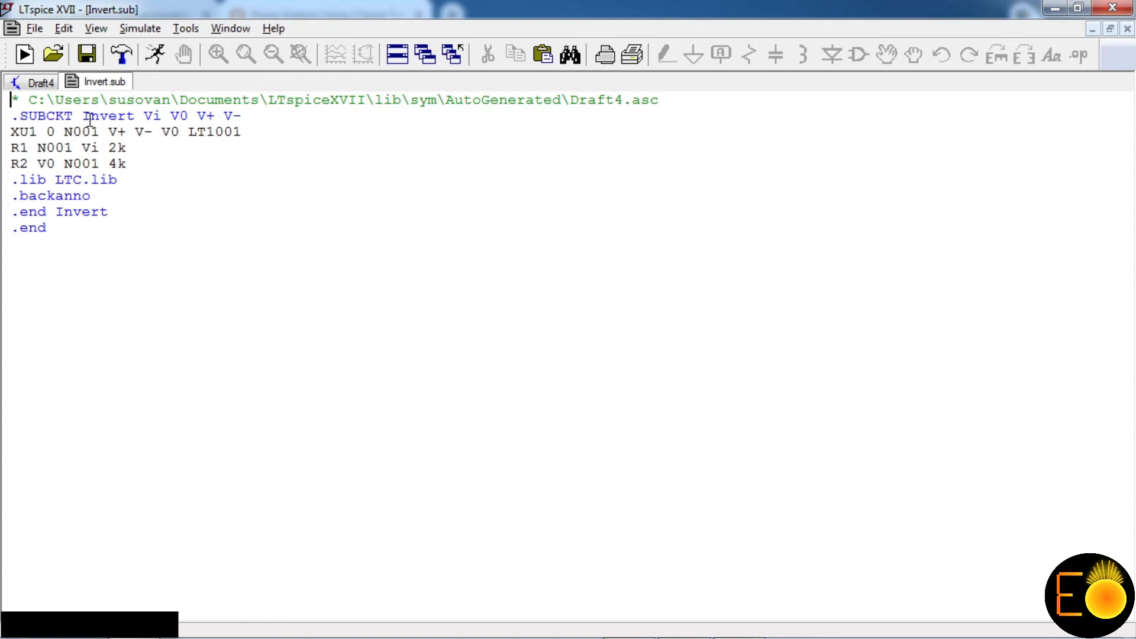
{"action": "left_click", "coordinate": [109, 117]}
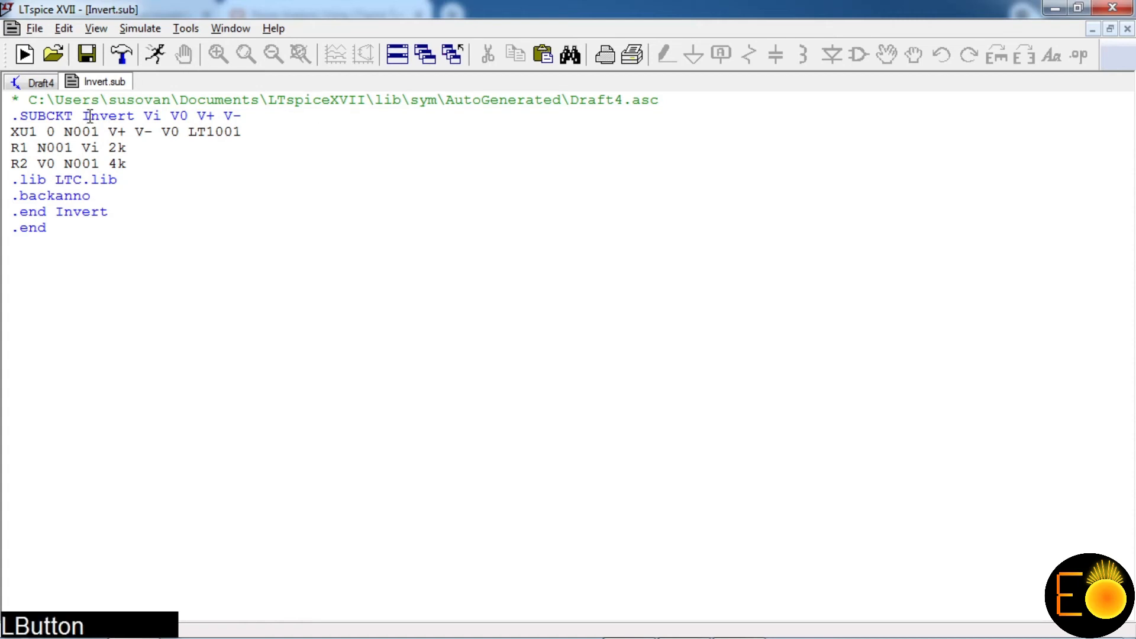
Step: Create a symbol automatically from the Invert subcircuit definition with its four ports
{"action": "right_click", "coordinate": [100, 118]}
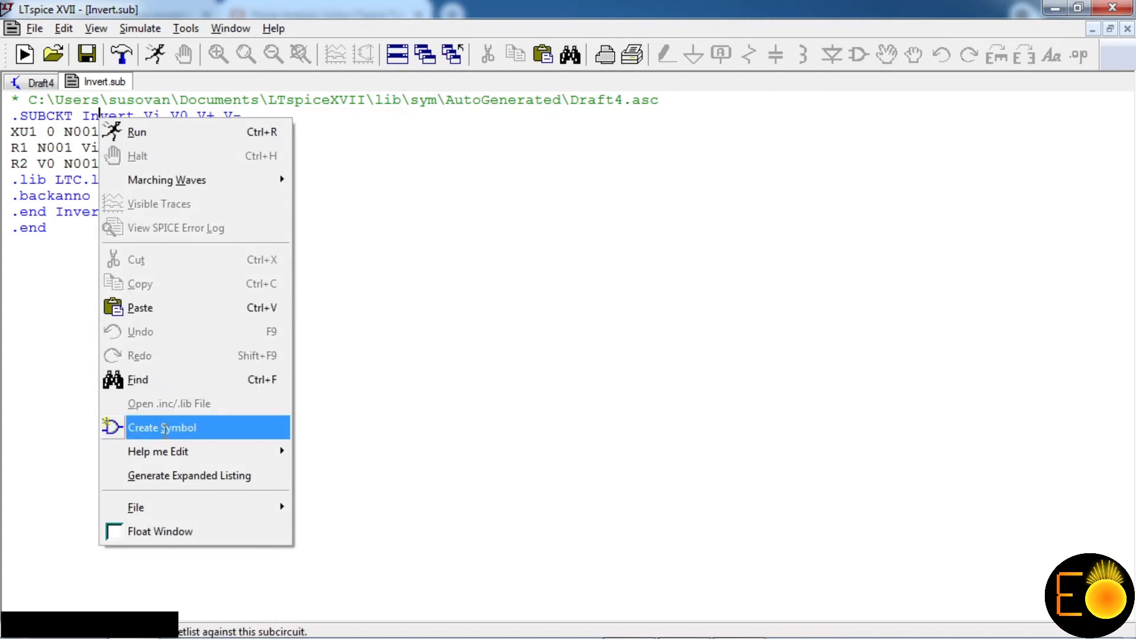
{"action": "left_click", "coordinate": [165, 428]}
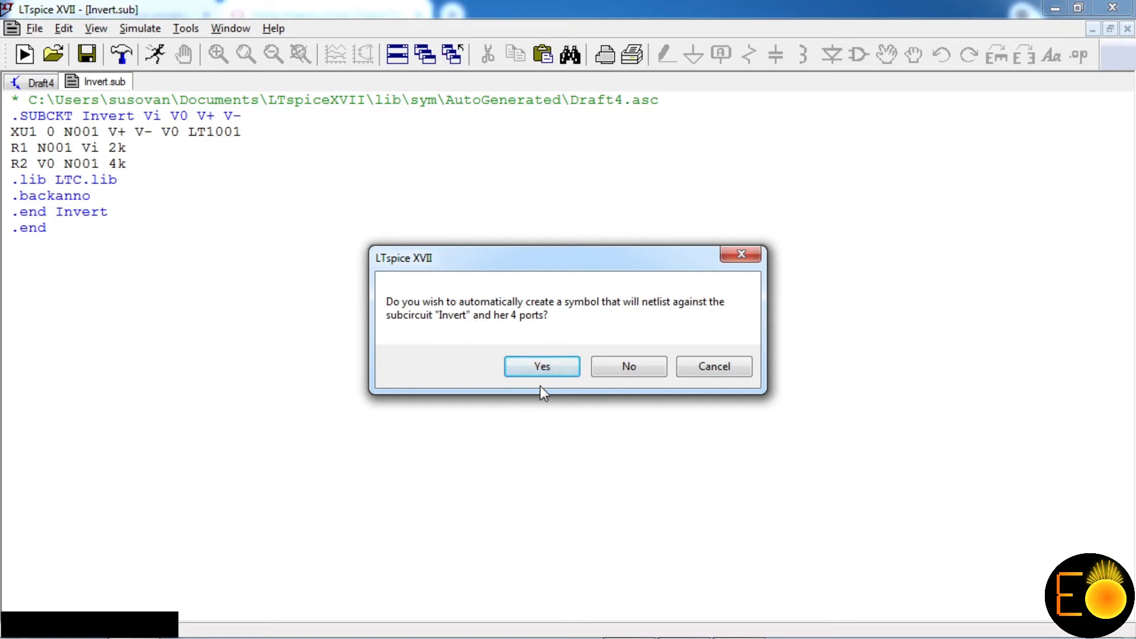
{"action": "left_click", "coordinate": [542, 365]}
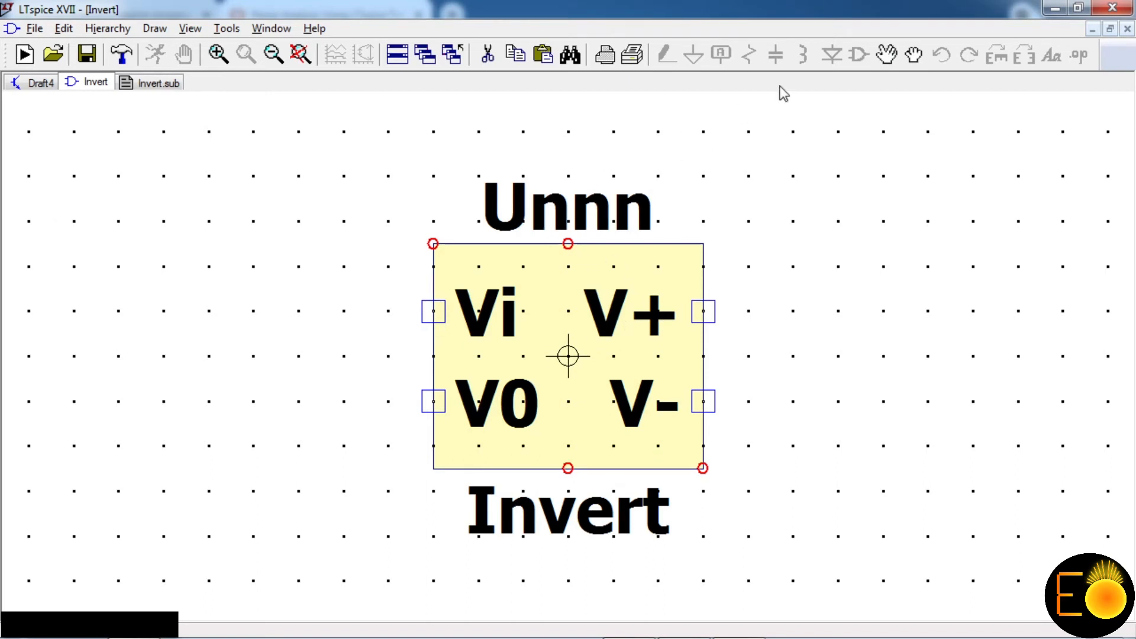
Step: Move the Unnn label above and the Invert label below the left half of the symbol body
{"action": "left_click", "coordinate": [886, 55]}
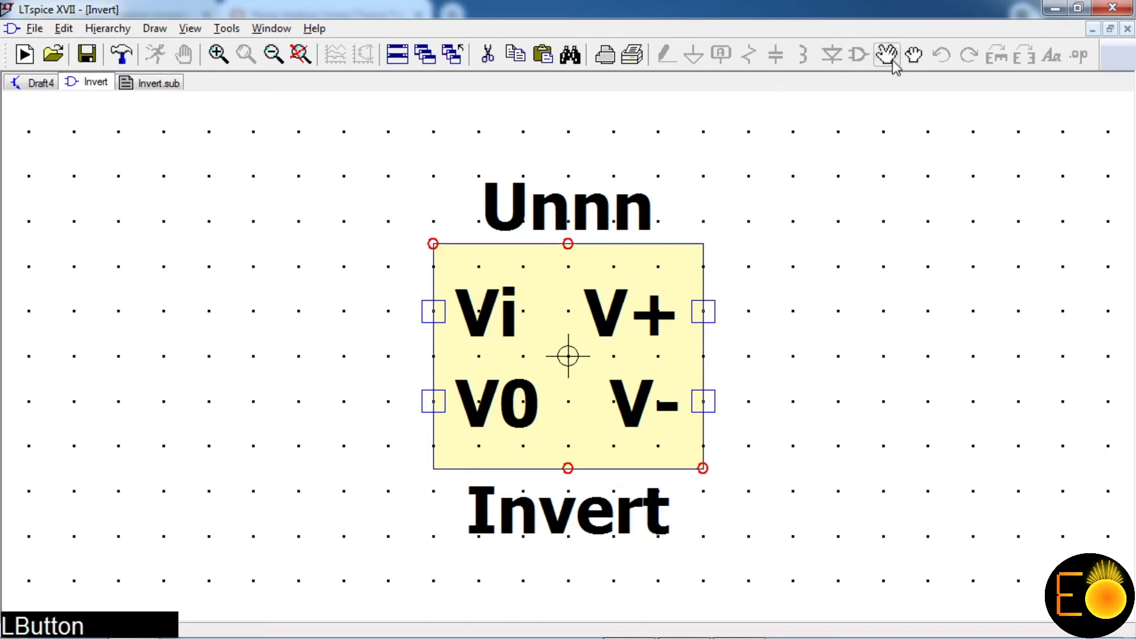
{"action": "left_click", "coordinate": [600, 218]}
{"action": "left_click", "coordinate": [536, 166]}
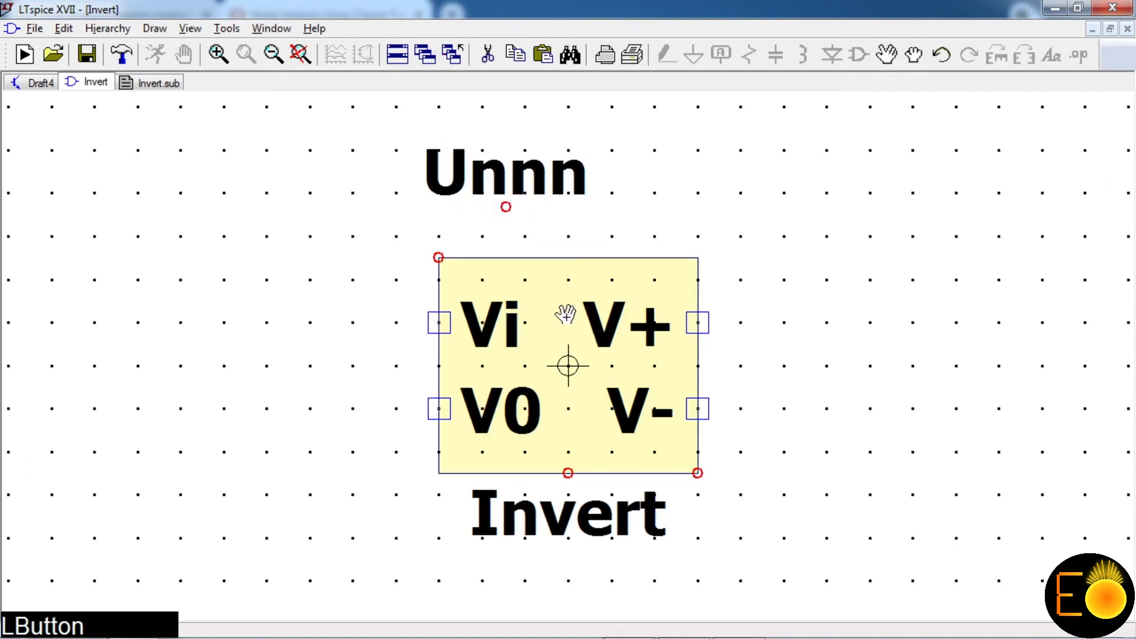
{"action": "left_click", "coordinate": [597, 508]}
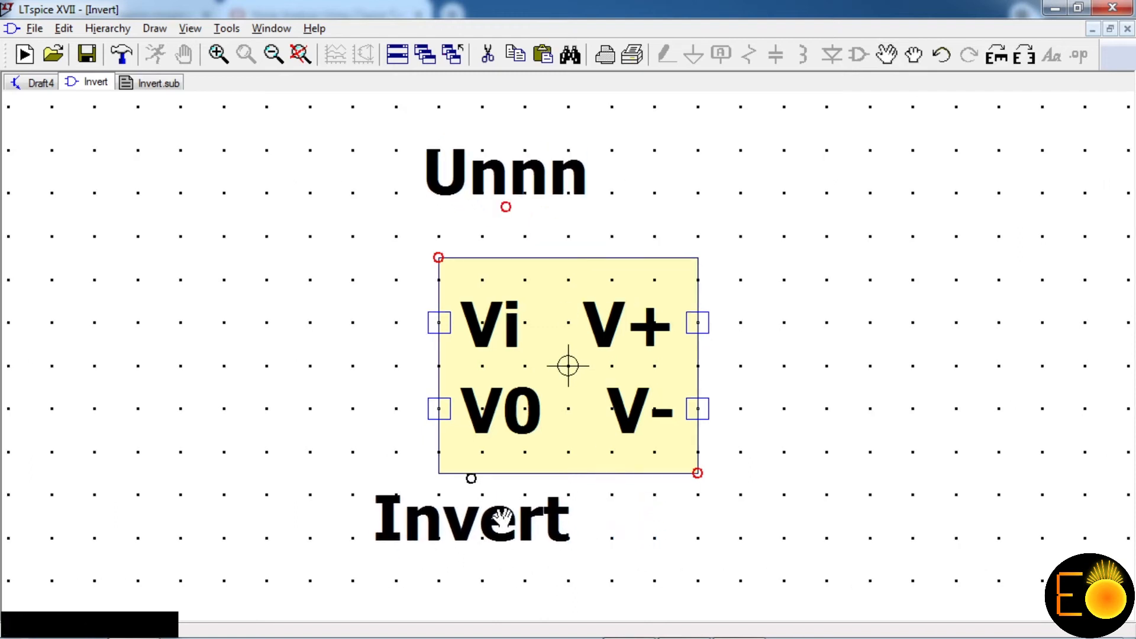
{"action": "left_click", "coordinate": [499, 514]}
{"action": "left_click", "coordinate": [516, 172]}
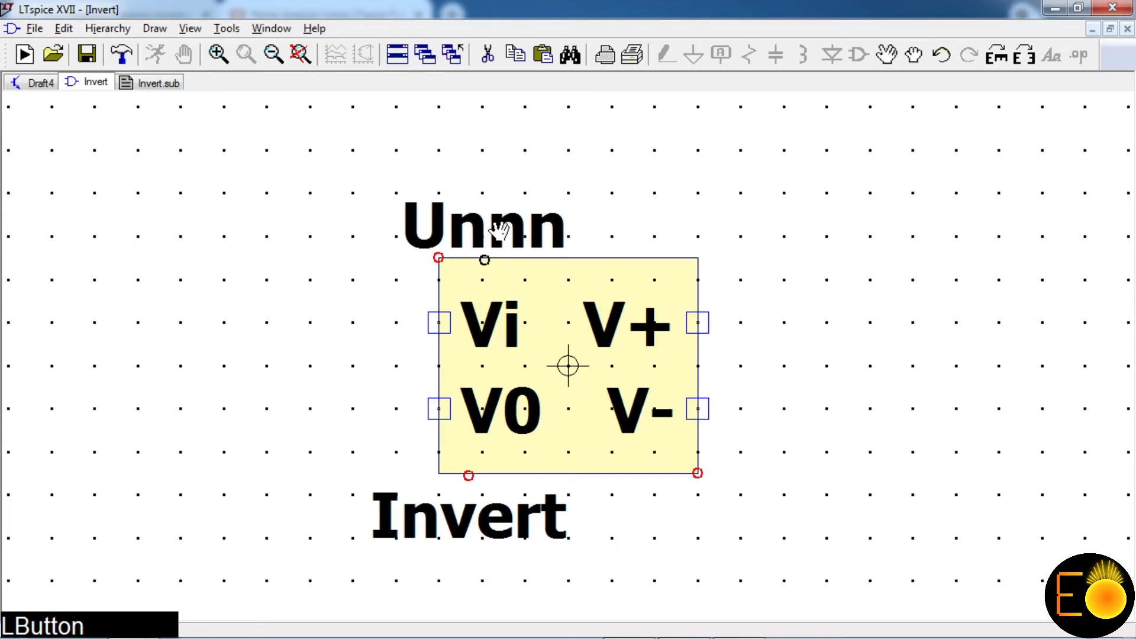
{"action": "left_click", "coordinate": [496, 228]}
Step: Move the V+ pin just above the symbol body and the V- pin just below it, near the right side
{"action": "left_click", "coordinate": [655, 320]}
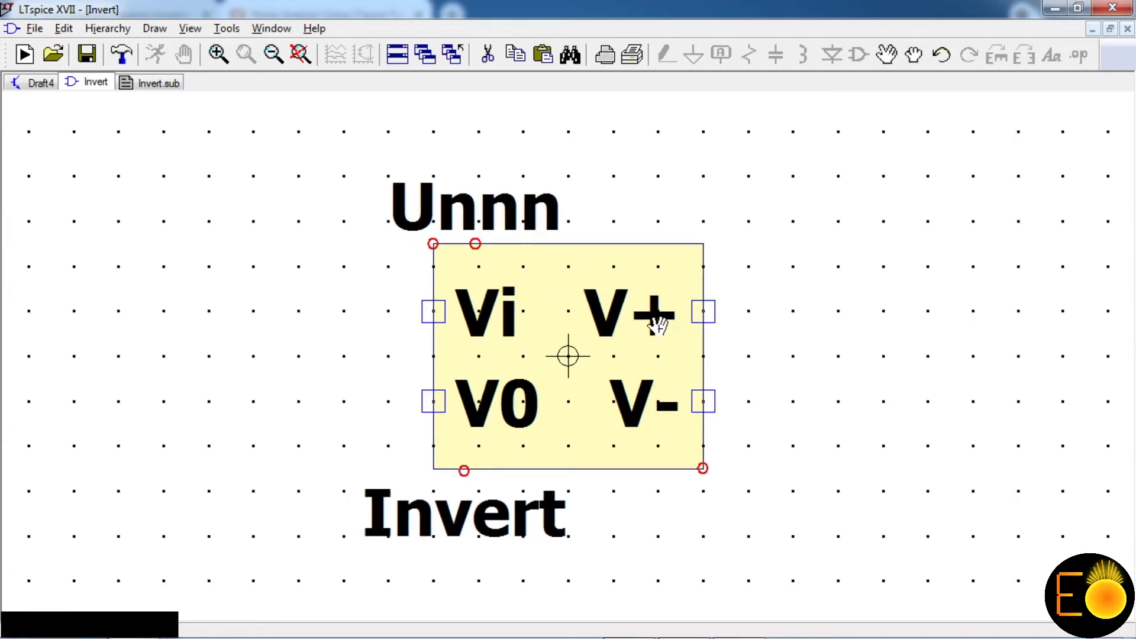
{"action": "left_click", "coordinate": [632, 236]}
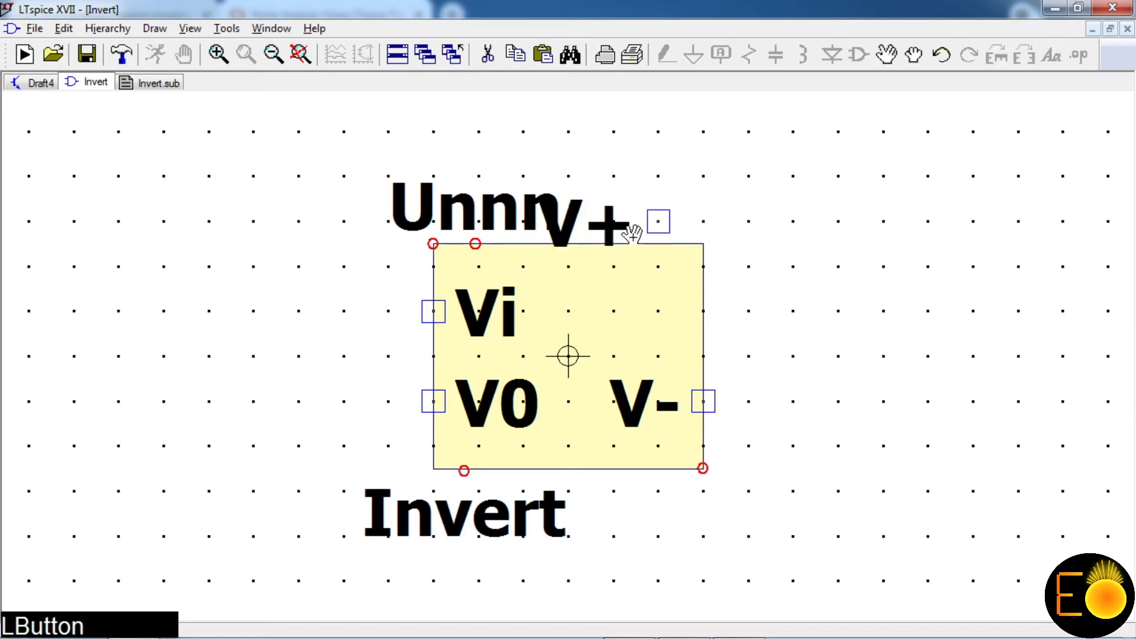
{"action": "left_click", "coordinate": [643, 395]}
{"action": "left_click", "coordinate": [614, 477]}
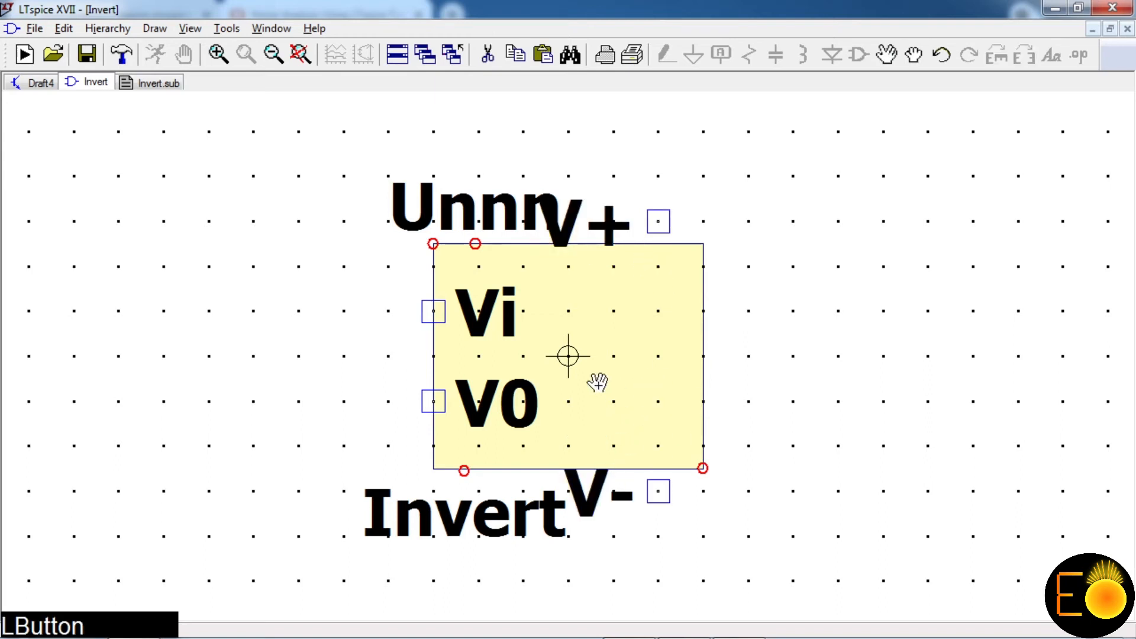
Step: Move the V0 pin to the upper part of the body's right edge and the Vi pin to the lower part of its left edge
{"action": "left_click", "coordinate": [470, 319]}
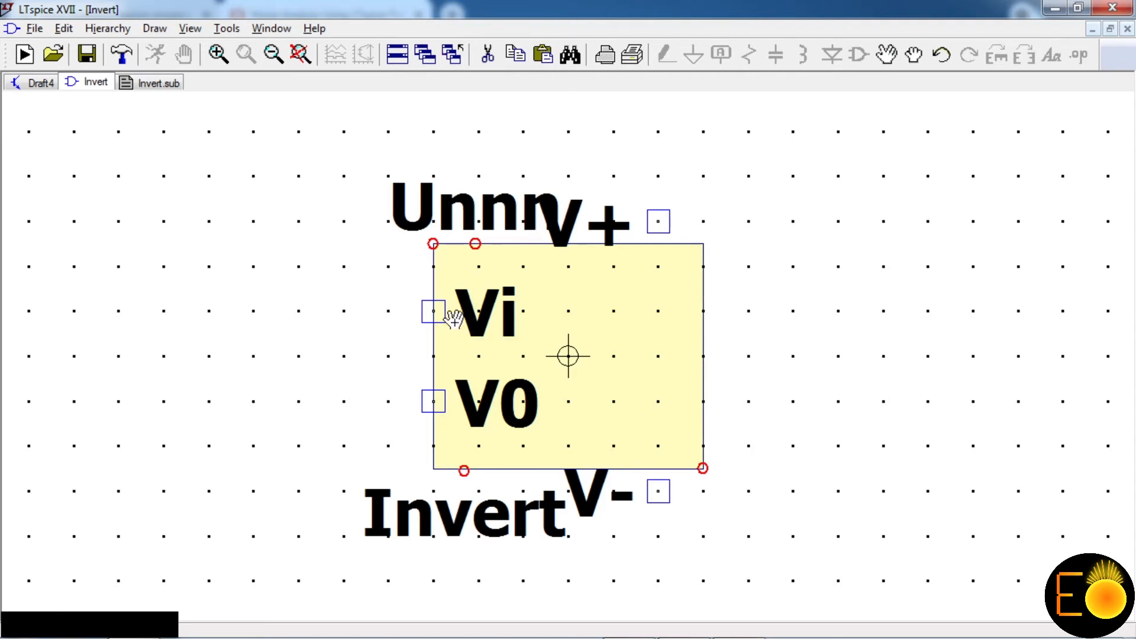
{"action": "left_click", "coordinate": [477, 392]}
{"action": "left_click", "coordinate": [734, 289]}
{"action": "left_click", "coordinate": [486, 322]}
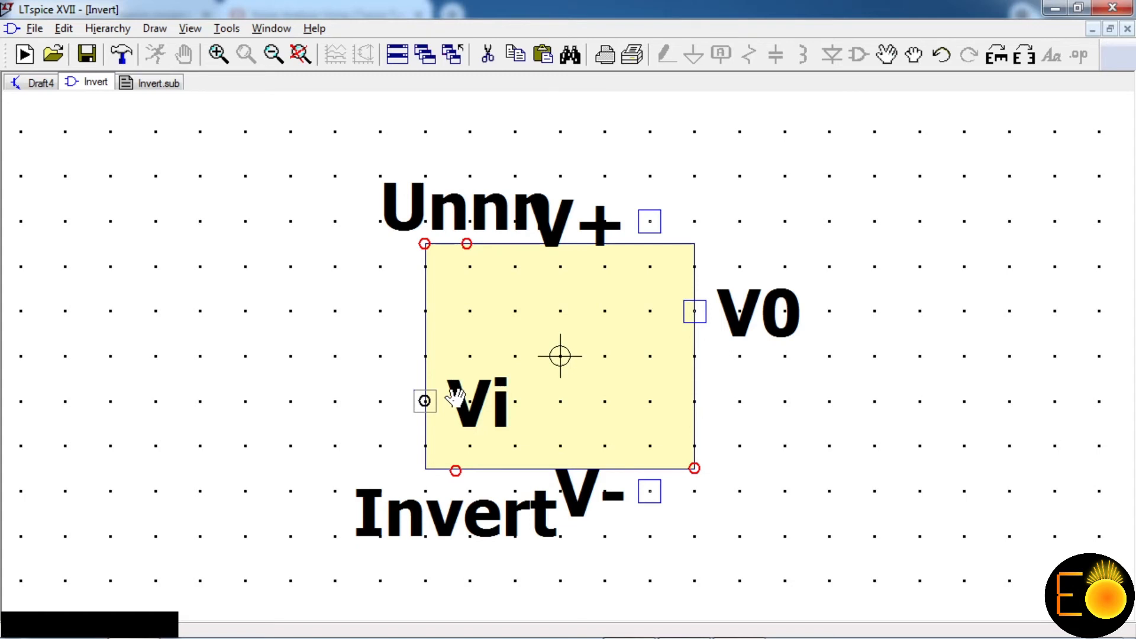
{"action": "left_click", "coordinate": [455, 398]}
{"action": "right_click", "coordinate": [747, 256]}
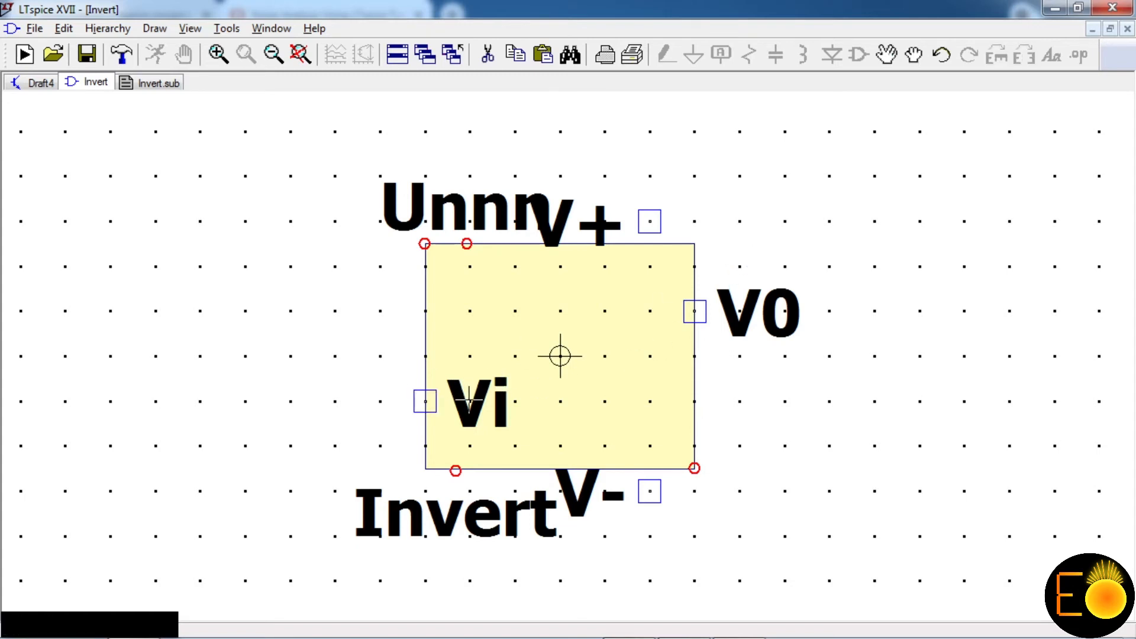
Step: Set the Vi pin's label justification to RIGHT so its label sits outside the body
{"action": "right_click", "coordinate": [428, 401]}
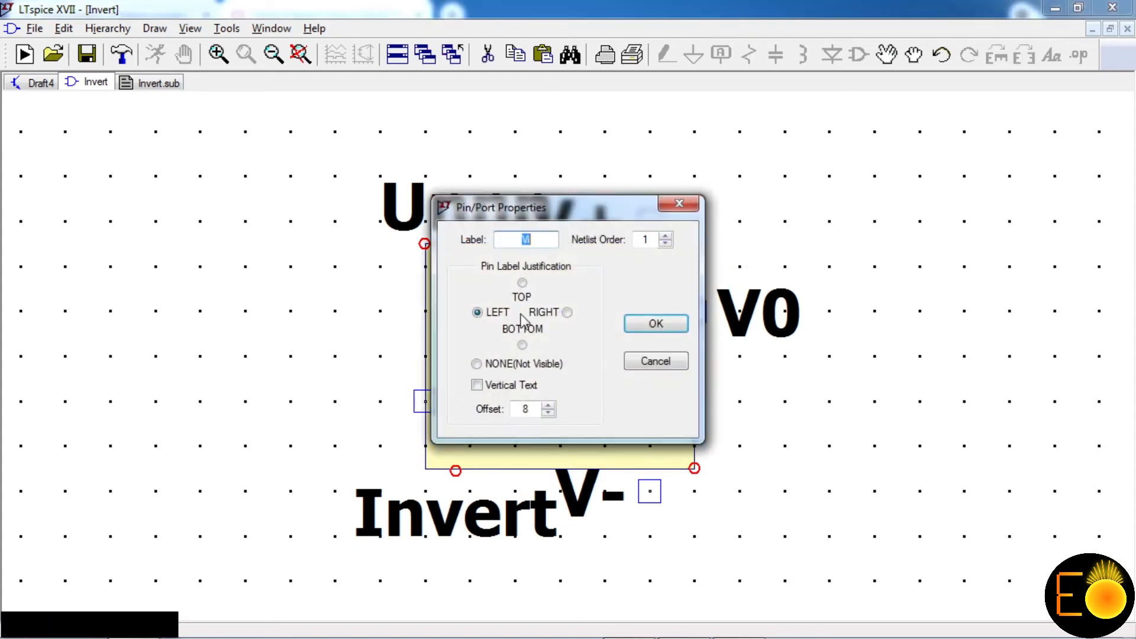
{"action": "left_click", "coordinate": [568, 311]}
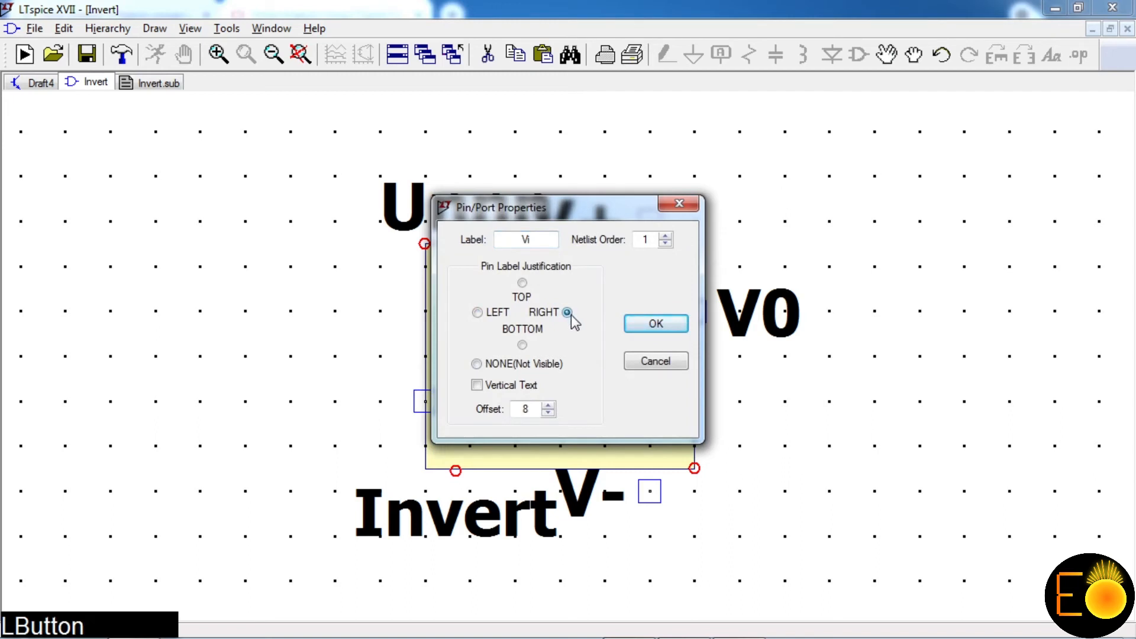
{"action": "left_click", "coordinate": [661, 323]}
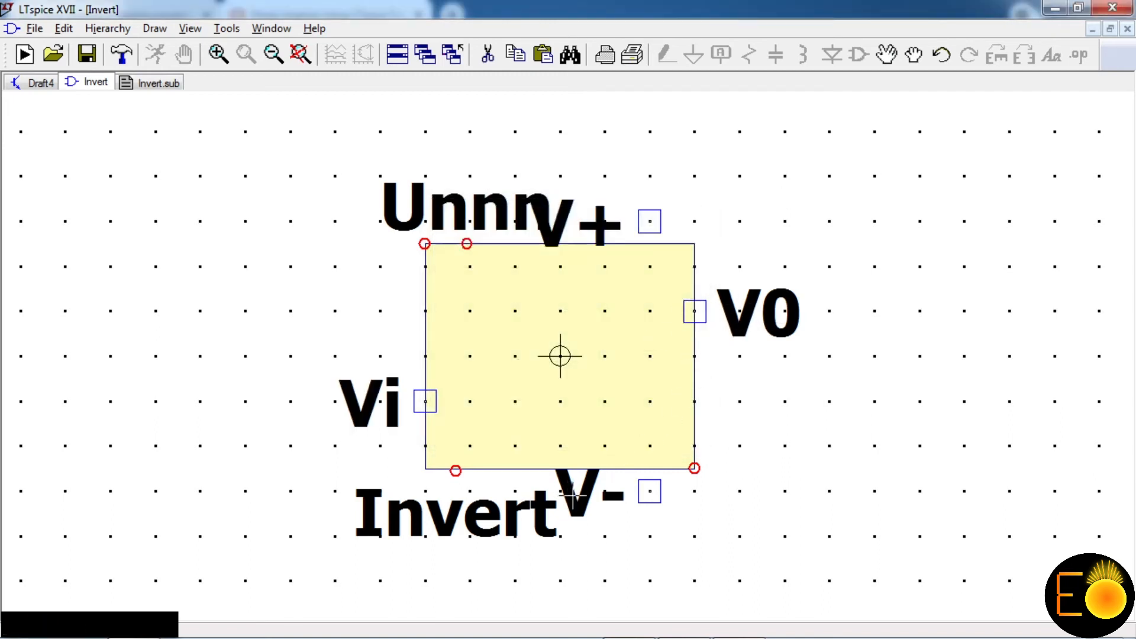
Step: Set the pin label justification to TOP for V- and to BOTTOM for V+
{"action": "right_click", "coordinate": [611, 496]}
{"action": "left_click", "coordinate": [522, 283]}
{"action": "left_click", "coordinate": [631, 325]}
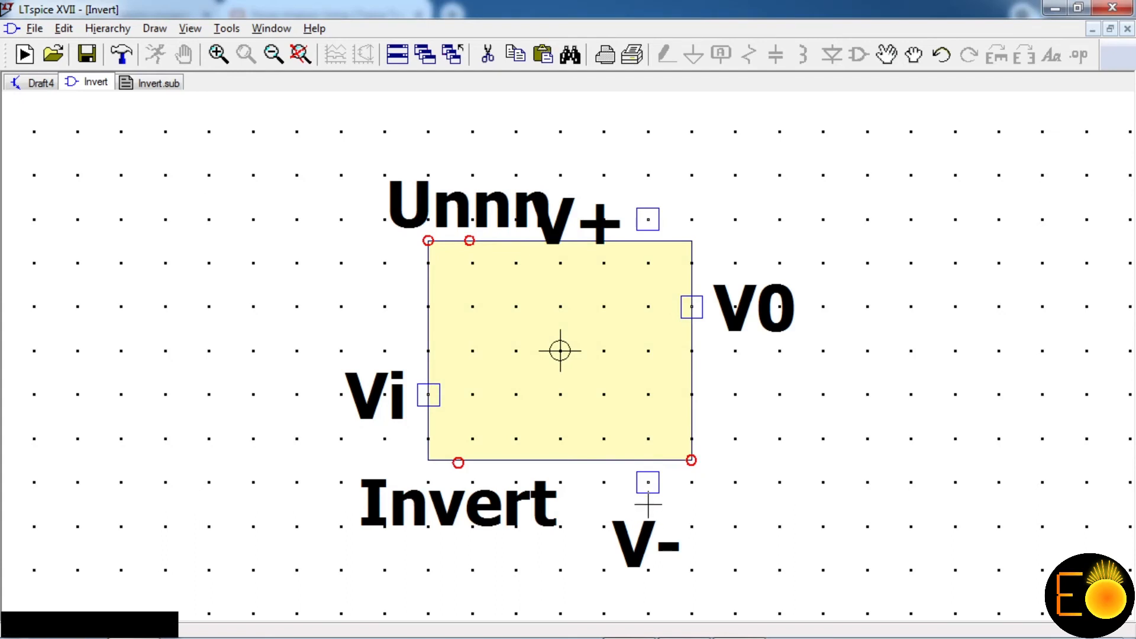
{"action": "right_click", "coordinate": [653, 228]}
{"action": "left_click", "coordinate": [521, 344]}
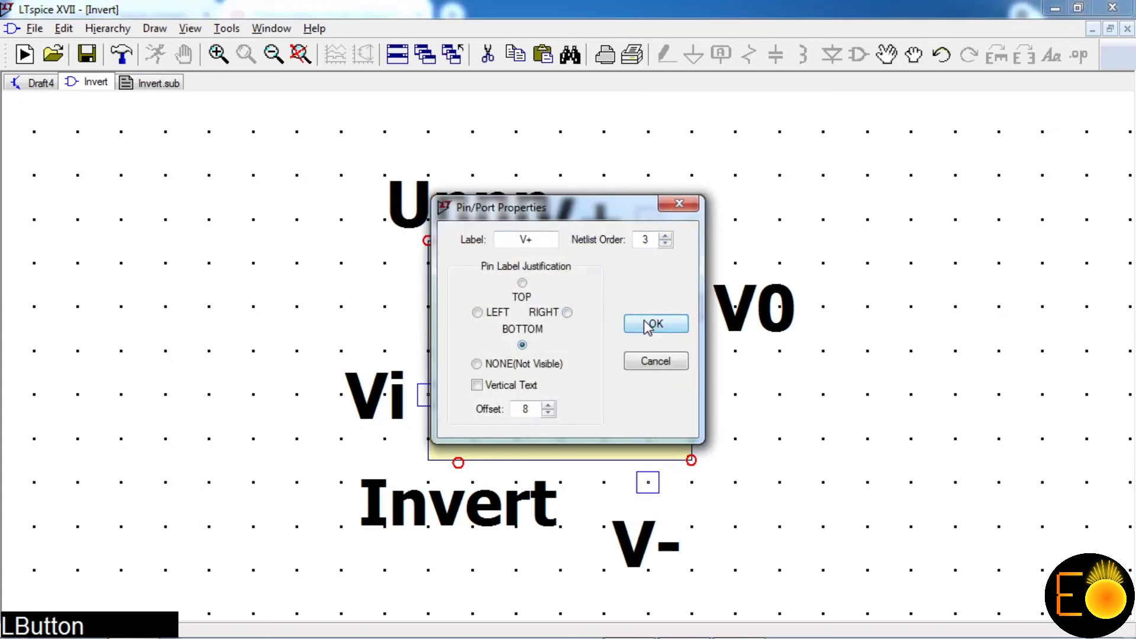
{"action": "left_click", "coordinate": [647, 326]}
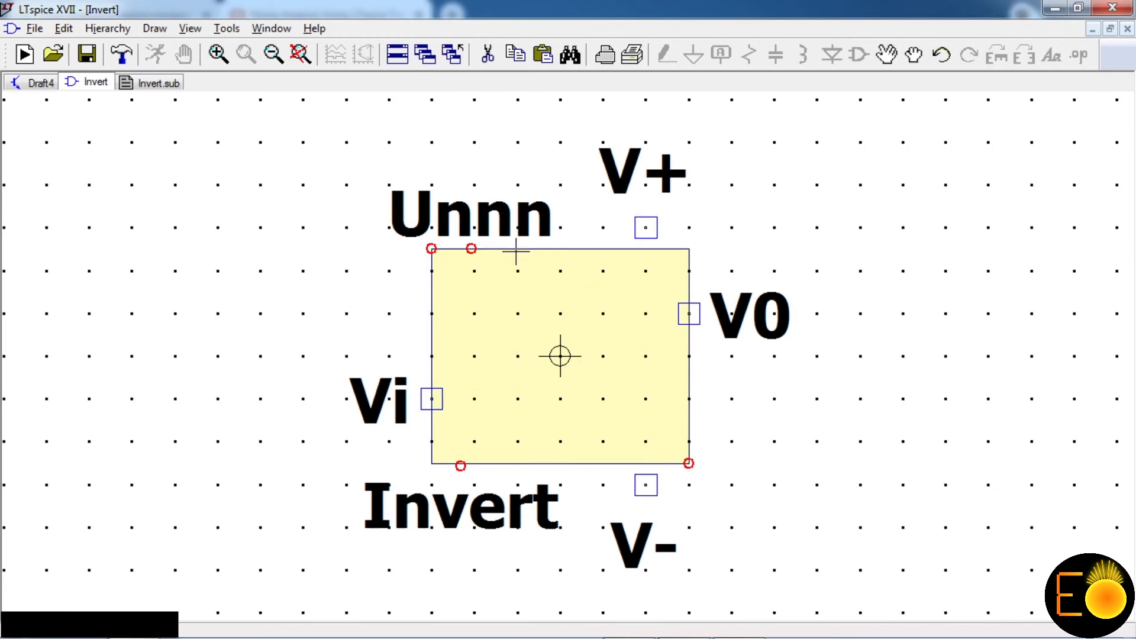
Step: Move the Unnn label higher above the body and the Invert label lower beneath it
{"action": "left_click", "coordinate": [887, 58]}
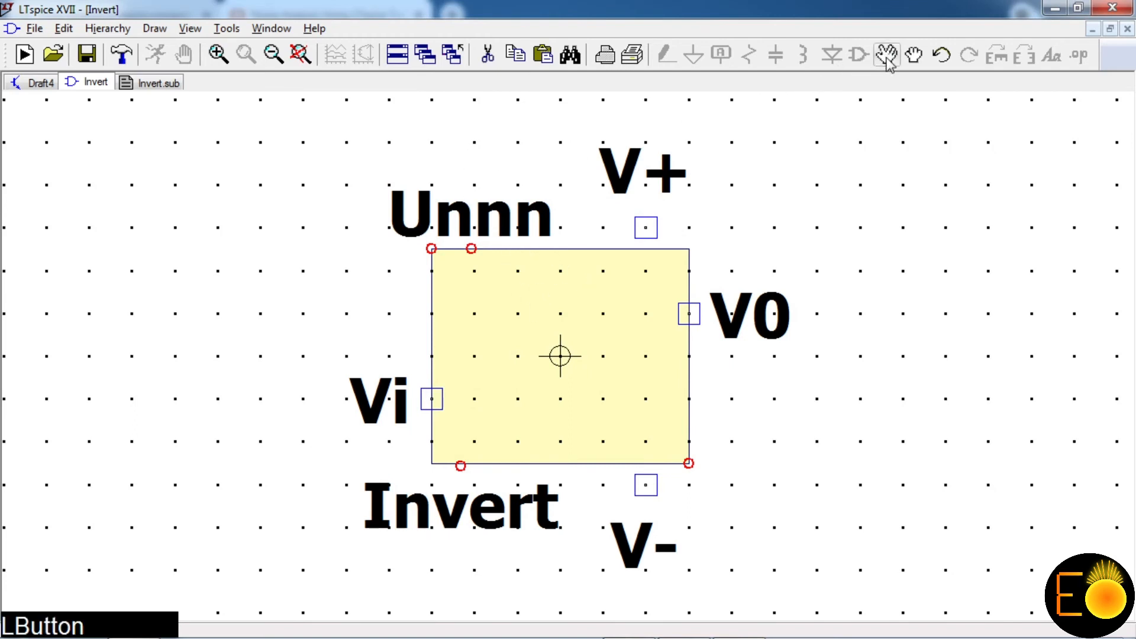
{"action": "left_click", "coordinate": [514, 210]}
{"action": "left_click", "coordinate": [507, 173]}
{"action": "left_click", "coordinate": [499, 492]}
{"action": "left_click", "coordinate": [497, 526]}
{"action": "right_click", "coordinate": [778, 449]}
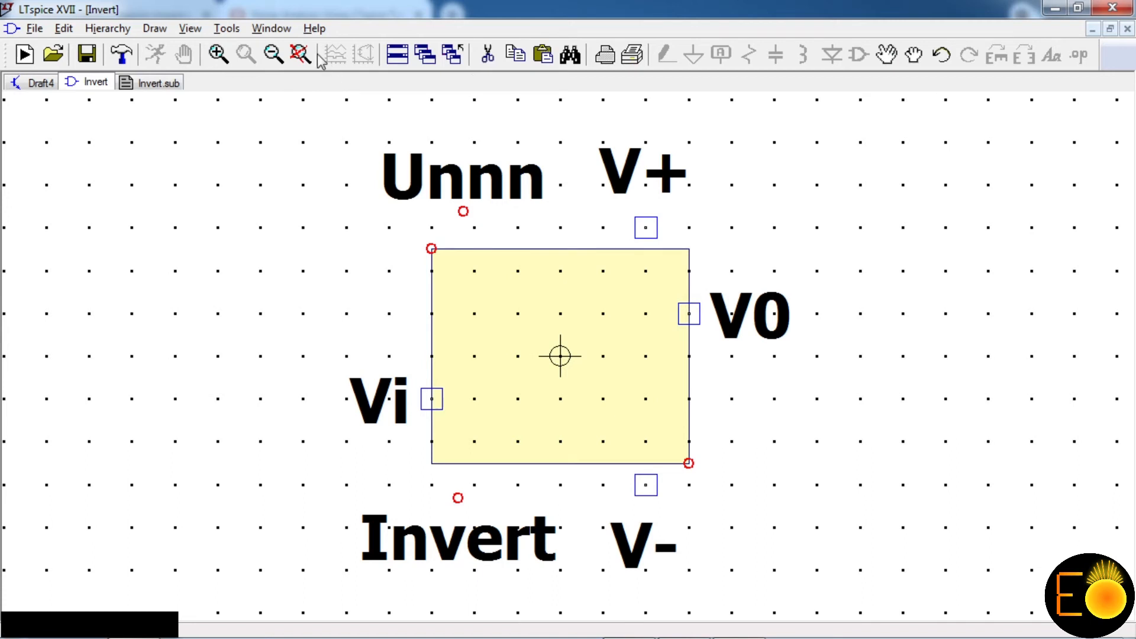
Step: Delete the rectangle that forms the symbol's body
{"action": "left_click", "coordinate": [487, 55]}
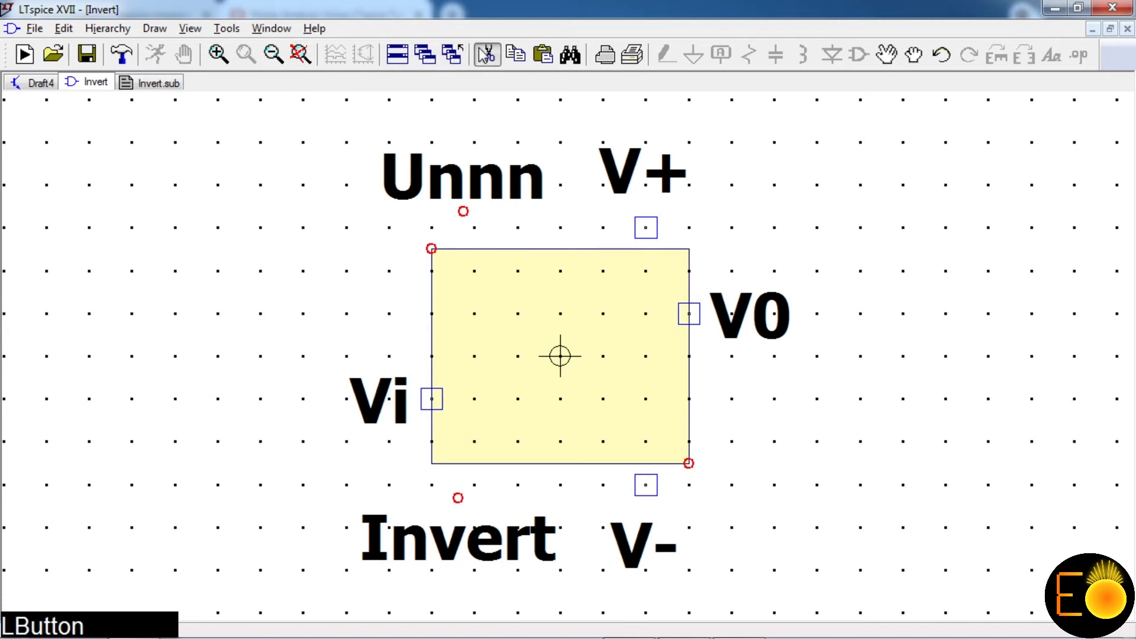
{"action": "left_click", "coordinate": [491, 243]}
{"action": "right_click", "coordinate": [246, 144]}
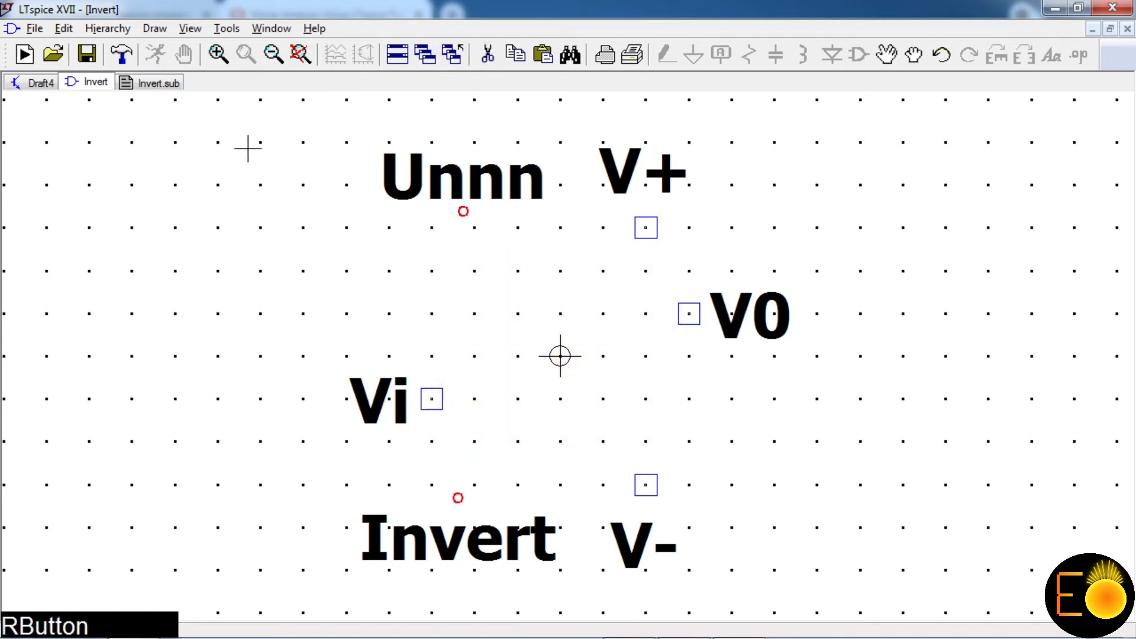
Step: Draw a new, taller body rectangle whose edges pass through the Vi, V0, V+ and V- pins
{"action": "left_click", "coordinate": [156, 31]}
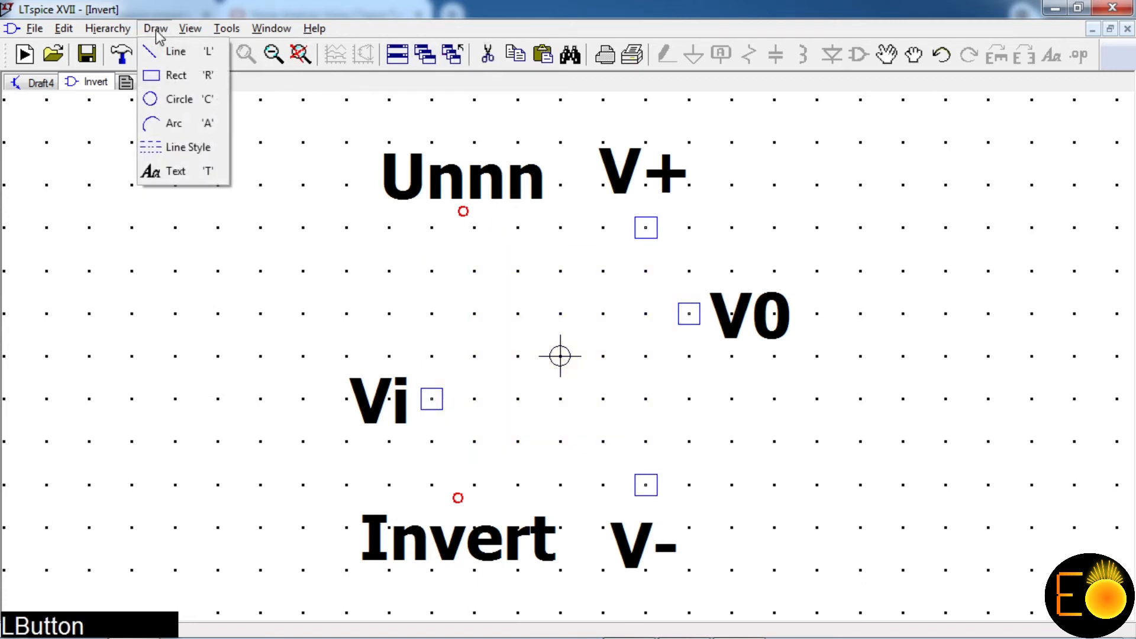
{"action": "left_click", "coordinate": [170, 78]}
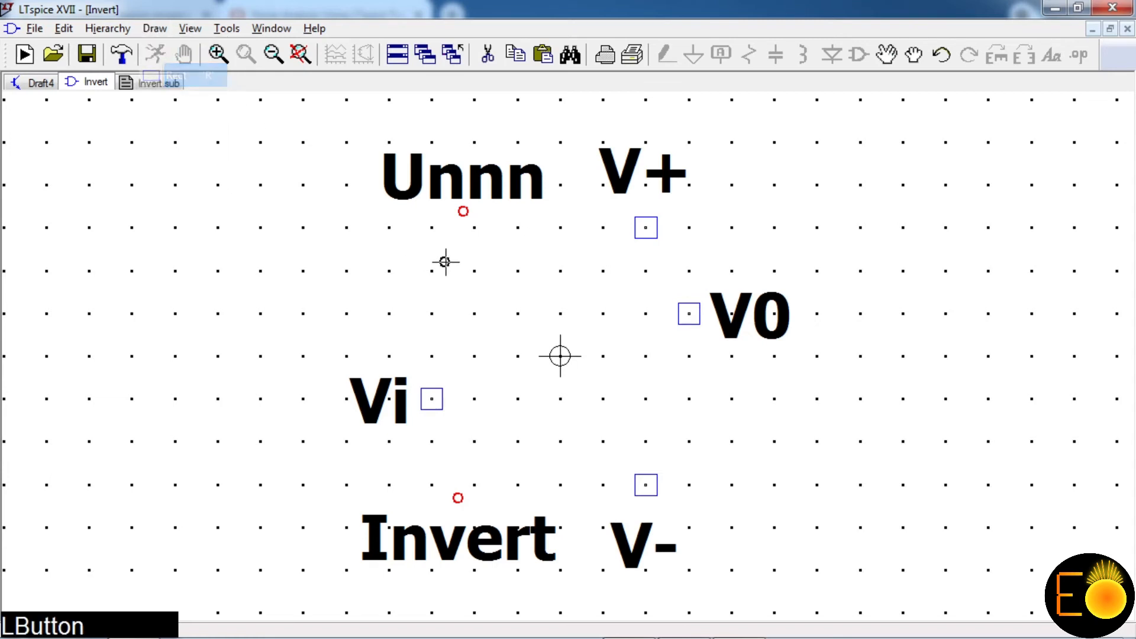
{"action": "left_click", "coordinate": [434, 229]}
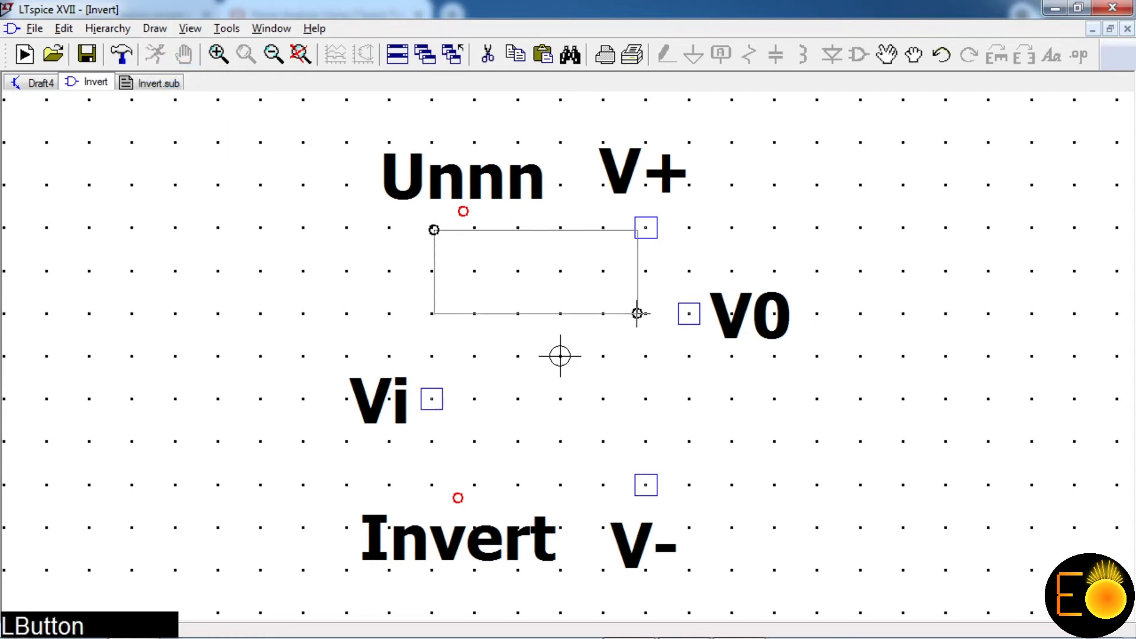
{"action": "left_click", "coordinate": [689, 486]}
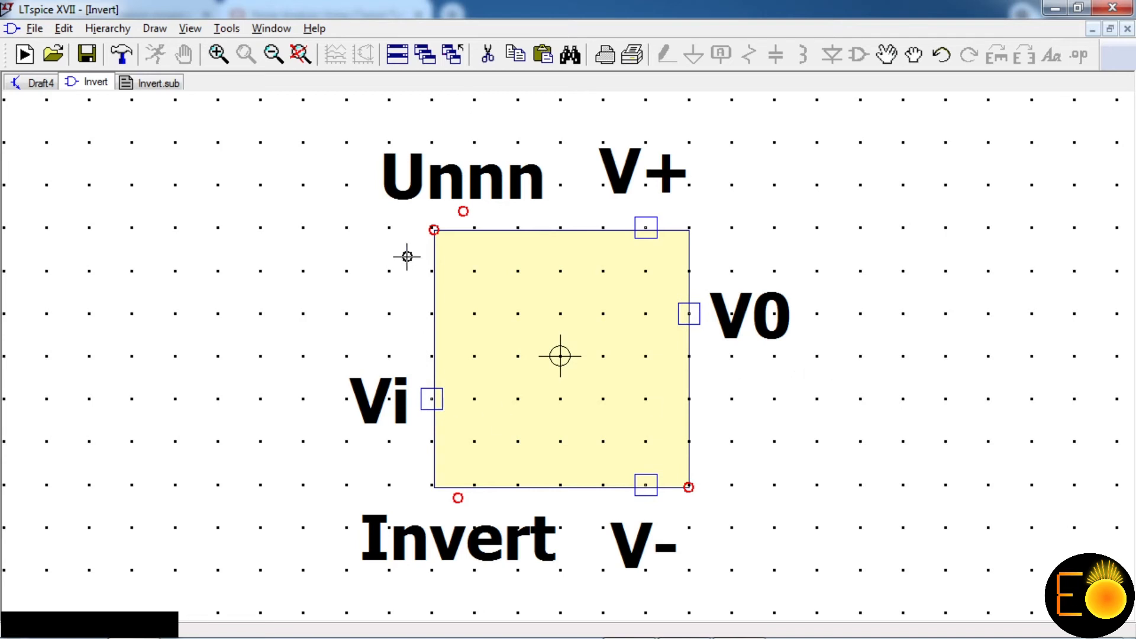
{"action": "right_click", "coordinate": [220, 193]}
{"action": "left_click", "coordinate": [152, 29]}
{"action": "left_click", "coordinate": [173, 51]}
{"action": "left_click", "coordinate": [471, 401]}
{"action": "left_click", "coordinate": [563, 401]}
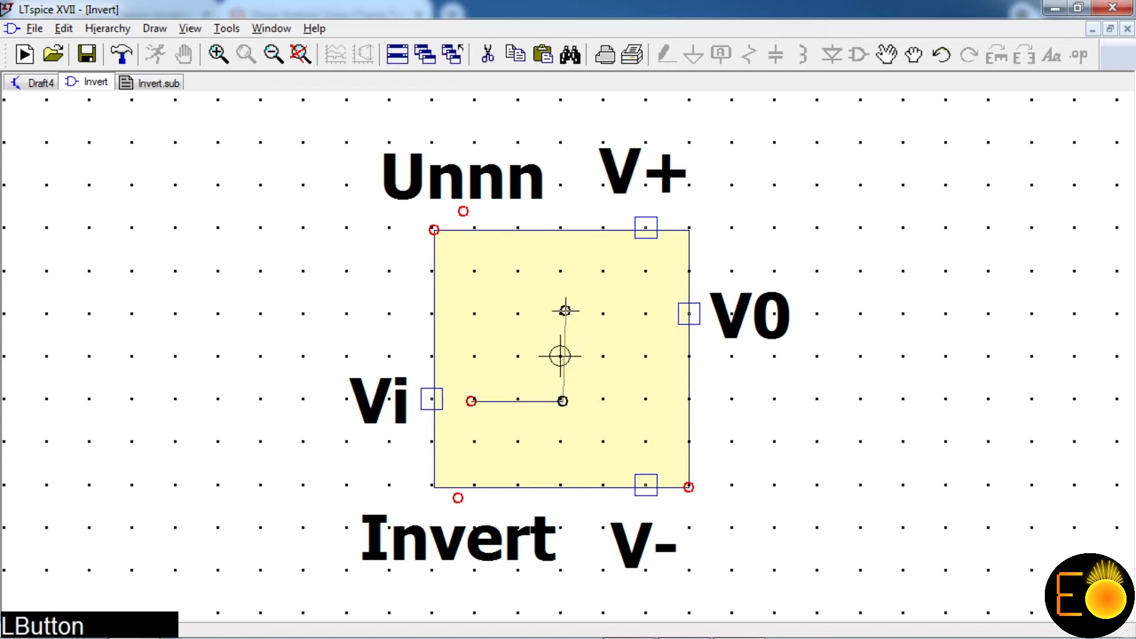
{"action": "left_click", "coordinate": [563, 307]}
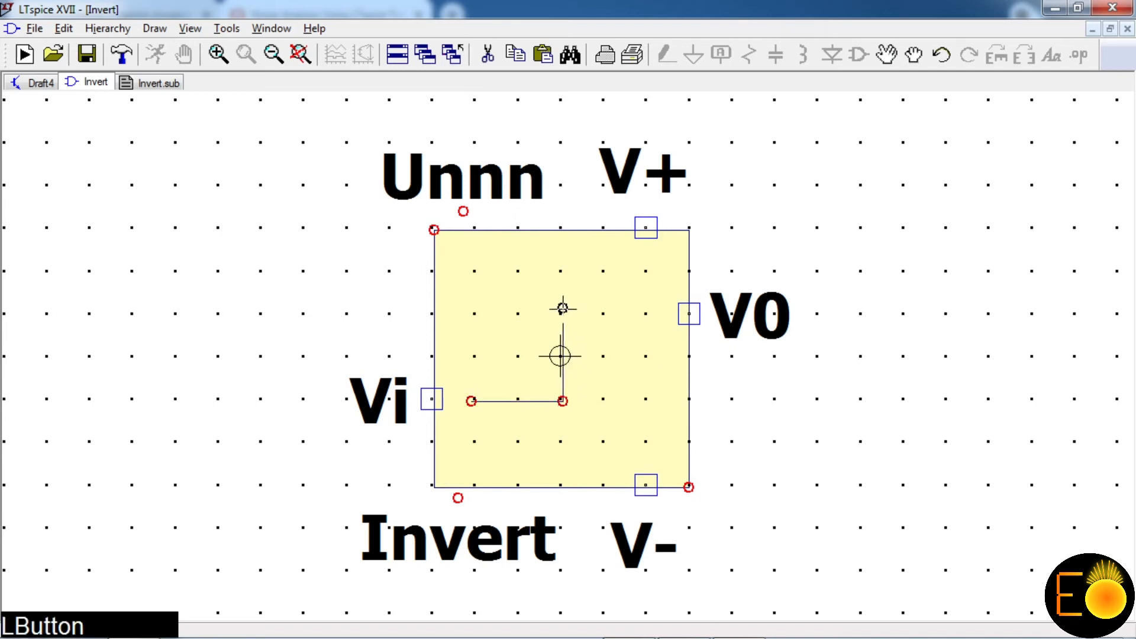
{"action": "right_click", "coordinate": [690, 306]}
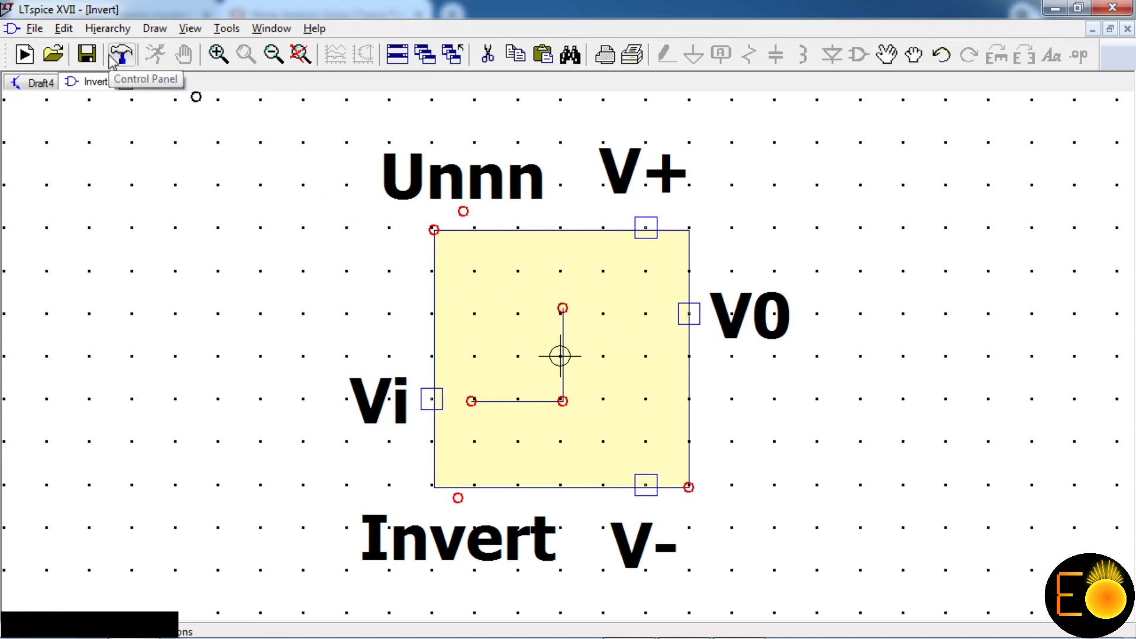
{"action": "key", "text": "F9"}
{"action": "key", "text": "F9"}
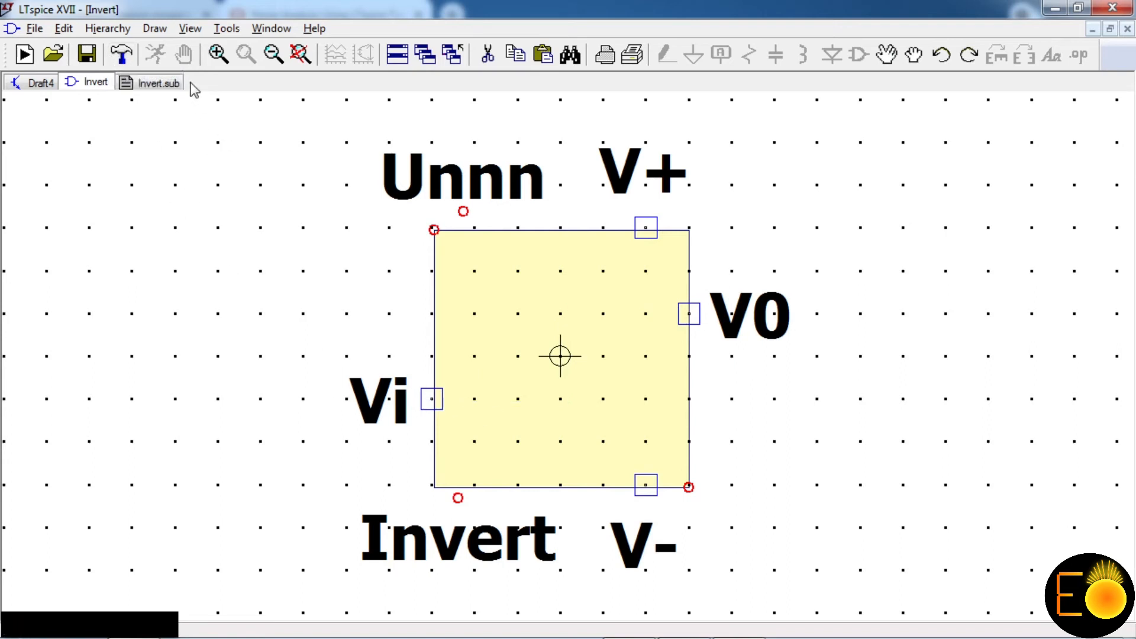
Step: Draw a step-shaped line inside the symbol body, running from the Vi pin through the centre to the V0 pin
{"action": "left_click", "coordinate": [152, 29]}
{"action": "left_click", "coordinate": [155, 50]}
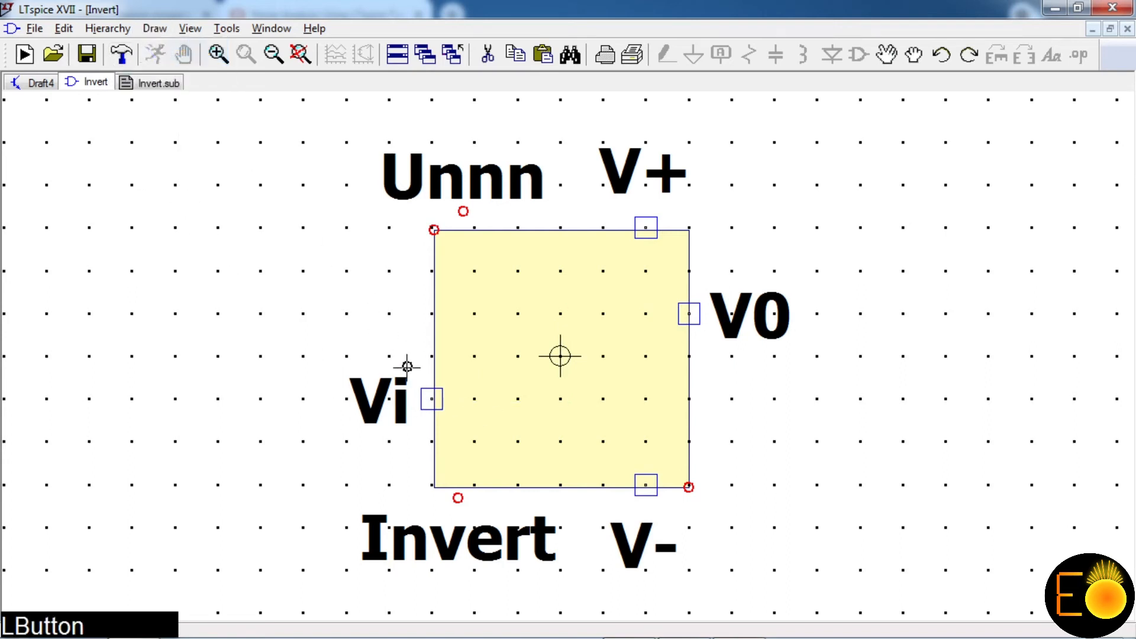
{"action": "left_click", "coordinate": [433, 398]}
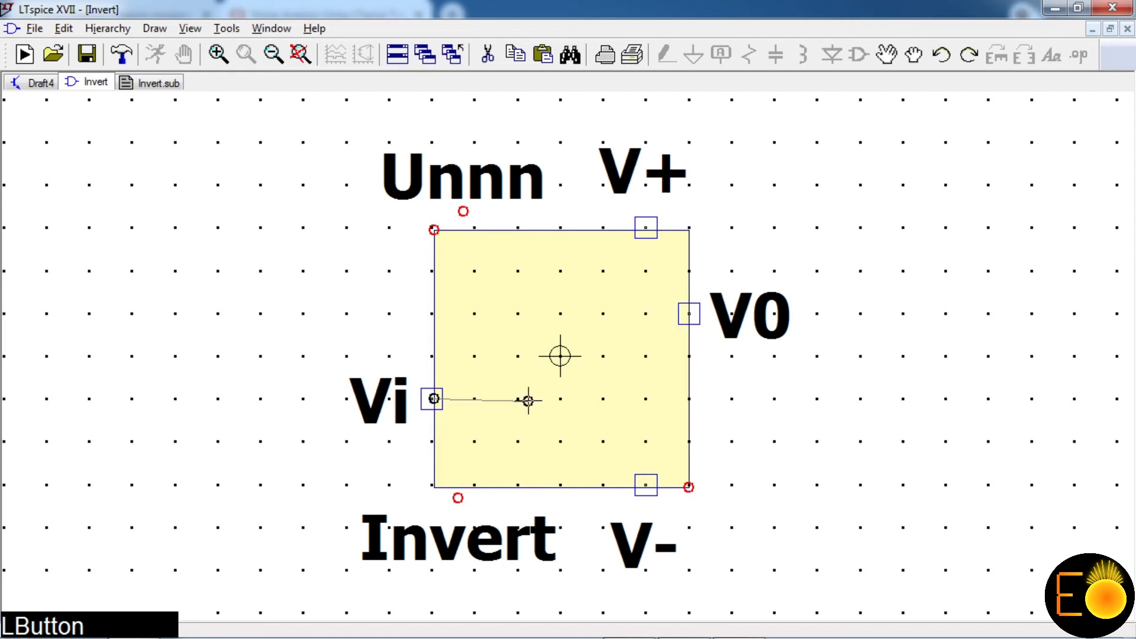
{"action": "left_click", "coordinate": [562, 398]}
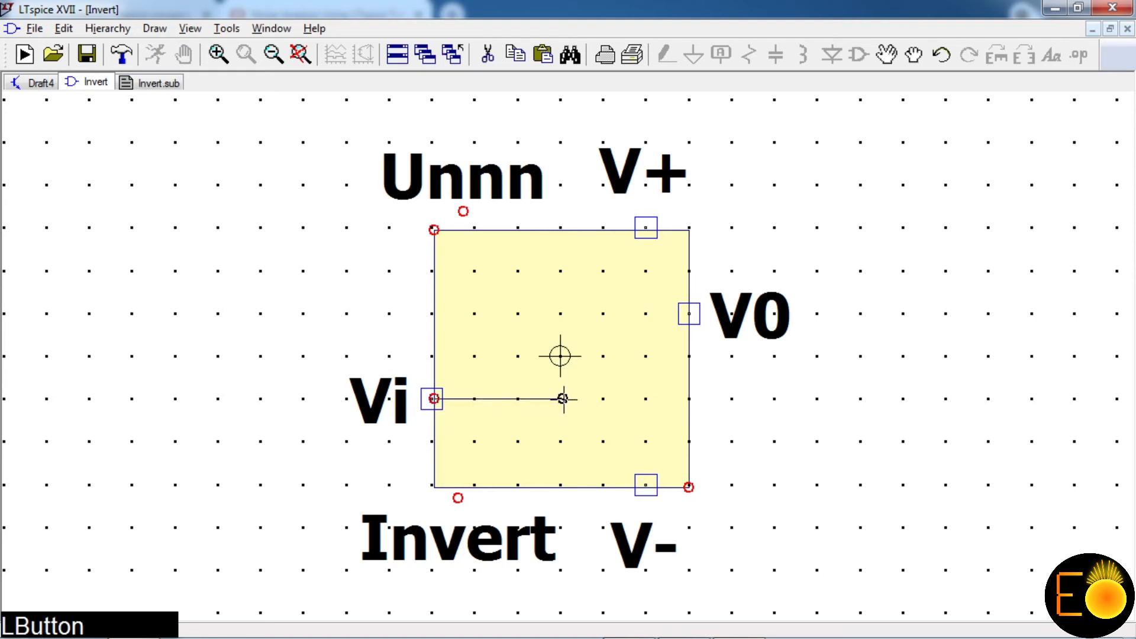
{"action": "left_click", "coordinate": [563, 314]}
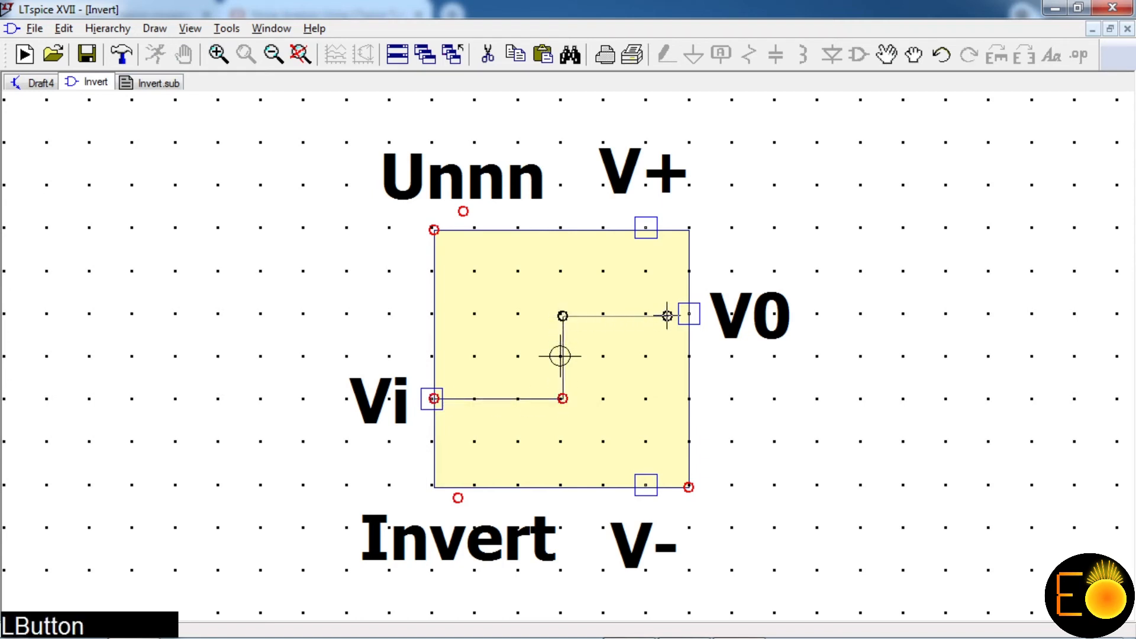
{"action": "right_click", "coordinate": [729, 385]}
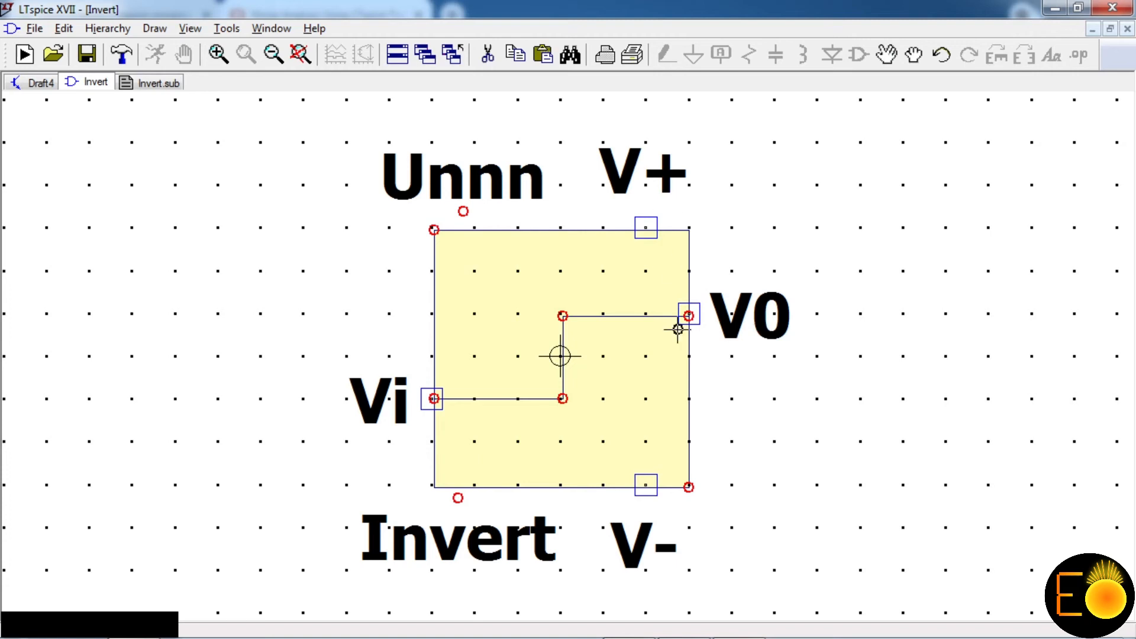
Step: Save the Invert symbol and leave the line drawing command
{"action": "left_click", "coordinate": [90, 55]}
{"action": "left_click", "coordinate": [110, 89]}
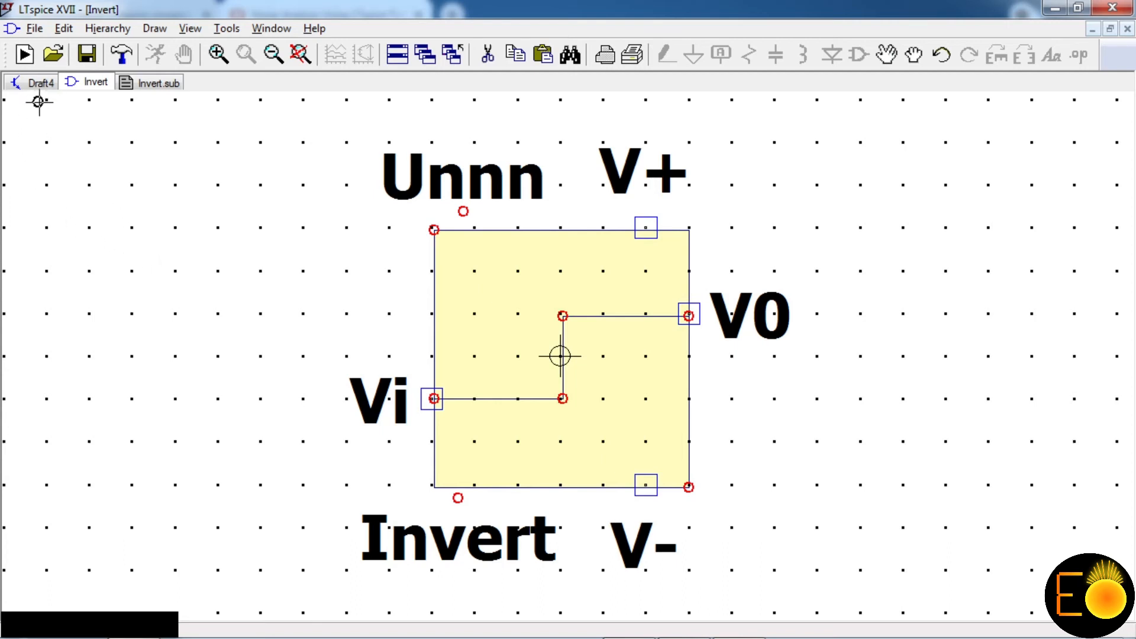
{"action": "left_click", "coordinate": [161, 91]}
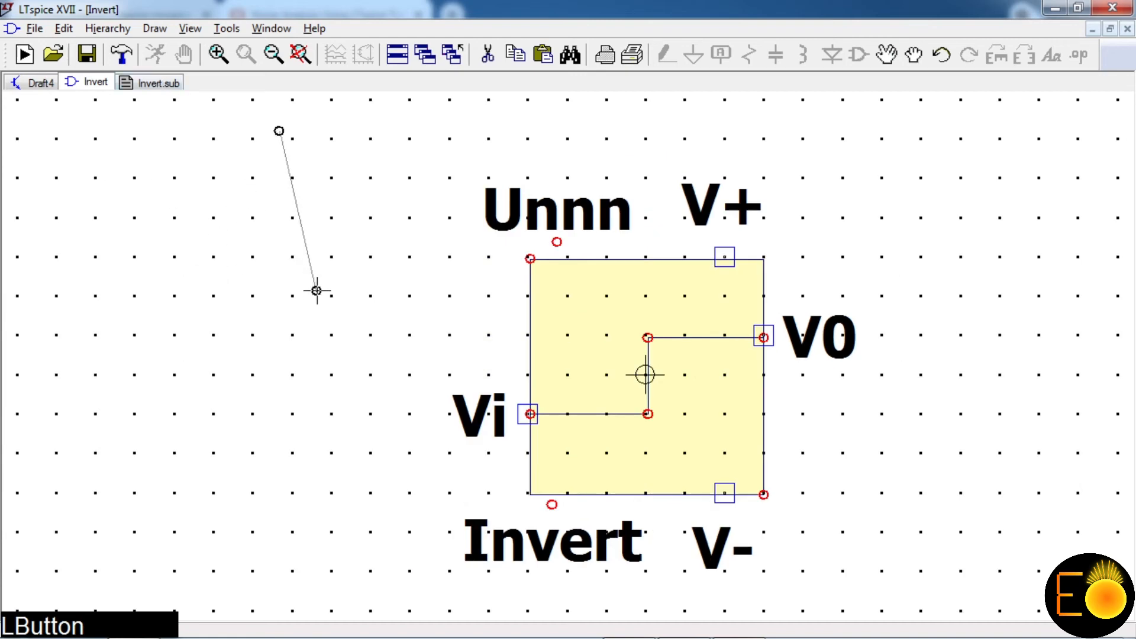
{"action": "key", "text": "Escape"}
Step: Create a new schematic and place the Invert component from the AutoGenerated library near the middle of the sheet
{"action": "left_click", "coordinate": [24, 54]}
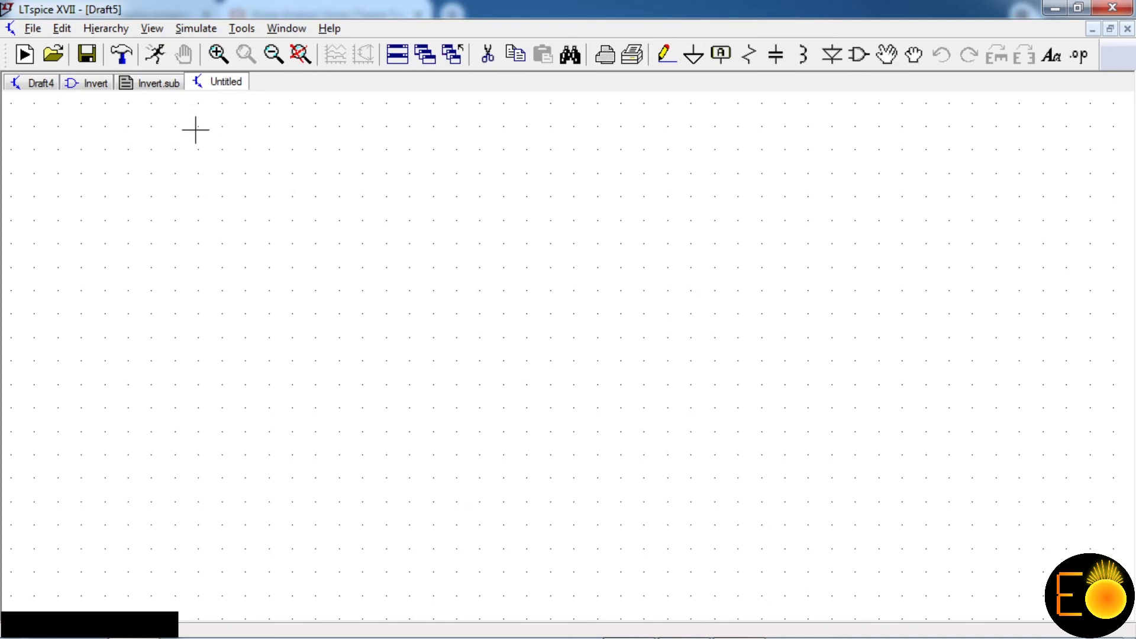
{"action": "left_click", "coordinate": [859, 56]}
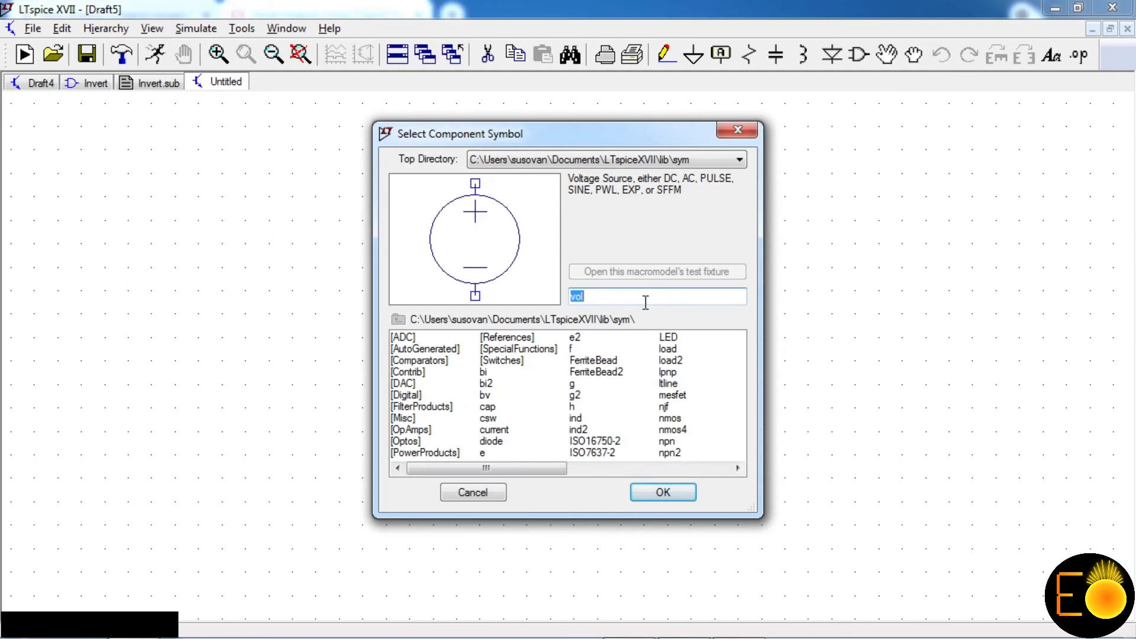
{"action": "type", "text": "in"}
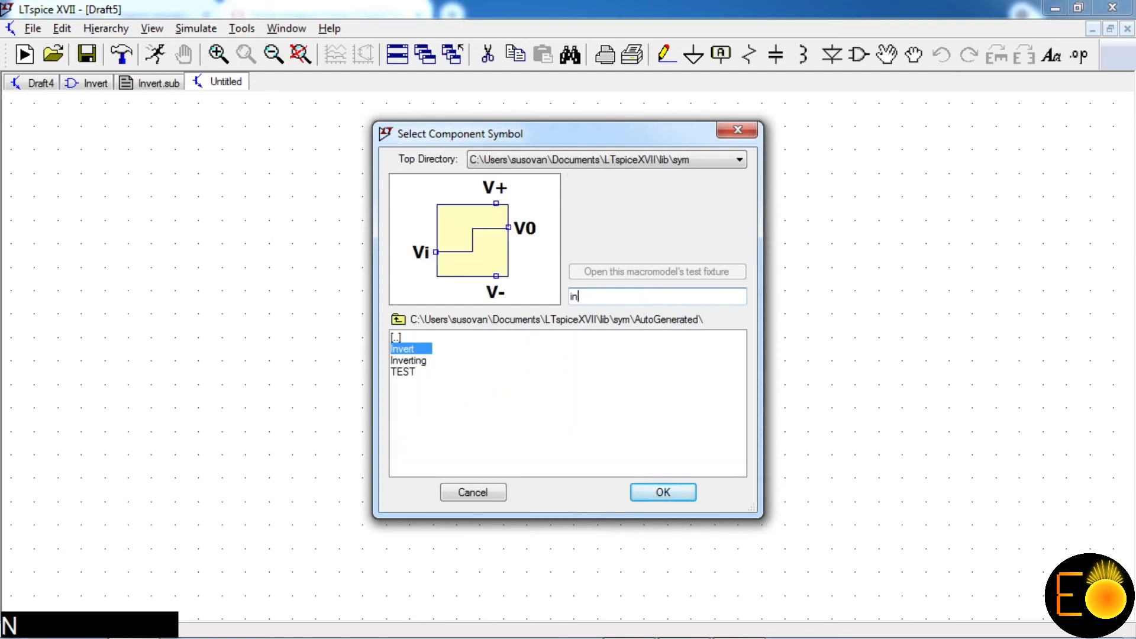
{"action": "left_click", "coordinate": [408, 373]}
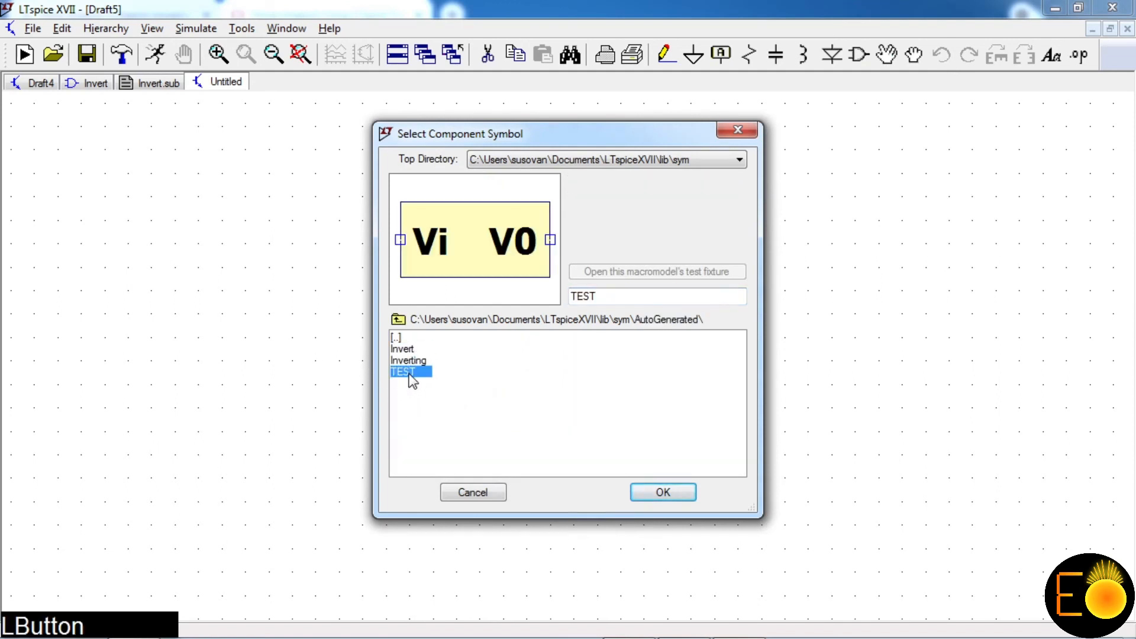
{"action": "left_click", "coordinate": [414, 360]}
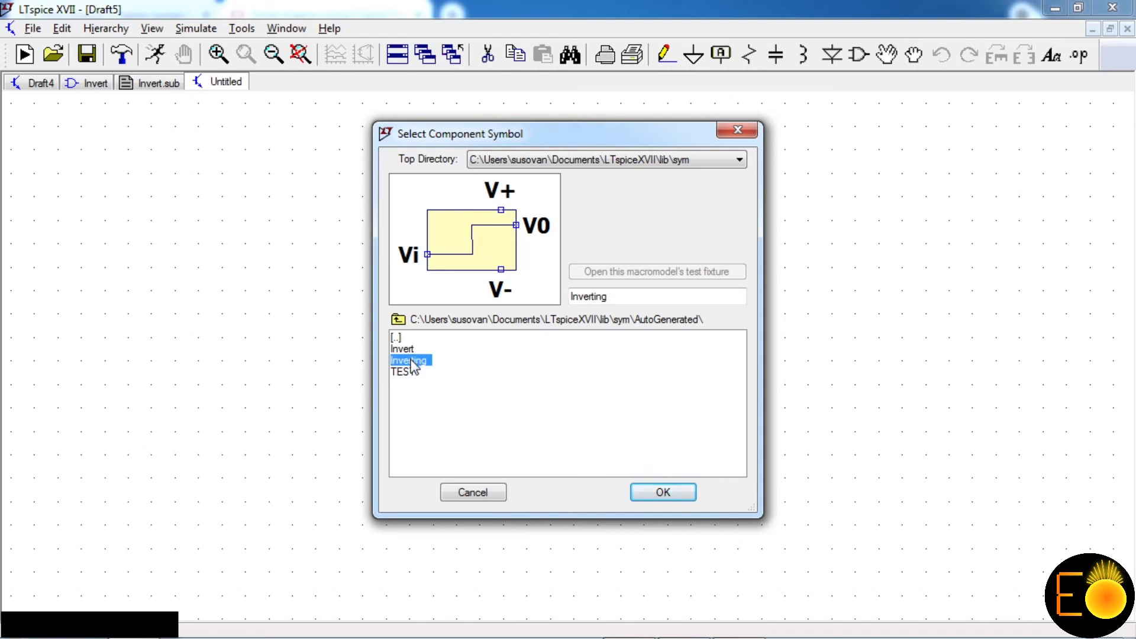
{"action": "left_click", "coordinate": [410, 348]}
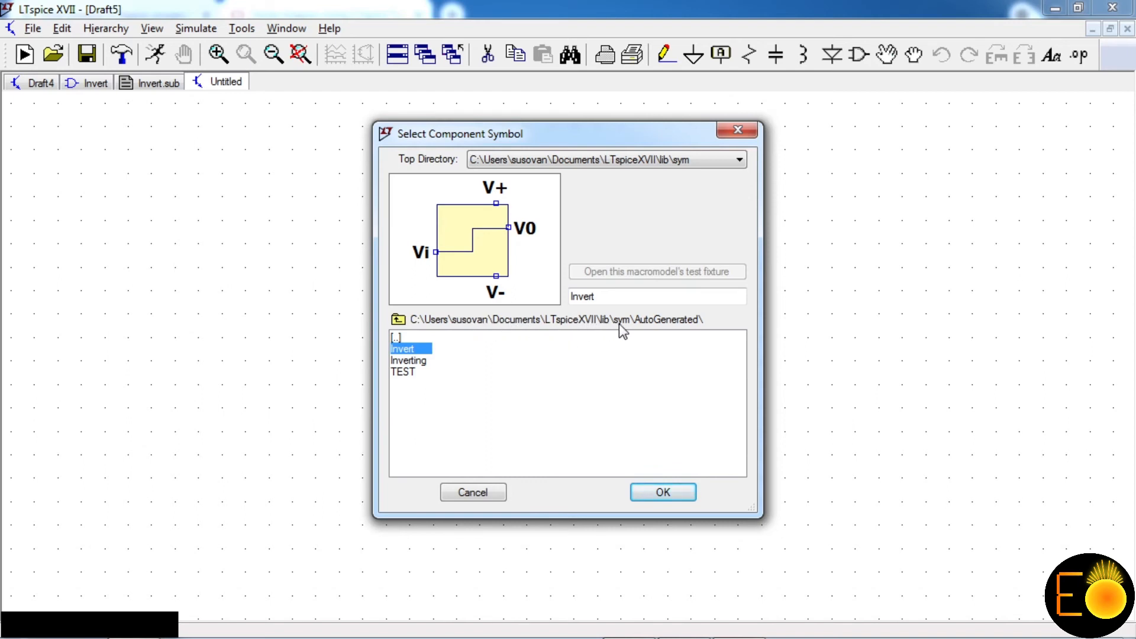
{"action": "left_click", "coordinate": [681, 484]}
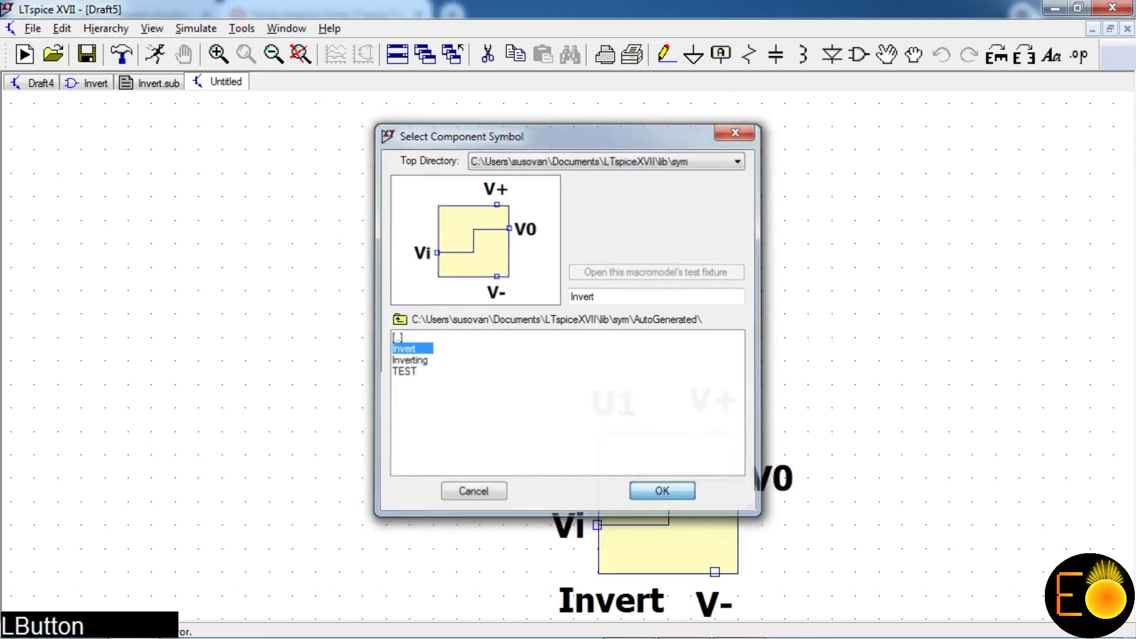
{"action": "left_click", "coordinate": [553, 323]}
{"action": "right_click", "coordinate": [754, 293]}
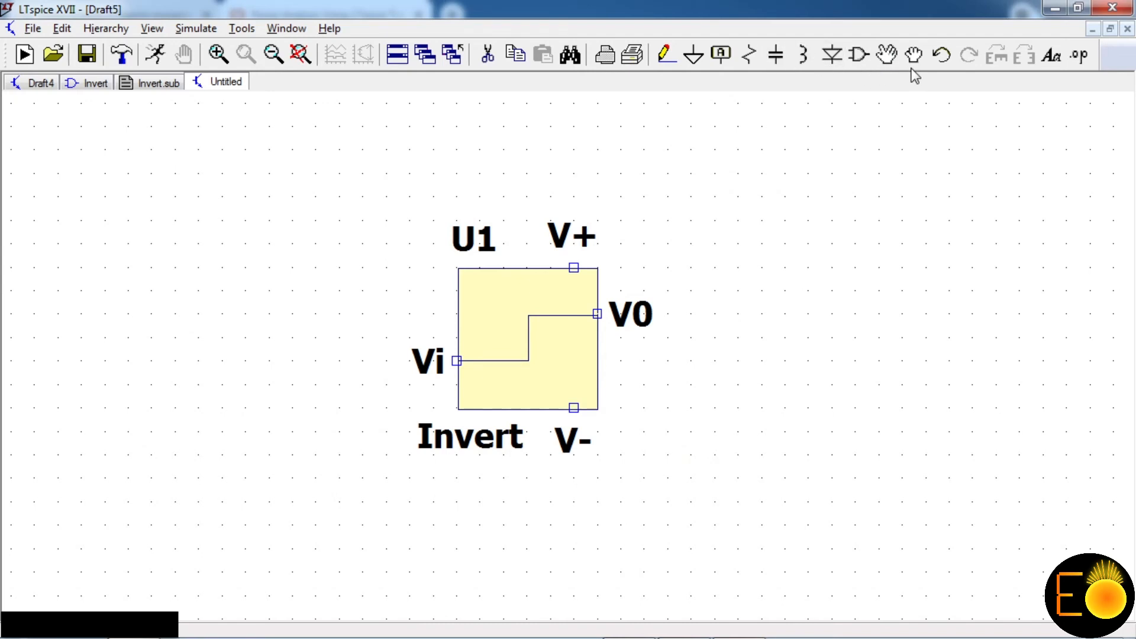
Step: Place two battery sources side by side to the right of the Invert block
{"action": "left_click", "coordinate": [865, 59]}
{"action": "type", "text": "bat"}
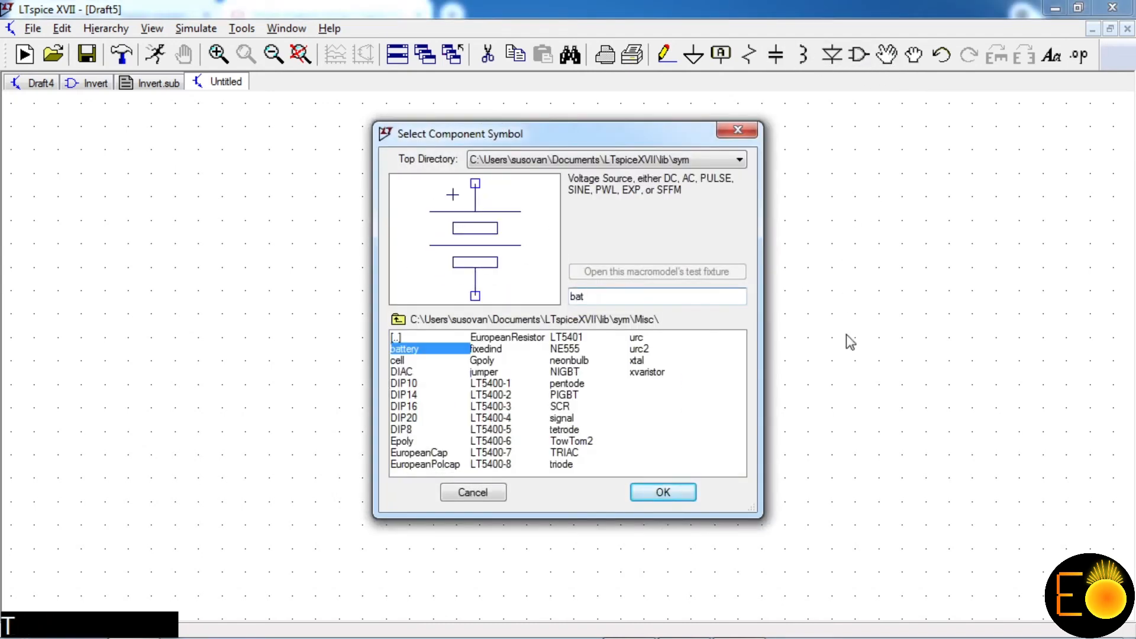
{"action": "left_click", "coordinate": [662, 492]}
{"action": "left_click", "coordinate": [808, 314]}
{"action": "left_click", "coordinate": [949, 313]}
{"action": "right_click", "coordinate": [755, 122]}
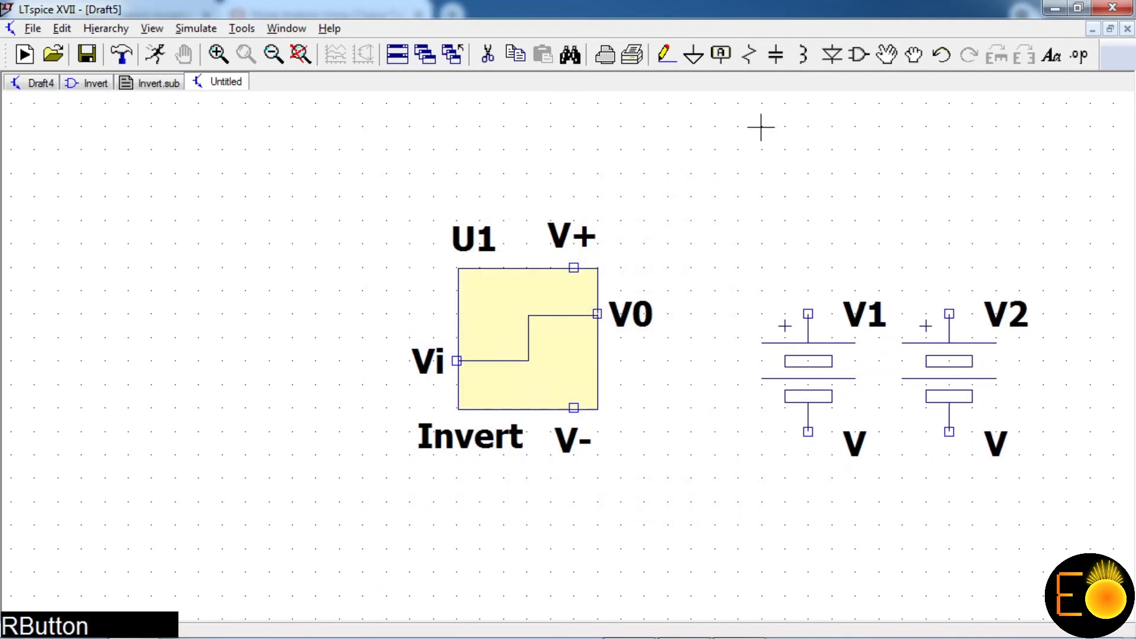
Step: Attach V+ net labels to the upper terminal of battery V1 and the Invert block's V+ pin
{"action": "left_click", "coordinate": [720, 55]}
{"action": "type", "text": "V"}
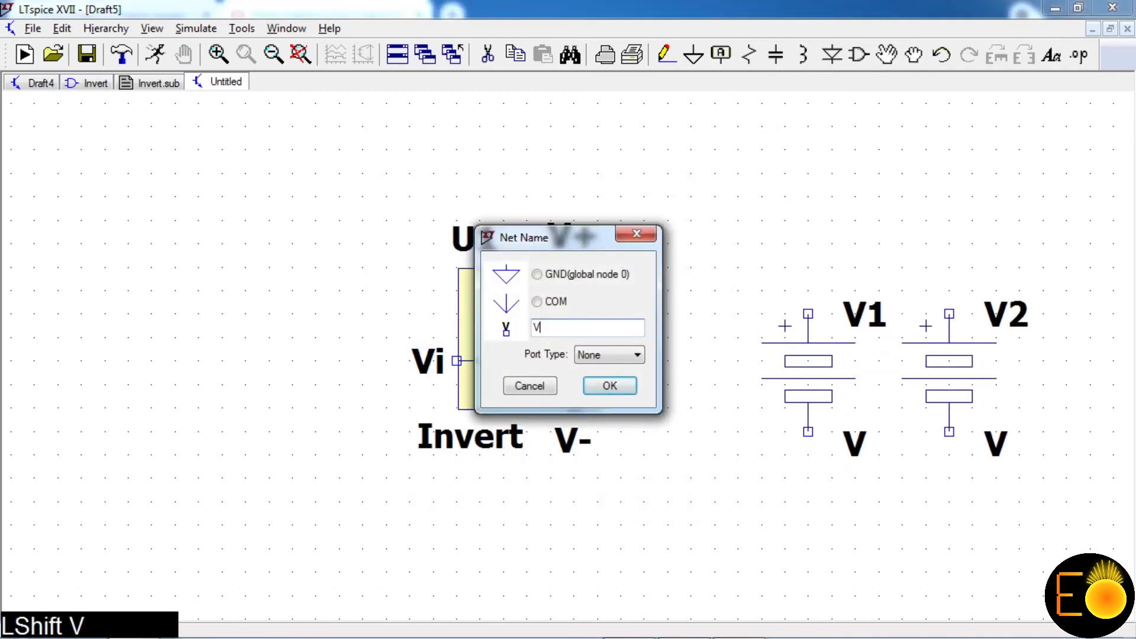
{"action": "type", "text": "+"}
{"action": "key", "text": "Return"}
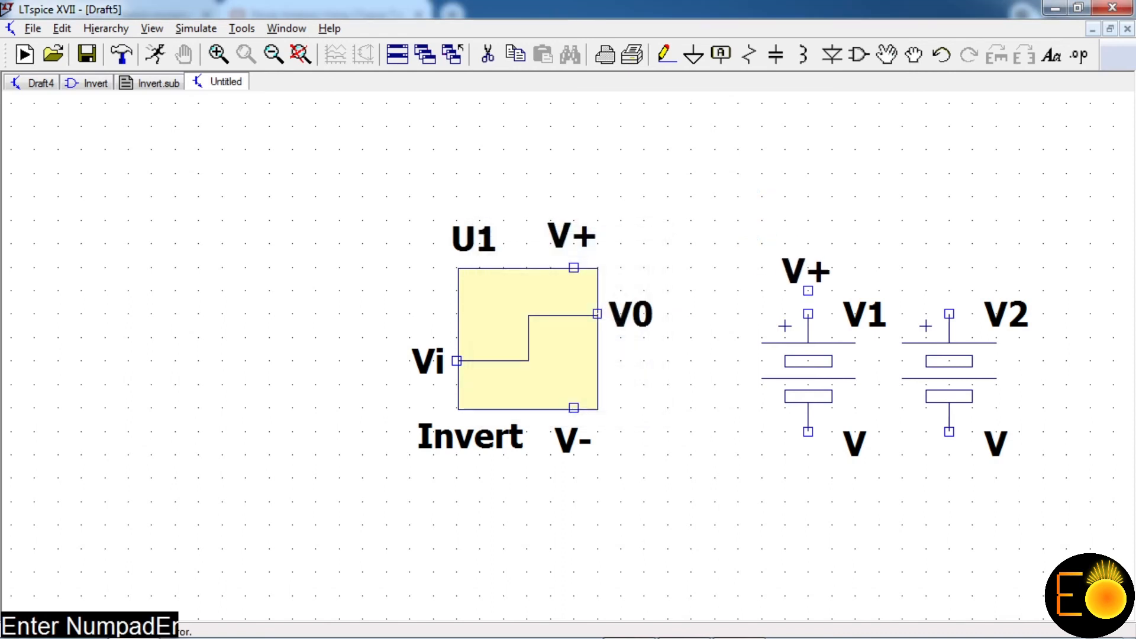
{"action": "left_click", "coordinate": [808, 313]}
{"action": "left_click", "coordinate": [808, 314]}
{"action": "left_click", "coordinate": [574, 267]}
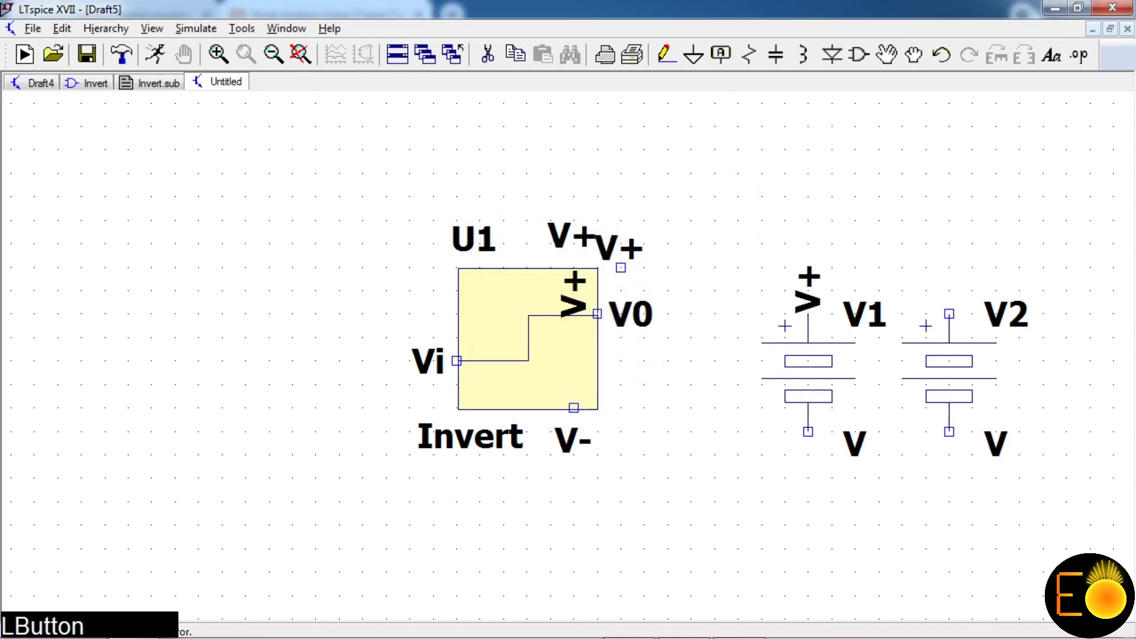
{"action": "right_click", "coordinate": [761, 268]}
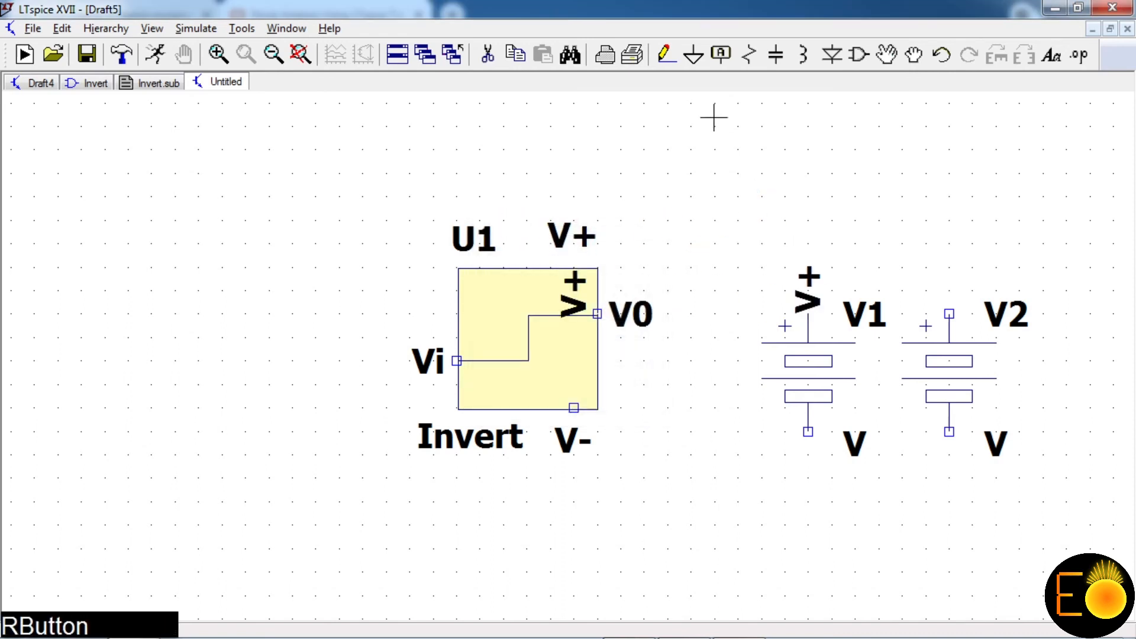
Step: Attach V- net labels to the upper terminal of battery V2 and the Invert block's V- pin
{"action": "left_click", "coordinate": [720, 54]}
{"action": "type", "text": "V-"}
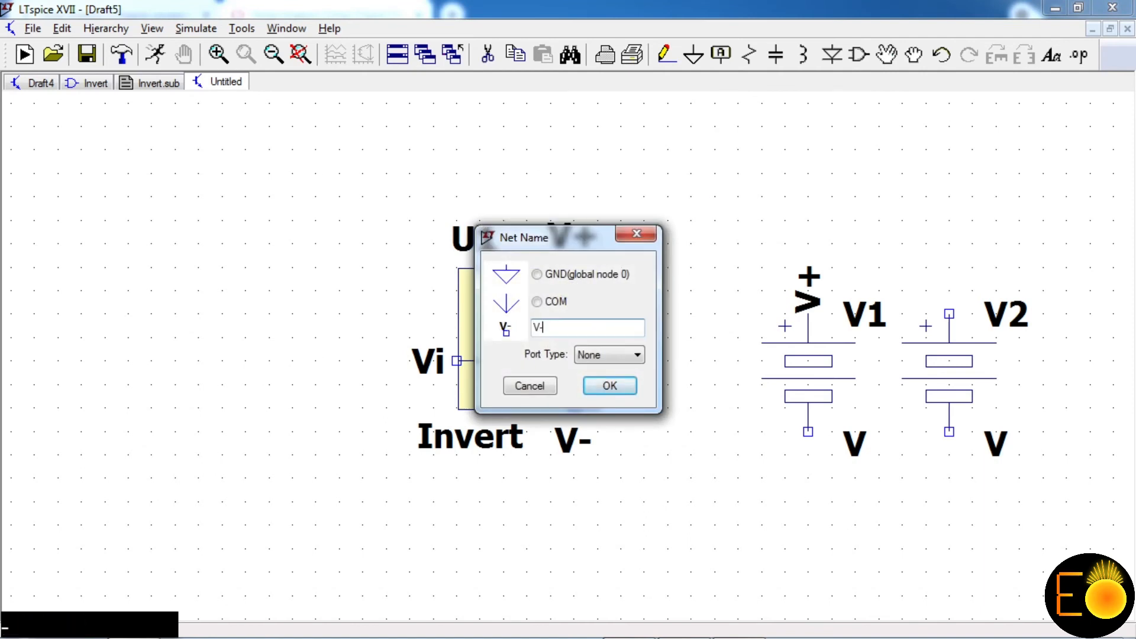
{"action": "left_click", "coordinate": [610, 385]}
{"action": "left_click", "coordinate": [949, 314]}
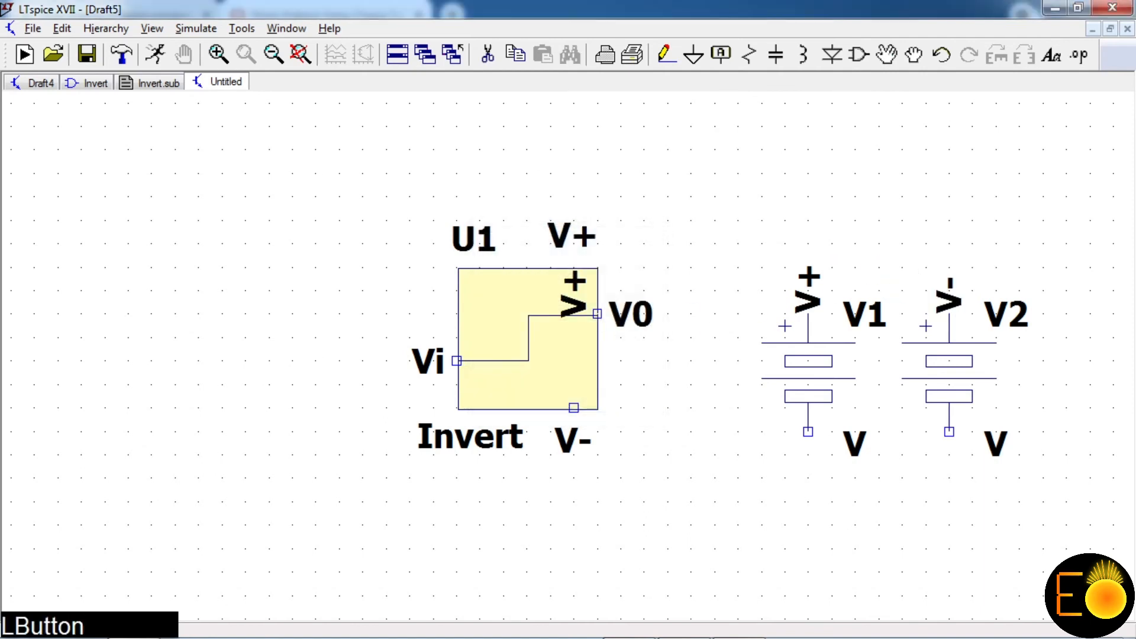
{"action": "left_click", "coordinate": [574, 408]}
{"action": "right_click", "coordinate": [685, 406]}
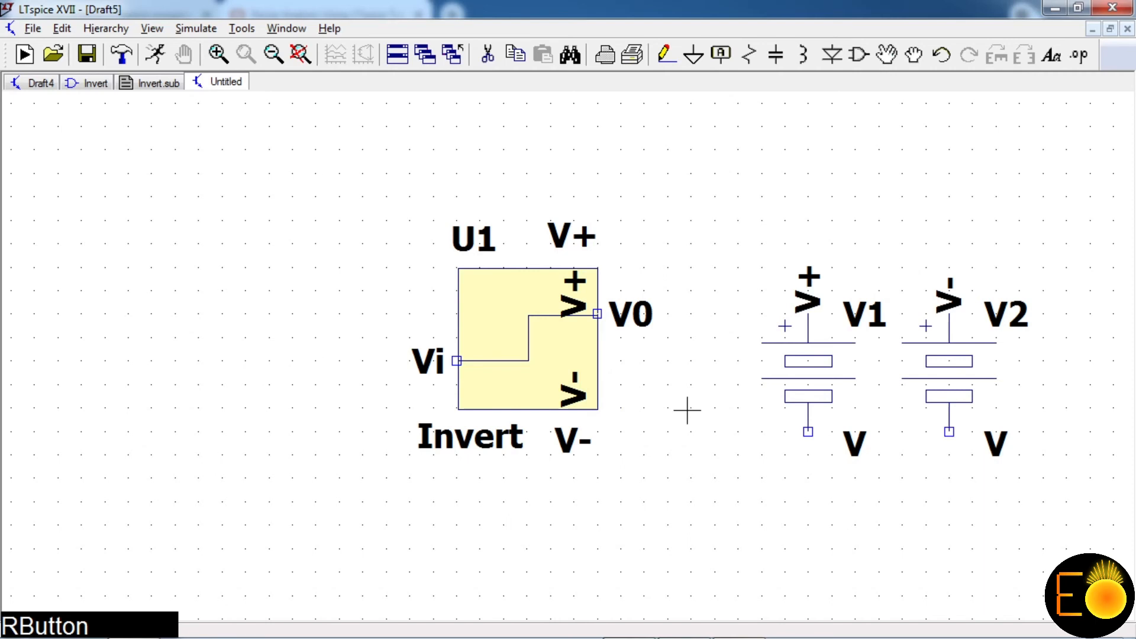
Step: Ground the lower terminals of both batteries
{"action": "left_click", "coordinate": [694, 54]}
{"action": "left_click", "coordinate": [808, 432]}
{"action": "left_click", "coordinate": [949, 432]}
{"action": "right_click", "coordinate": [832, 501]}
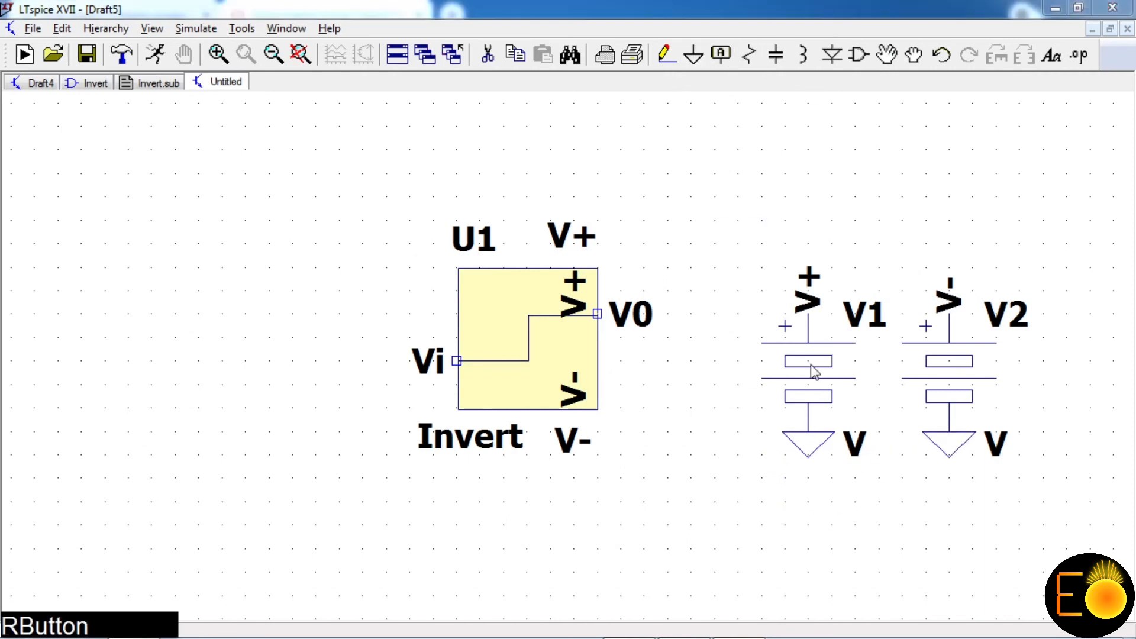
Step: Set the DC value of battery V1 to 12 and of battery V2 to -12
{"action": "right_click", "coordinate": [750, 417]}
{"action": "type", "text": "12"}
{"action": "key", "text": "Return"}
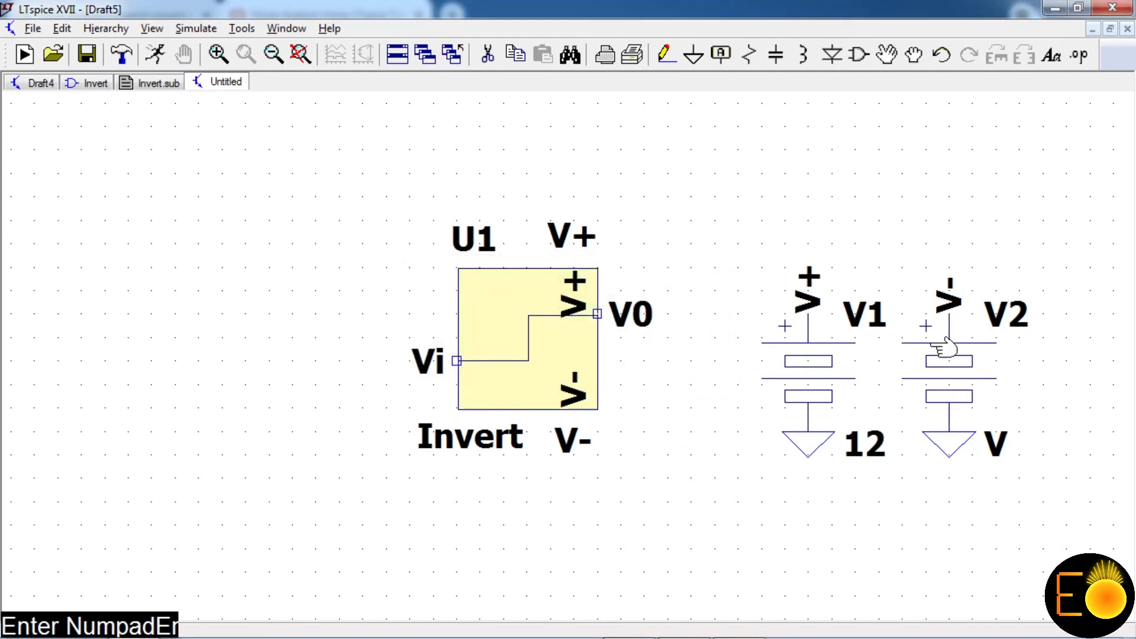
{"action": "right_click", "coordinate": [974, 374]}
{"action": "type", "text": "-12"}
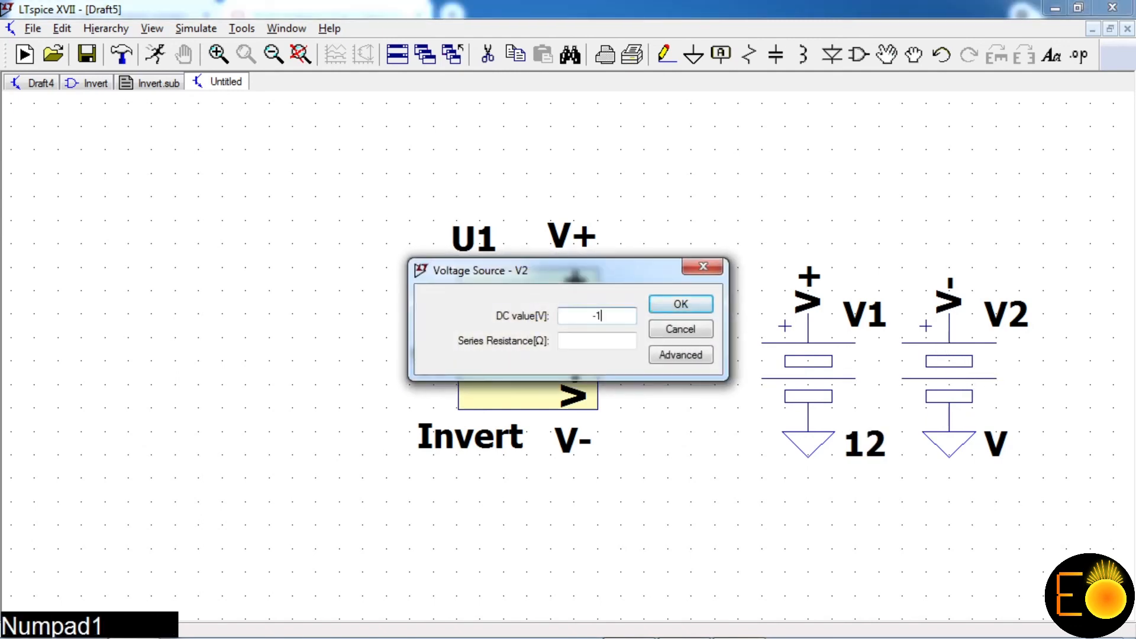
{"action": "key", "text": "Return"}
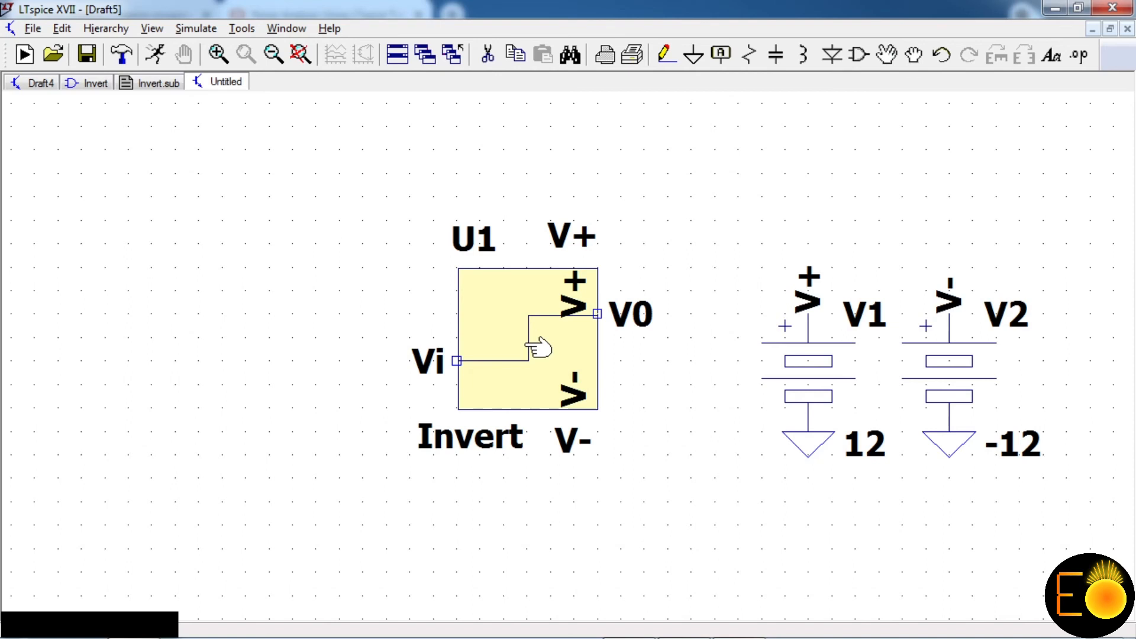
{"action": "left_click", "coordinate": [42, 84]}
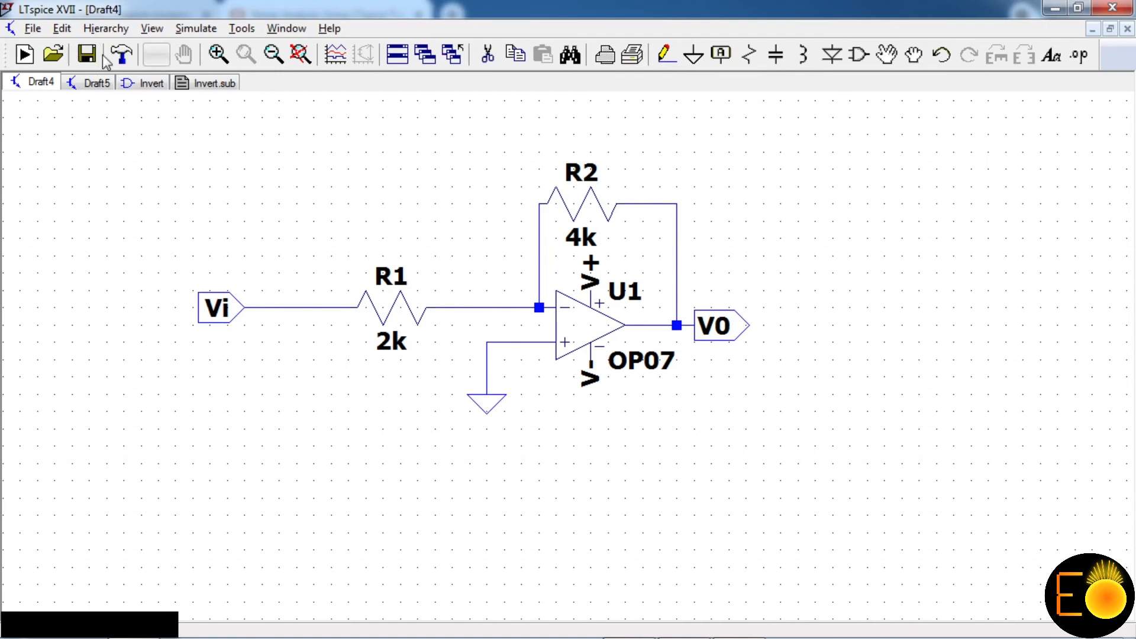
{"action": "left_click", "coordinate": [205, 84]}
{"action": "left_click", "coordinate": [144, 83]}
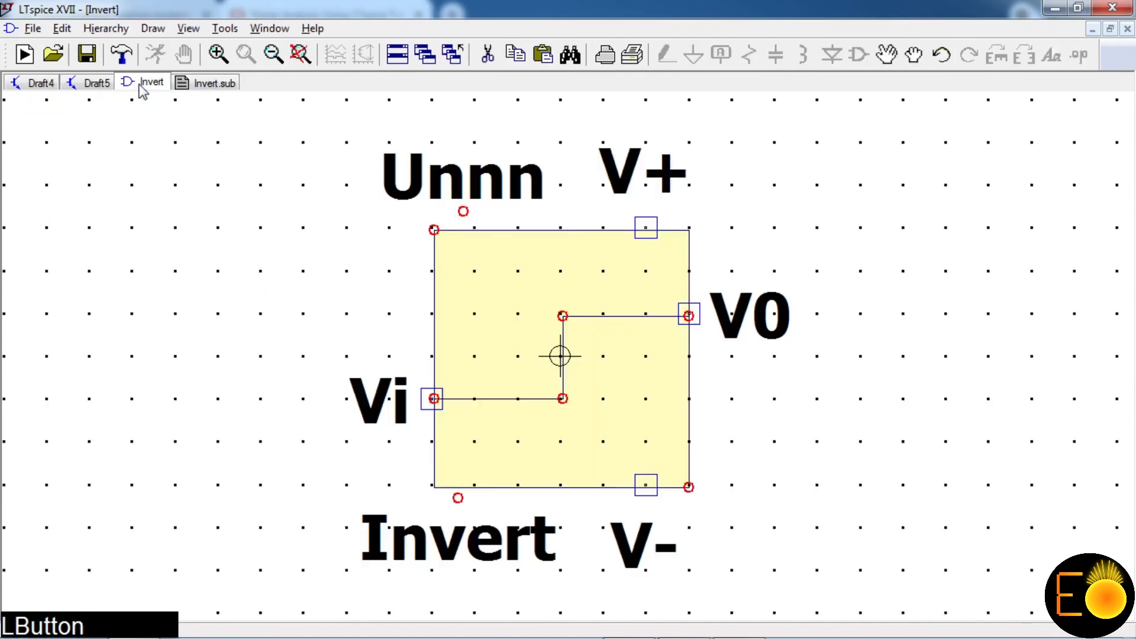
{"action": "left_click", "coordinate": [94, 83]}
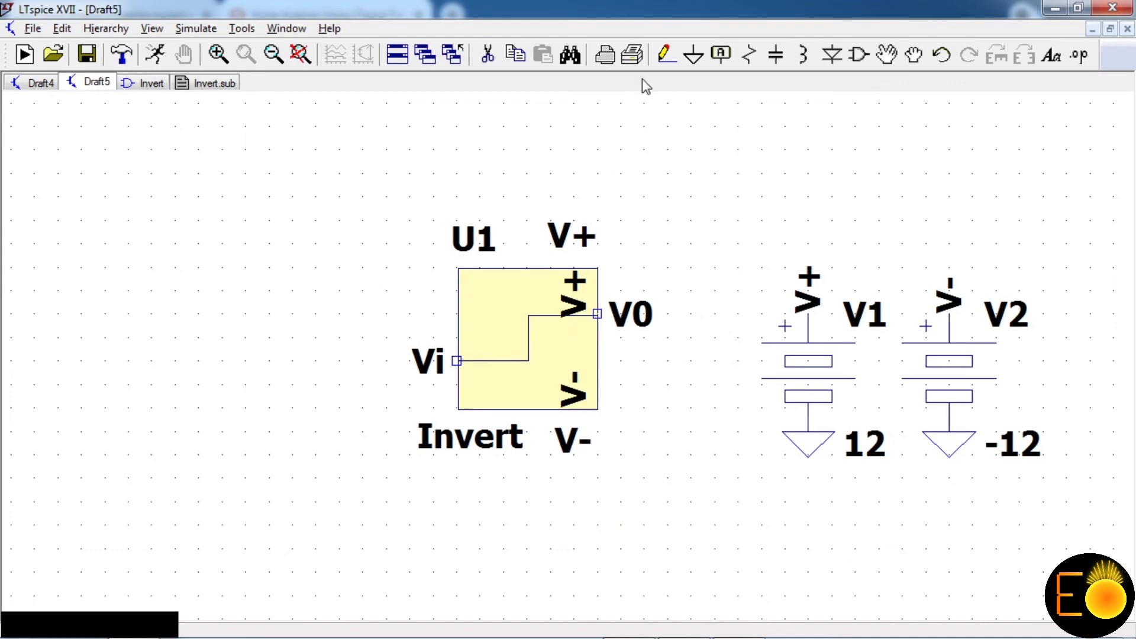
Step: Place a voltage source to the left of the Invert block and ground its negative terminal
{"action": "left_click", "coordinate": [857, 55]}
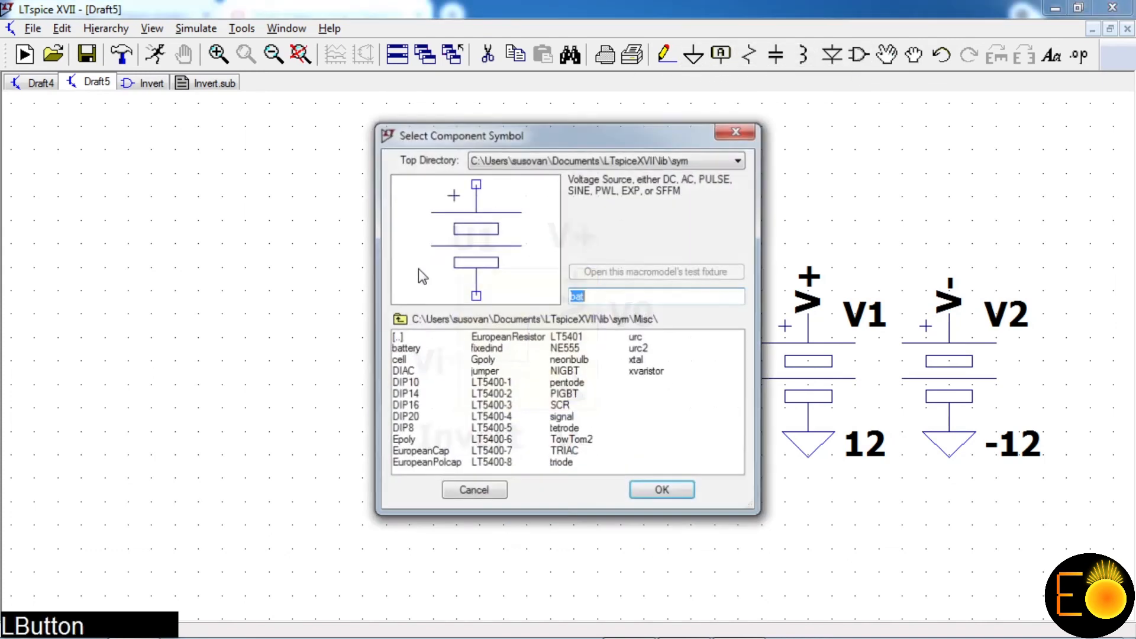
{"action": "type", "text": "vol"}
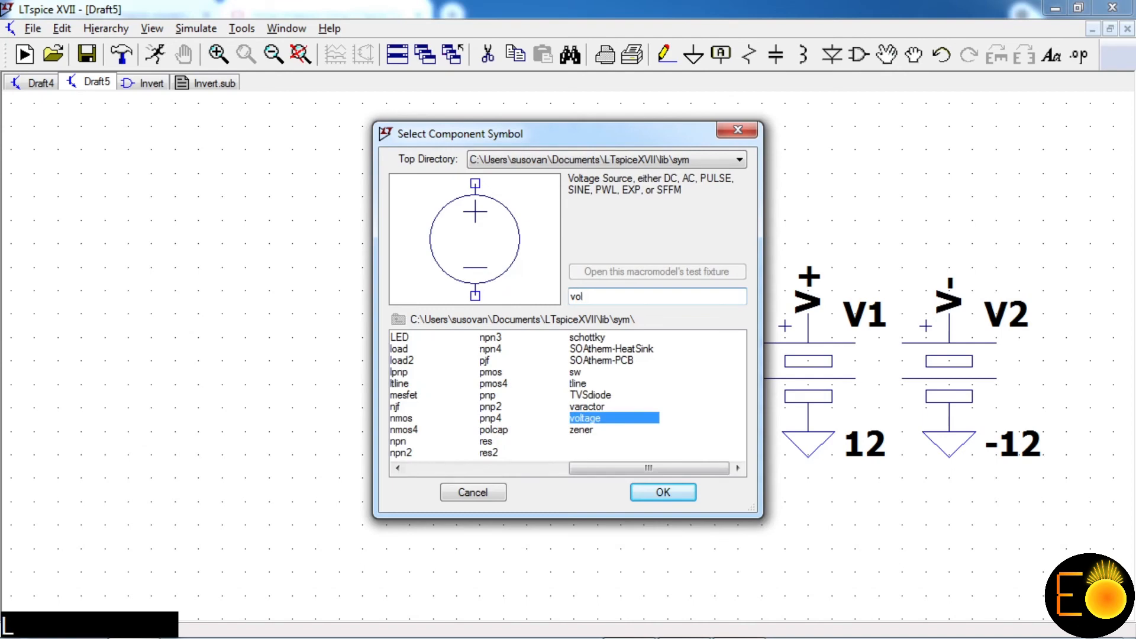
{"action": "left_click", "coordinate": [665, 493]}
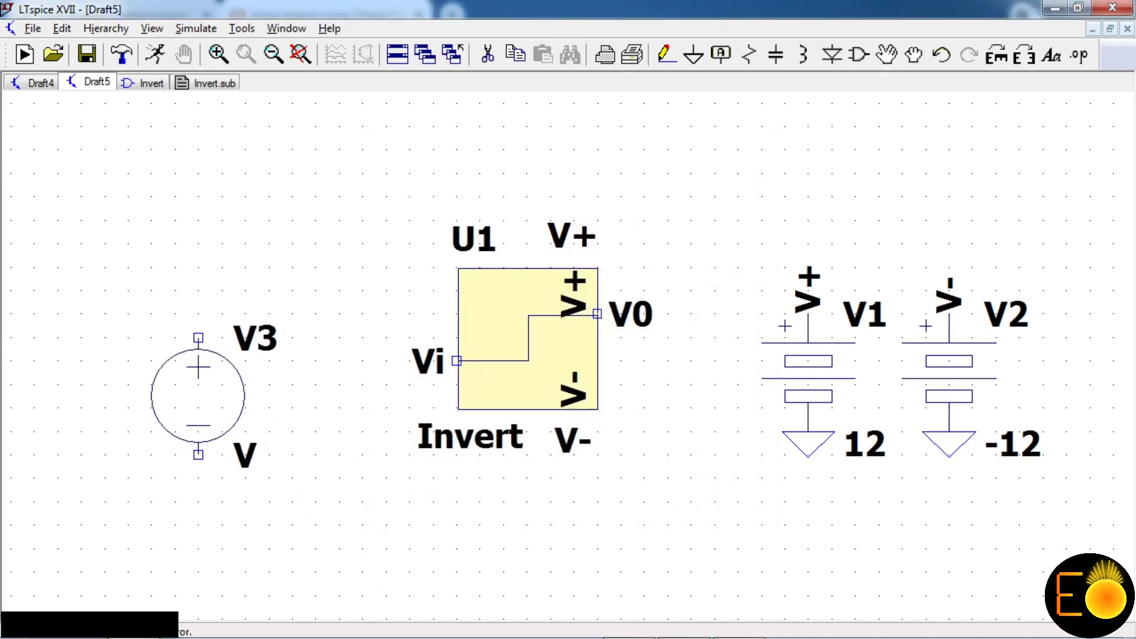
{"action": "right_click", "coordinate": [287, 398]}
{"action": "left_click", "coordinate": [693, 55]}
{"action": "left_click", "coordinate": [198, 454]}
{"action": "right_click", "coordinate": [205, 385]}
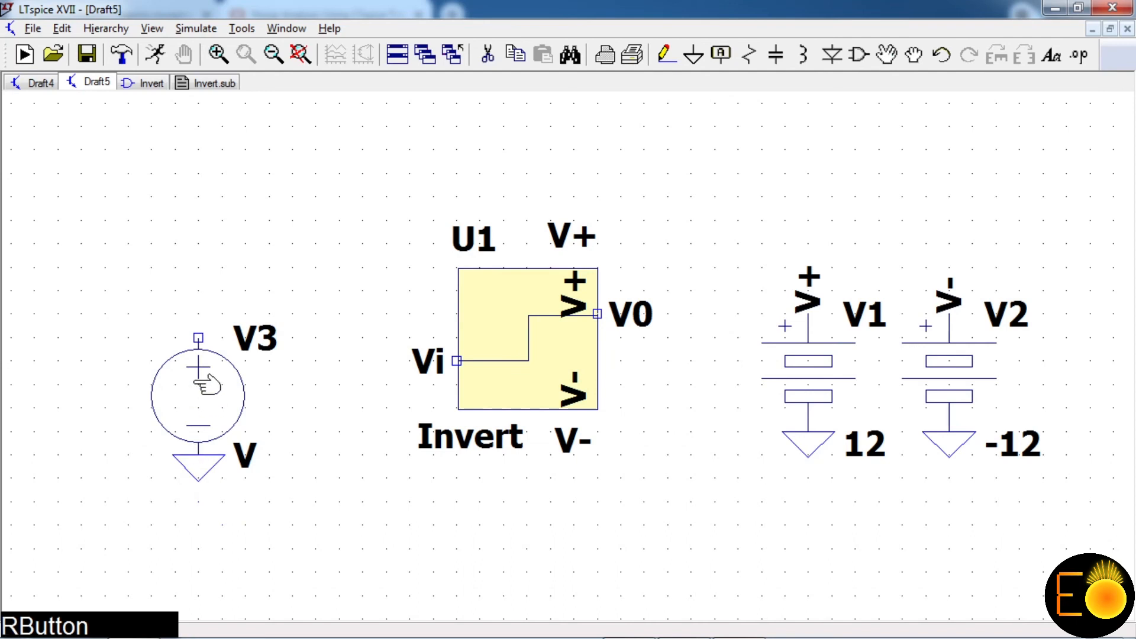
Step: Wire the positive terminal of voltage source V3 to the Invert block's Vi pin
{"action": "left_click", "coordinate": [666, 55]}
{"action": "left_click", "coordinate": [198, 337]}
{"action": "left_click", "coordinate": [315, 337]}
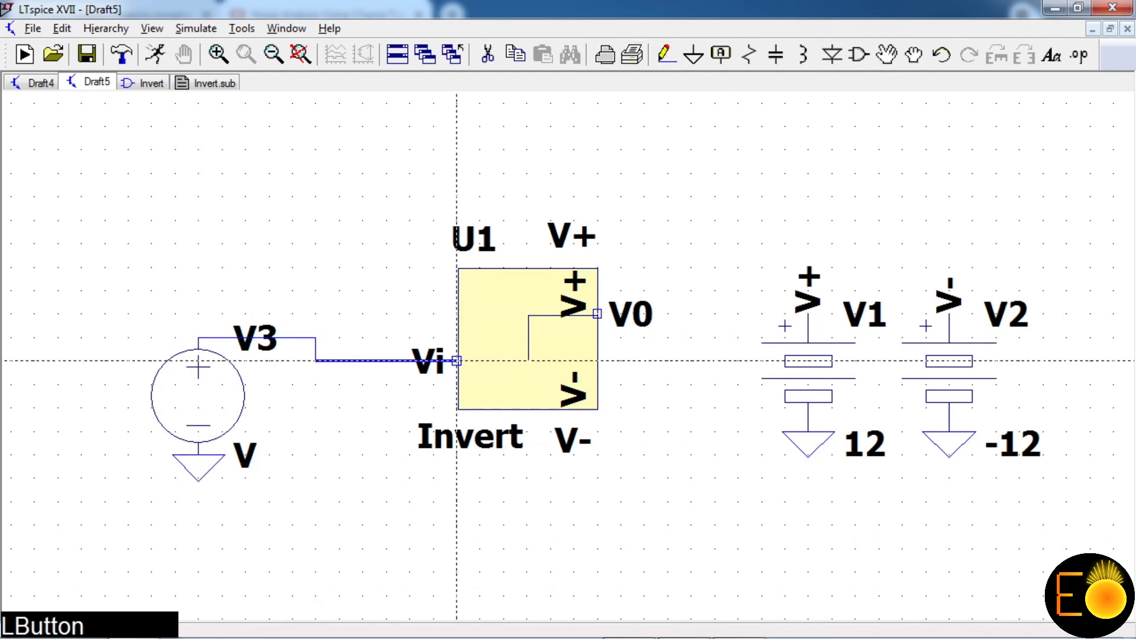
{"action": "left_click", "coordinate": [456, 360]}
{"action": "right_click", "coordinate": [362, 317]}
Step: Set voltage source V3 to a SINE function with an amplitude of 1 V and a frequency of 1k Hz
{"action": "right_click", "coordinate": [189, 396]}
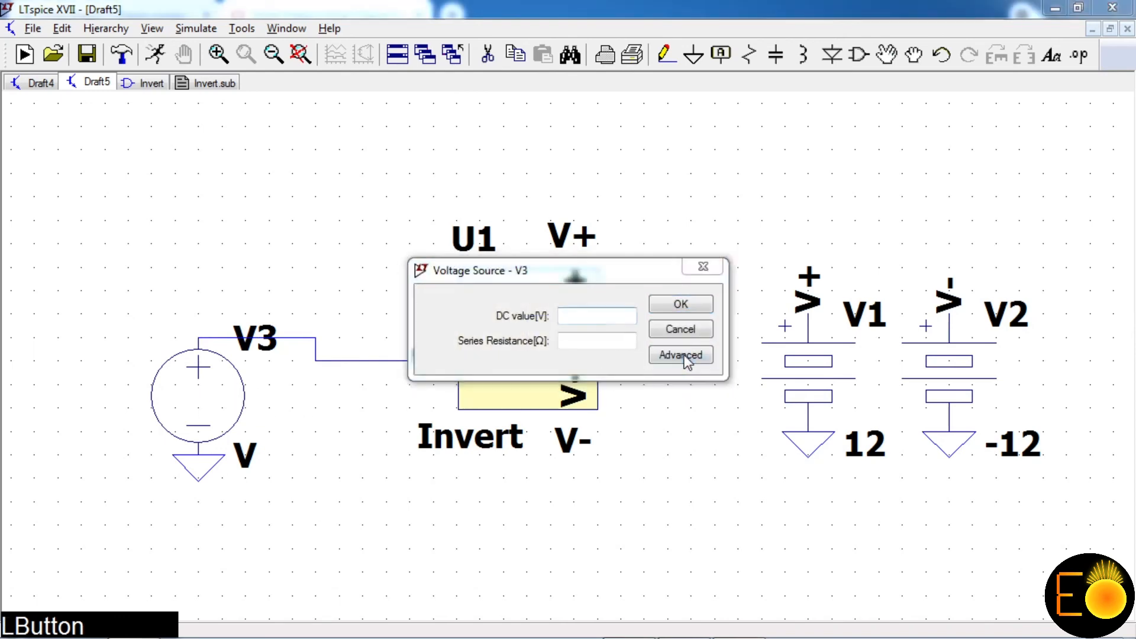
{"action": "left_click", "coordinate": [680, 355]}
{"action": "left_click", "coordinate": [347, 200]}
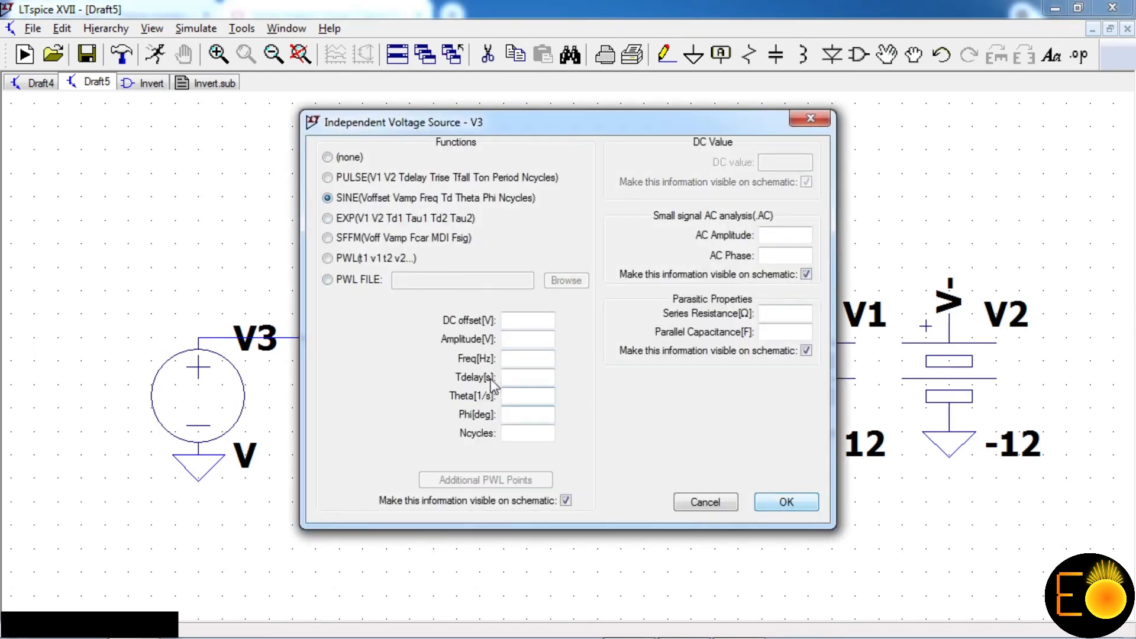
{"action": "left_click", "coordinate": [512, 338]}
{"action": "type", "text": "1"}
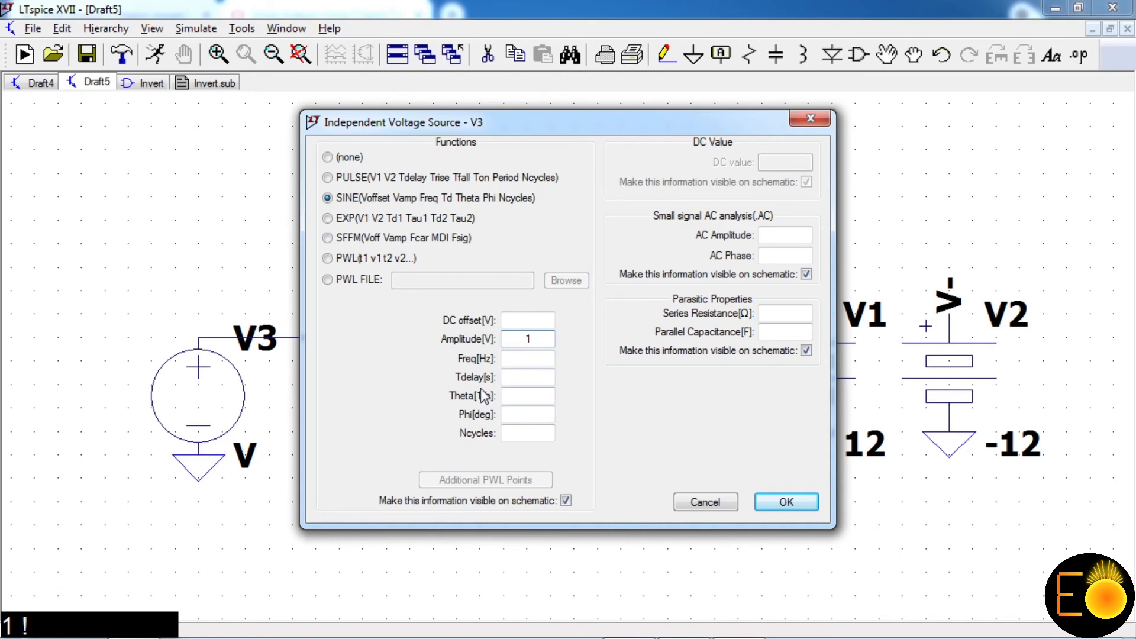
{"action": "left_click", "coordinate": [514, 358]}
{"action": "type", "text": "1k"}
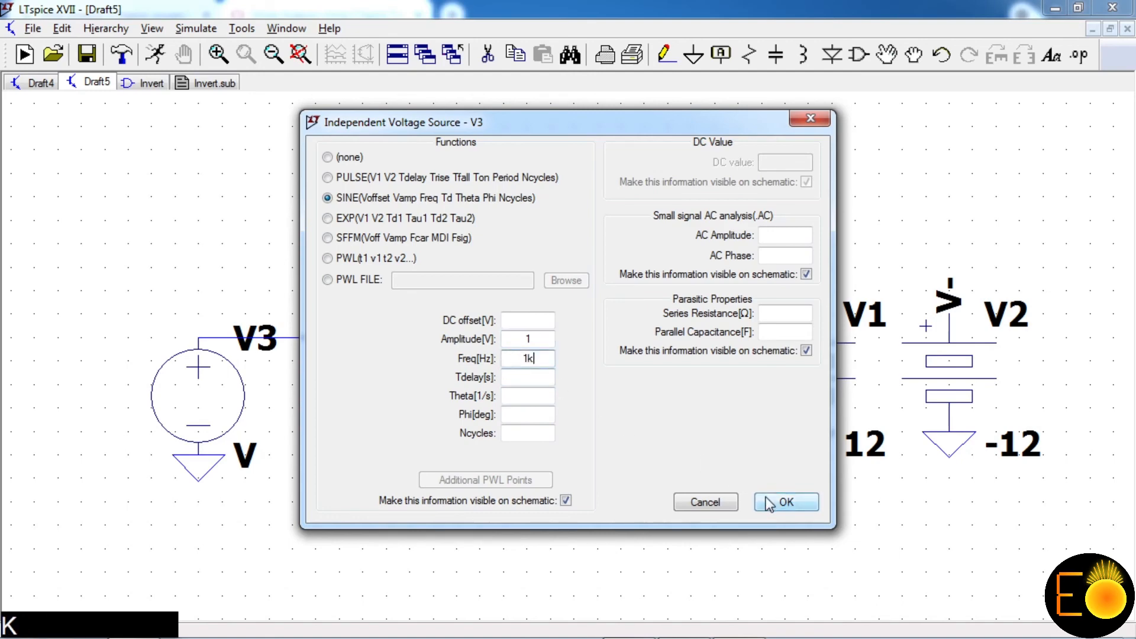
{"action": "left_click", "coordinate": [786, 502]}
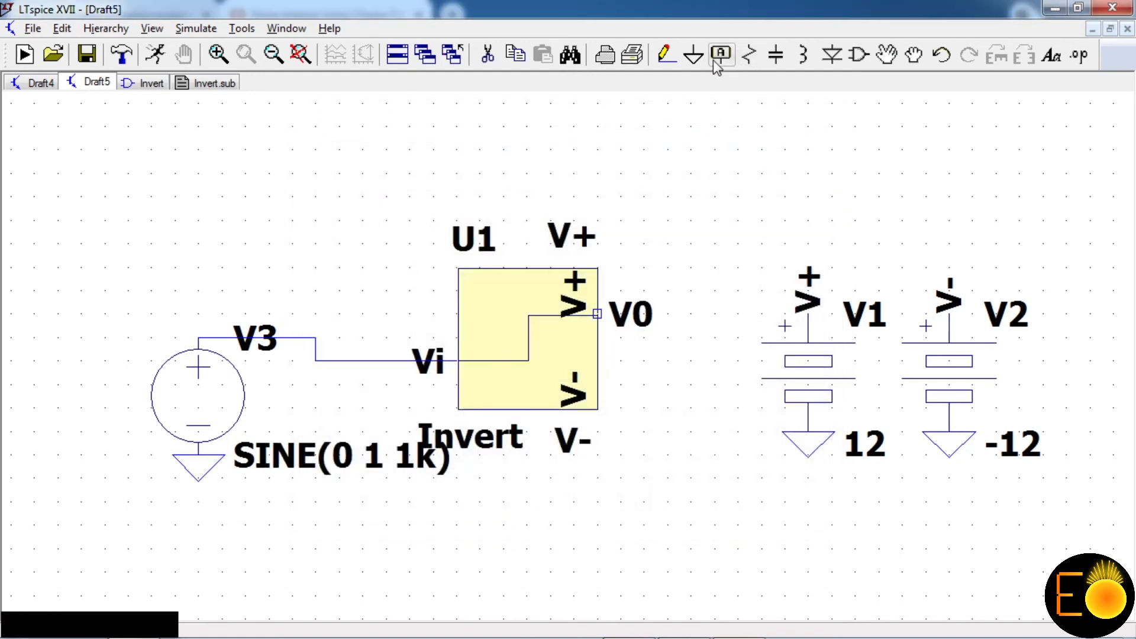
Step: Draw a short output wire from the Invert block's V0 pin and attach a V0 net label to its end
{"action": "left_click", "coordinate": [666, 54]}
{"action": "left_click", "coordinate": [598, 313]}
{"action": "left_click", "coordinate": [691, 314]}
{"action": "right_click", "coordinate": [691, 313]}
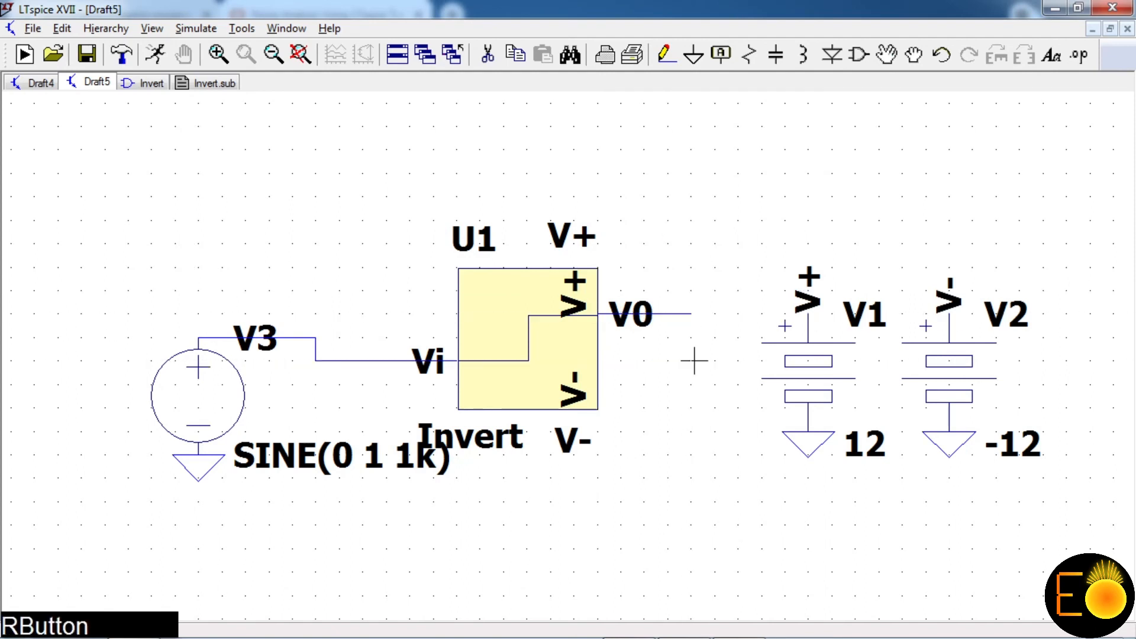
{"action": "left_click", "coordinate": [722, 55]}
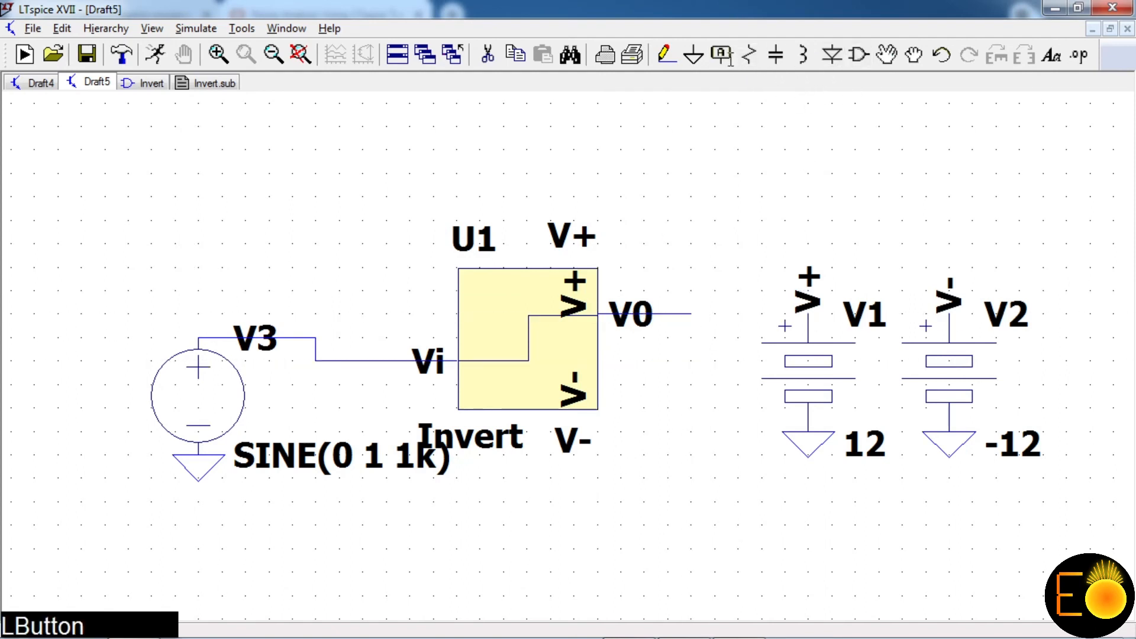
{"action": "type", "text": "V0"}
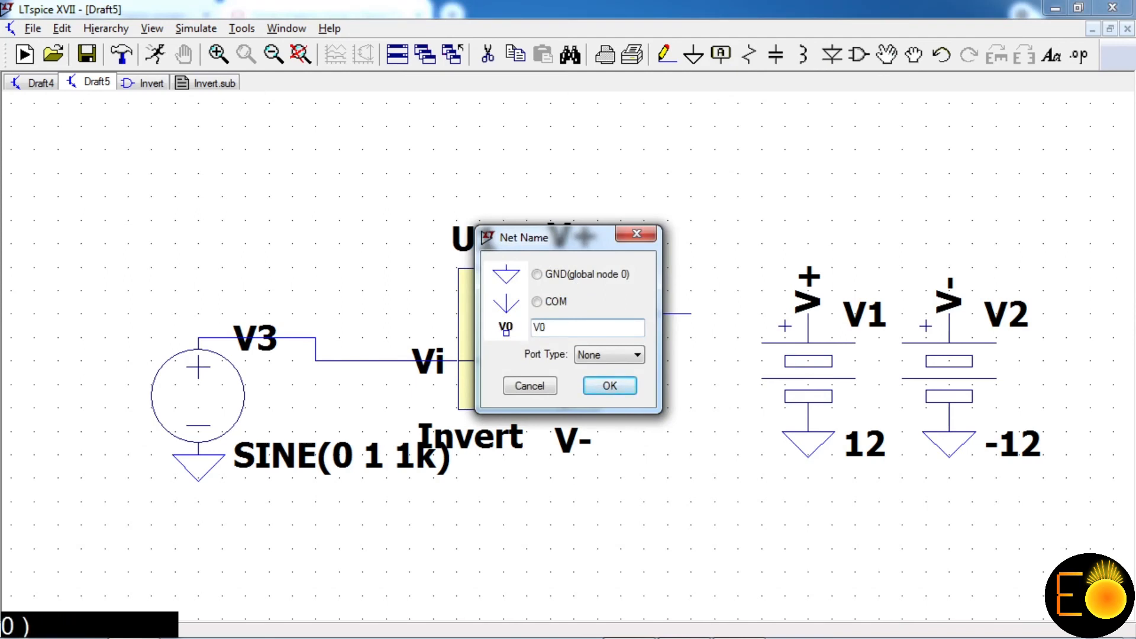
{"action": "key", "text": "Return"}
{"action": "left_click", "coordinate": [691, 313]}
{"action": "right_click", "coordinate": [667, 243]}
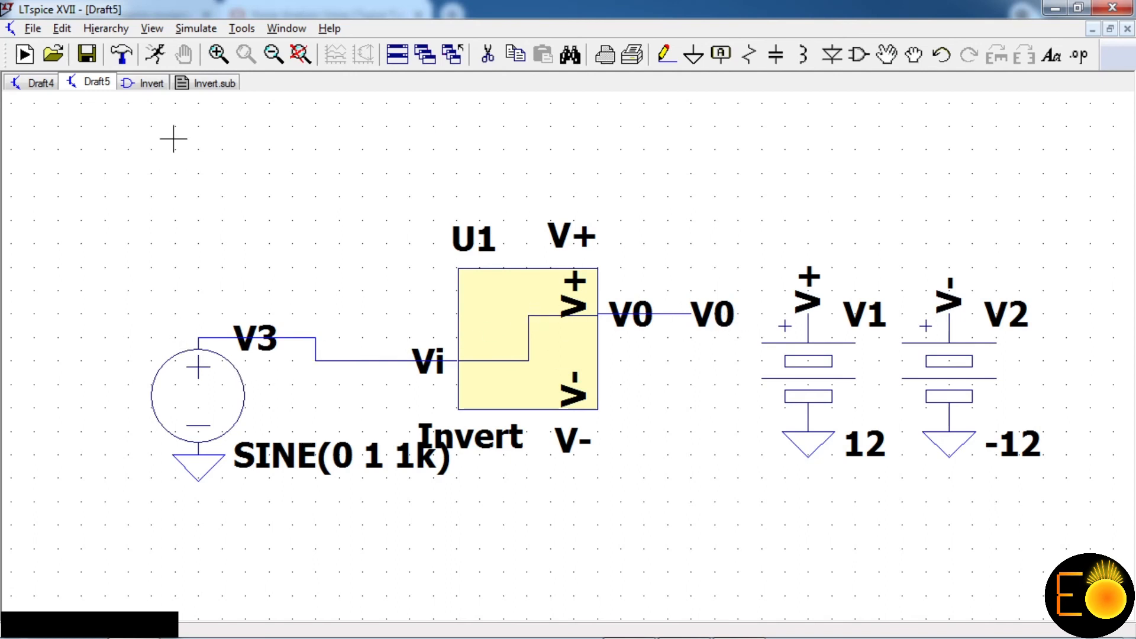
Step: Add a transient simulation command below the circuit with stop time 5m, data saving from 0 and maximum timestep 0.01m
{"action": "left_click", "coordinate": [184, 29]}
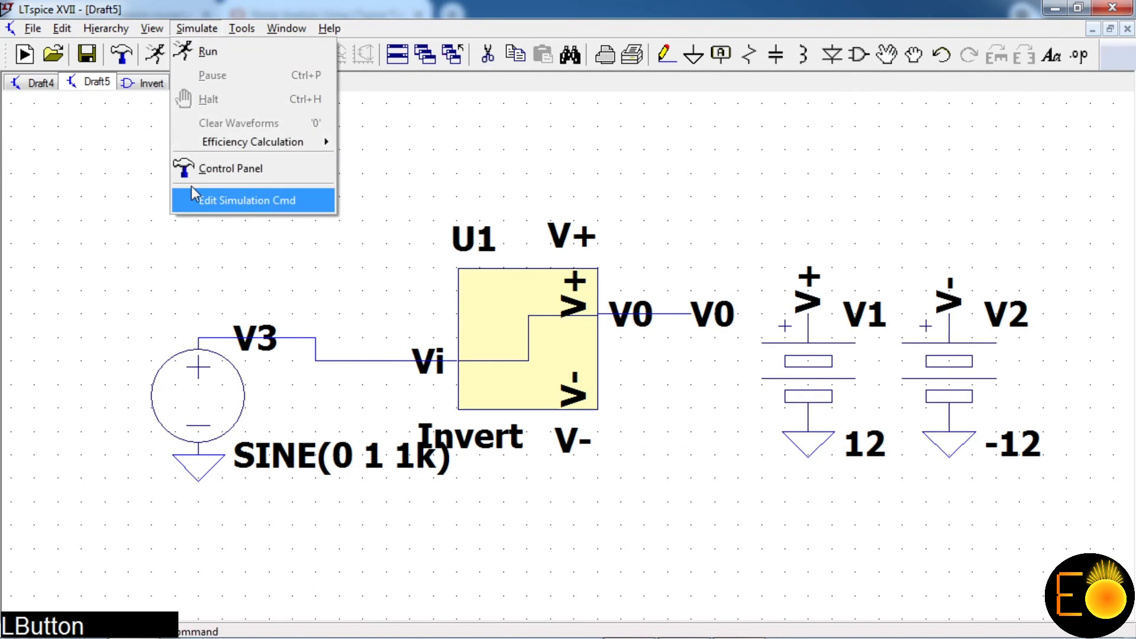
{"action": "left_click", "coordinate": [228, 198]}
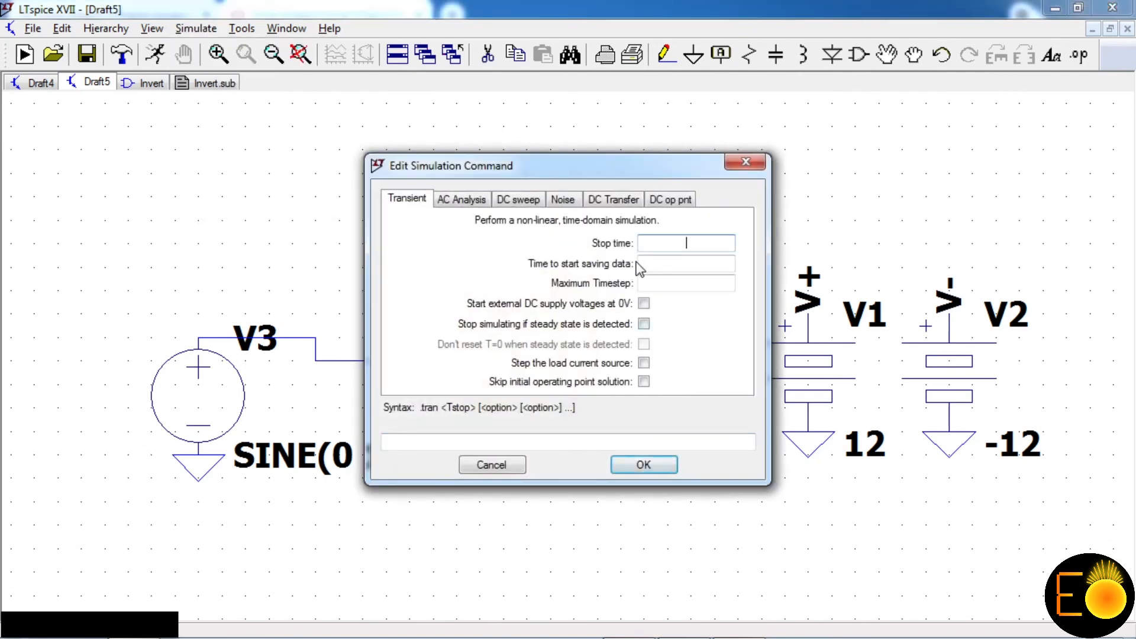
{"action": "type", "text": "5m"}
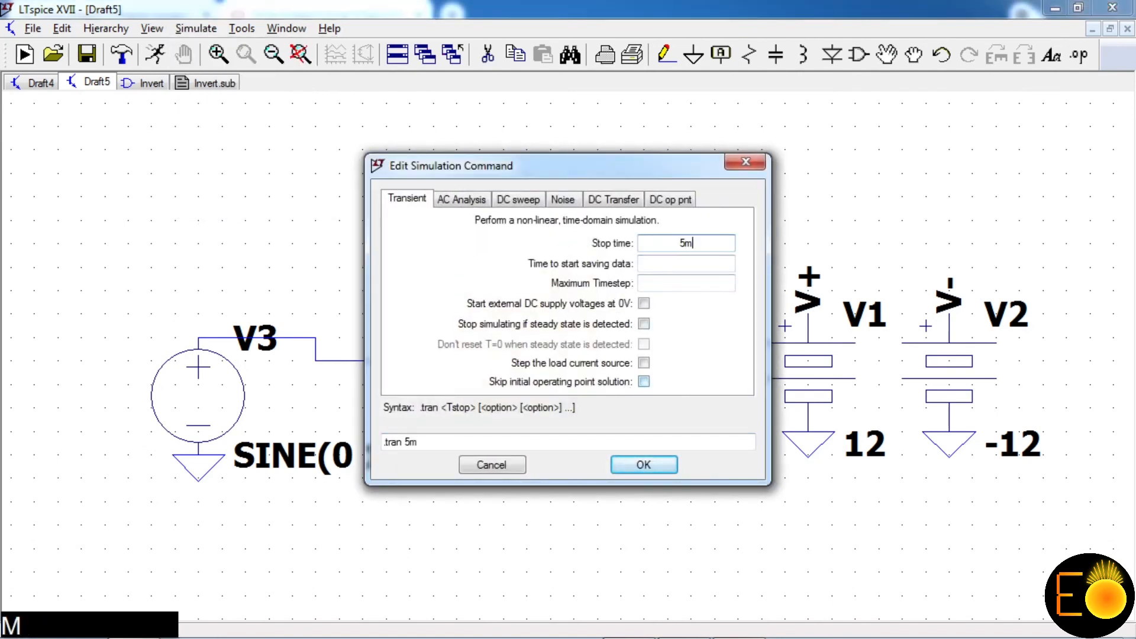
{"action": "key", "text": "Tab"}
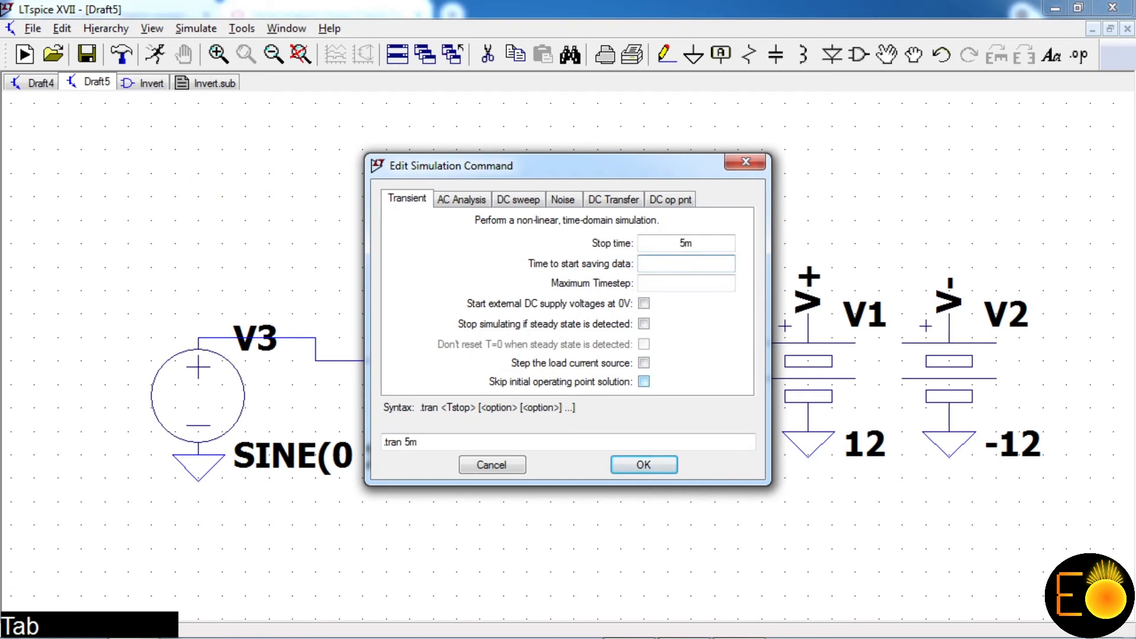
{"action": "type", "text": "0"}
{"action": "key", "text": "Tab"}
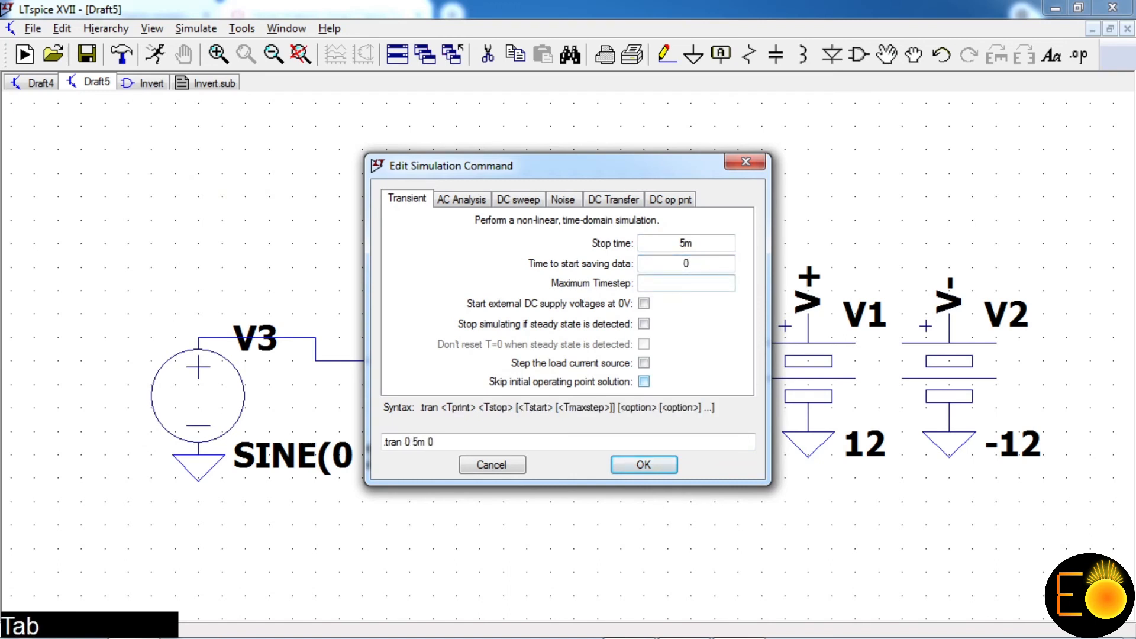
{"action": "type", "text": "0.01m"}
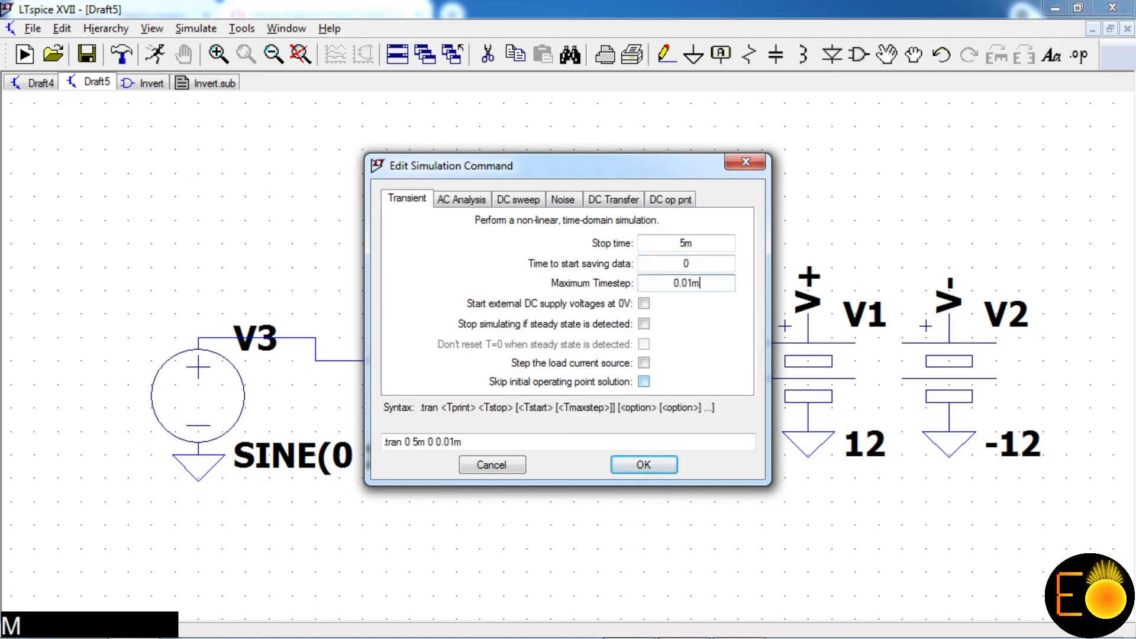
{"action": "left_click", "coordinate": [644, 464]}
{"action": "left_click", "coordinate": [209, 535]}
Step: Run the simulation and plot the voltages of the Invert block's input wire and V0 output wire
{"action": "left_click", "coordinate": [161, 56]}
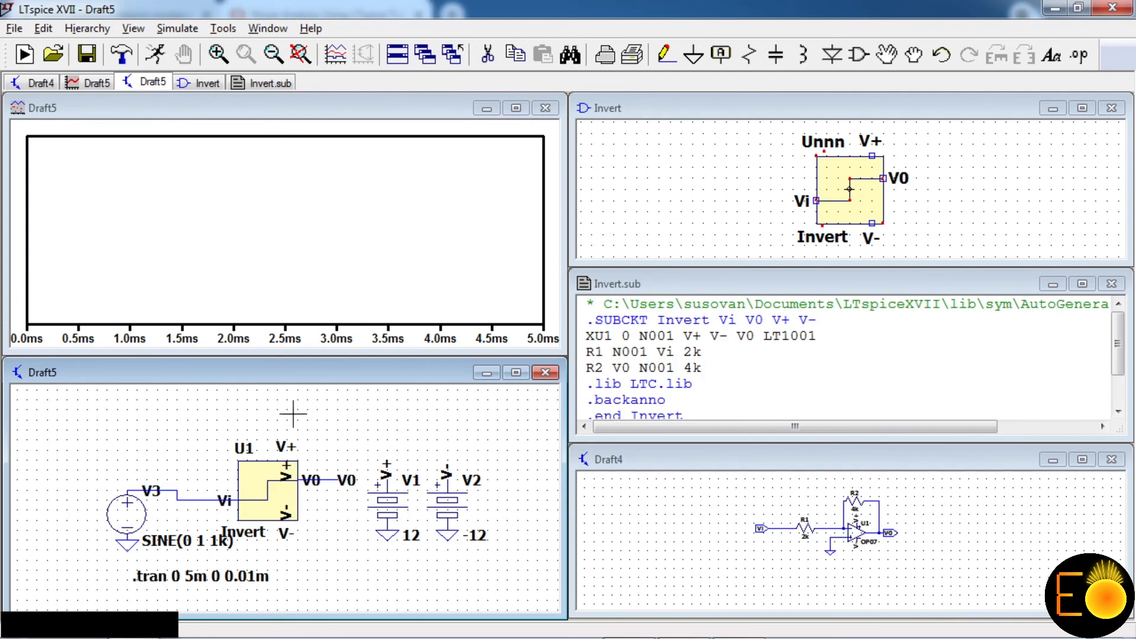
{"action": "left_click", "coordinate": [181, 484]}
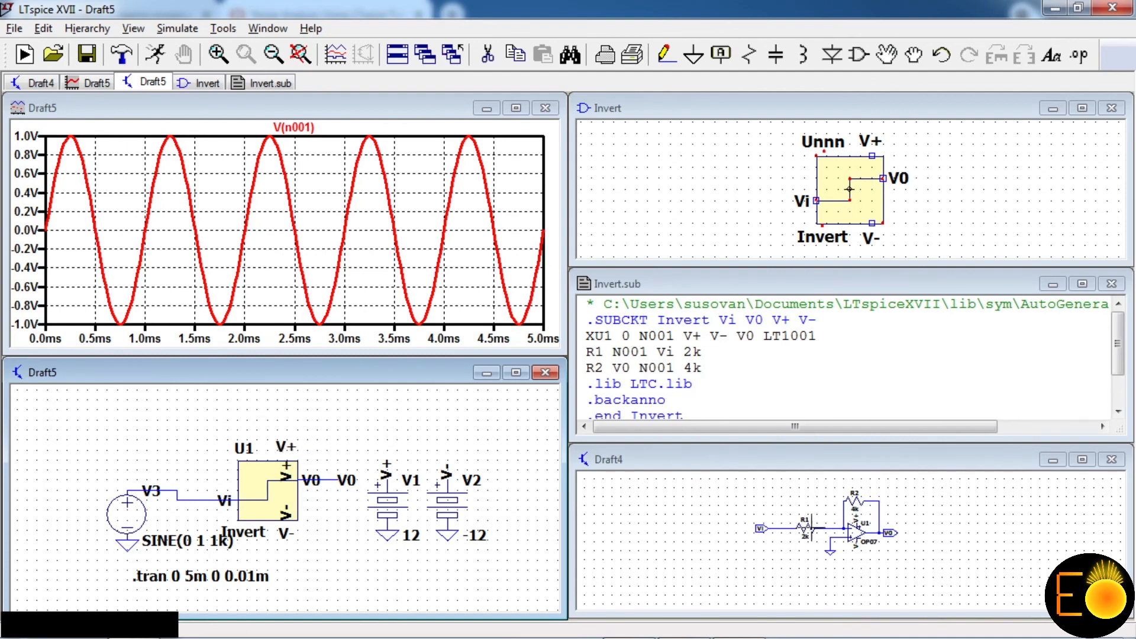
{"action": "left_click", "coordinate": [330, 478]}
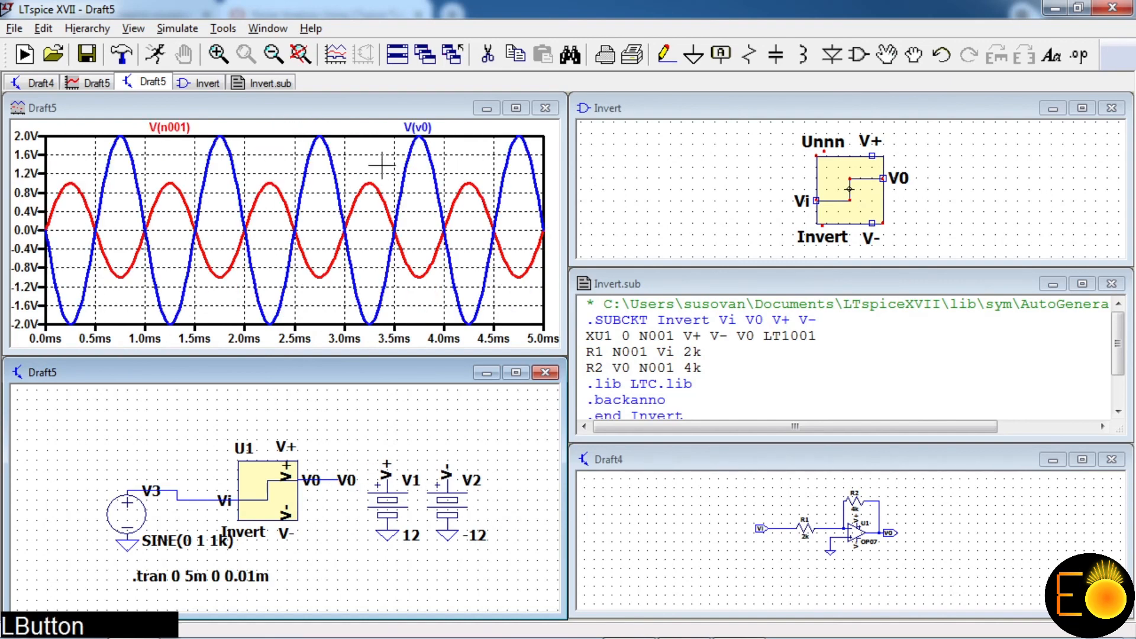